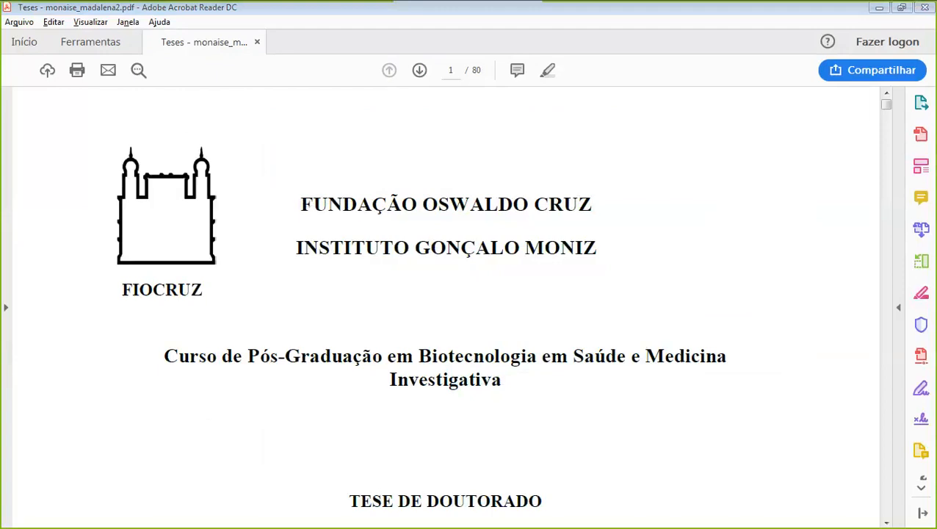
Switch to the browser and open the list of bibliographic records (Registros bibliográficos) in FI-Admin
key(alt+Tab)
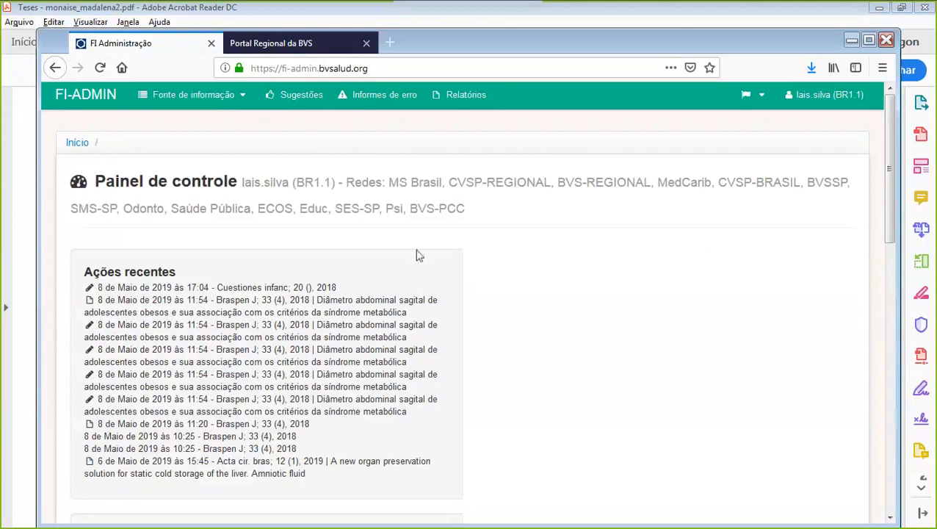
click(209, 99)
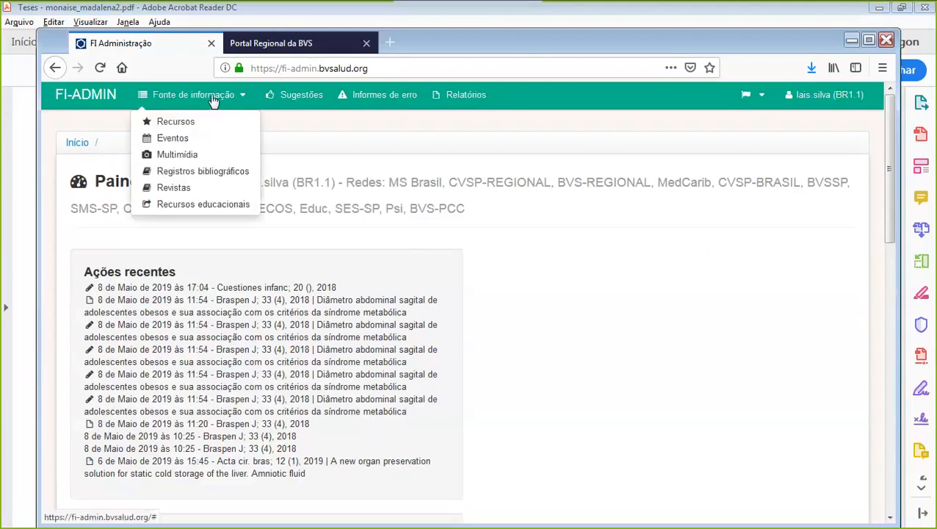
click(203, 173)
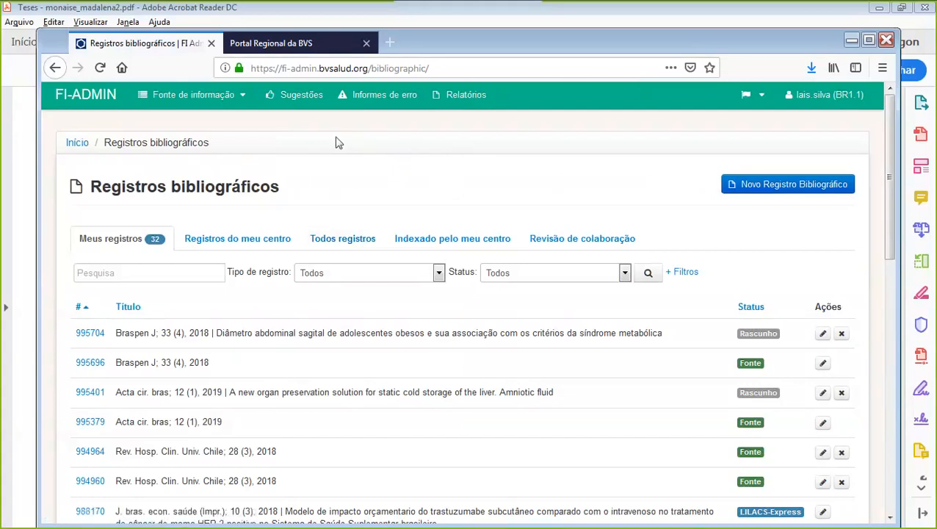
Switch to the thesis PDF in Acrobat Reader and copy the title text from "EPIDEMIOLÓGICAS ASSOCIADAS À" through "EM SALVADOR, BAHIA"
click(342, 39)
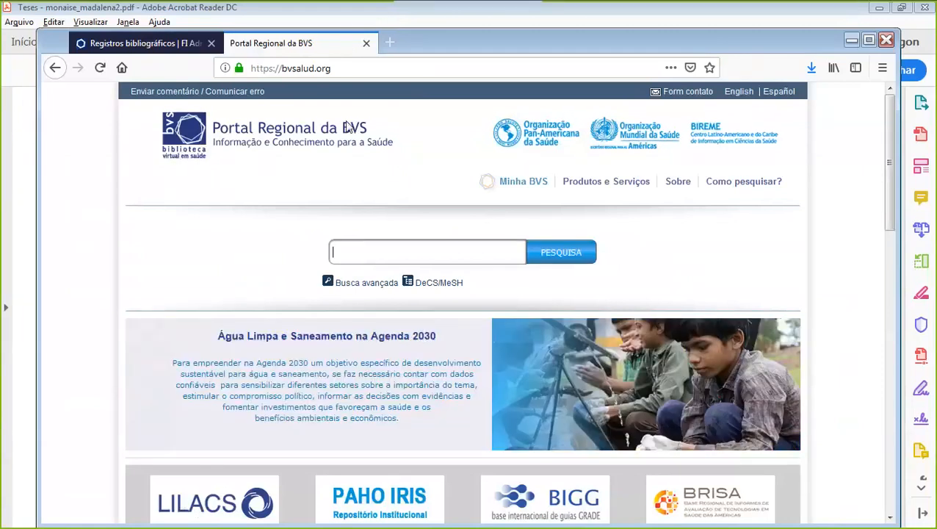
click(71, 504)
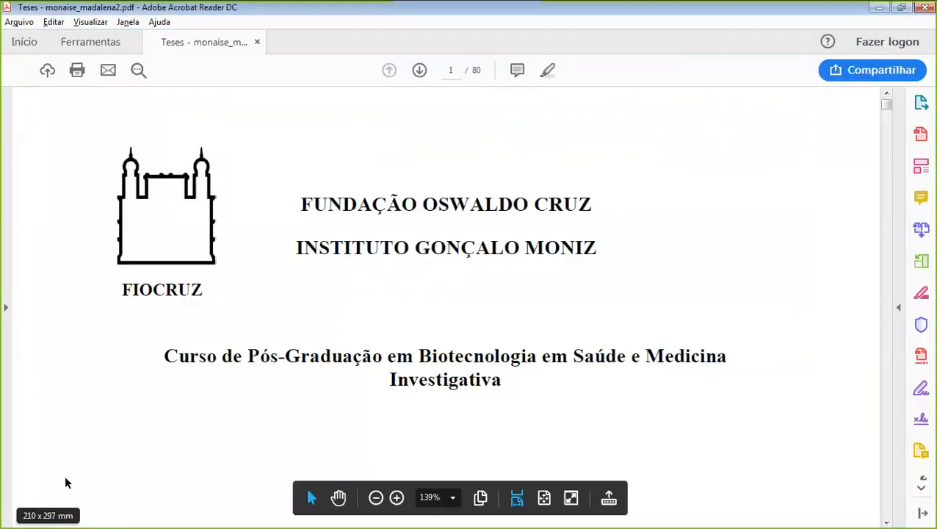
scroll(338, 312, down, 4)
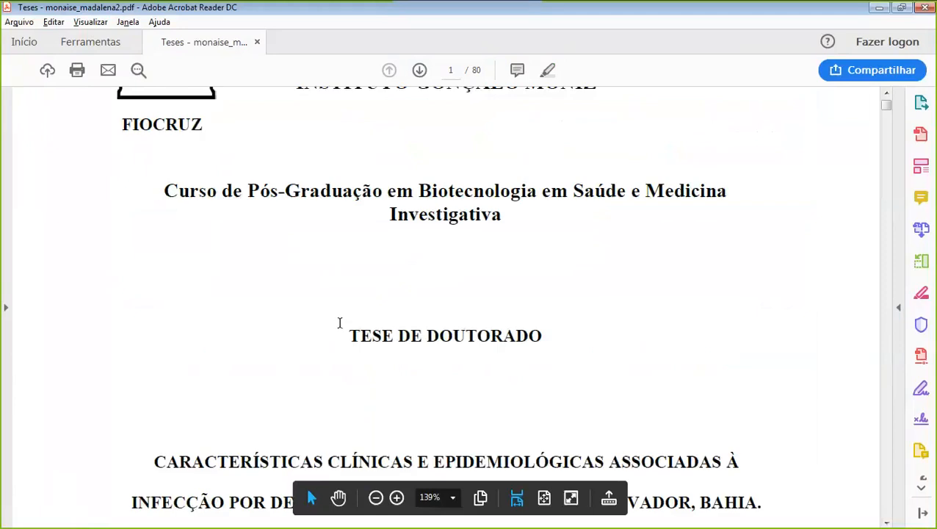
scroll(340, 323, down, 3)
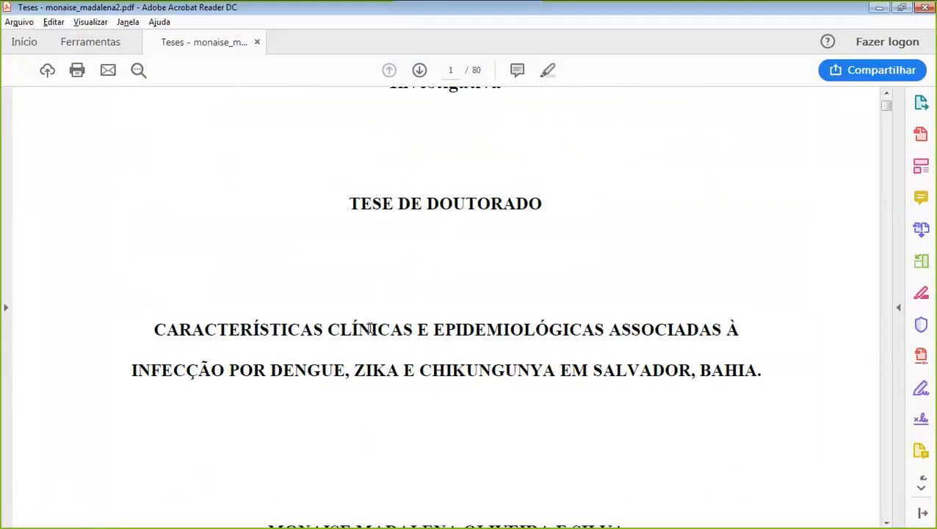
drag(434, 330, 737, 375)
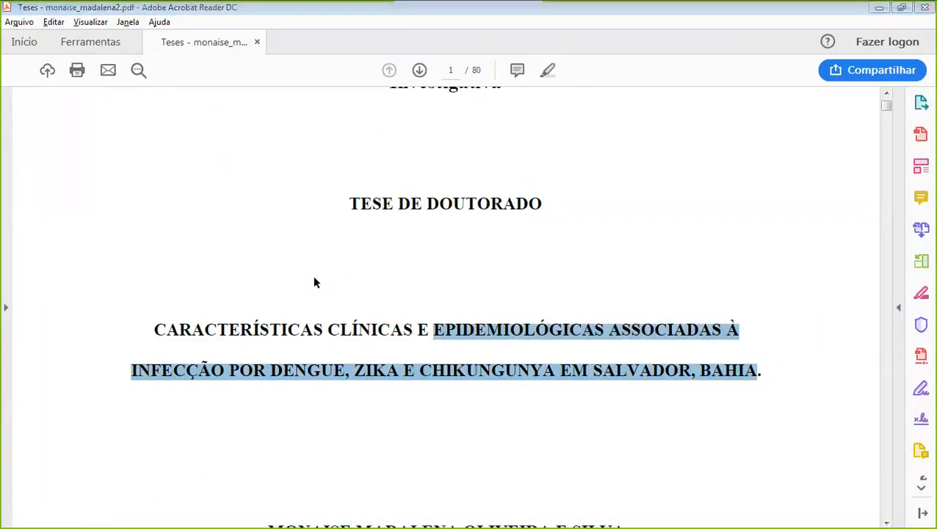
Switch to the Portal Regional da BVS in the browser and search for the copied thesis title, agreeing to send over the insecure connection
key(alt+Tab)
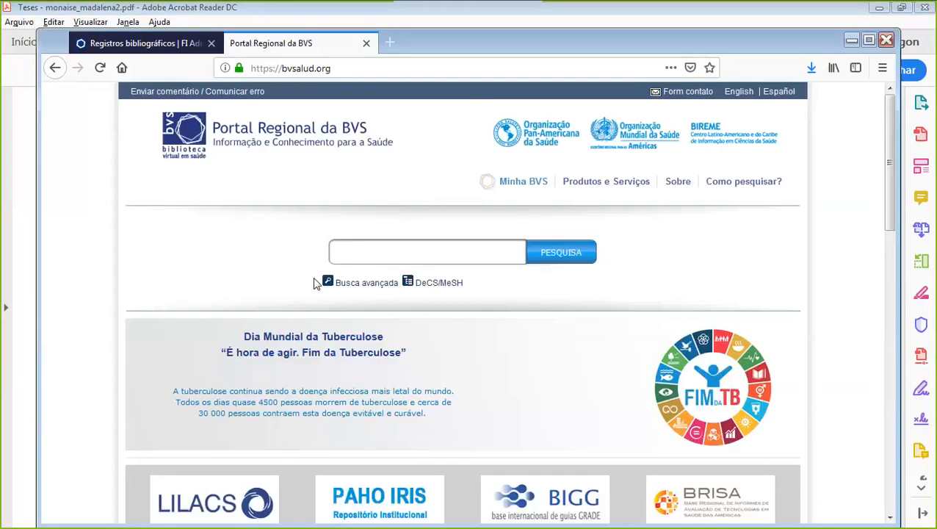
right_click(353, 253)
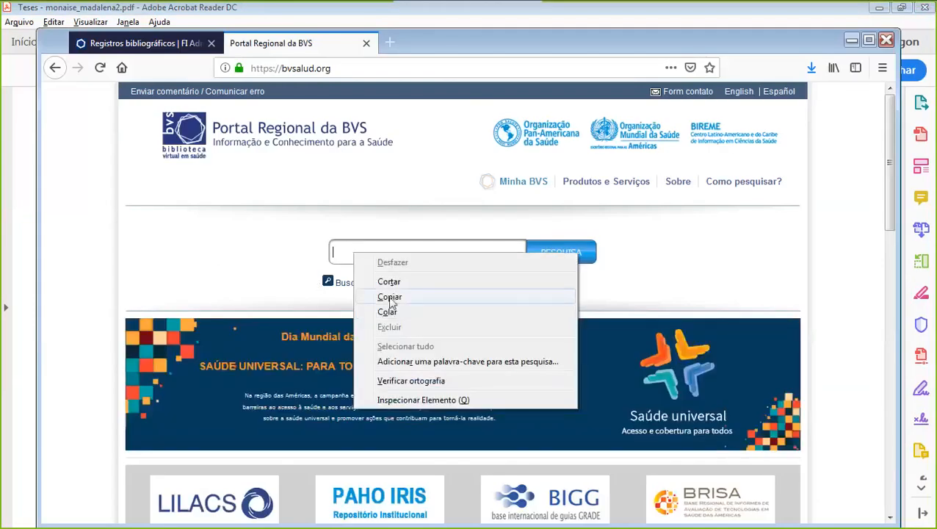
click(387, 312)
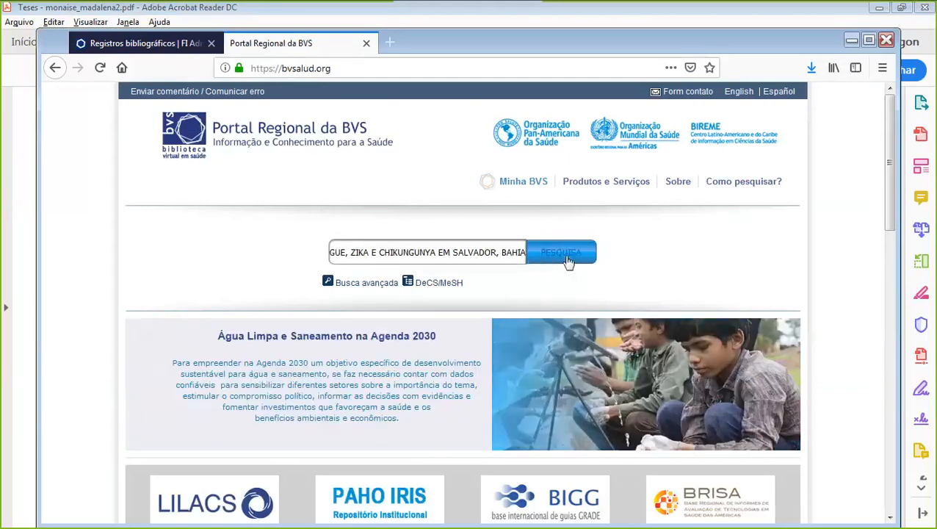
drag(442, 254, 130, 261)
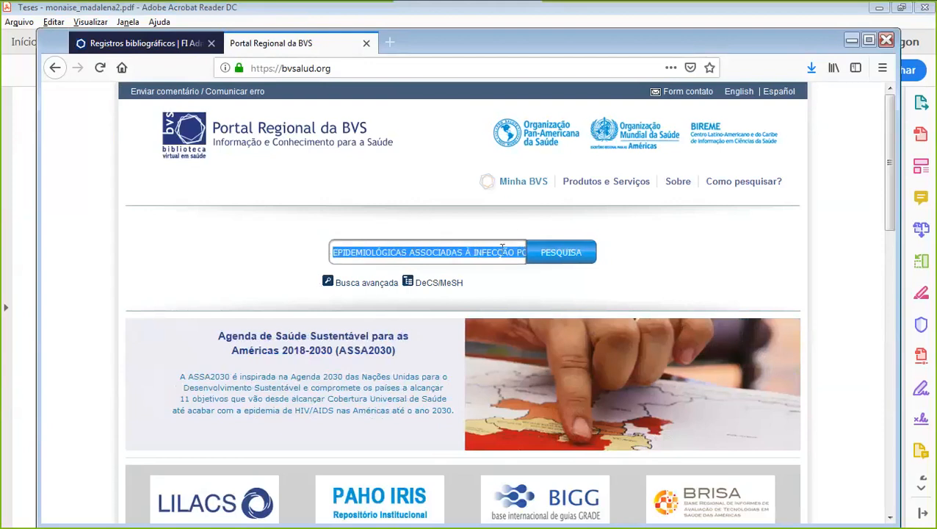
drag(486, 252, 600, 260)
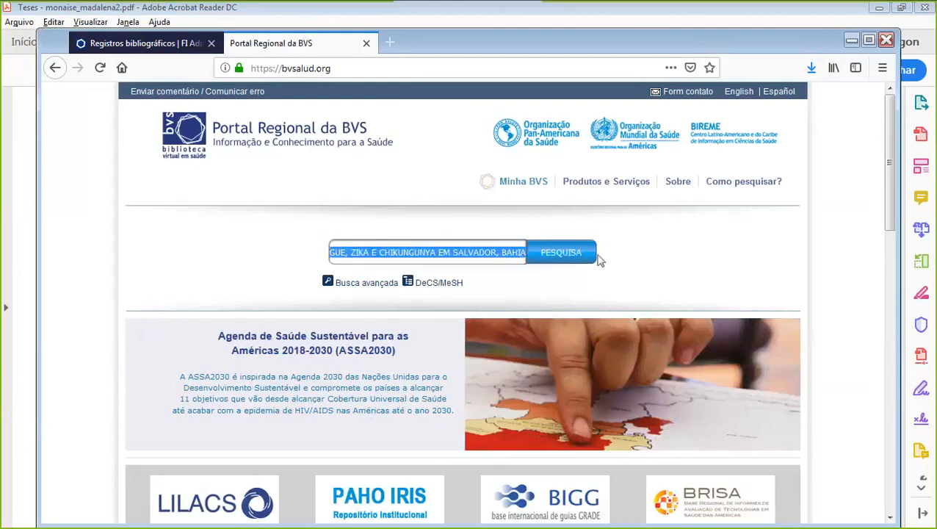
click(658, 254)
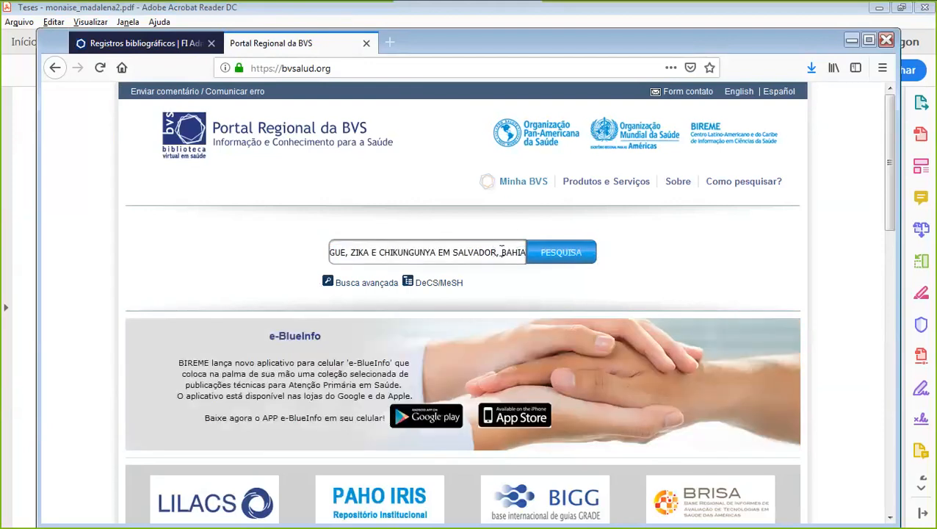
drag(501, 252, 633, 257)
click(654, 253)
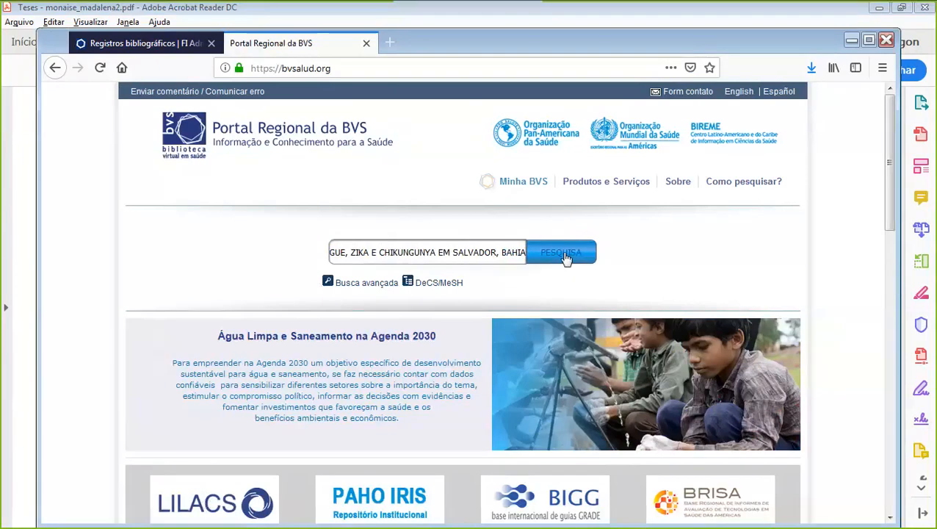
click(558, 259)
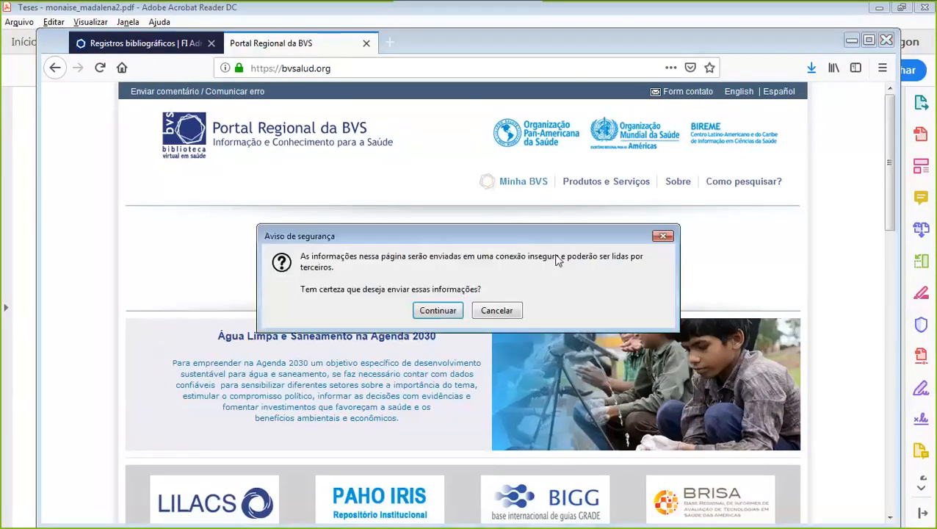
click(443, 312)
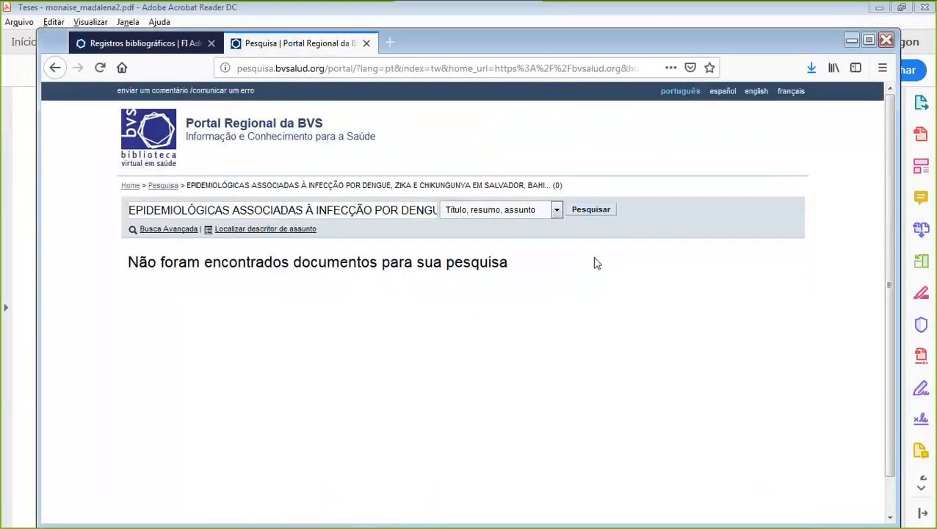
Shorten the BVS query to "INFECÇÃO POR DENGUE, ZIKA E CHIKUNGUNYA EM SALVADOR, BAHIA" and search again
drag(395, 210, 130, 210)
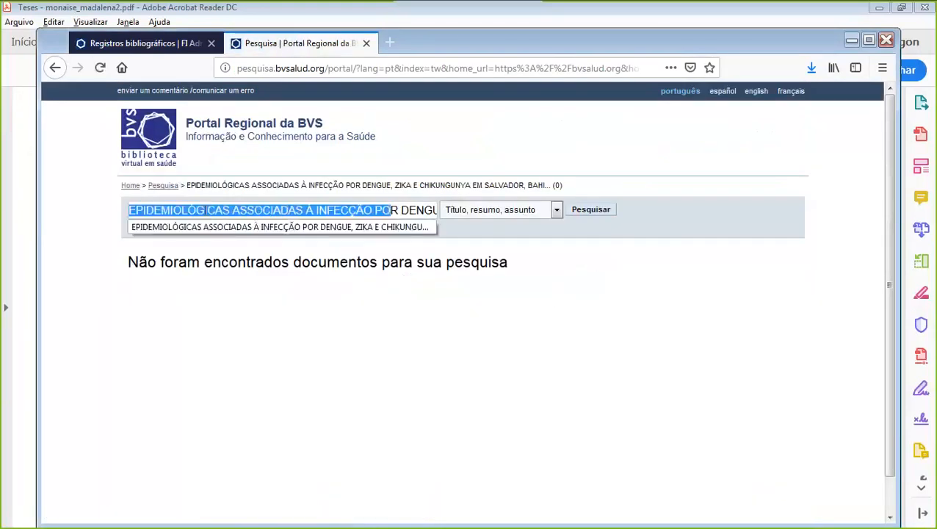
click(208, 211)
click(265, 209)
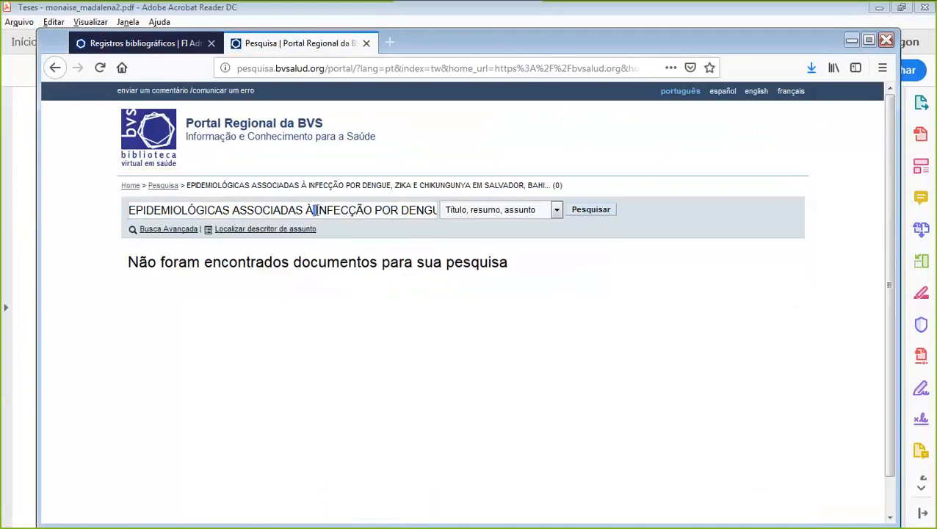
drag(315, 211, 5, 211)
key(BackSpace)
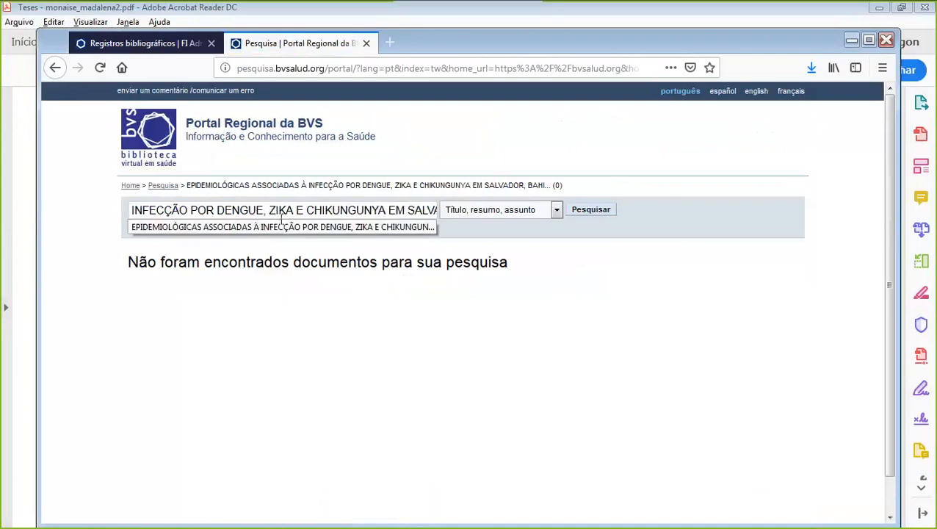
drag(296, 211, 517, 224)
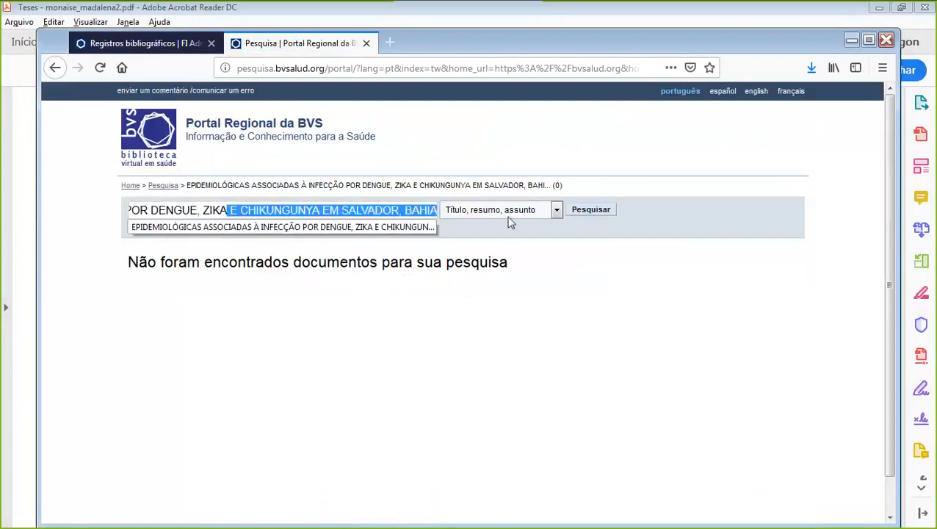
click(589, 218)
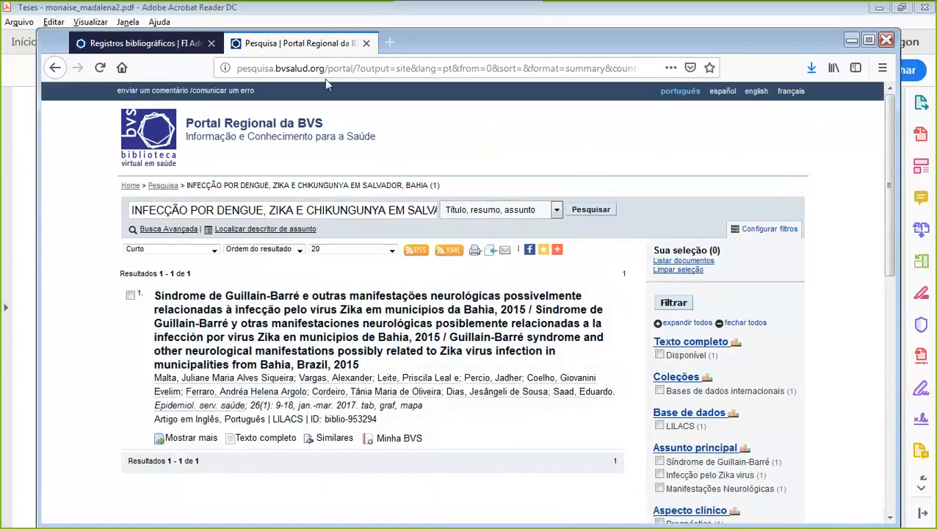
Return to FI-Admin and search all records (Todos registros) for the copied thesis title
click(147, 46)
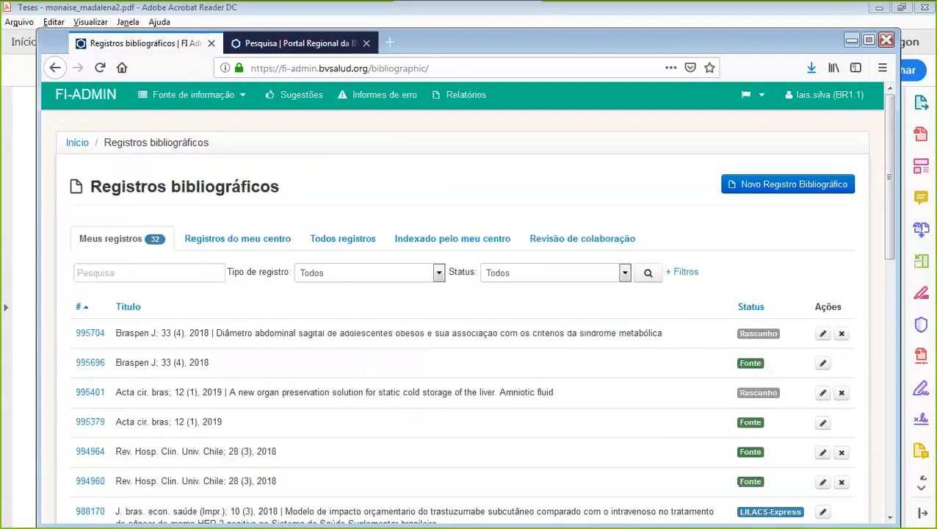
click(361, 241)
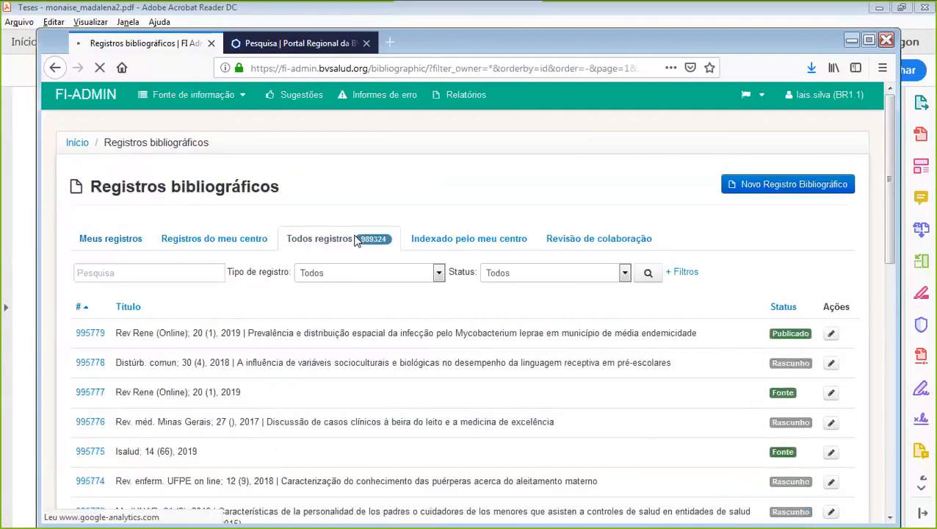
click(123, 271)
right_click(132, 271)
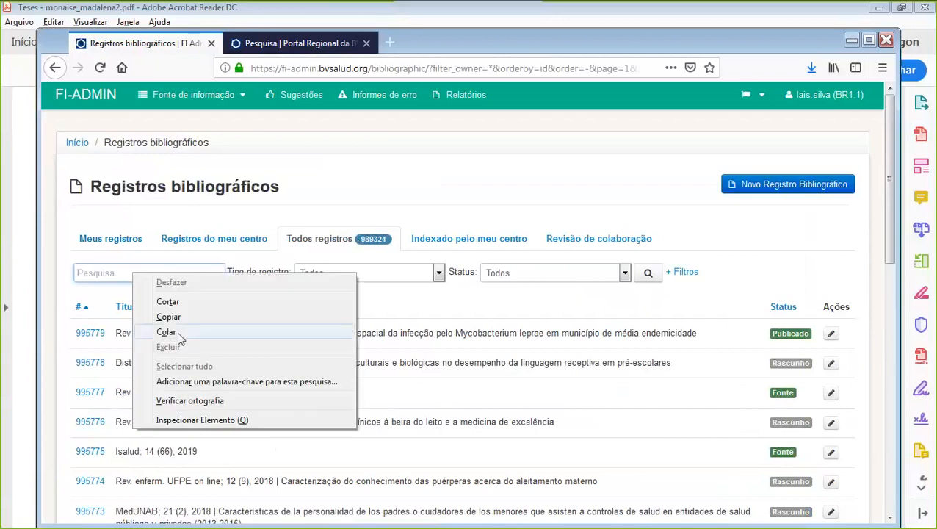
click(168, 332)
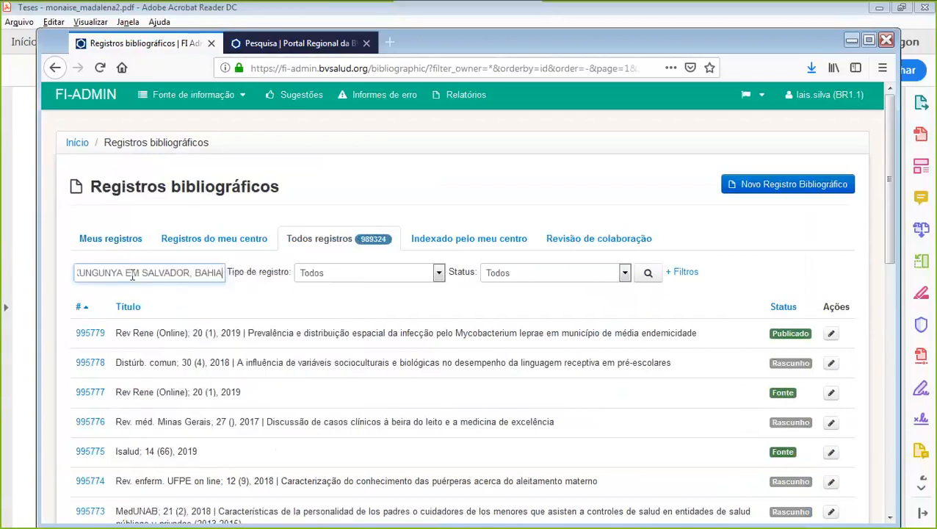
click(649, 275)
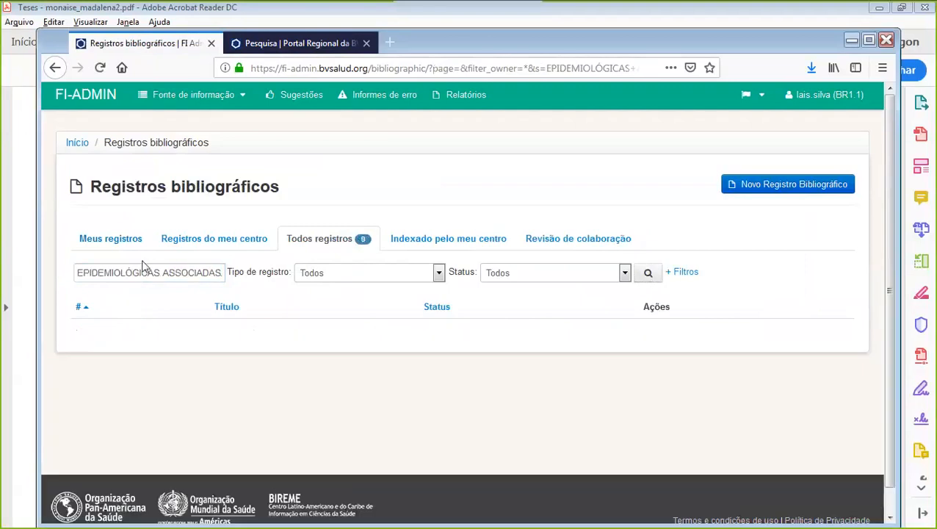
Remove "EPIDEMIOLÓGICAS ASSOCIADAS" from the FI-Admin query so it starts with "À INFECÇÃO POR DENGUE, ZIKA", and repeat the search
drag(176, 272, 276, 272)
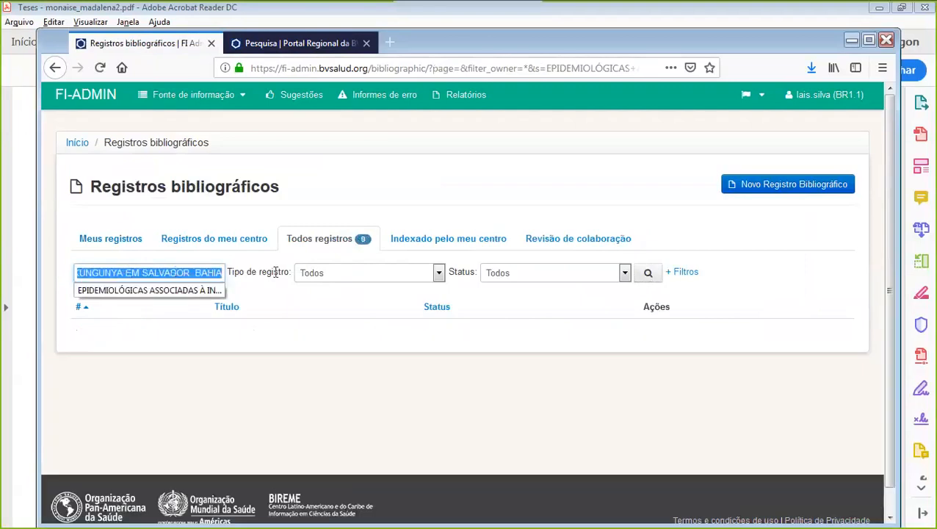
click(176, 272)
triple_click(128, 273)
click(125, 272)
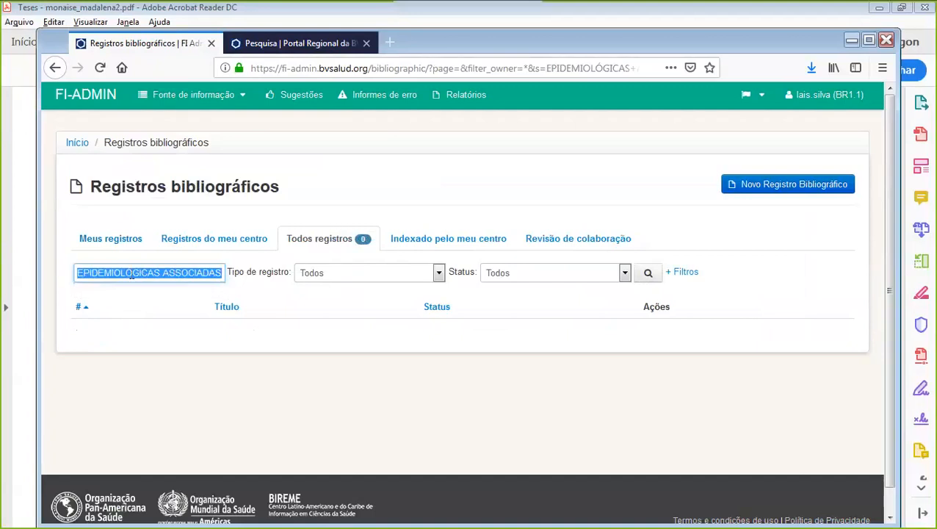
drag(78, 272, 7, 272)
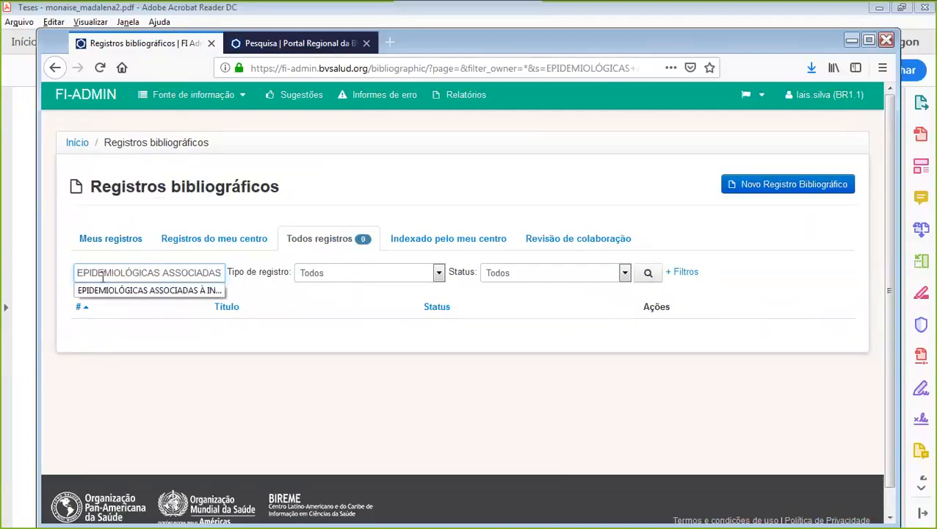
click(196, 273)
drag(223, 272, 7, 269)
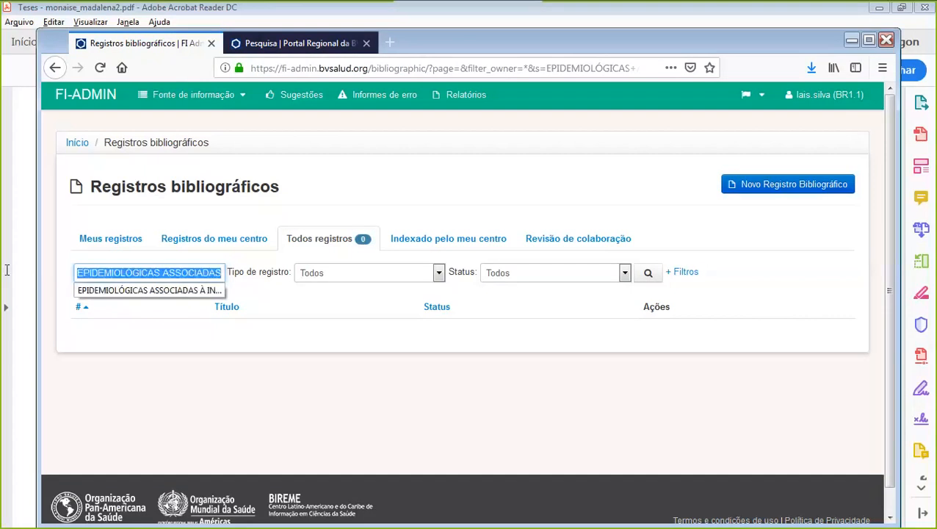
key(BackSpace)
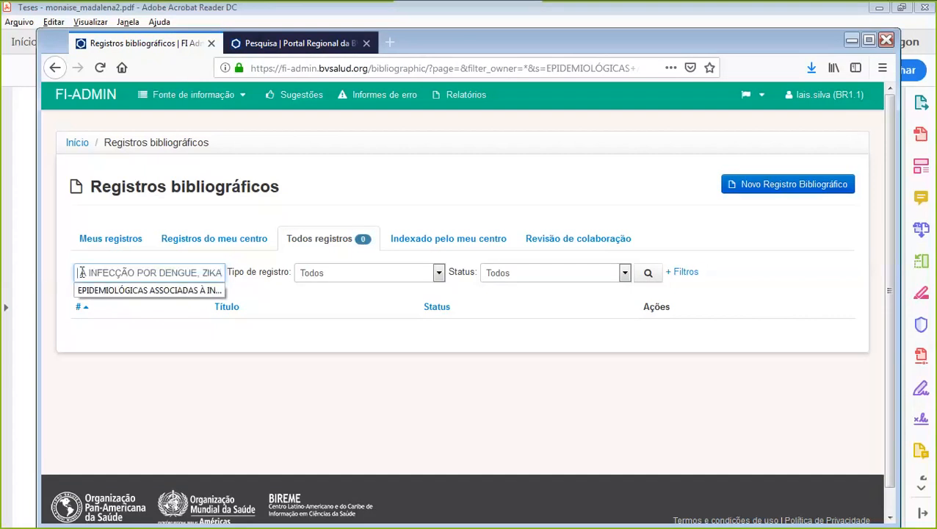
click(82, 273)
key(Delete)
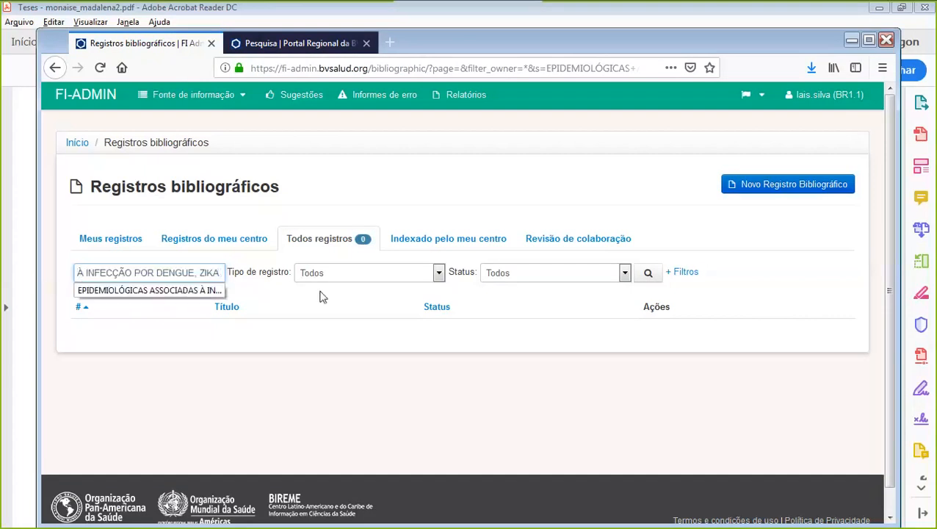
click(648, 283)
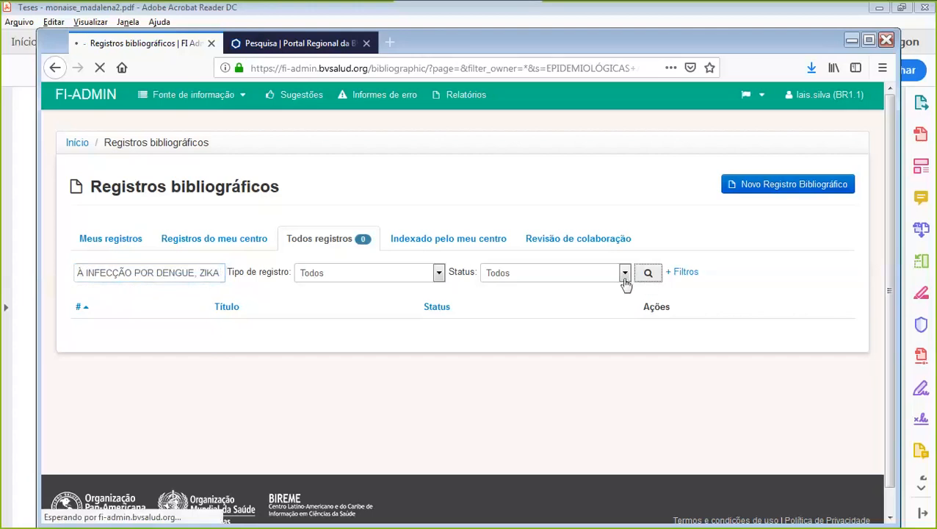
click(81, 272)
key(shift+Left)
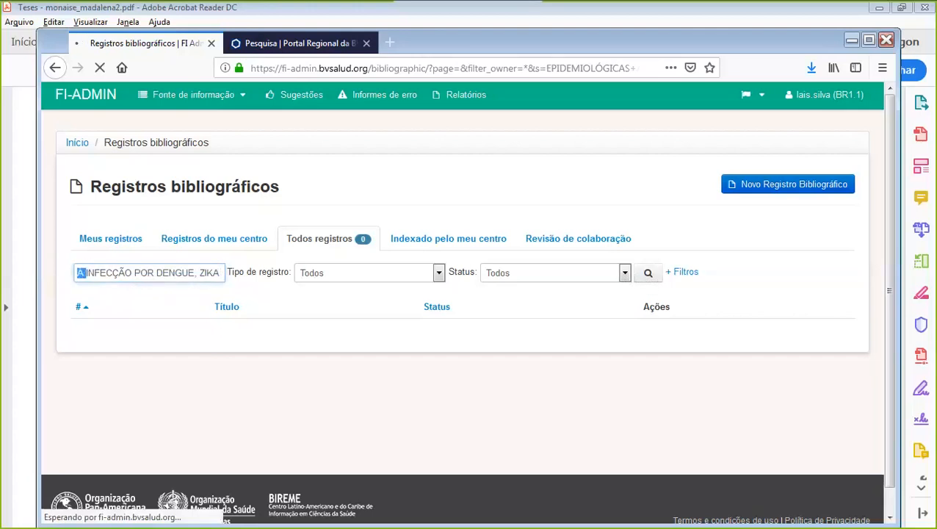
key(BackSpace)
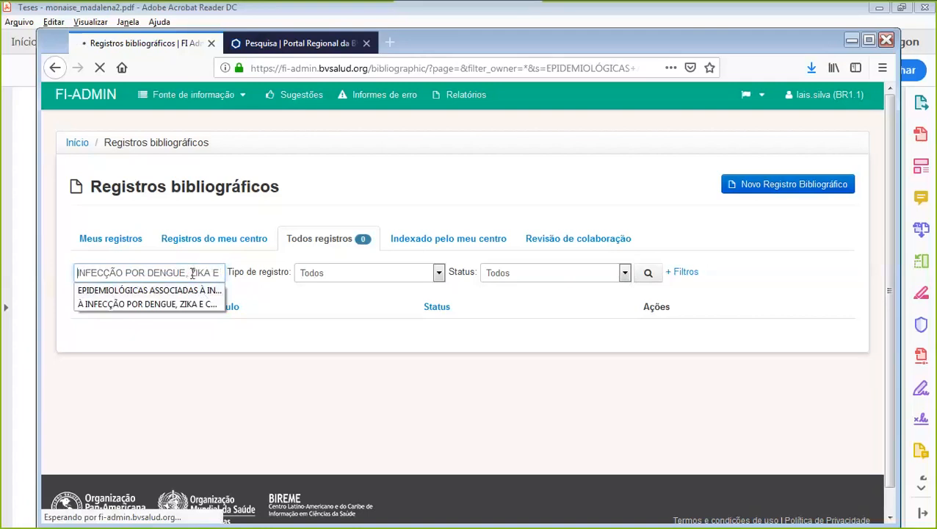
drag(192, 273, 224, 273)
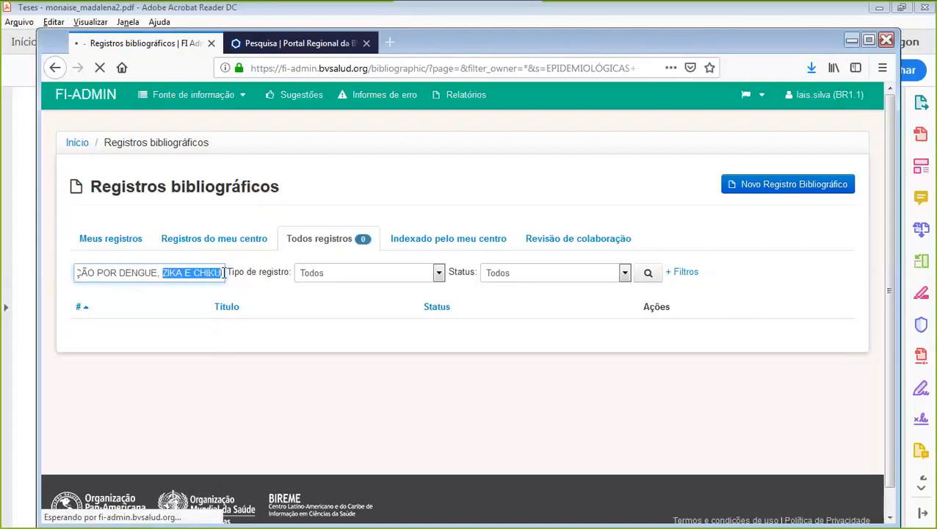
click(160, 273)
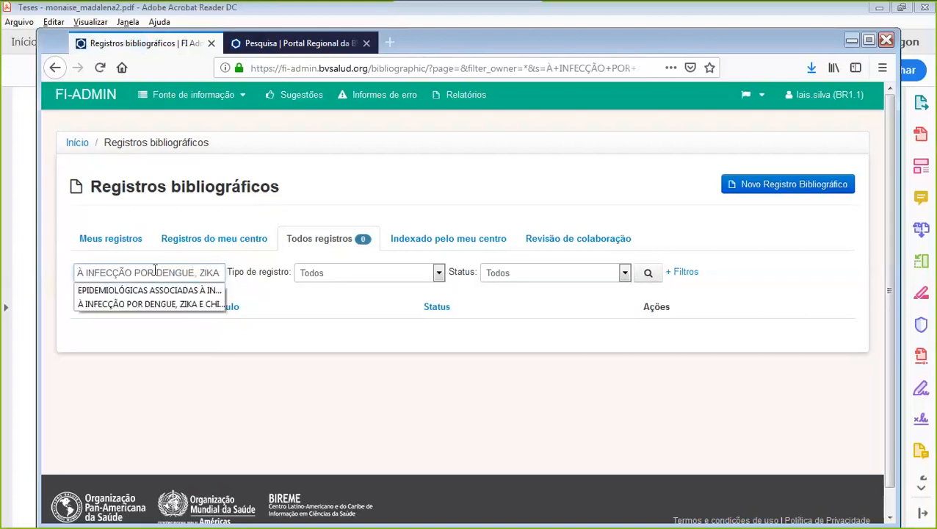
Remove "POR", the comma after "DENGUE", the leading "À" and the surplus spaces from the record search query
double_click(152, 272)
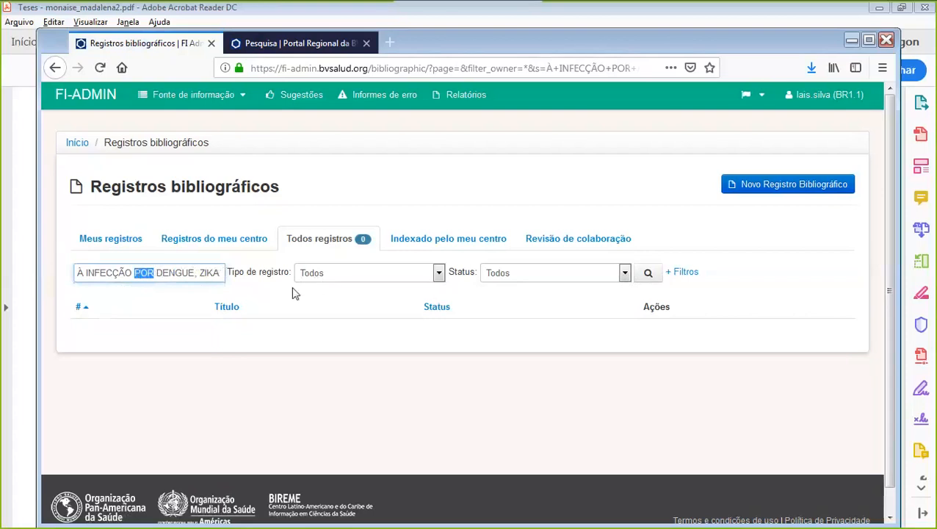
key(BackSpace)
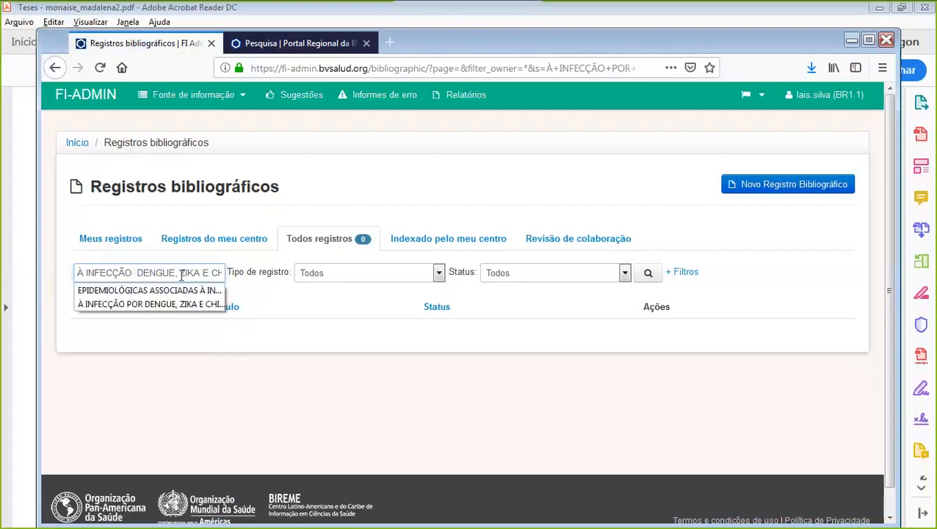
click(180, 274)
key(BackSpace)
click(133, 272)
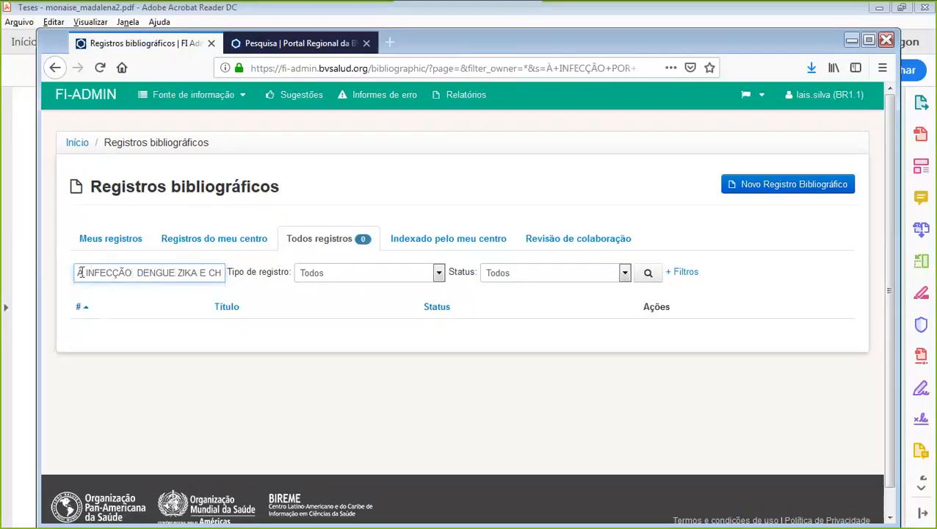
double_click(80, 272)
key(BackSpace)
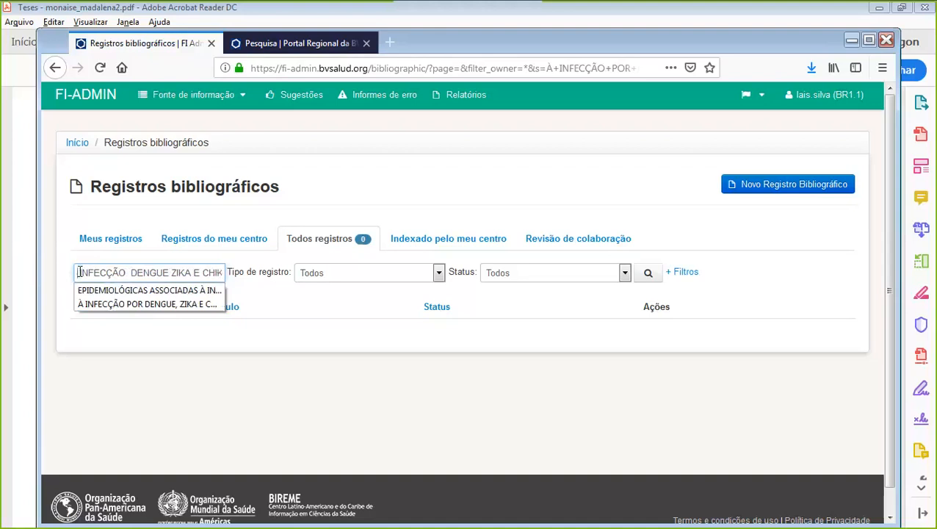
click(82, 272)
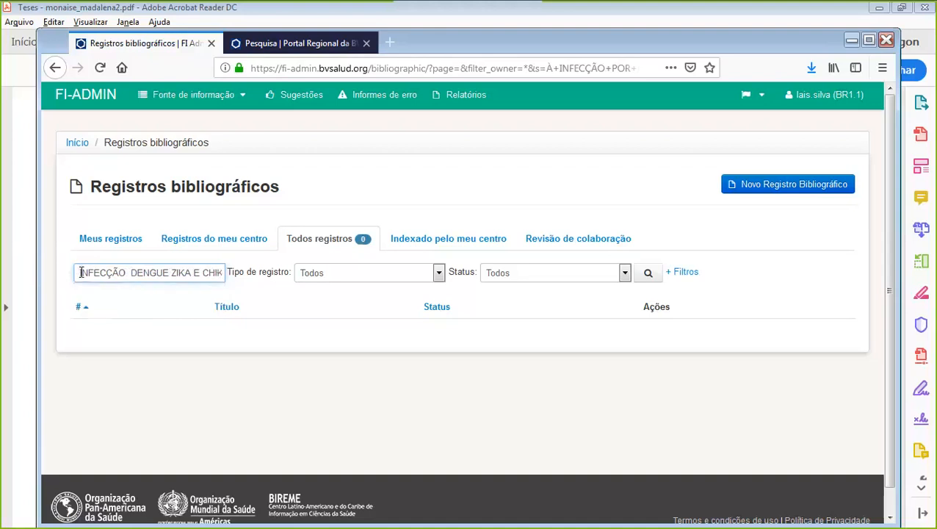
key(BackSpace)
click(129, 273)
key(BackSpace)
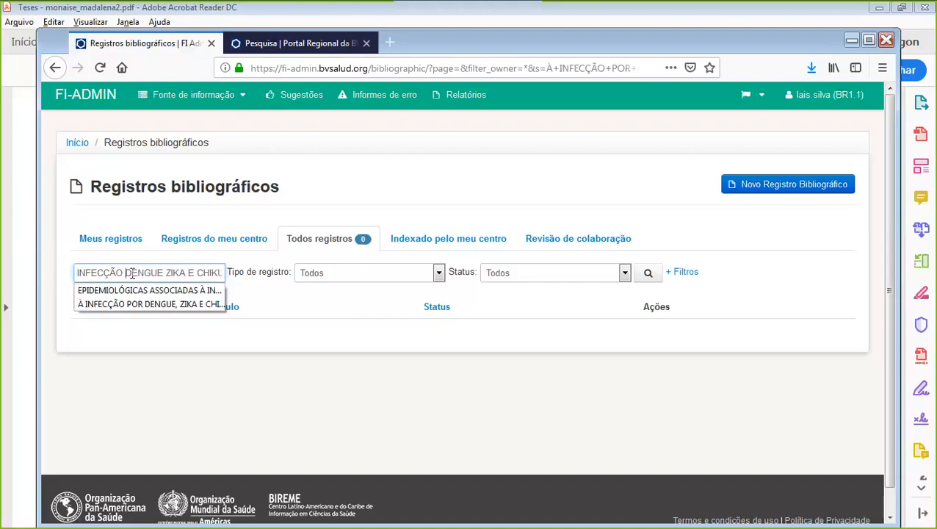
Cut the "E" and "EM SALVADOR, BAHIA" so the query reads "INFECÇÃO DENGUE ZIKA CHIKUNGUNYA", and search all records again
click(194, 273)
key(BackSpace)
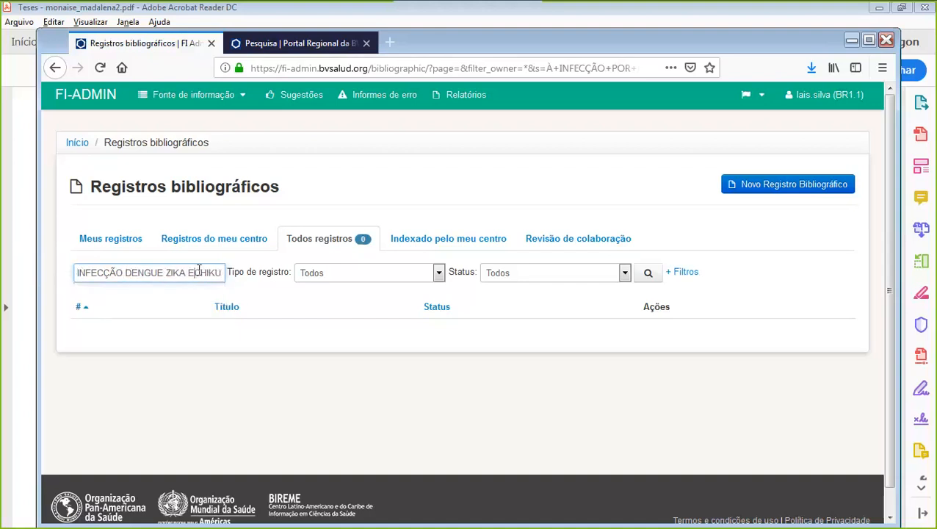
triple_click(187, 273)
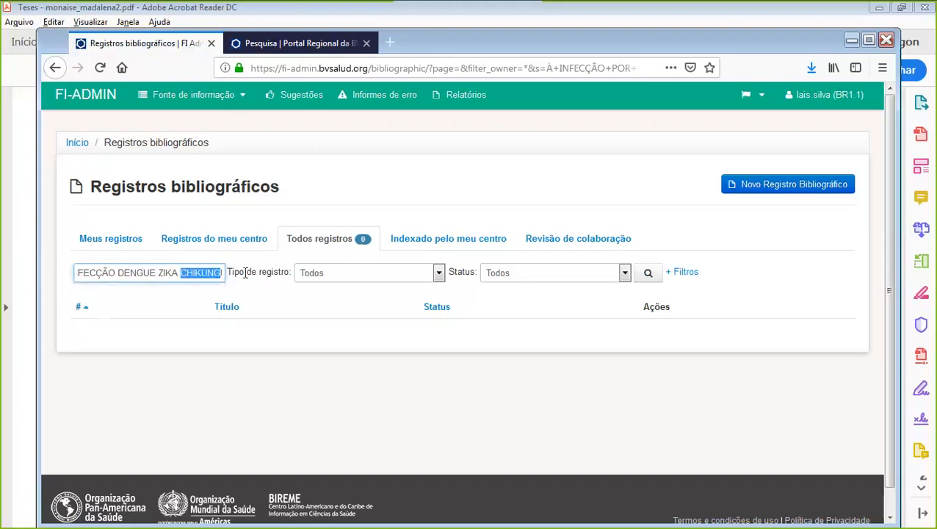
click(195, 272)
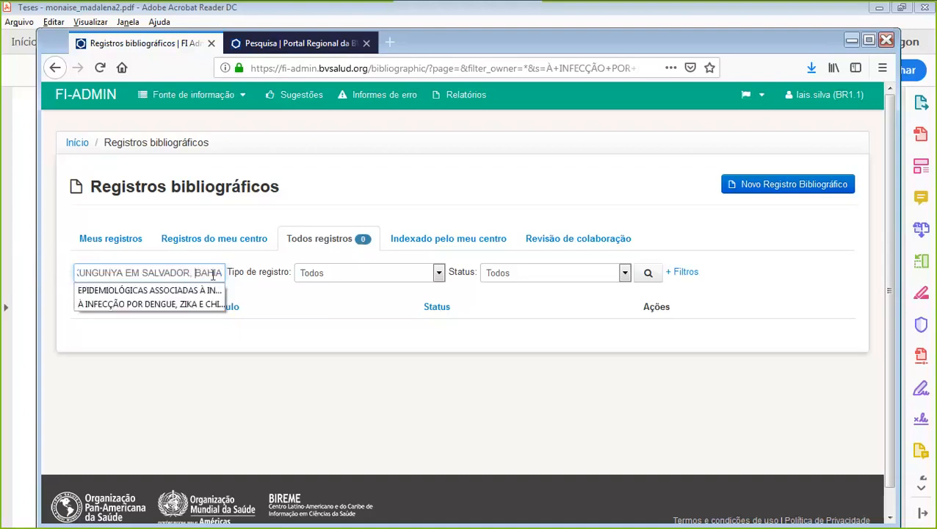
drag(123, 273, 278, 278)
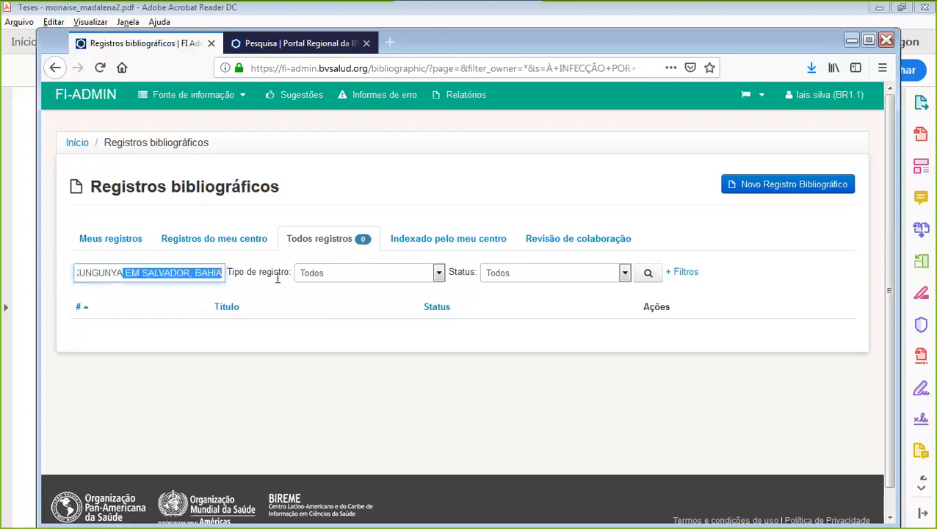
key(BackSpace)
click(650, 279)
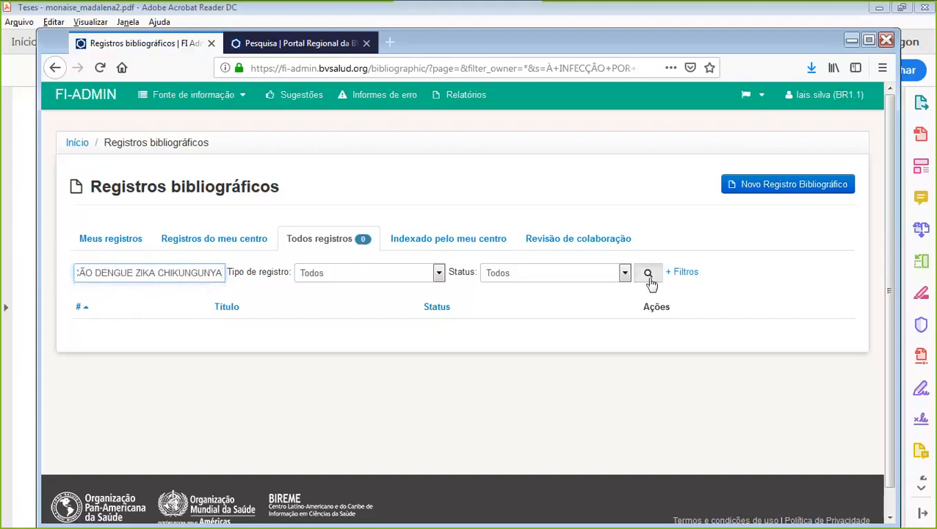
click(649, 280)
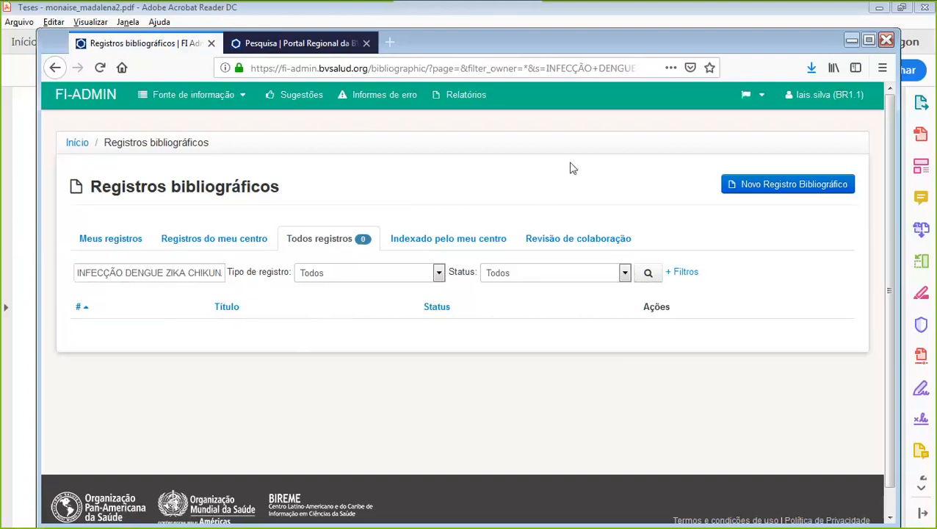
Start a new bibliographic record of document type Tese/Dissertação and create a new source for it
click(799, 187)
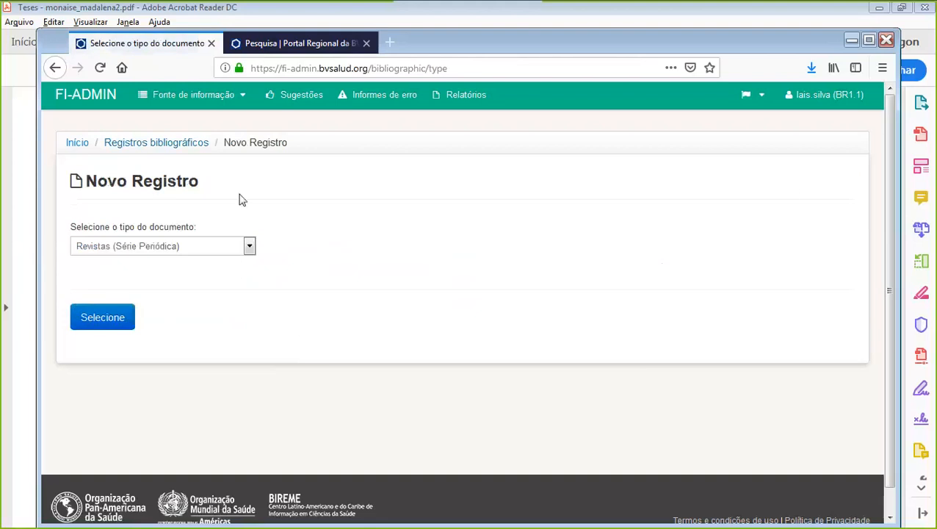
click(249, 248)
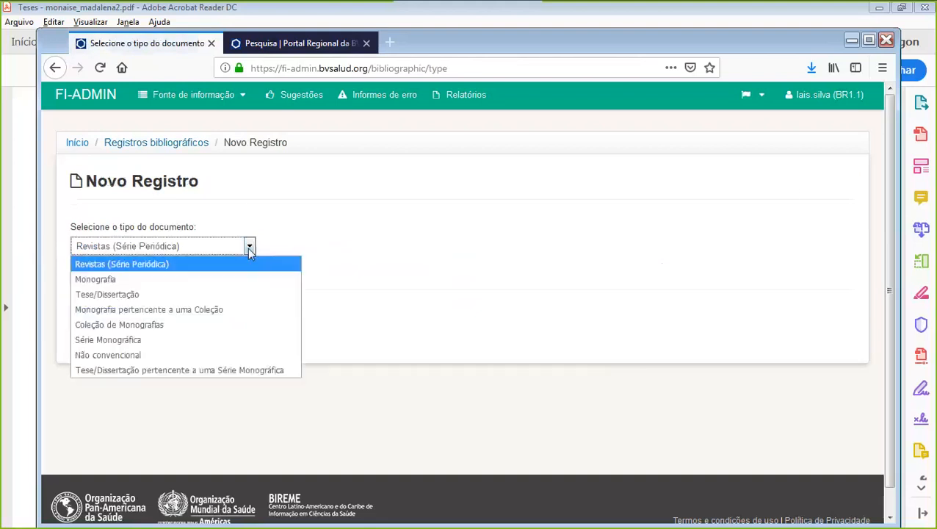
click(142, 295)
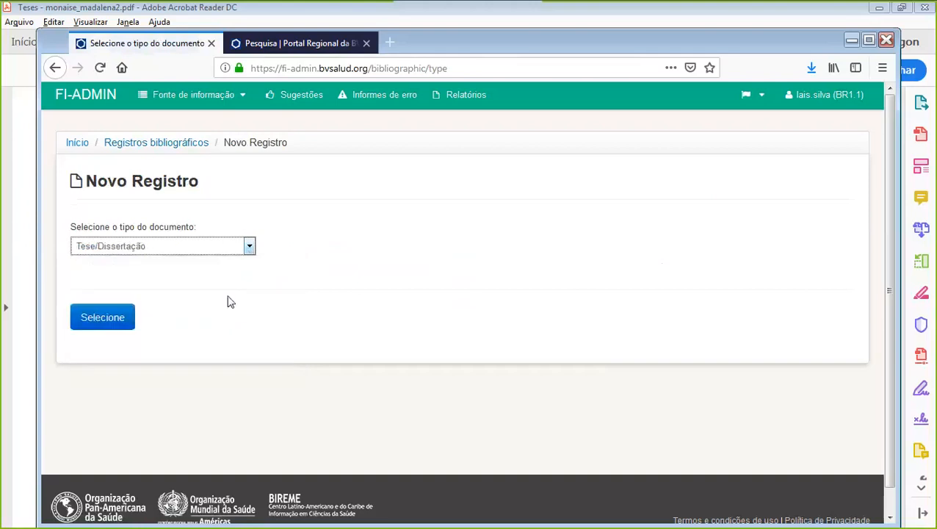
click(99, 324)
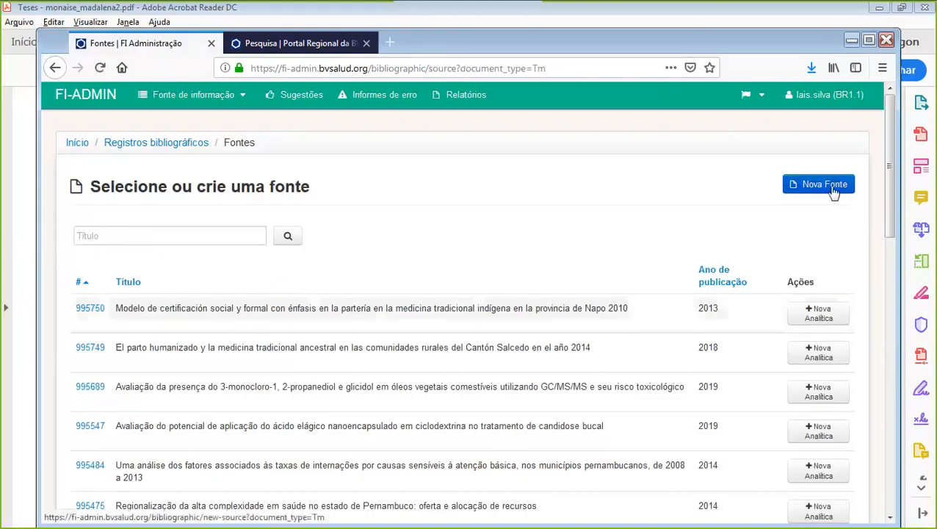
click(833, 192)
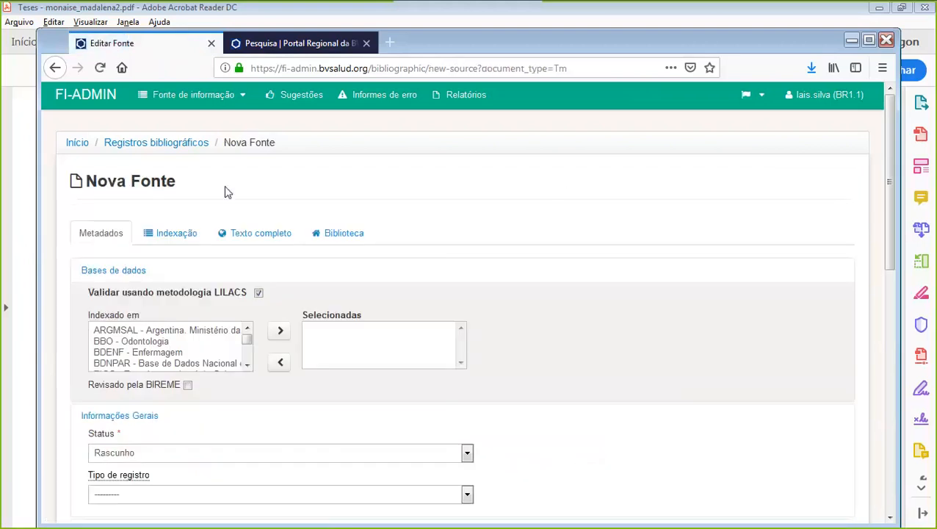
Add LILACS to the selected databases in which the new source is indexed
click(247, 365)
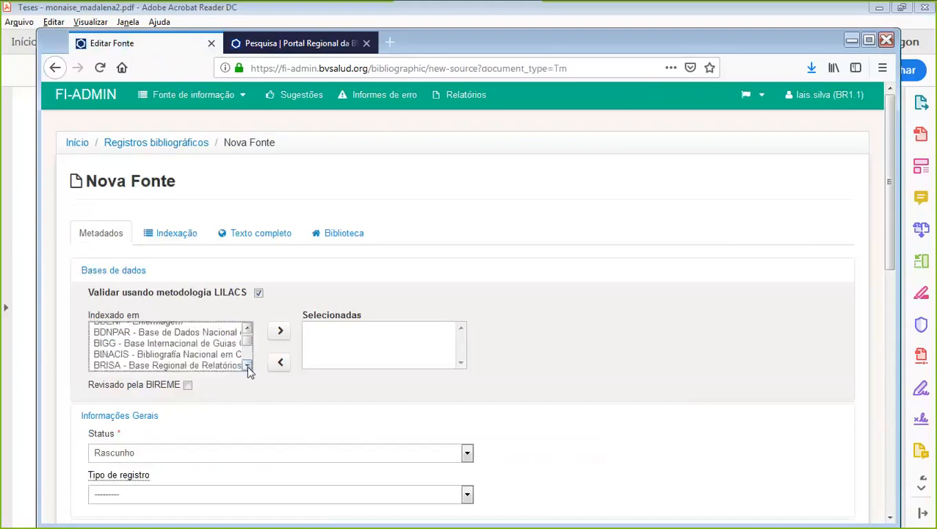
scroll(248, 373, down, 4)
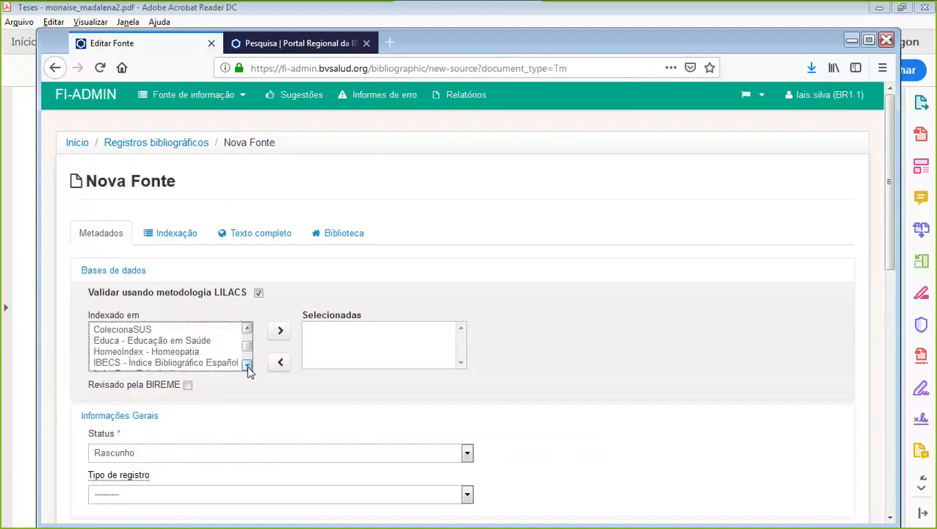
scroll(248, 372, down, 1)
click(234, 365)
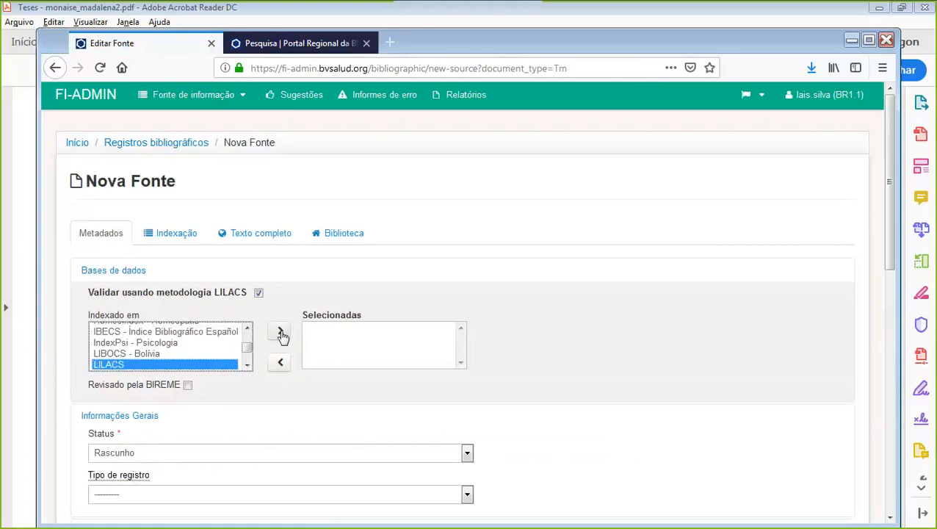
click(281, 334)
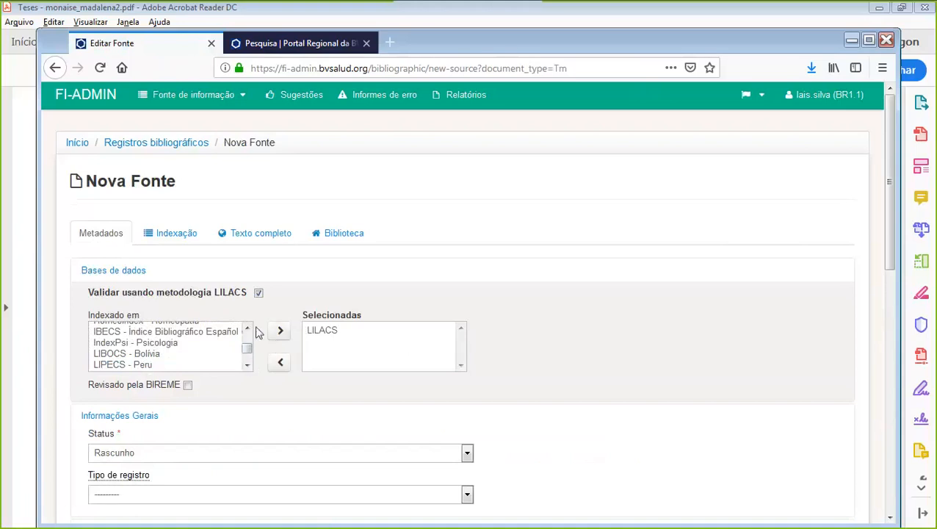
scroll(246, 350, up, 4)
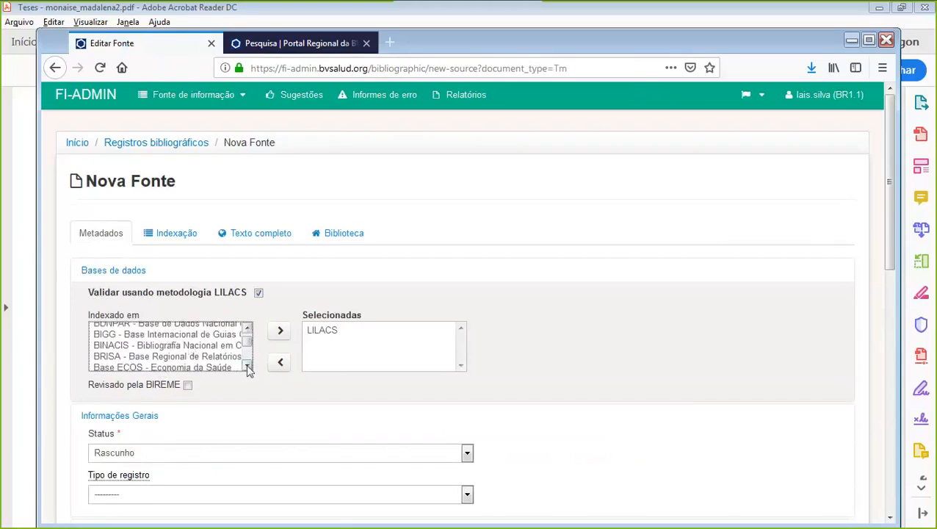
scroll(248, 367, down, 1)
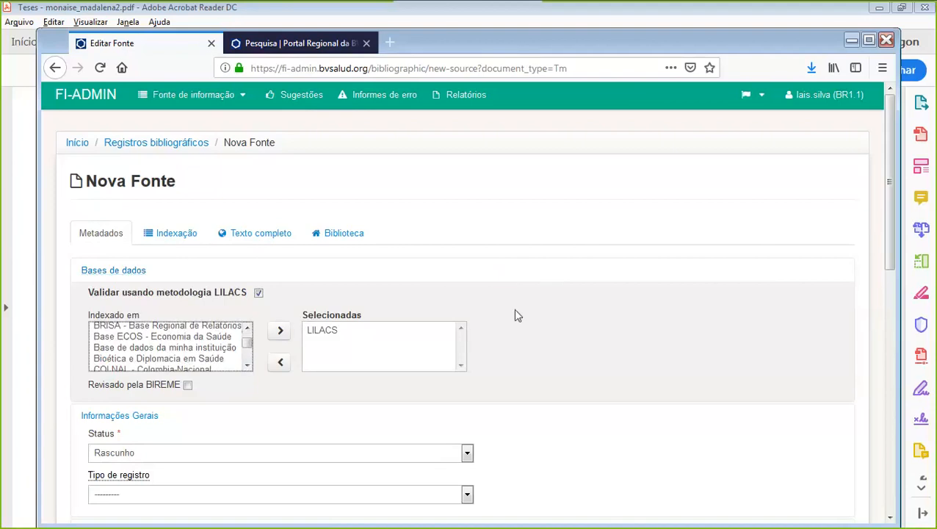
Set the source's Tipo de registro to Material textual and its Forma do item to Eletrônico
scroll(532, 349, down, 3)
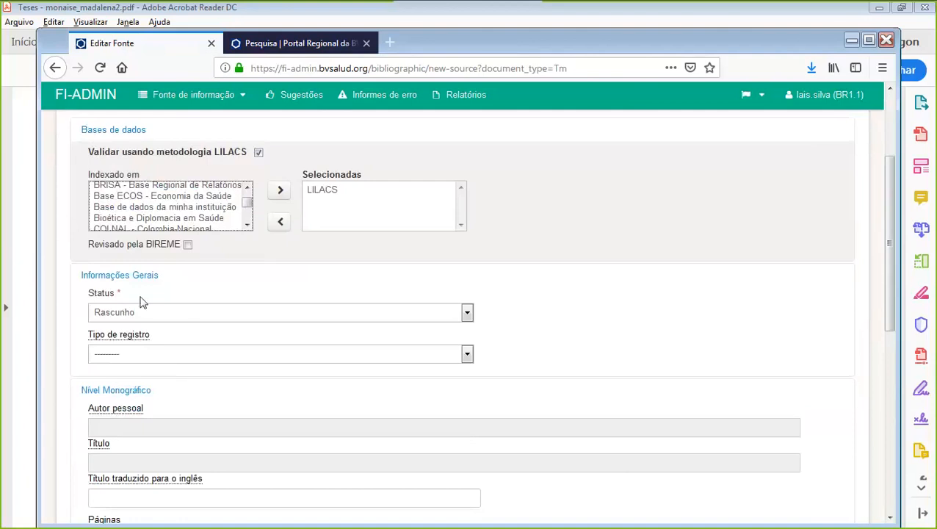
click(467, 354)
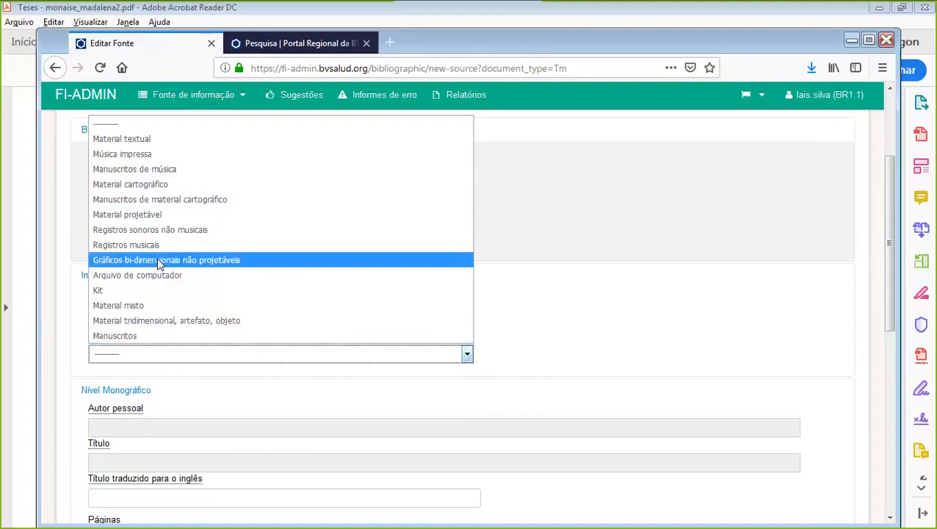
click(149, 141)
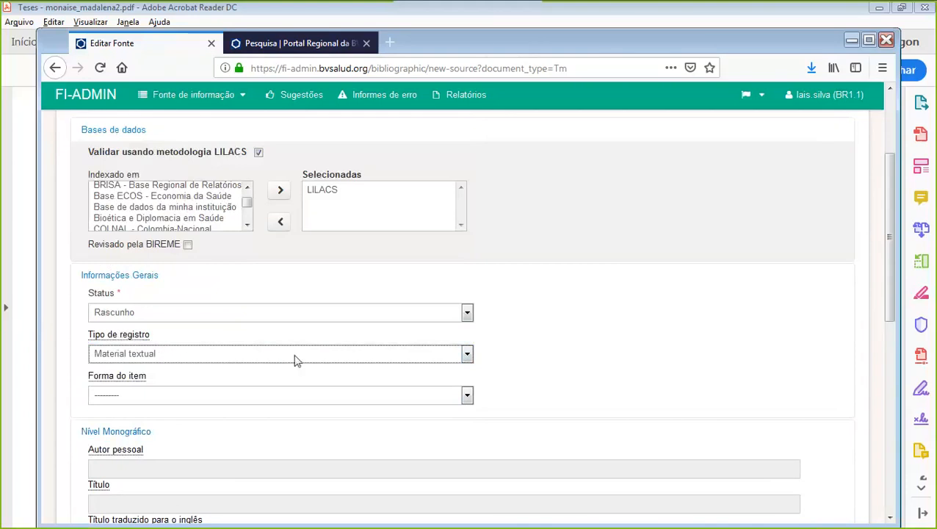
click(467, 395)
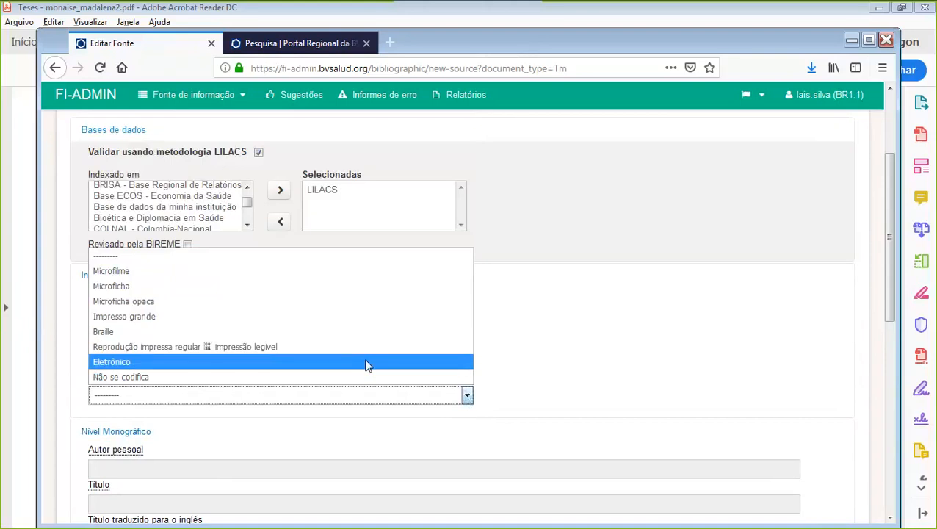
click(367, 365)
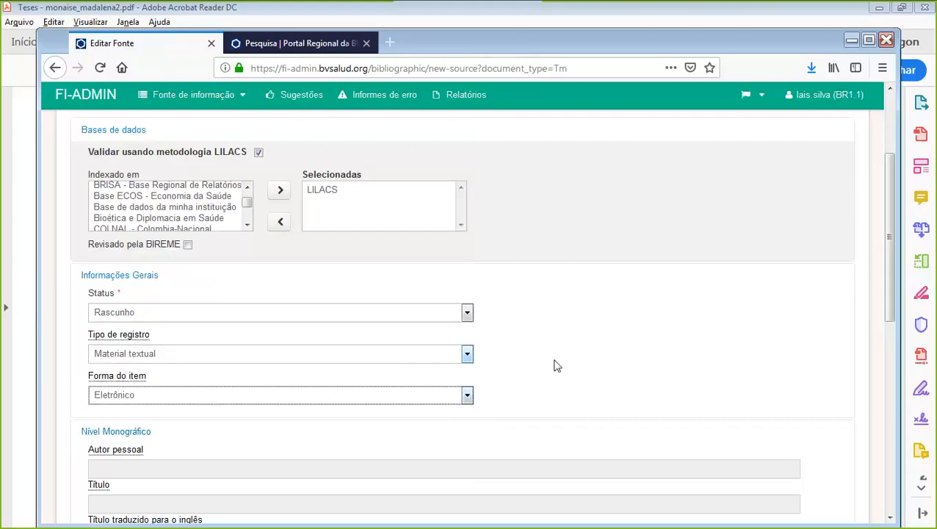
click(467, 397)
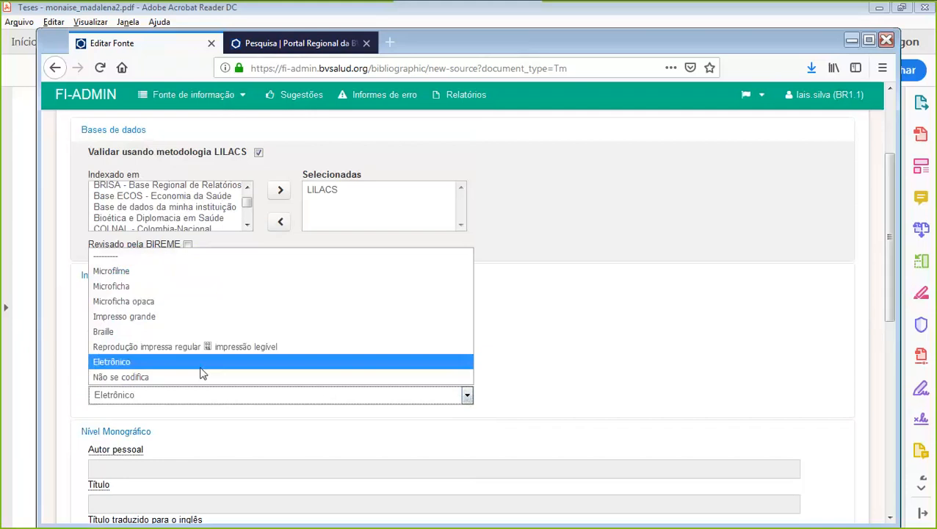
click(722, 382)
Open the field assistant for the source's Autor pessoal, switch to the thesis PDF in Acrobat Reader and copy the author's full name from the cover
scroll(660, 356, down, 3)
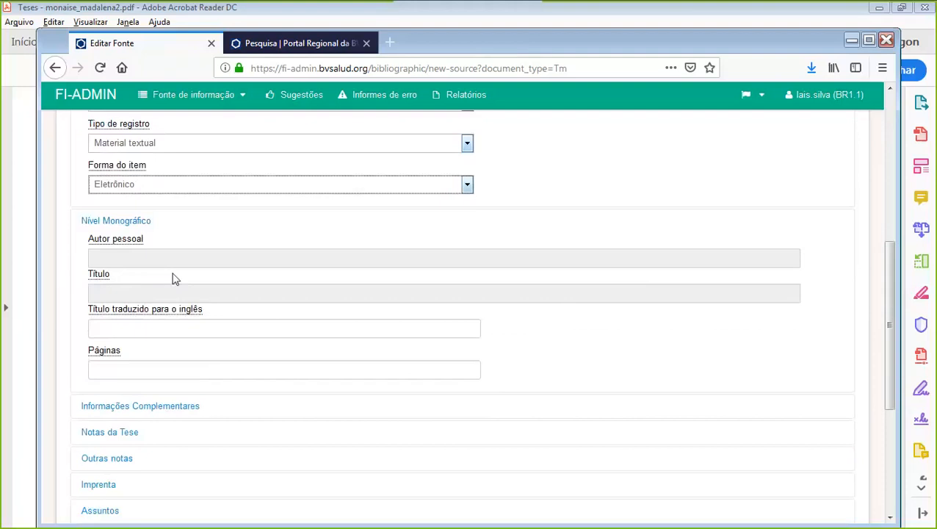
click(167, 258)
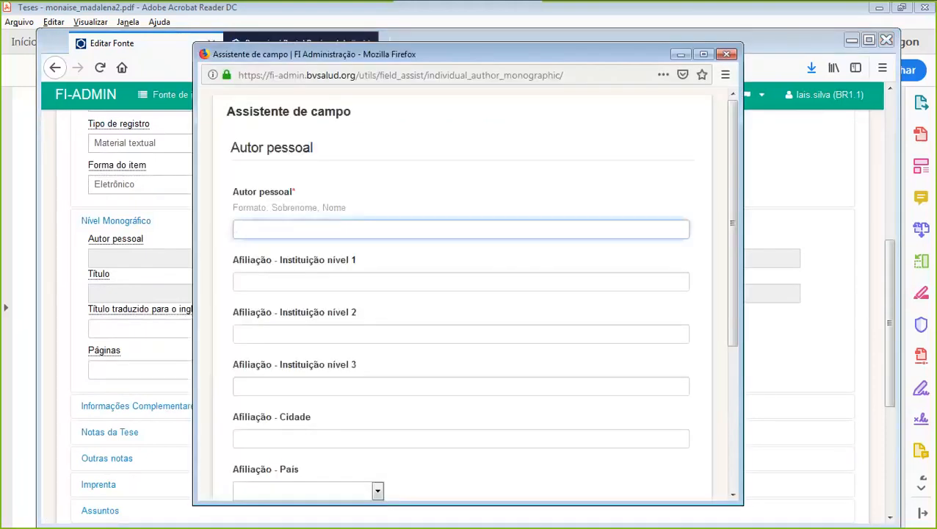
key(alt+Tab)
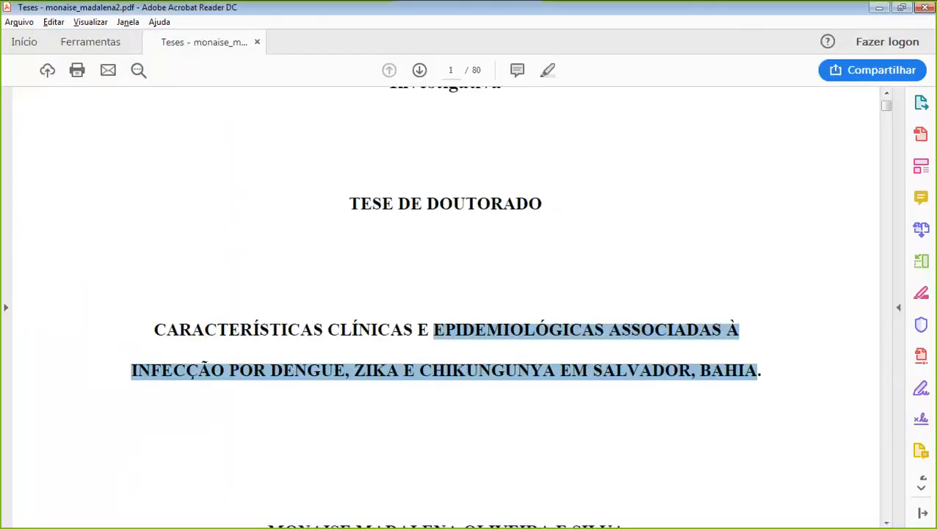
click(166, 286)
scroll(412, 276, down, 2)
scroll(356, 254, up, 3)
scroll(355, 255, down, 7)
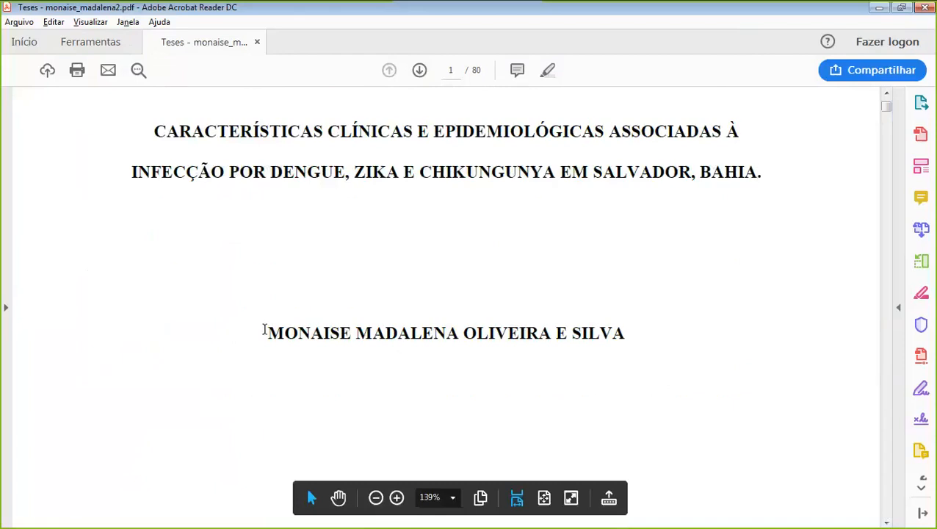
drag(269, 335, 632, 334)
key(ctrl+c)
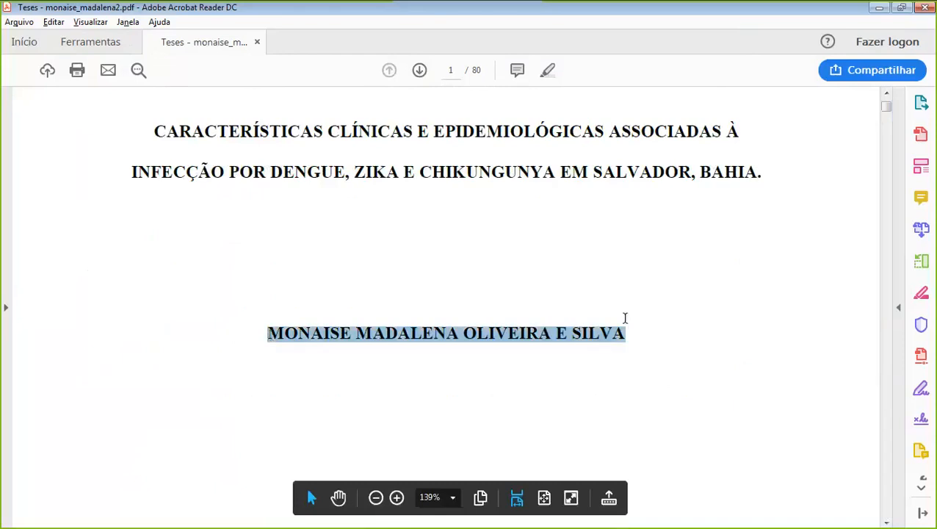
Review the thesis cover page, return to the field assistant and paste the copied author's name into Autor pessoal
click(486, 366)
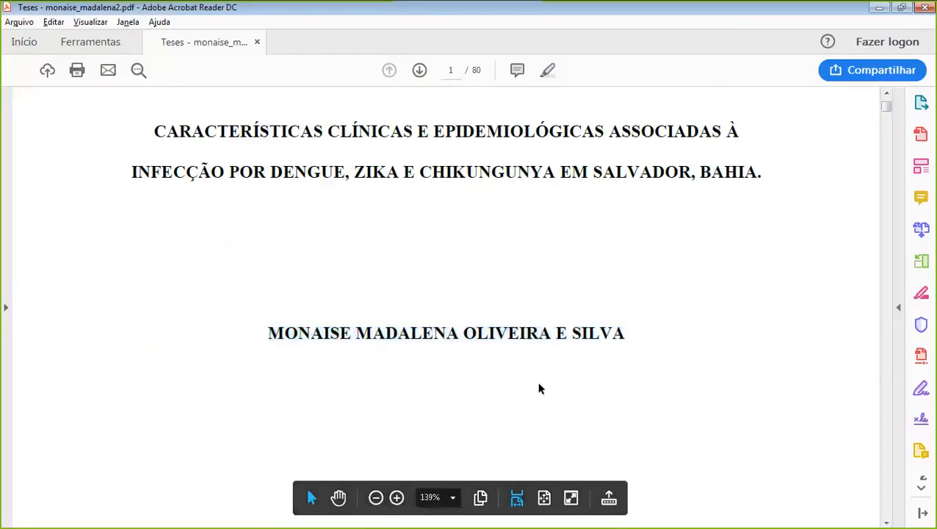
scroll(538, 387, down, 2)
scroll(538, 384, down, 8)
scroll(532, 376, up, 10)
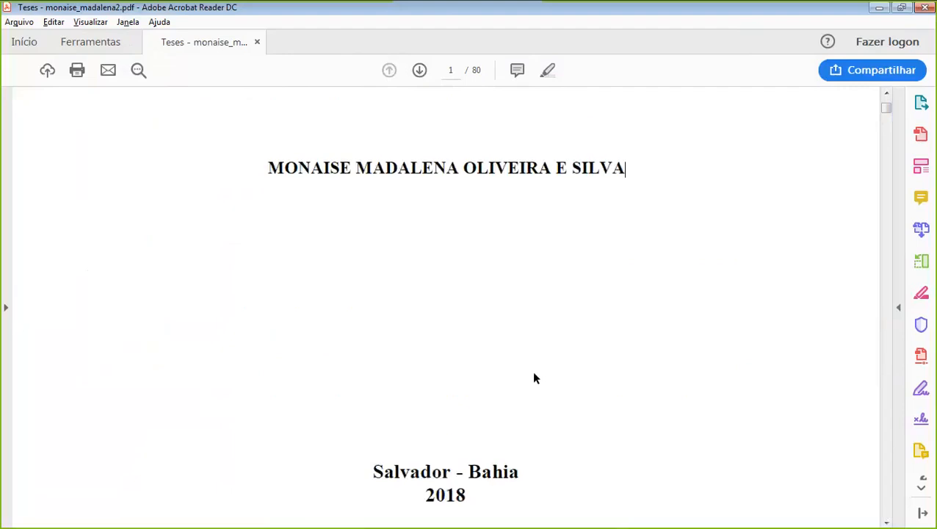
scroll(531, 379, up, 10)
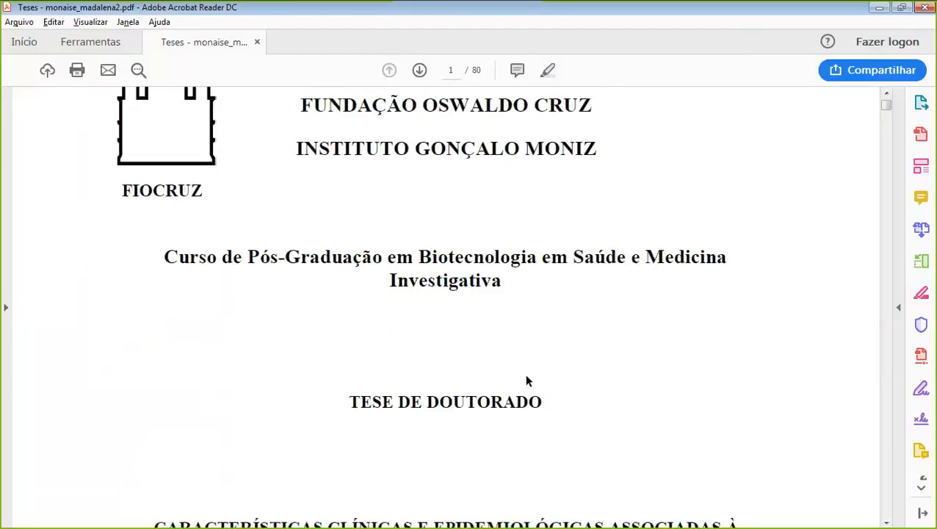
scroll(525, 375, down, 3)
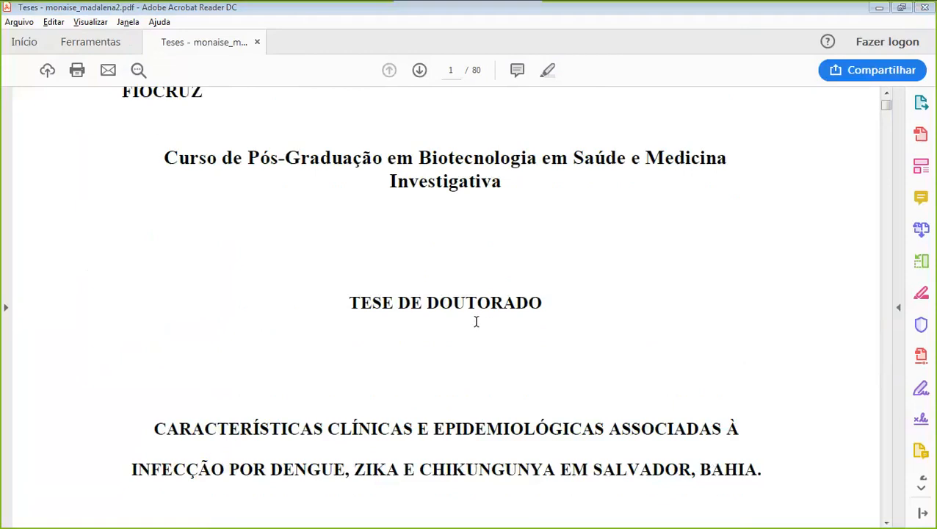
key(alt+Tab)
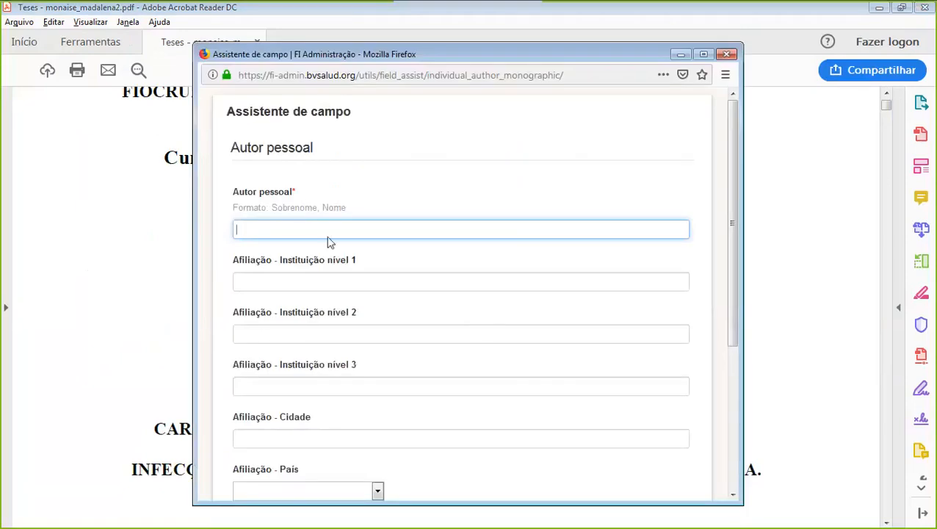
click(360, 287)
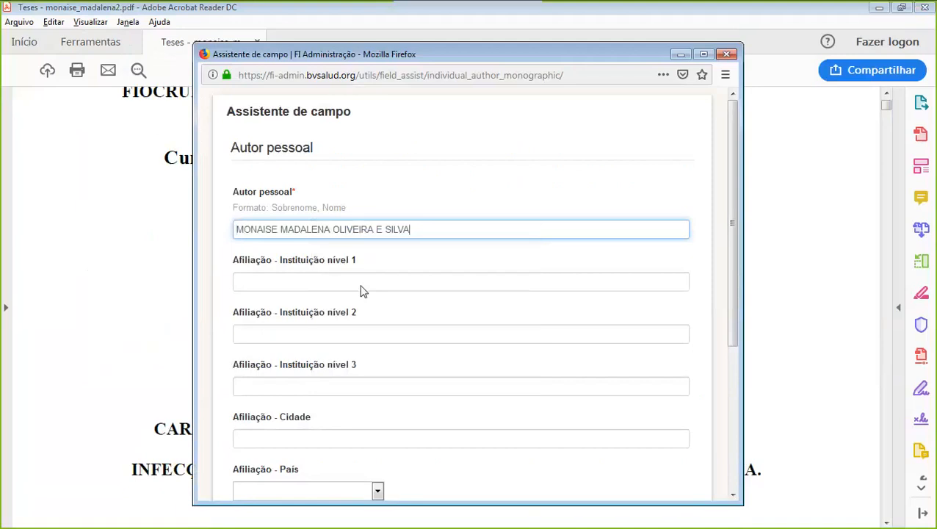
Move the author's last surname to the front of the Autor pessoal entry and put a comma after it
drag(412, 229, 384, 230)
right_click(384, 228)
click(421, 274)
key(Delete)
key(BackSpace)
click(237, 229)
key(ctrl+v)
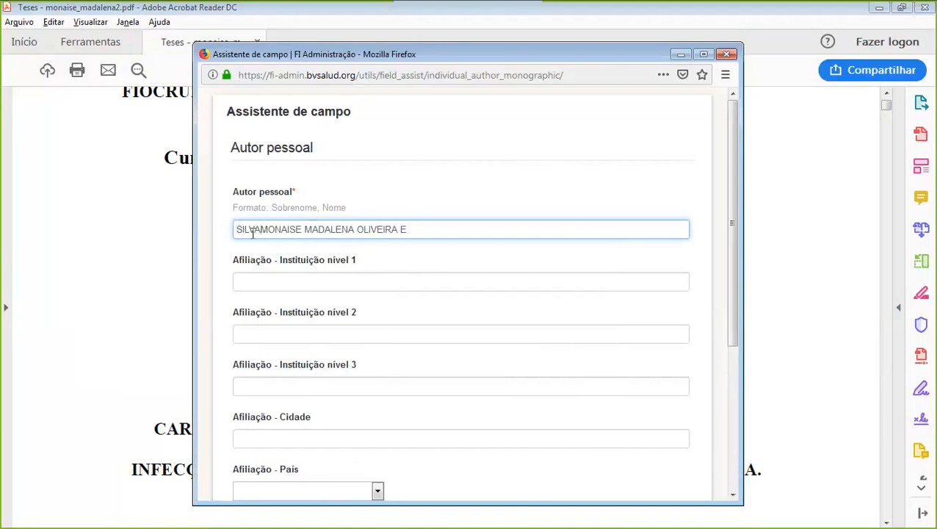
text(,)
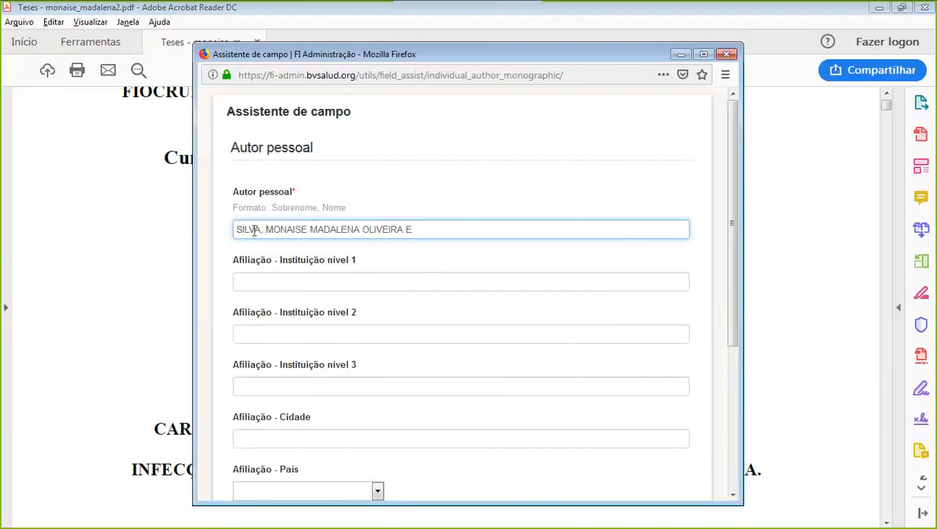
Retype the author's name in lowercase with initial capitals, keeping the connecting "e" at the end in lowercase
drag(262, 230, 243, 230)
text(ilva)
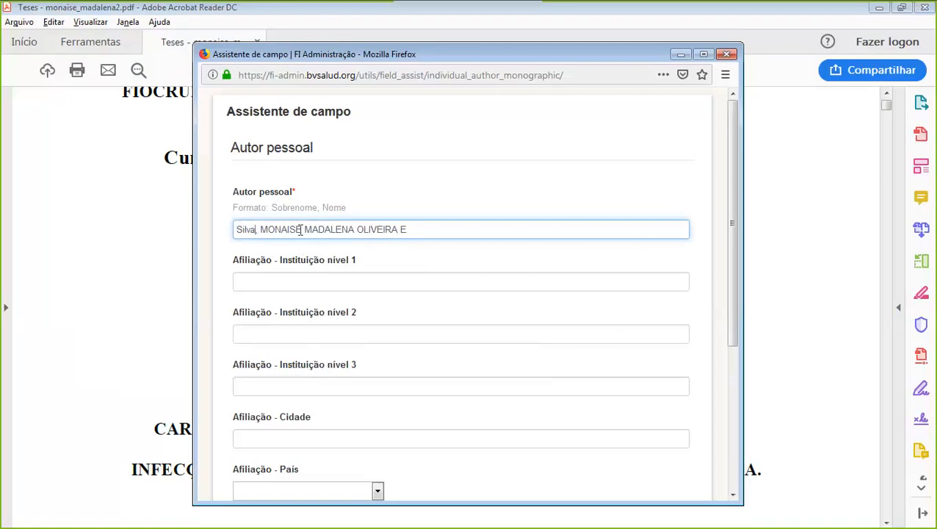
drag(301, 230, 271, 232)
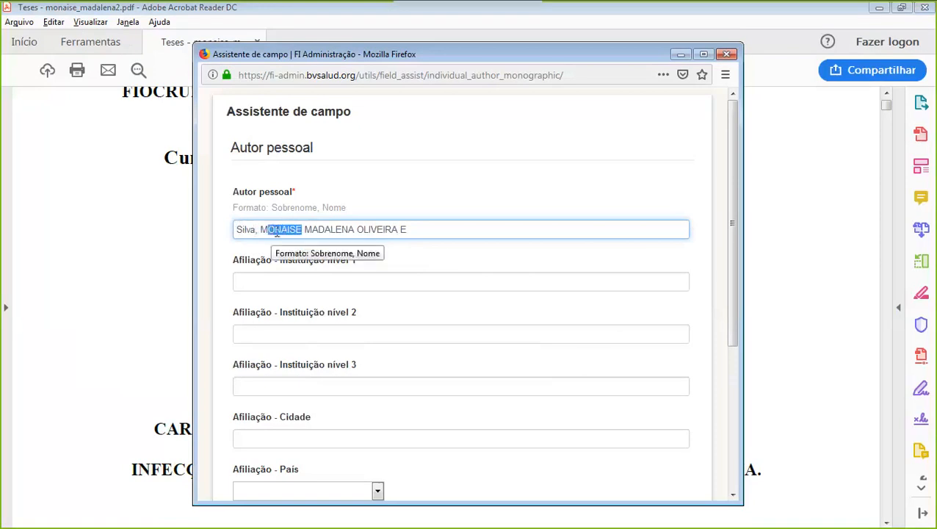
text(onaise)
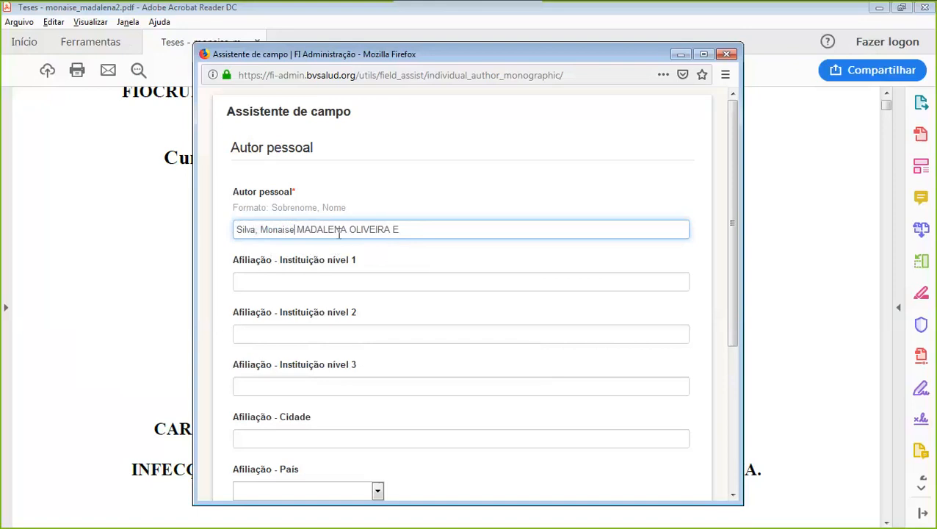
drag(347, 229, 308, 232)
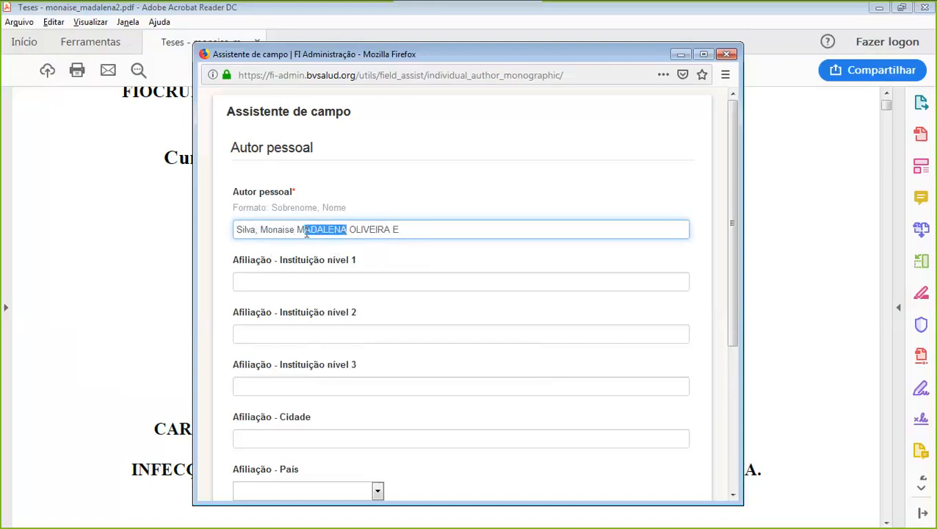
text(adalena)
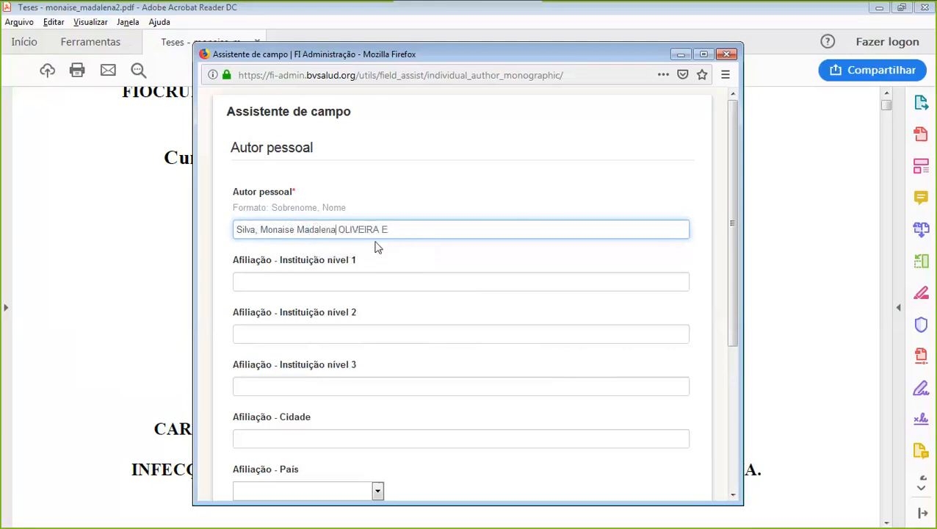
drag(379, 229, 344, 232)
text(liveir)
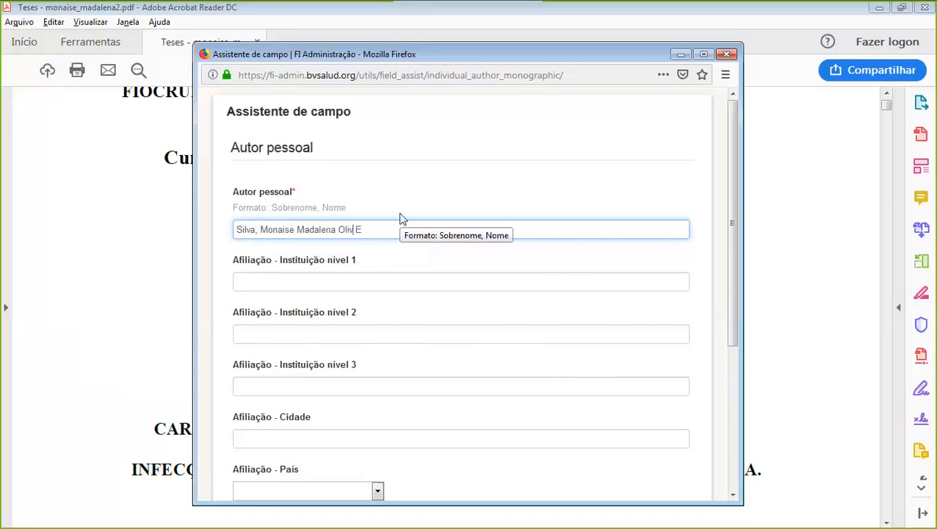
text(a)
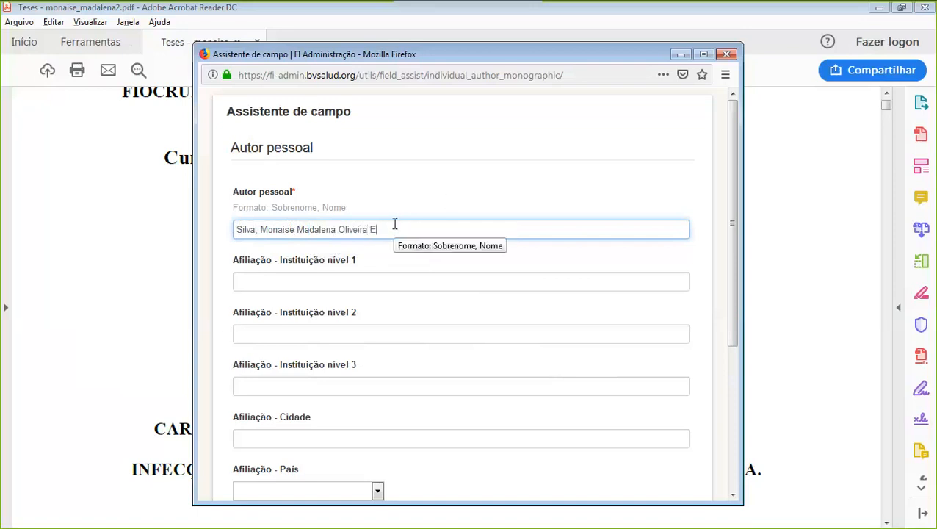
key(BackSpace)
text(e)
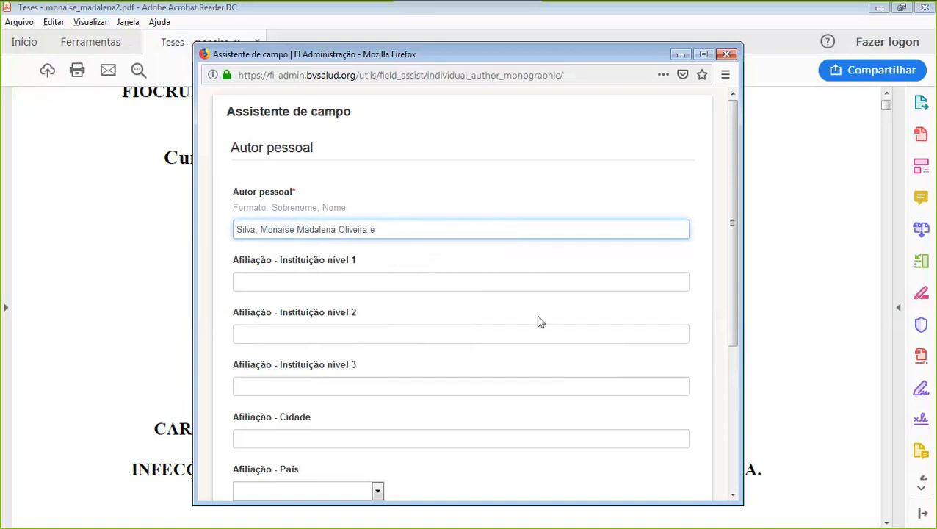
Save the Autor pessoal entry with all affiliation fields left empty and return to the source form
scroll(538, 316, down, 5)
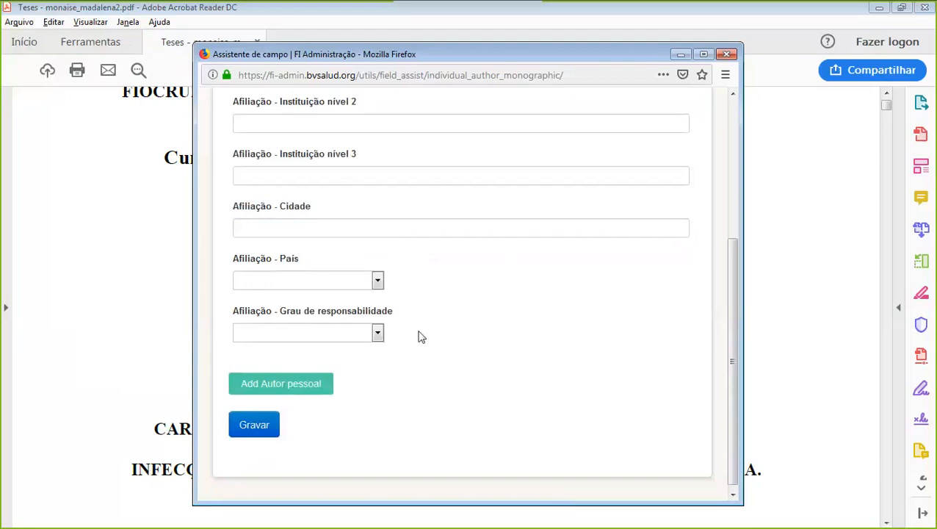
scroll(483, 345, up, 3)
scroll(482, 345, down, 2)
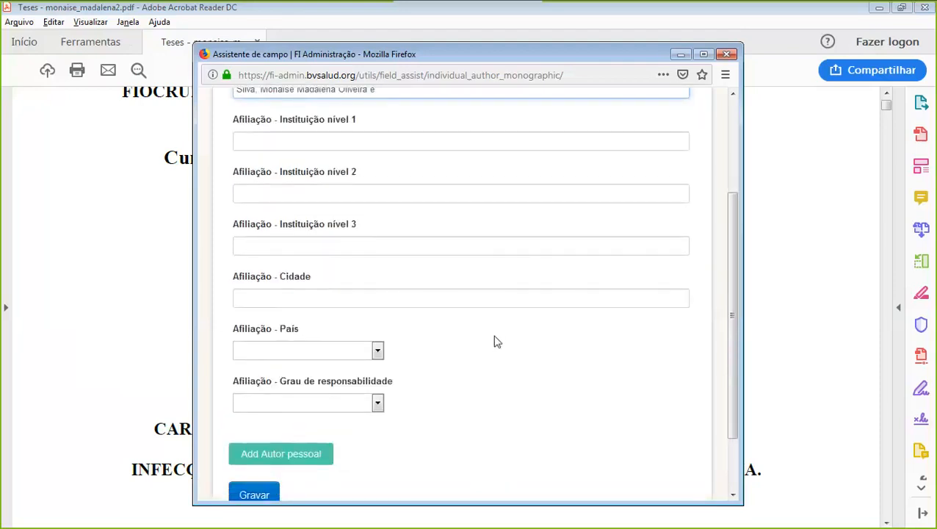
scroll(519, 355, down, 2)
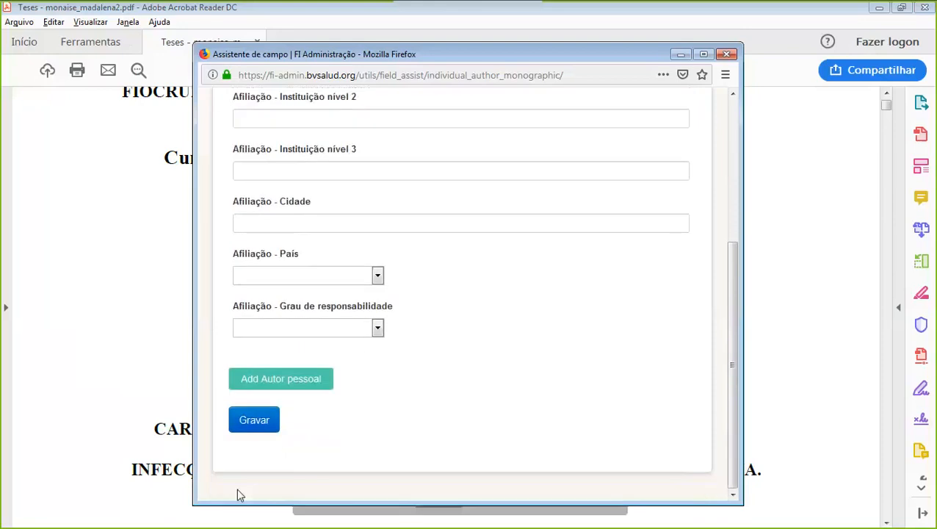
click(257, 427)
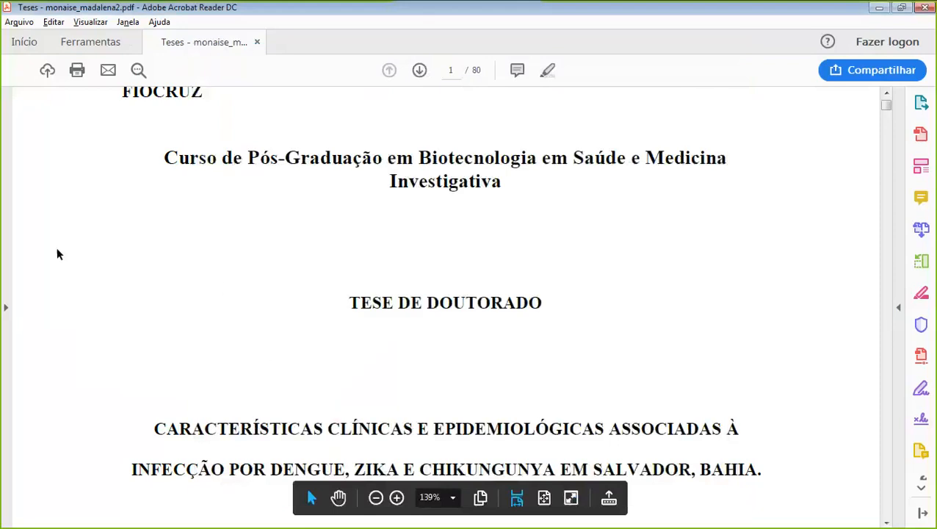
key(alt+Tab)
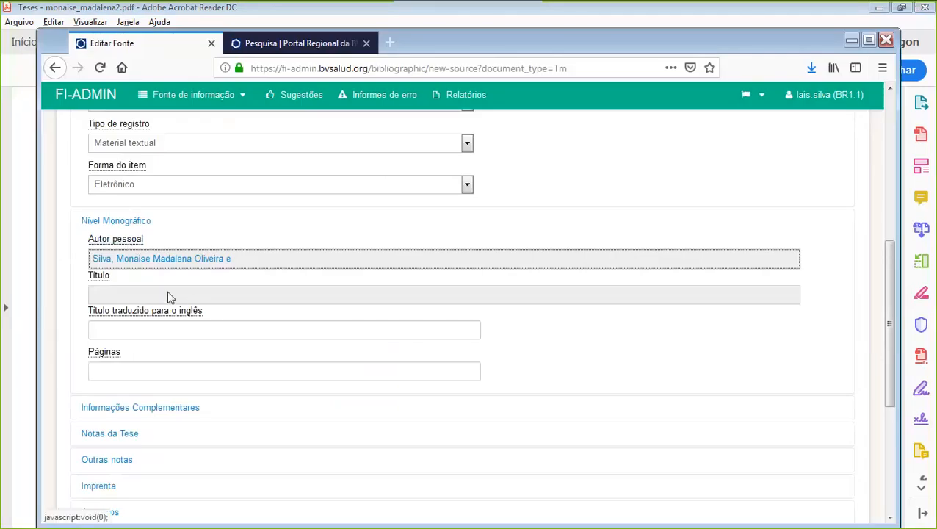
Copy the full thesis title from the PDF cover in Acrobat Reader and paste it into a blank Notepad file
key(alt+Tab)
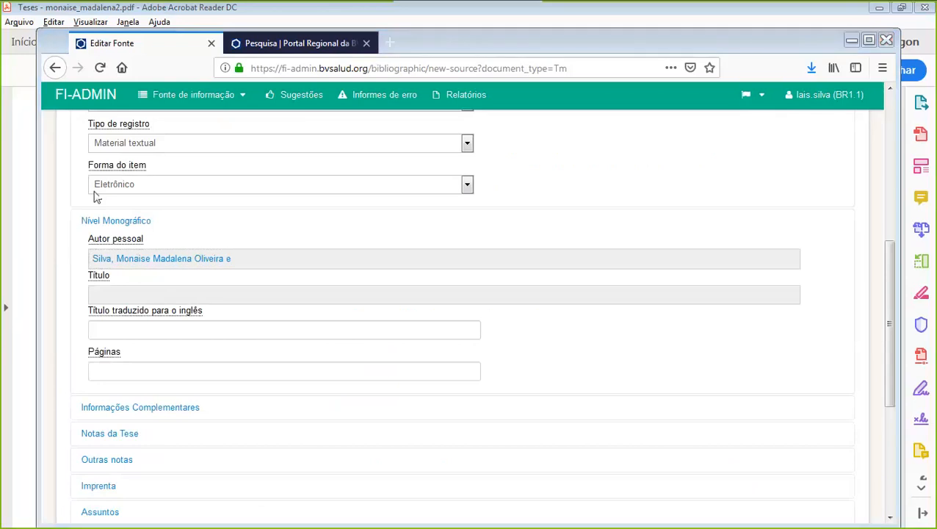
scroll(327, 283, down, 2)
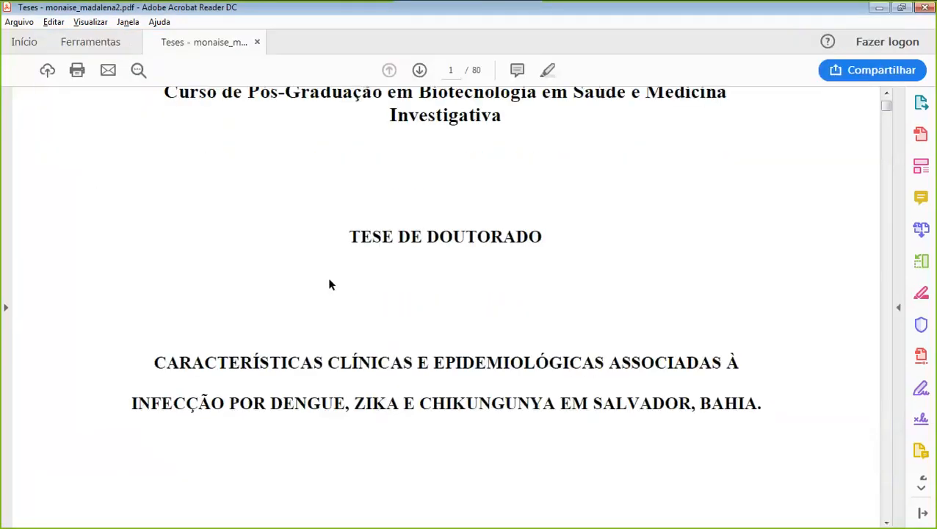
scroll(329, 284, down, 1)
scroll(308, 249, down, 1)
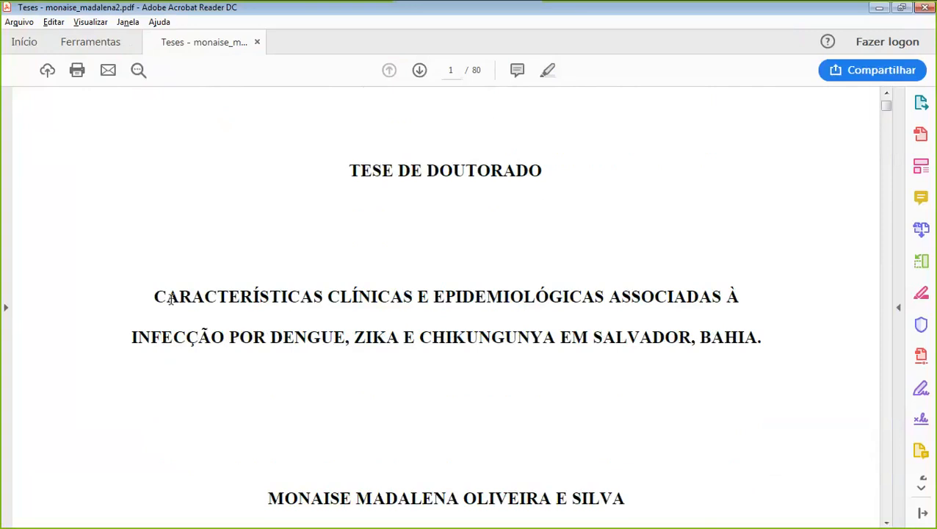
drag(154, 298, 766, 342)
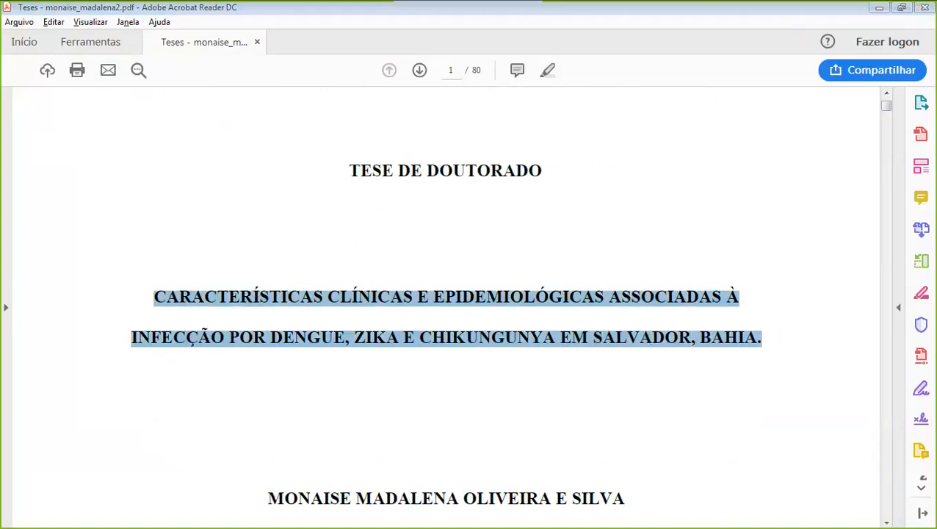
drag(0, 95, 580, 163)
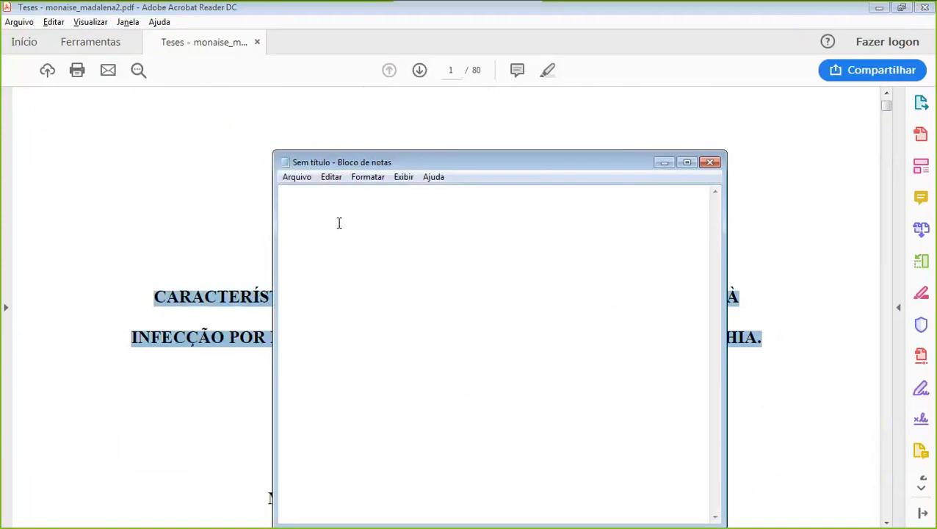
key(ctrl+v)
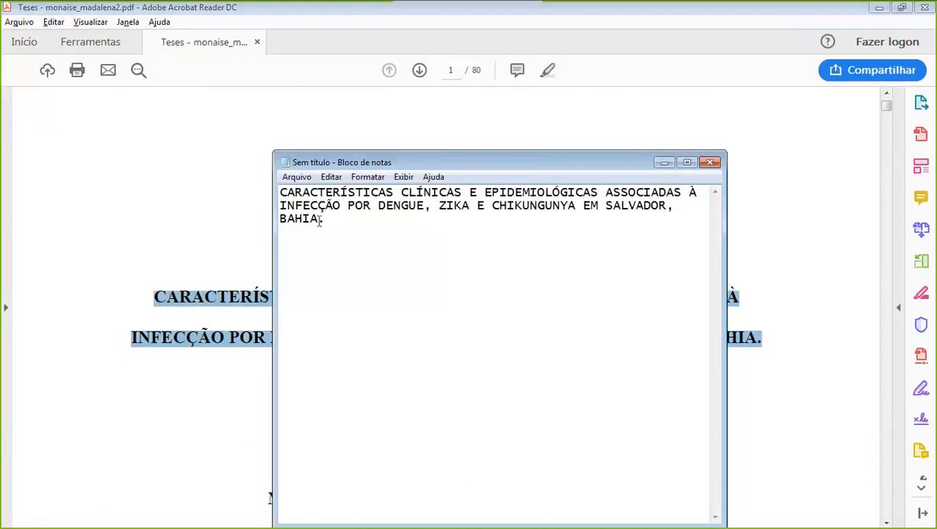
Copy the title without its final period from Notepad into a blank Word document and select all of the pasted text
drag(320, 219, 266, 195)
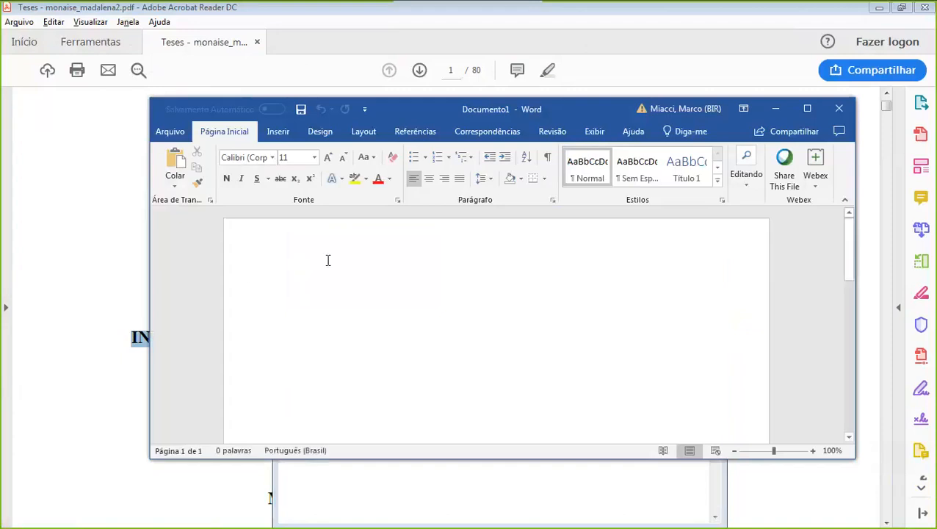
key(ctrl+v)
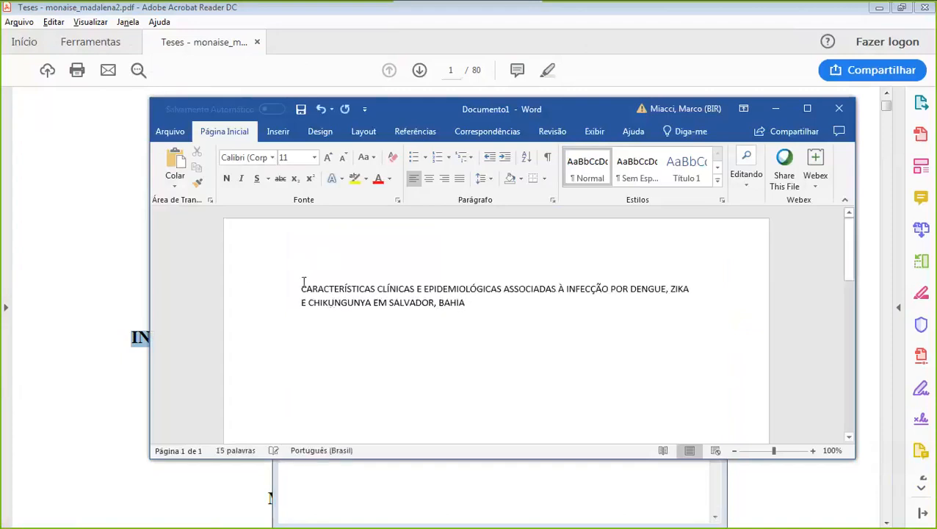
drag(351, 292, 481, 309)
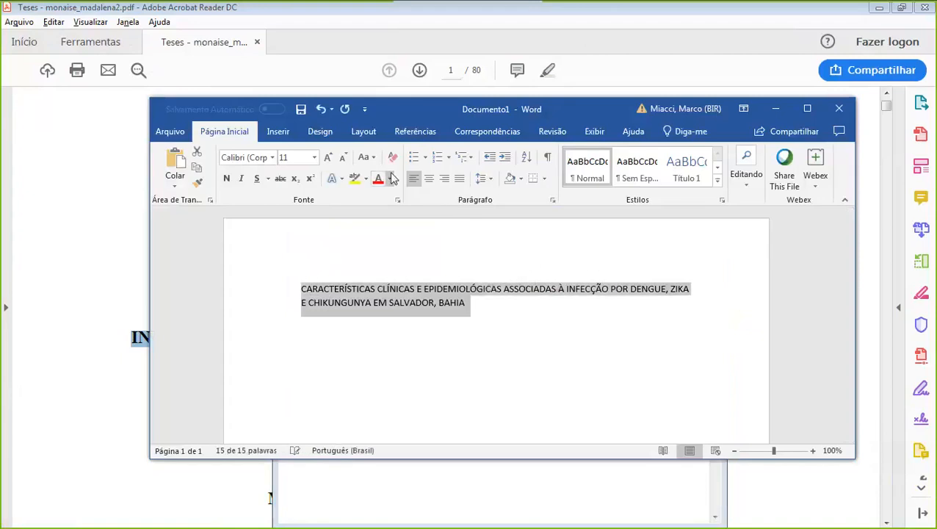
Change the title text from its beginning through "EM" to sentence case in the Word document
click(304, 288)
drag(304, 287, 389, 303)
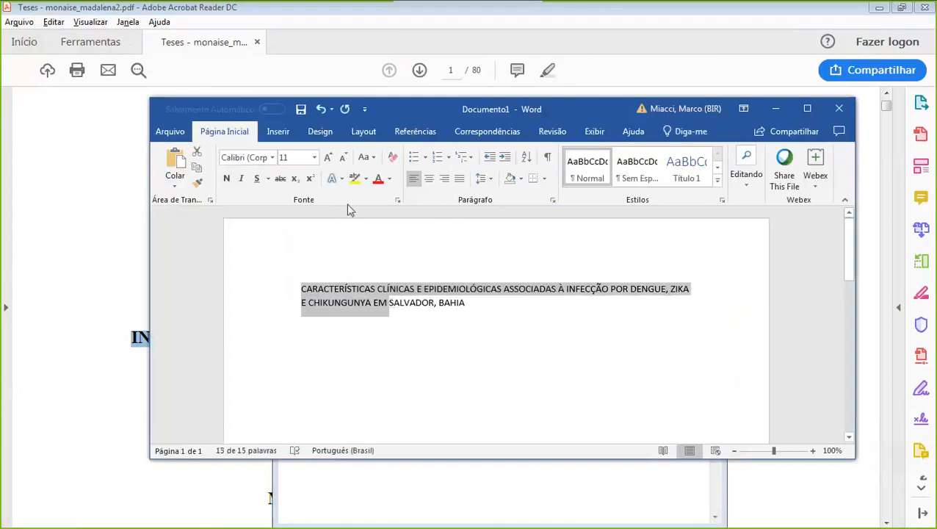
click(367, 159)
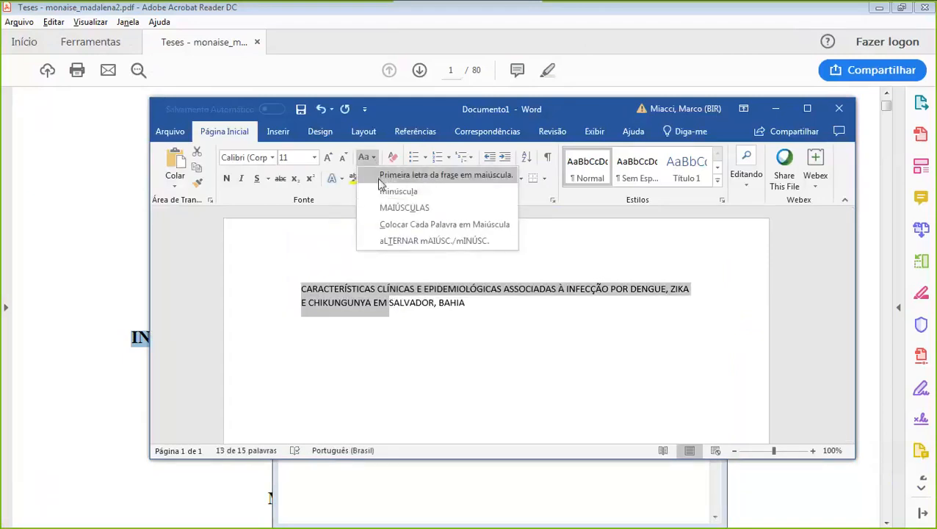
click(379, 180)
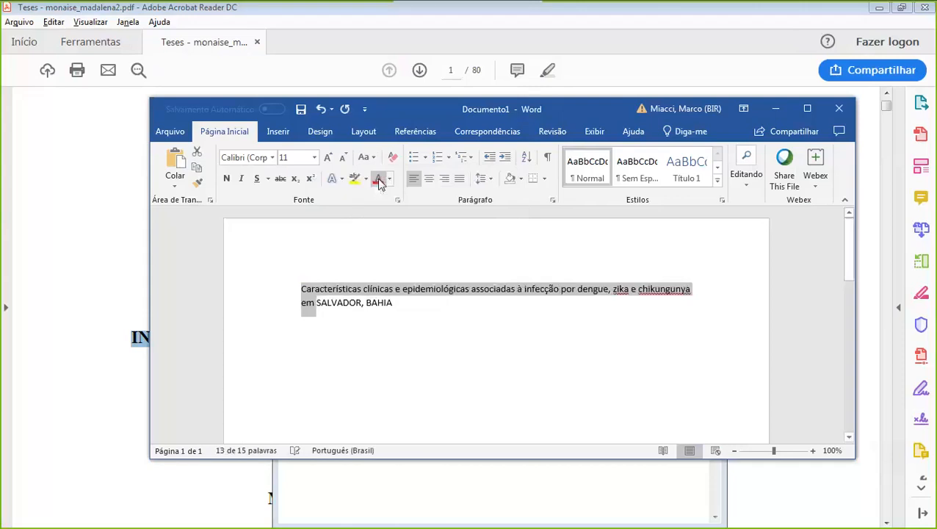
click(457, 314)
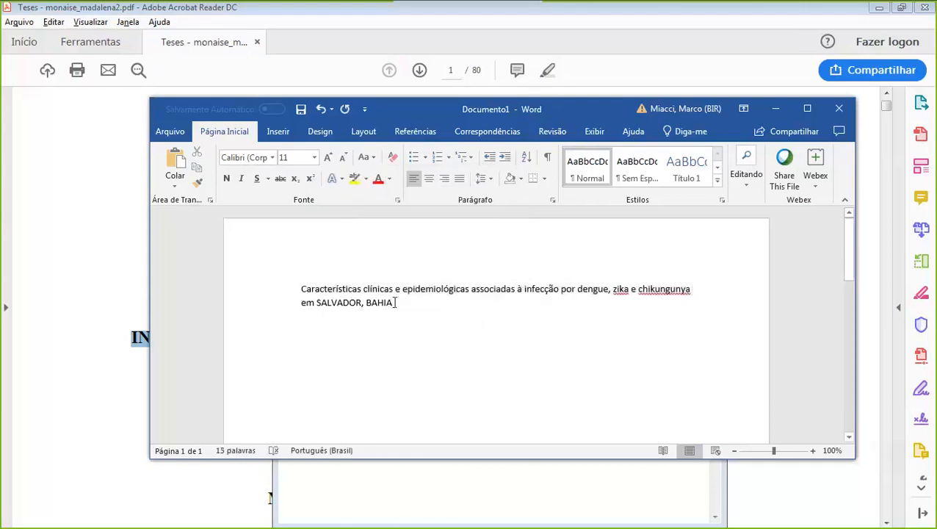
Convert "SALVADOR" to lowercase and capitalize its first letter so it reads "Salvador"
drag(362, 302, 316, 303)
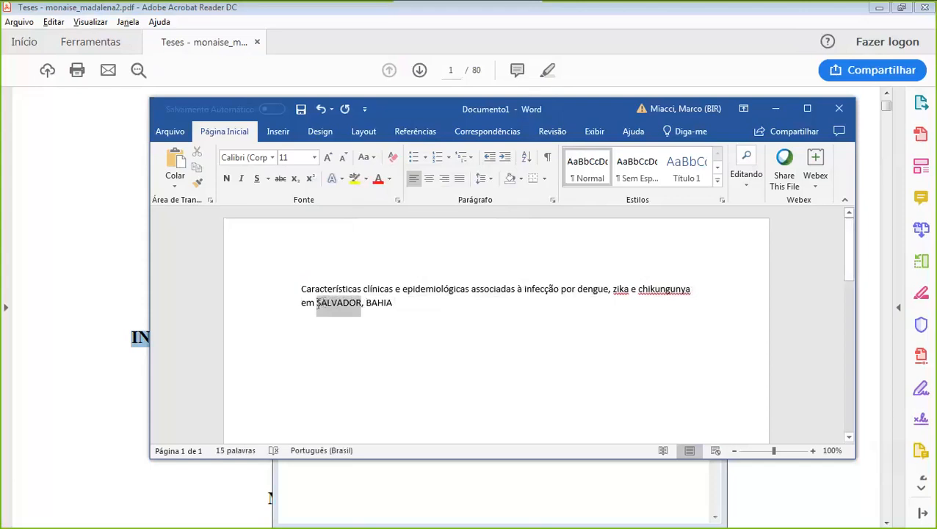
click(372, 162)
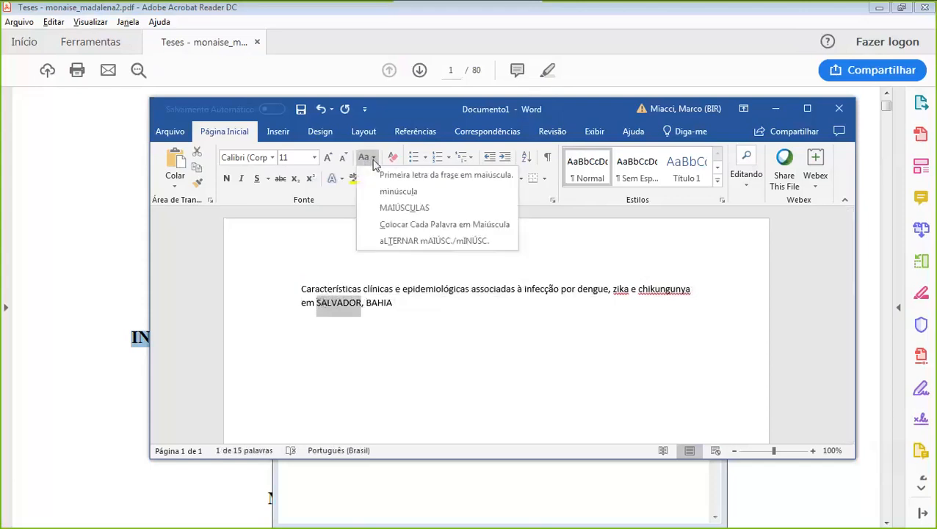
click(362, 191)
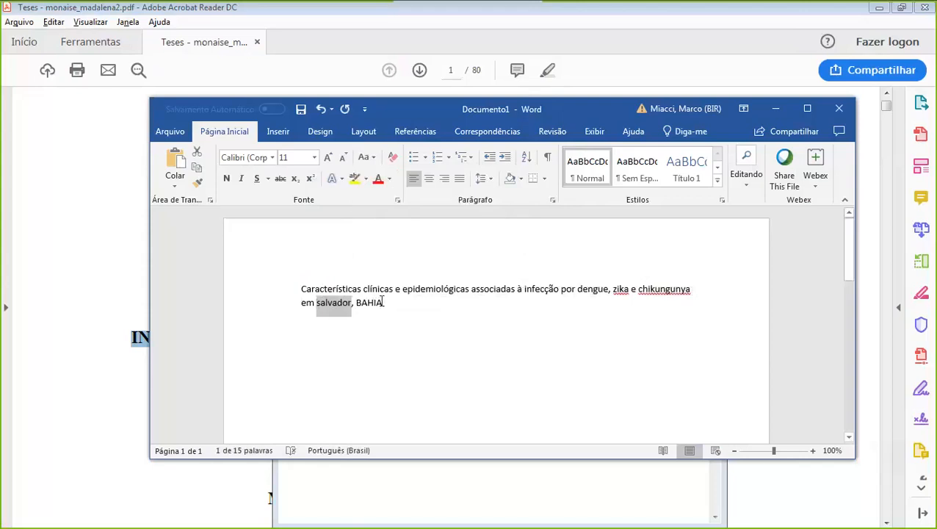
click(325, 302)
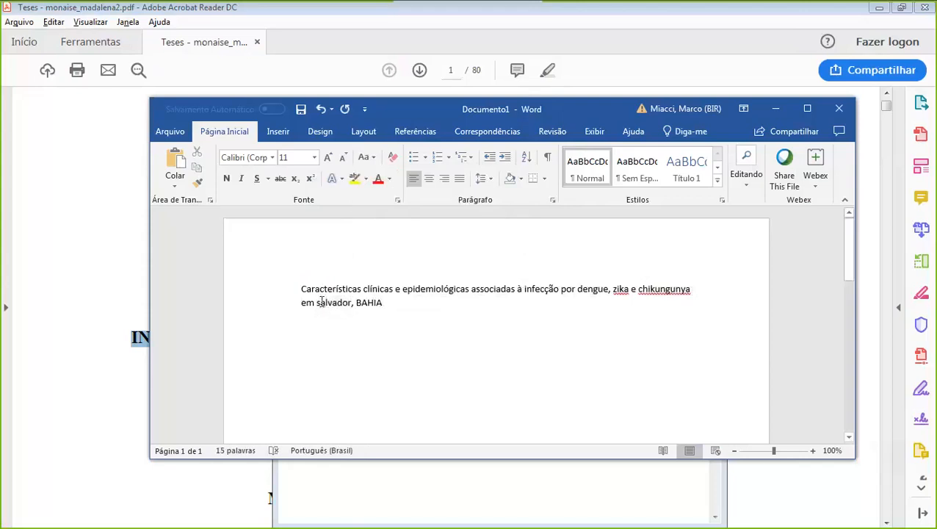
key(Left)
key(BackSpace)
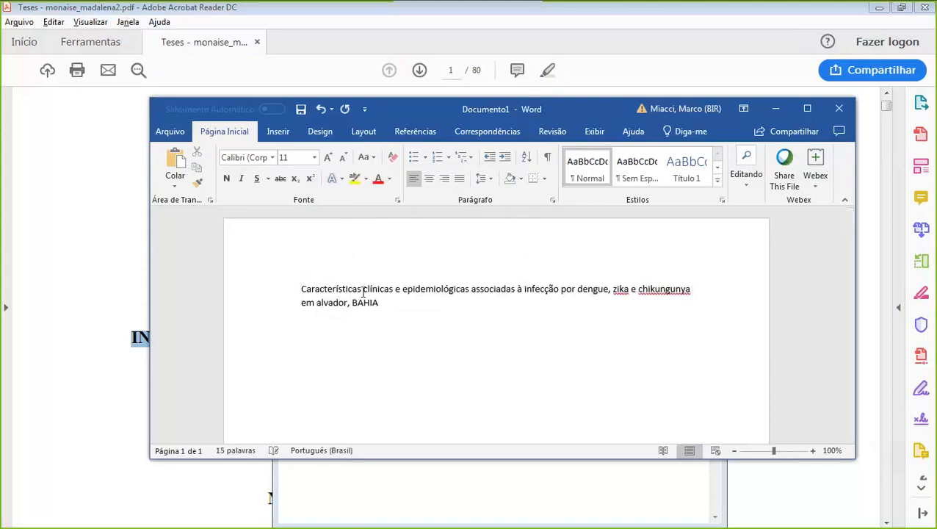
text(S)
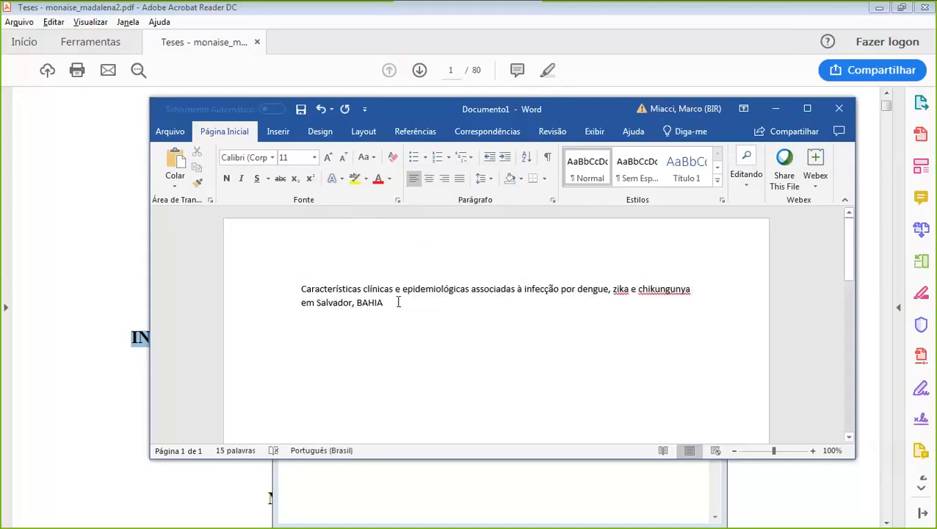
Convert "BAHIA" at the end of the title to lowercase and capitalize its initial so it reads "Bahia"
double_click(369, 303)
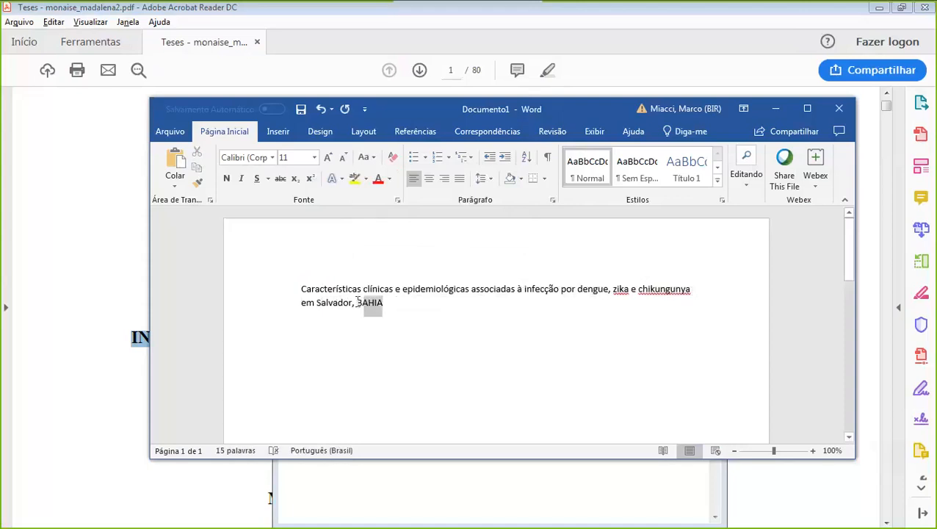
click(367, 157)
click(388, 177)
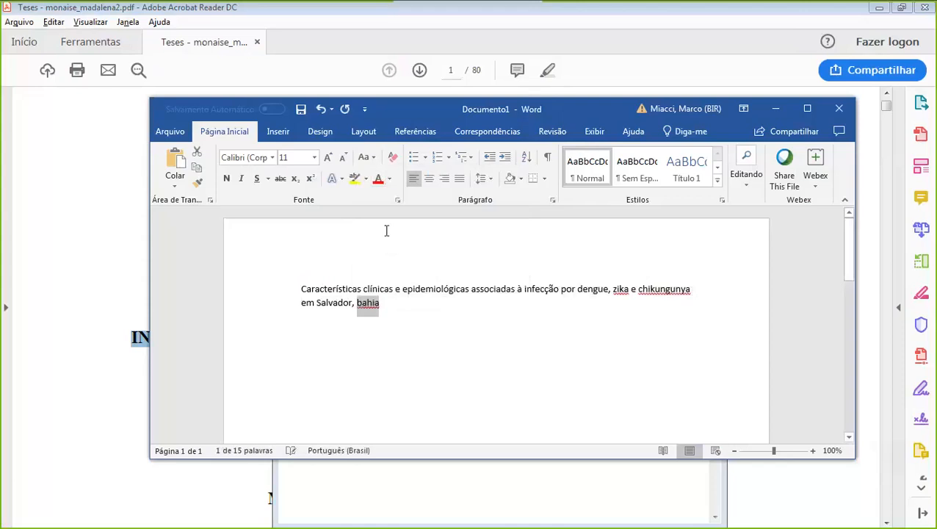
click(382, 304)
click(361, 304)
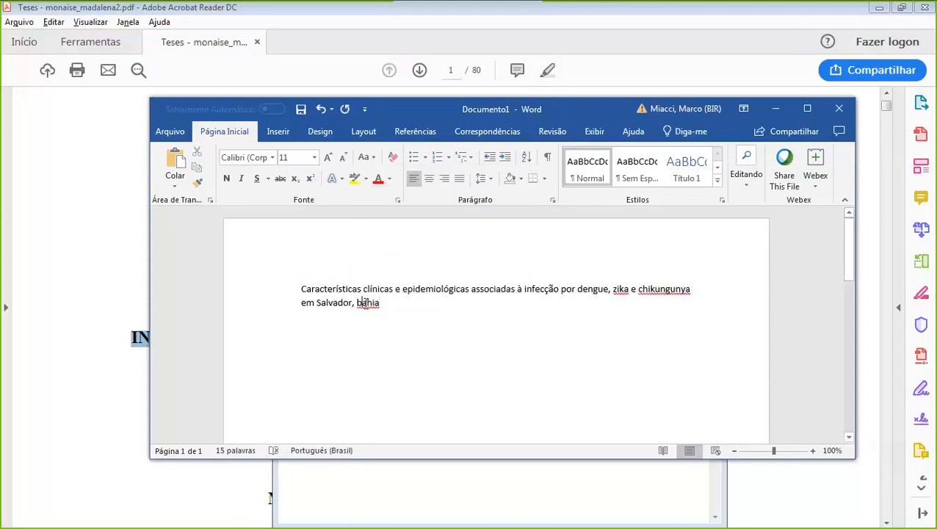
key(BackSpace)
text(B)
Copy the corrected title from Word and paste it into the Título field assistant of the FI-Admin source form
drag(372, 308, 279, 290)
key(ctrl+c)
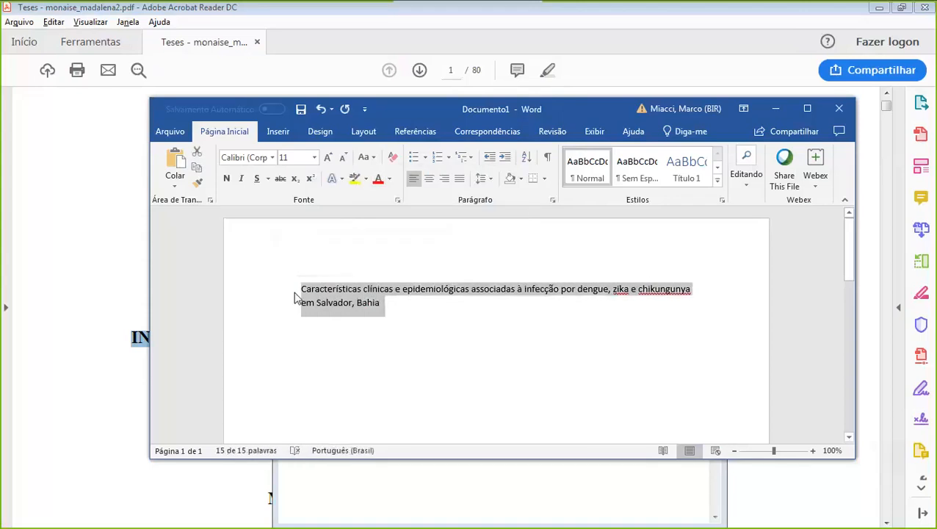
click(536, 497)
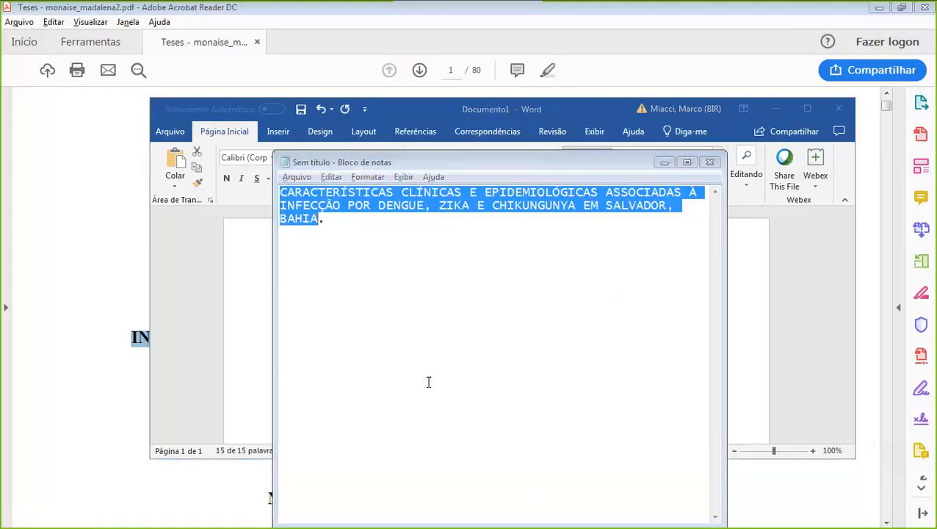
key(alt+Tab)
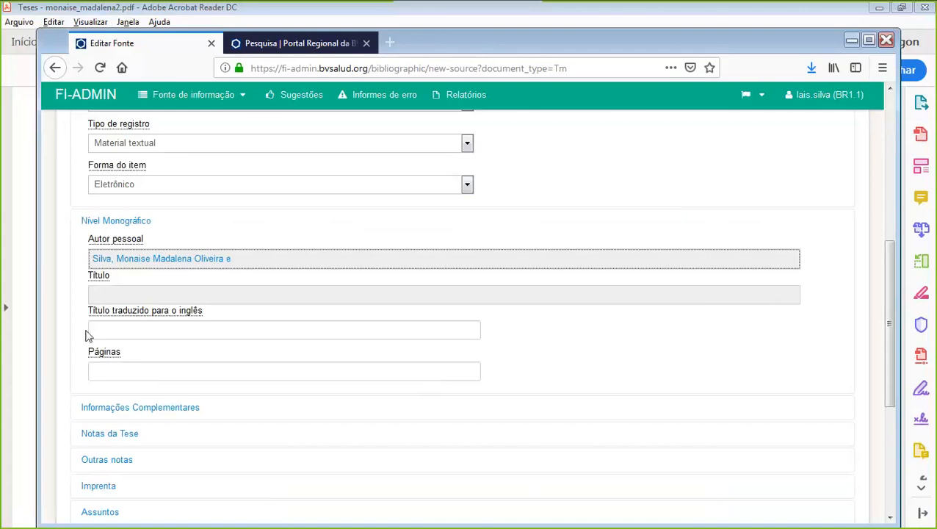
click(119, 296)
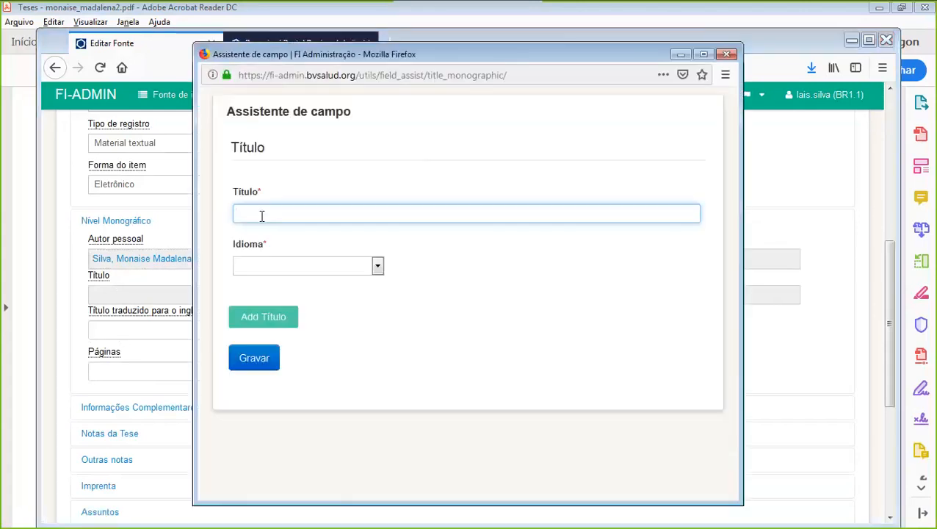
click(262, 215)
key(ctrl+v)
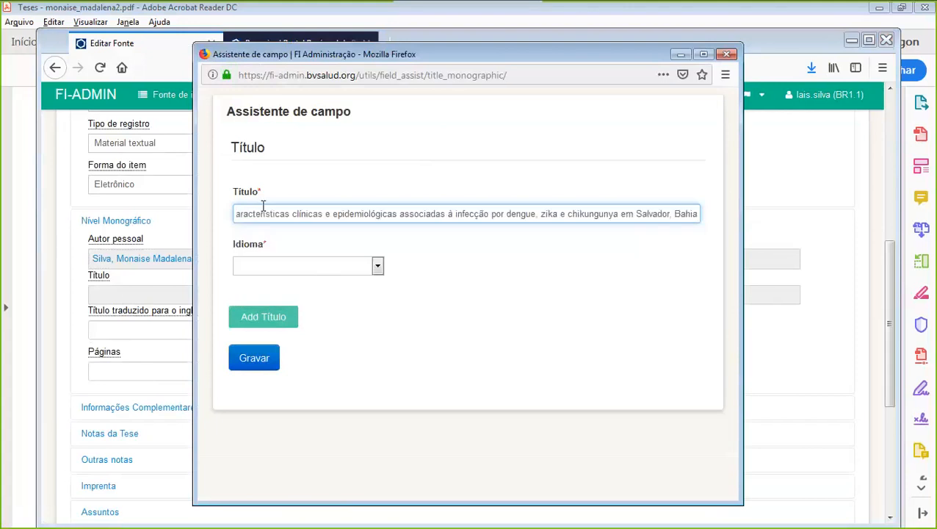
Set the title's language to Português in the Título field assistant
click(376, 266)
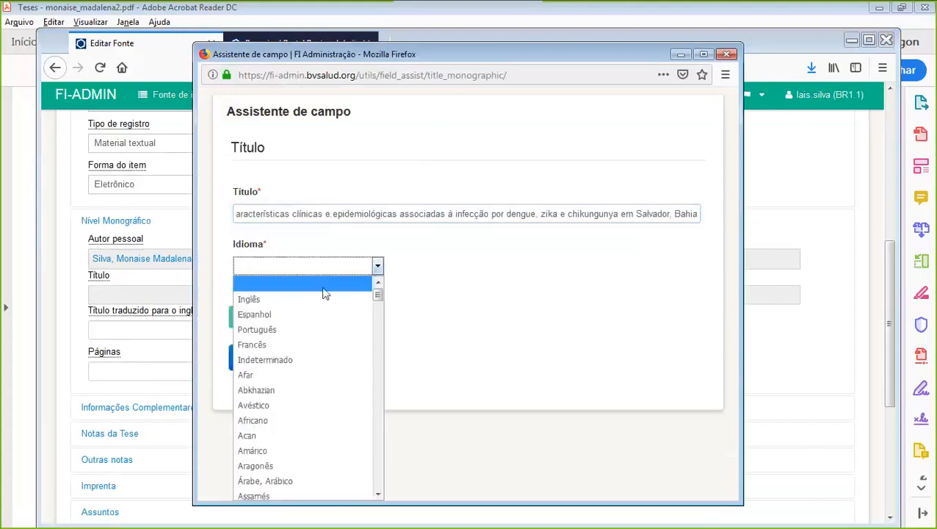
click(312, 329)
click(438, 297)
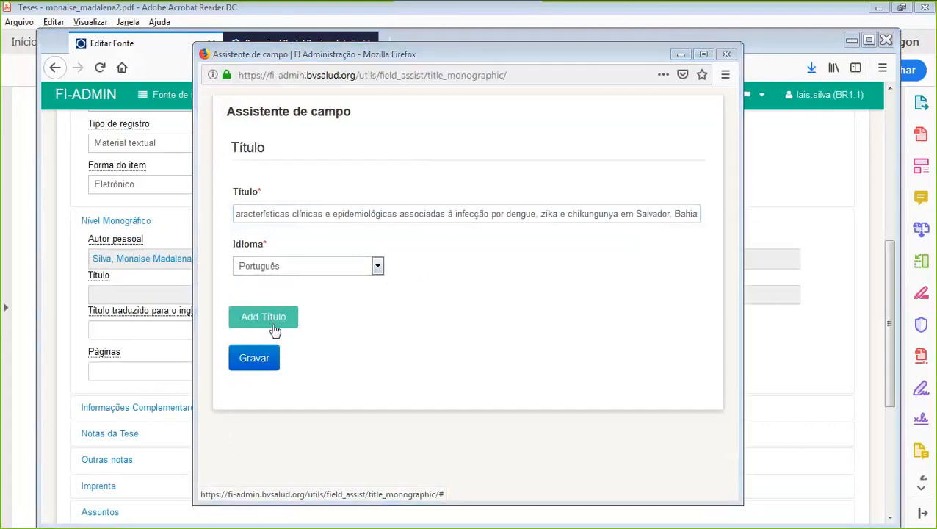
Switch to the thesis PDF in Acrobat Reader and look through its cover, approval and funding pages for an English title
key(alt+Tab)
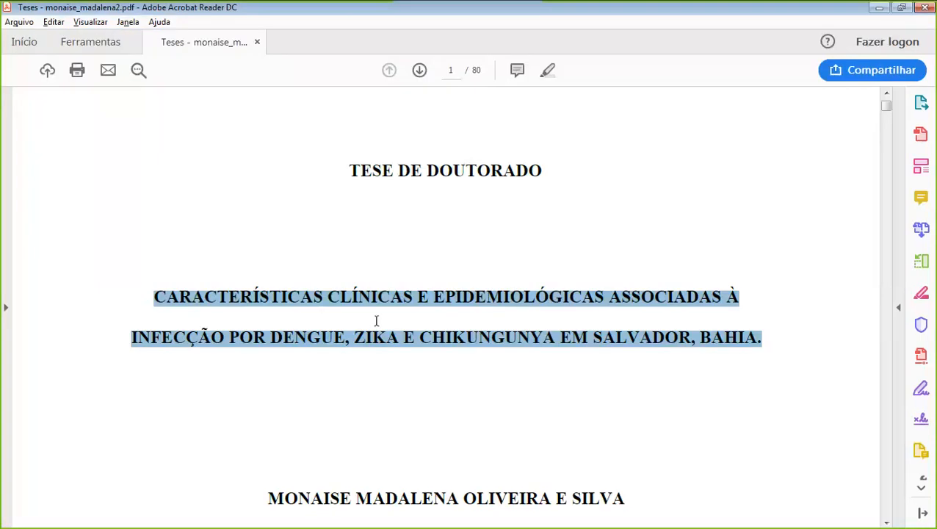
click(463, 250)
scroll(661, 247, down, 8)
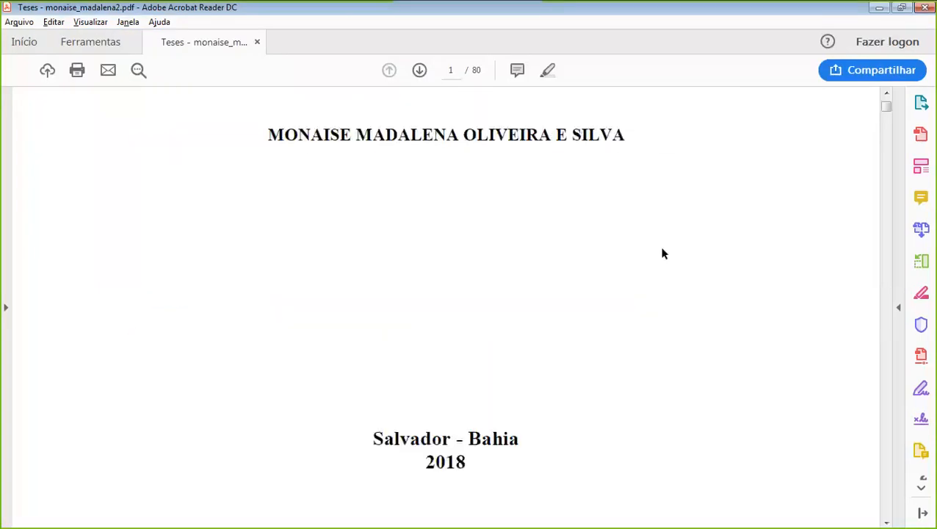
scroll(662, 249, down, 10)
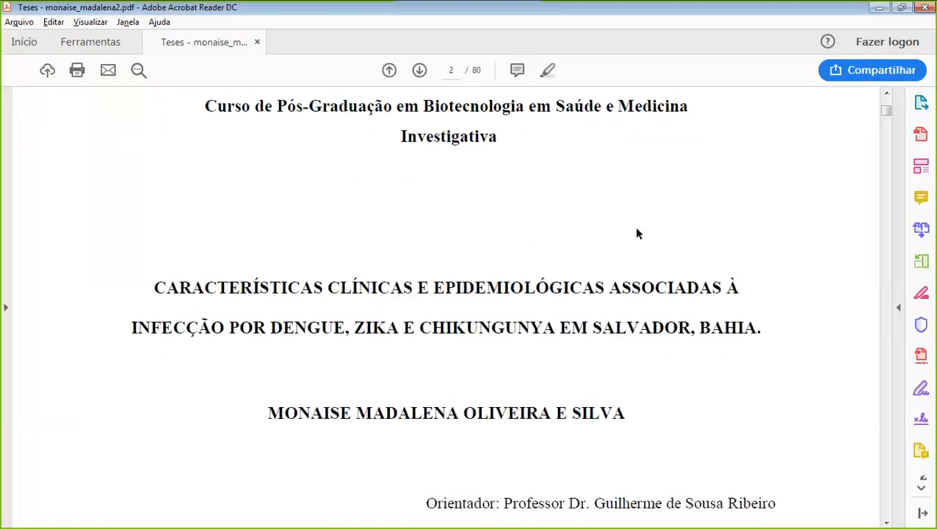
scroll(633, 229, down, 10)
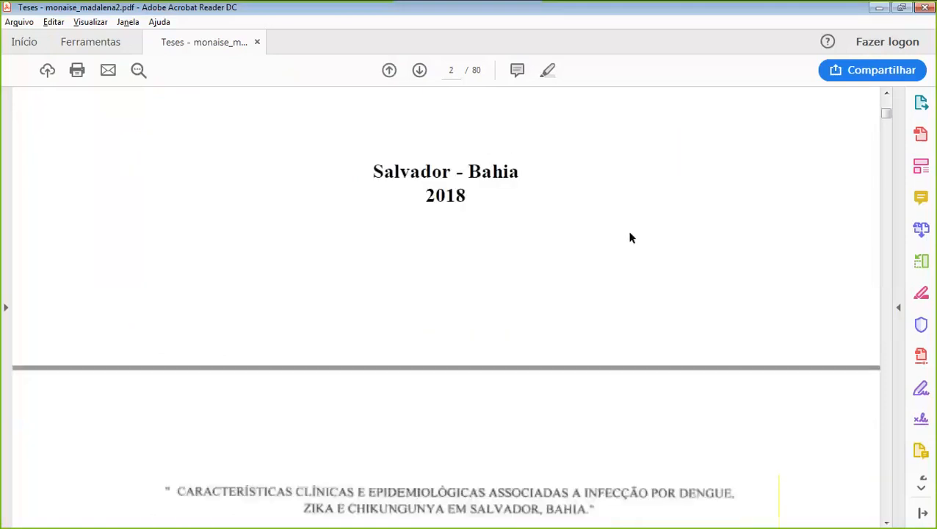
scroll(628, 250, down, 9)
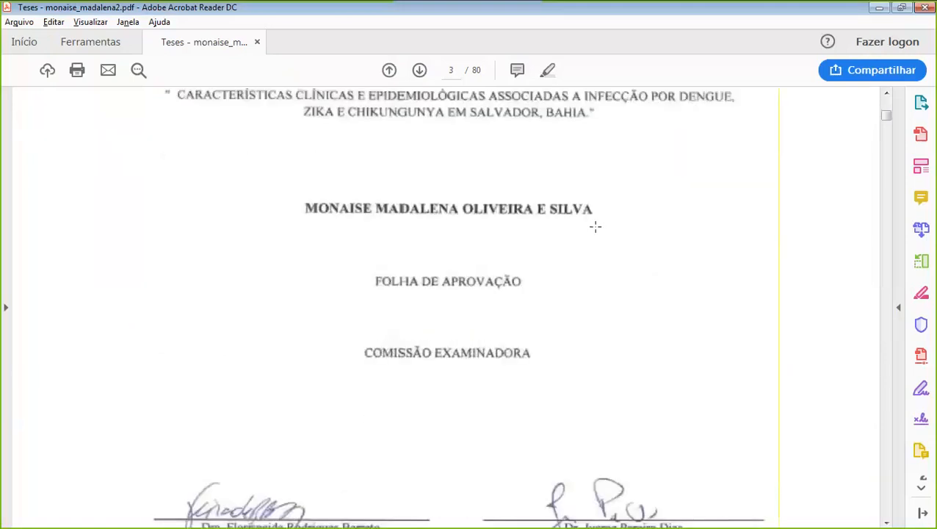
scroll(636, 275, down, 8)
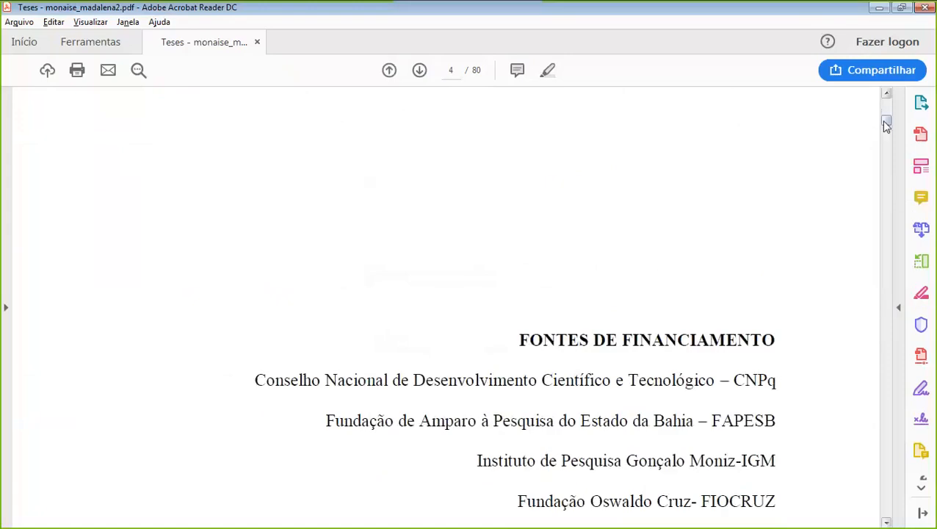
drag(885, 121, 885, 128)
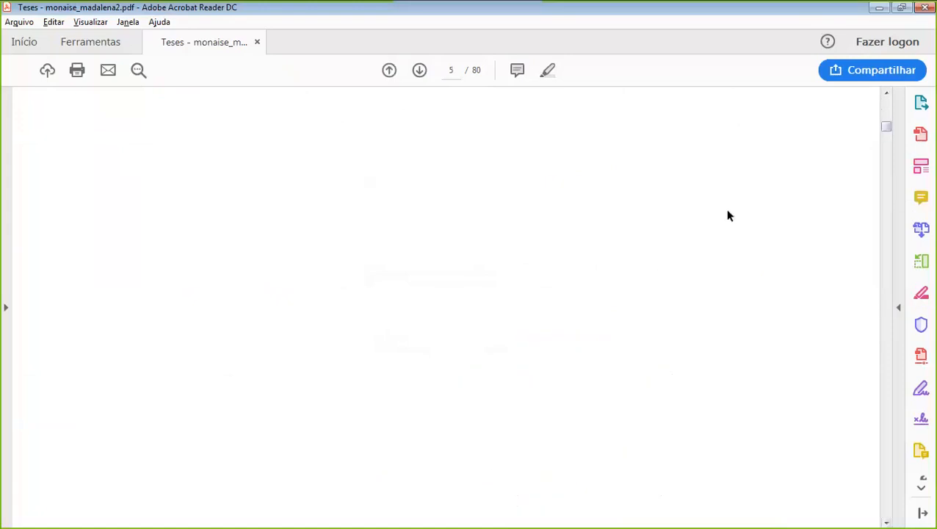
scroll(727, 216, up, 5)
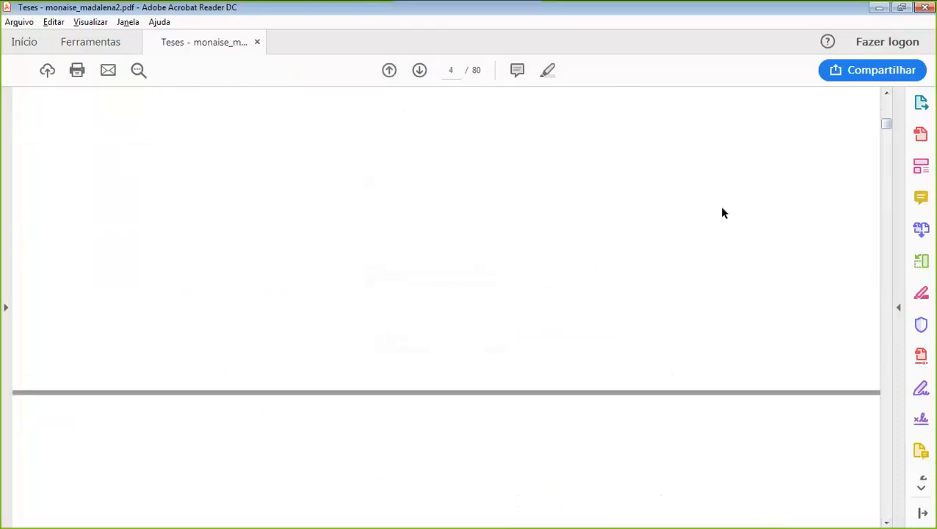
scroll(721, 207, up, 1)
scroll(721, 207, up, 2)
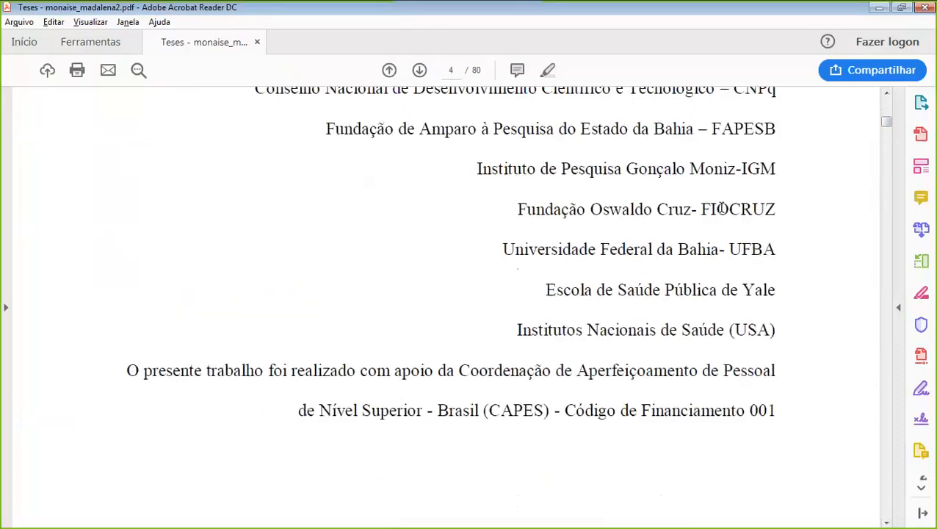
scroll(721, 208, up, 3)
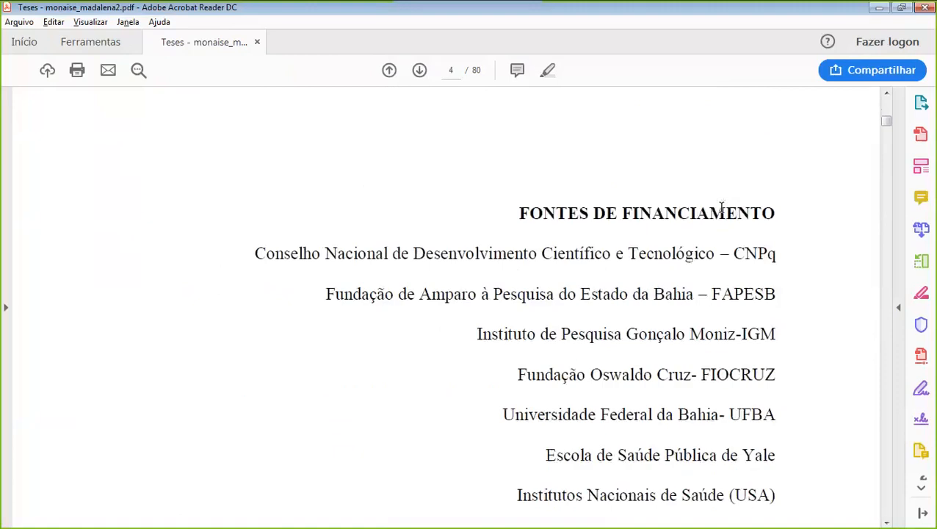
scroll(732, 206, down, 3)
scroll(705, 242, down, 8)
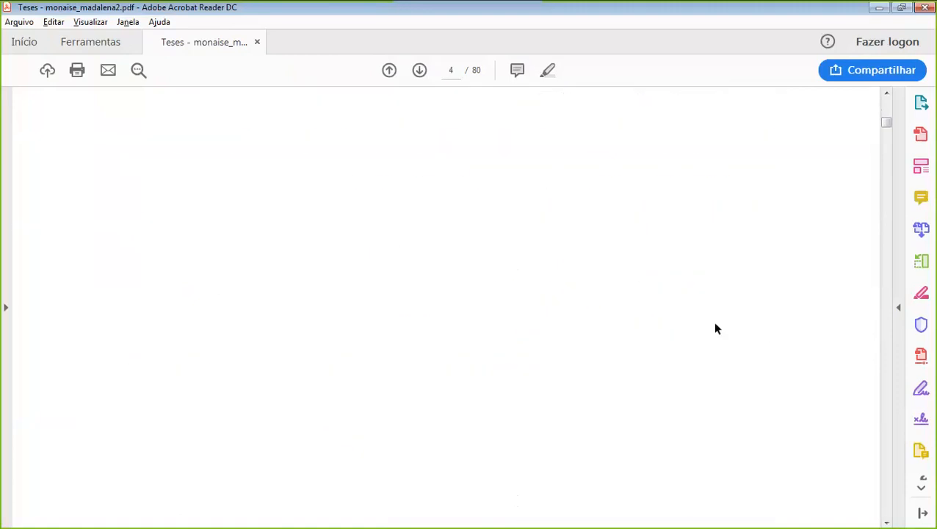
scroll(717, 330, down, 6)
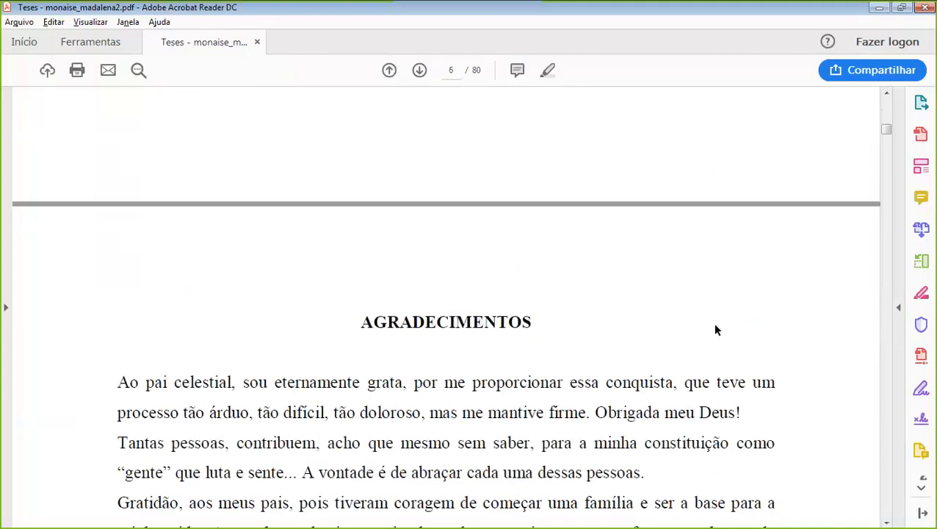
Examine the thesis's Resumo and Abstract pages to locate the English version of the title
scroll(717, 329, down, 10)
scroll(717, 329, down, 12)
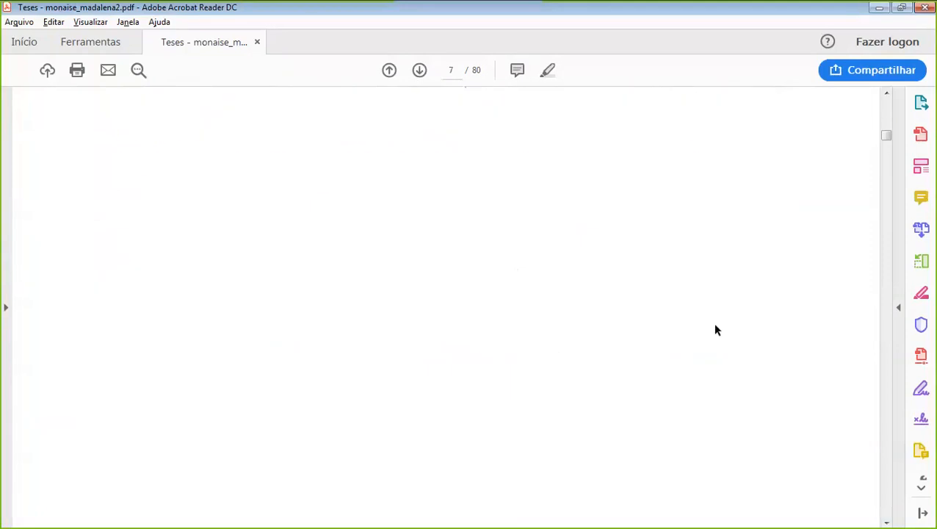
scroll(717, 330, down, 12)
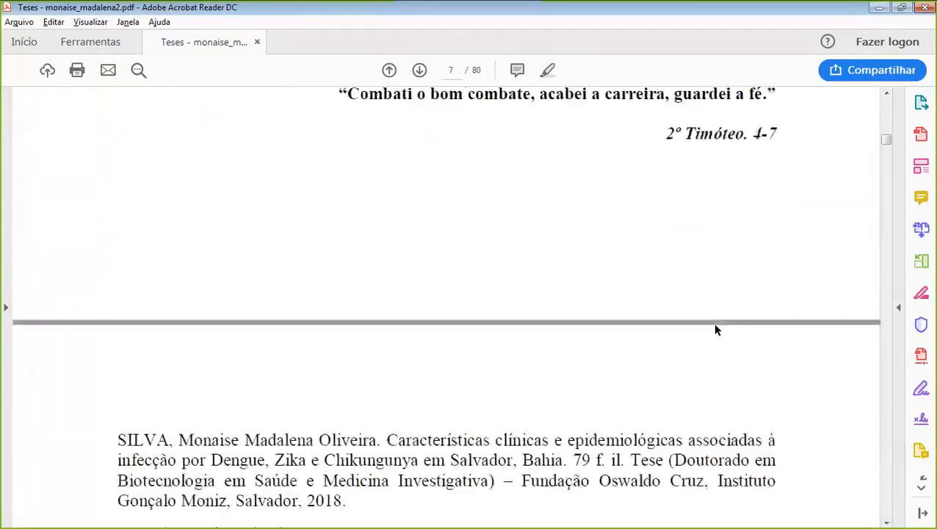
scroll(713, 324, down, 3)
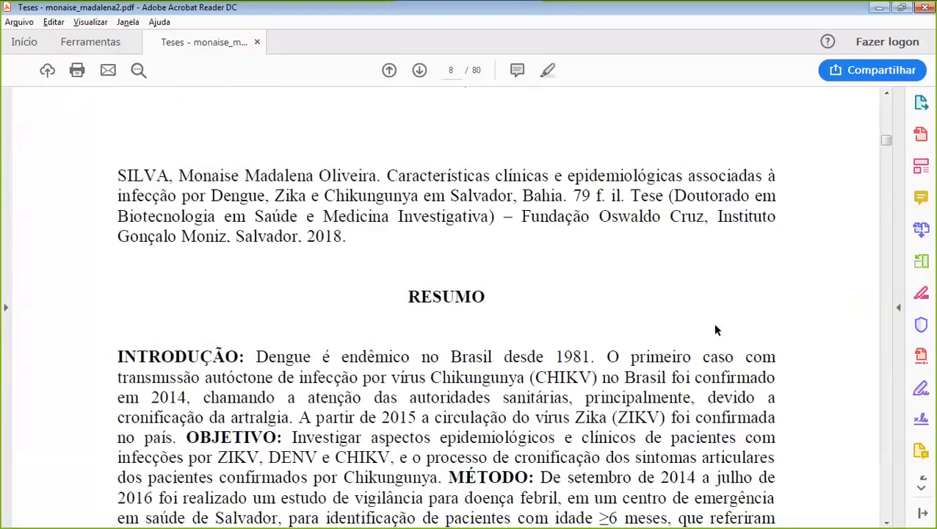
scroll(713, 324, down, 15)
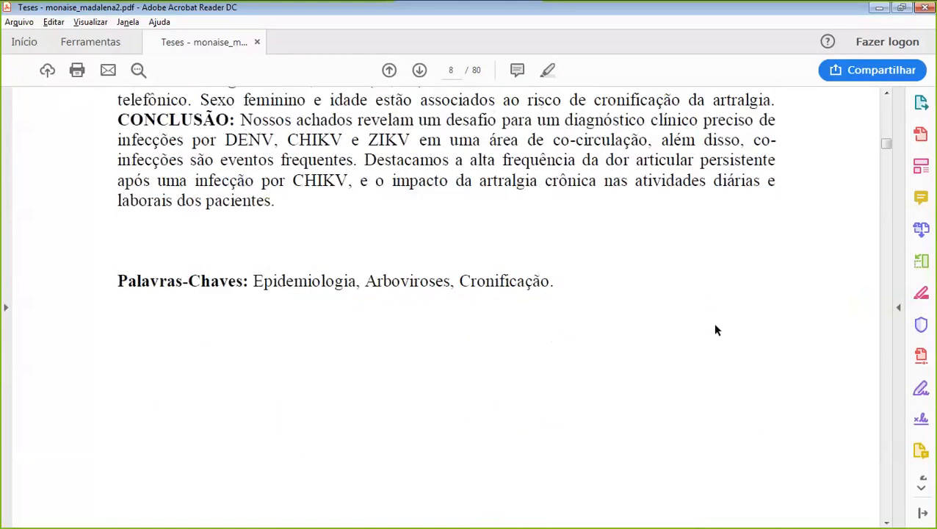
scroll(714, 325, down, 8)
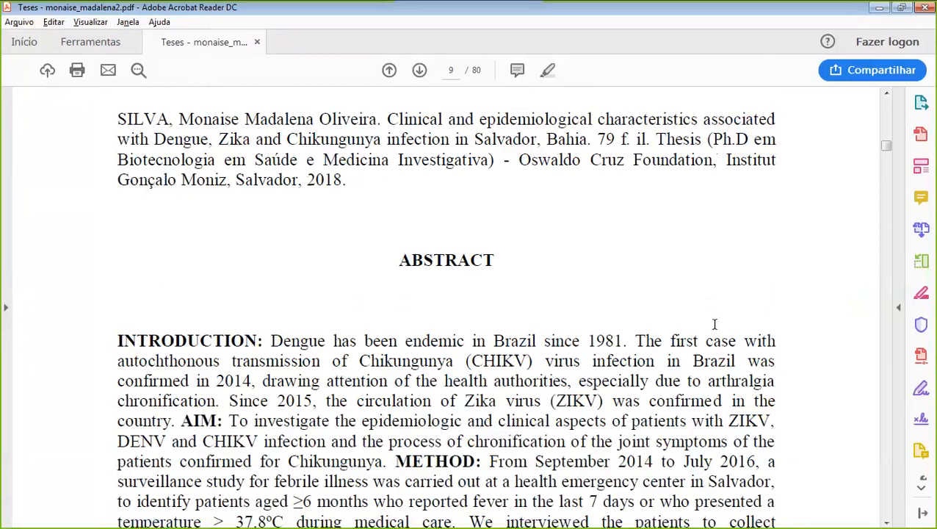
scroll(715, 325, down, 1)
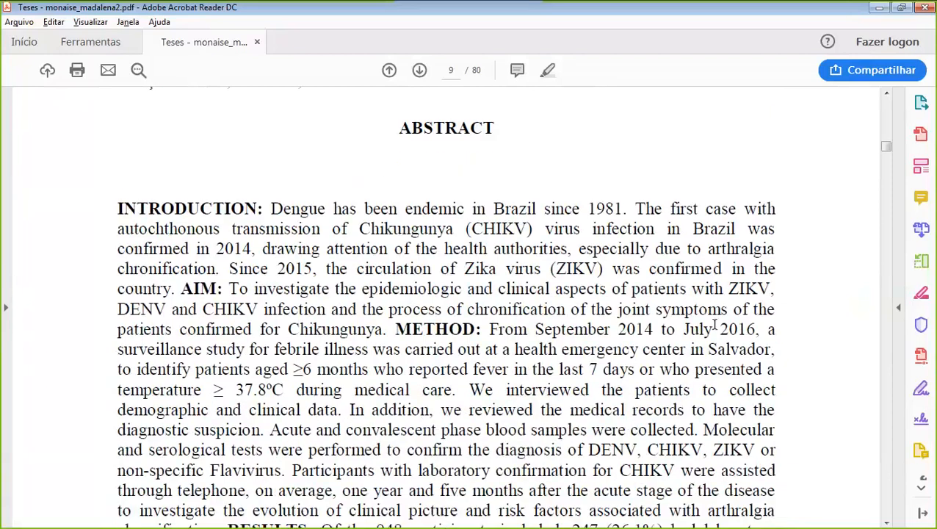
scroll(714, 325, down, 4)
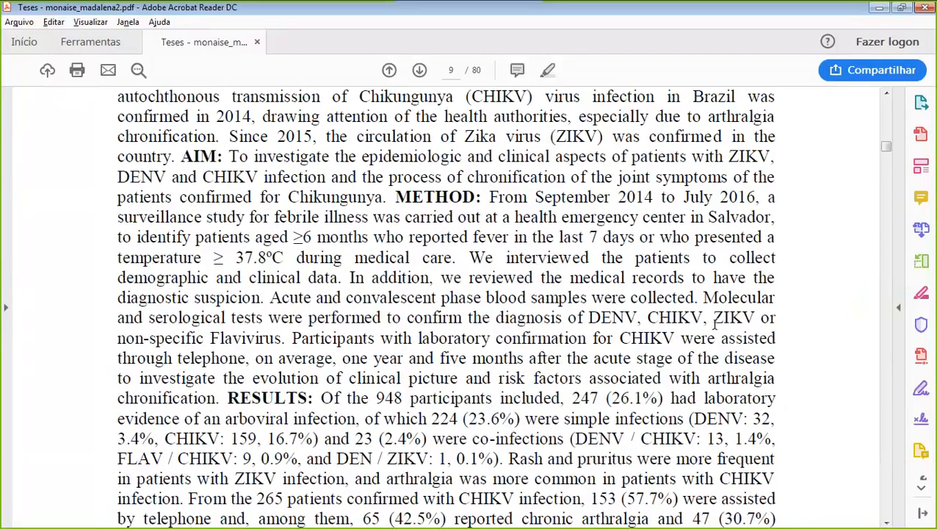
scroll(715, 326, down, 5)
scroll(715, 326, down, 8)
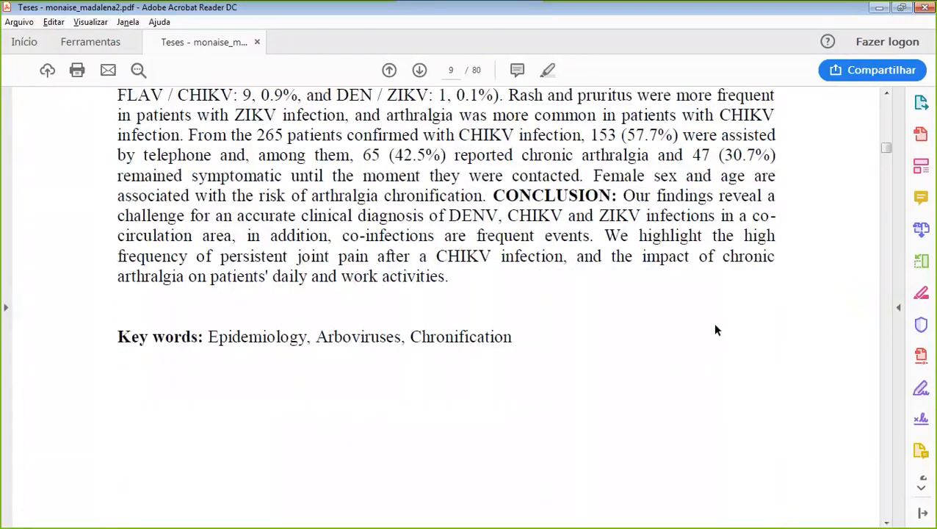
scroll(716, 328, up, 16)
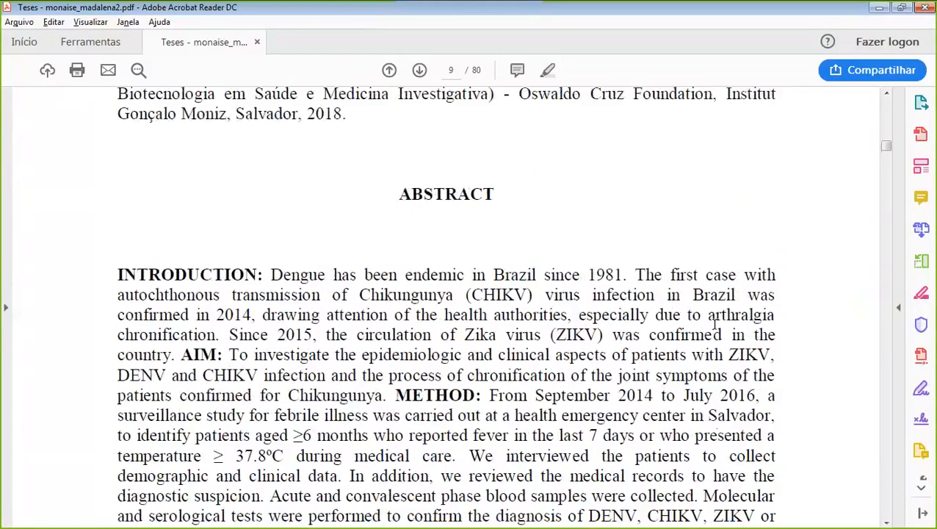
scroll(714, 325, up, 3)
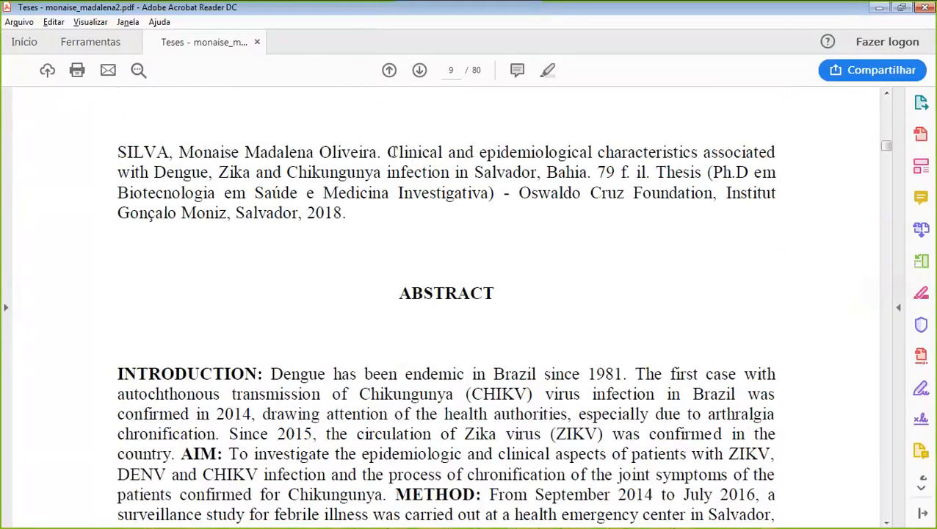
Copy the English title from the citation above the Abstract and paste it into a second Título entry in the FI-Admin field assistant
drag(388, 152, 587, 174)
key(ctrl+c)
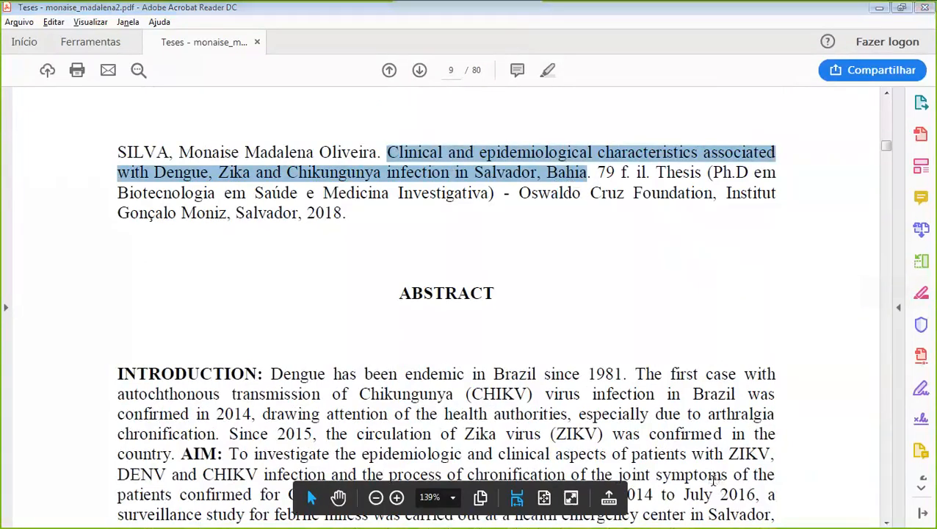
key(alt+Tab)
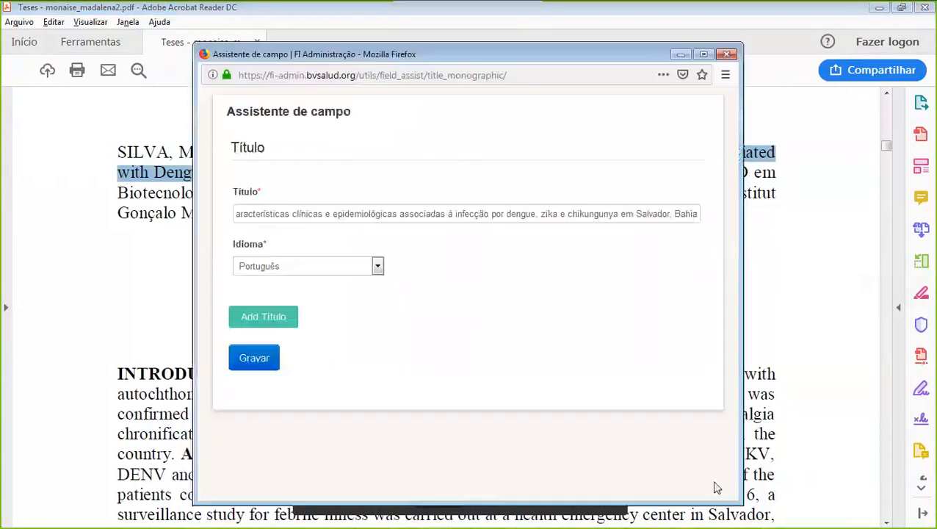
click(291, 321)
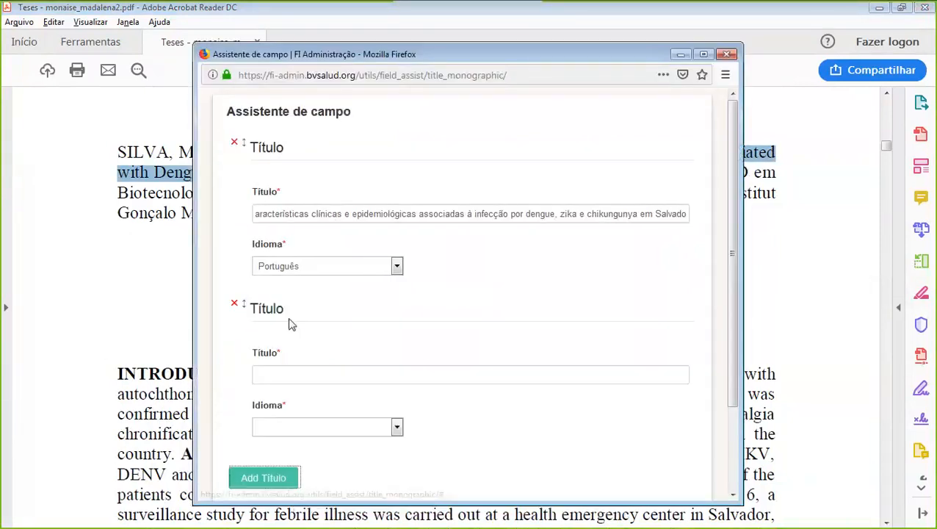
click(274, 374)
key(ctrl+v)
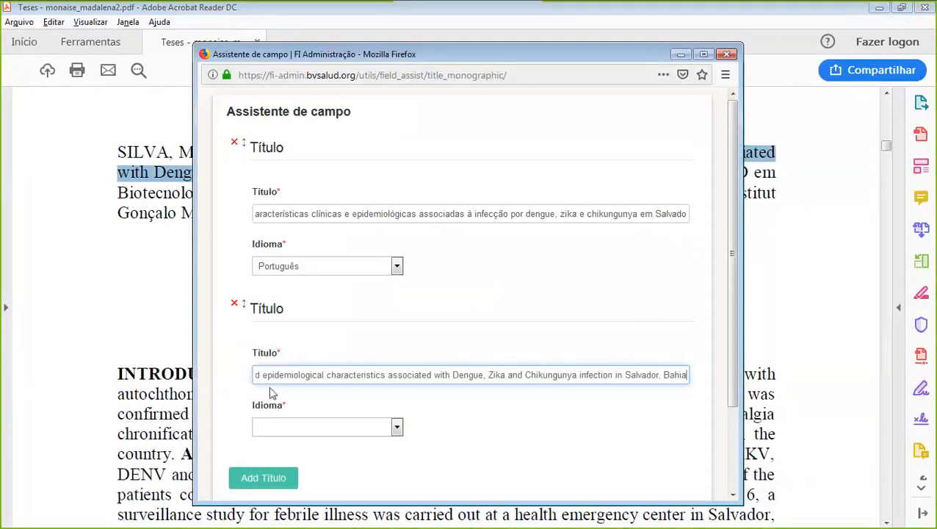
Set the second title's language to Inglês and save both titles to the source form
click(396, 427)
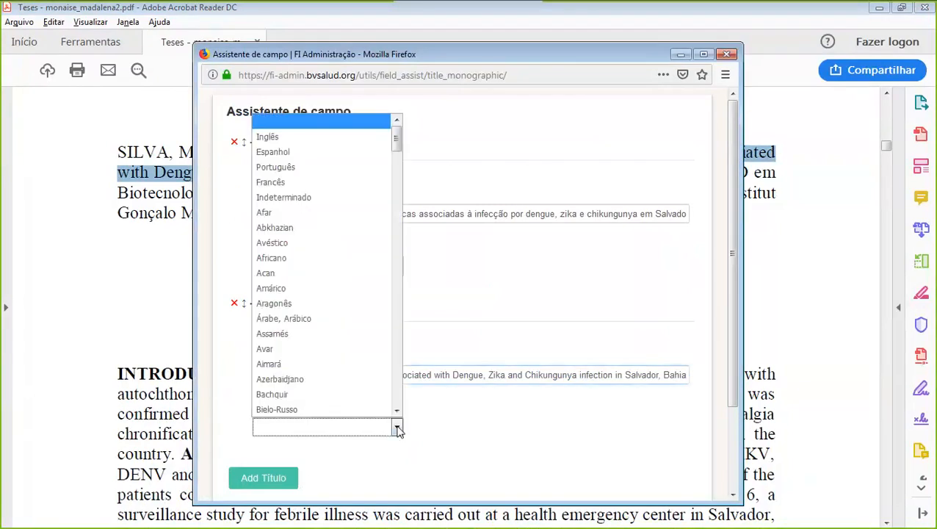
click(281, 138)
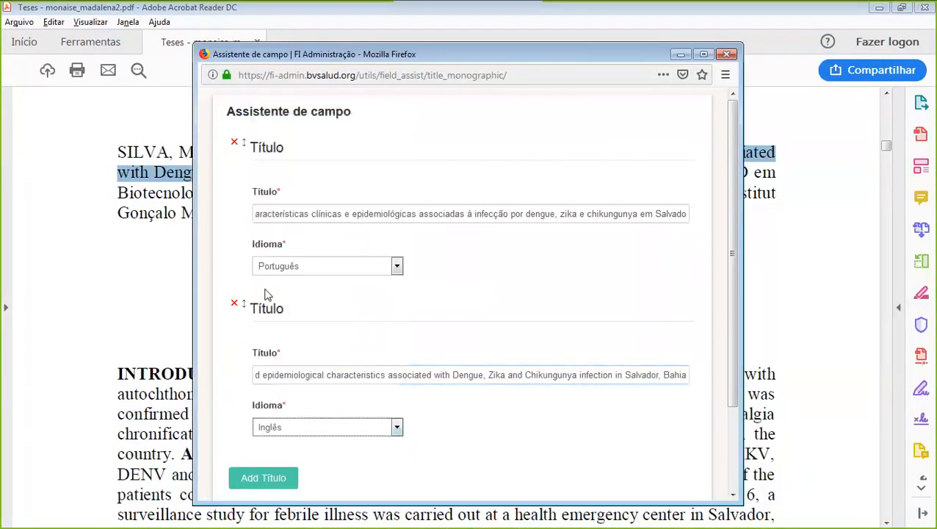
scroll(552, 424, down, 3)
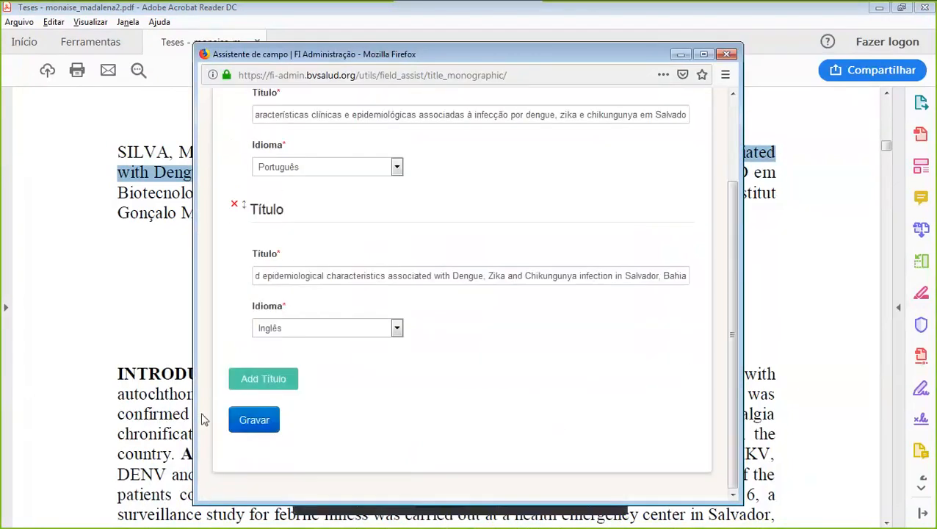
click(256, 427)
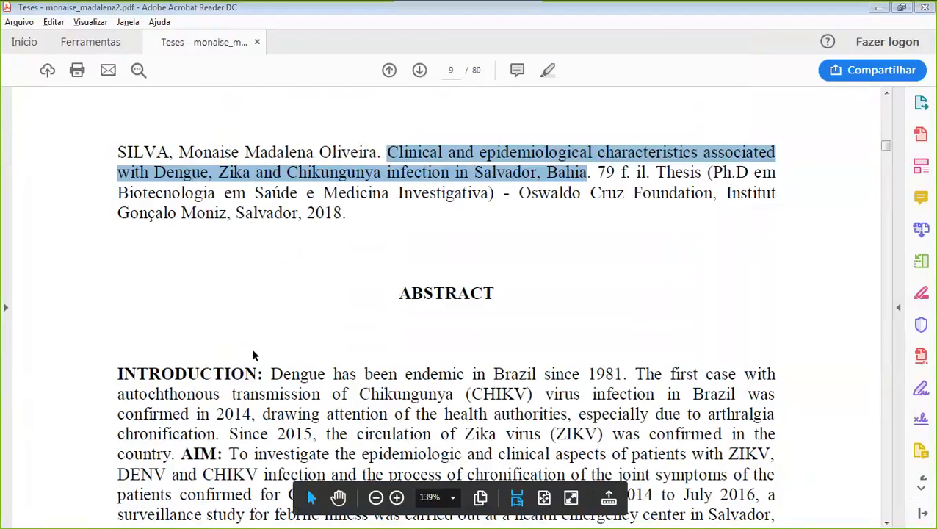
key(alt+Tab)
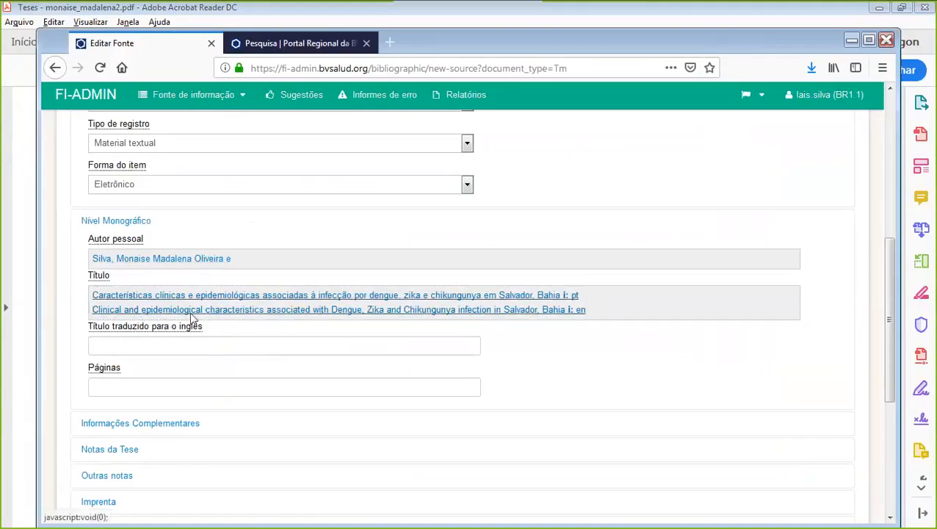
click(282, 298)
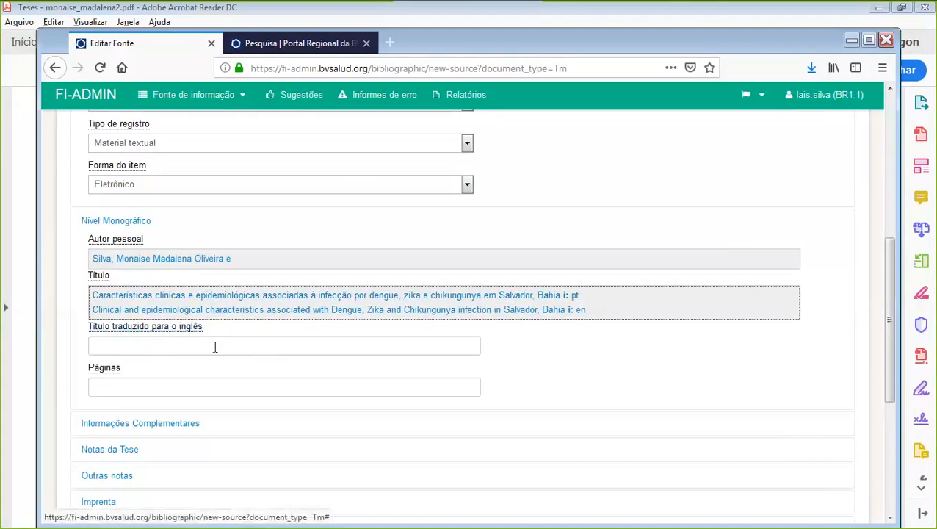
Select the empty Páginas field in the source form, switch to the thesis PDF in Acrobat Reader and return to its cover page
click(129, 385)
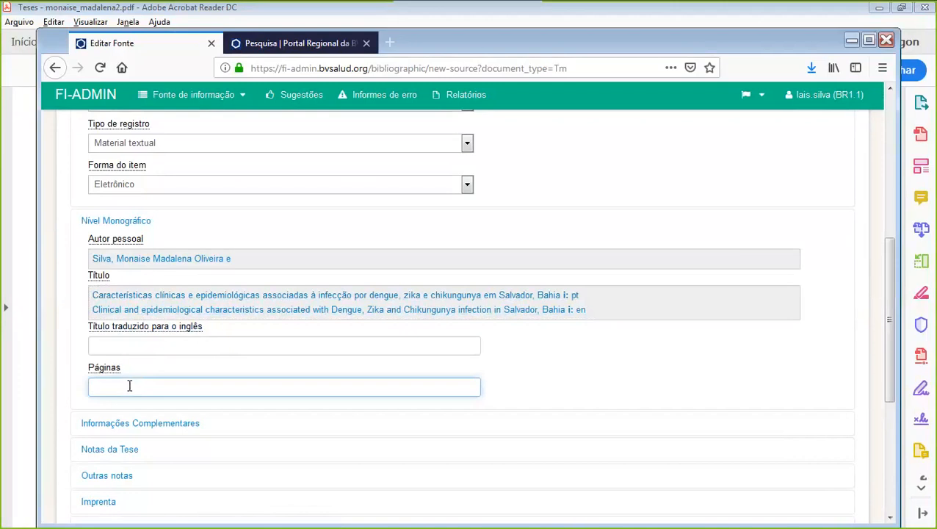
key(alt+Tab)
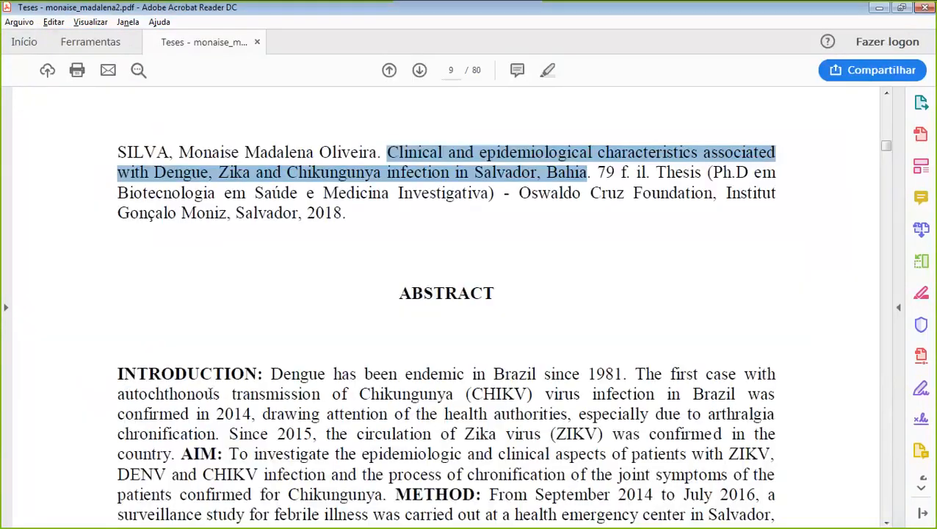
click(762, 302)
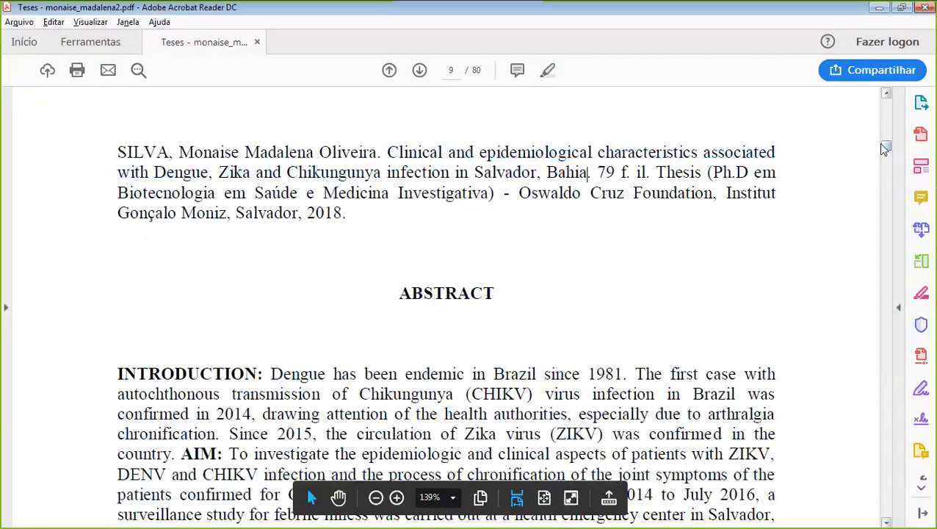
scroll(793, 184, down, 10)
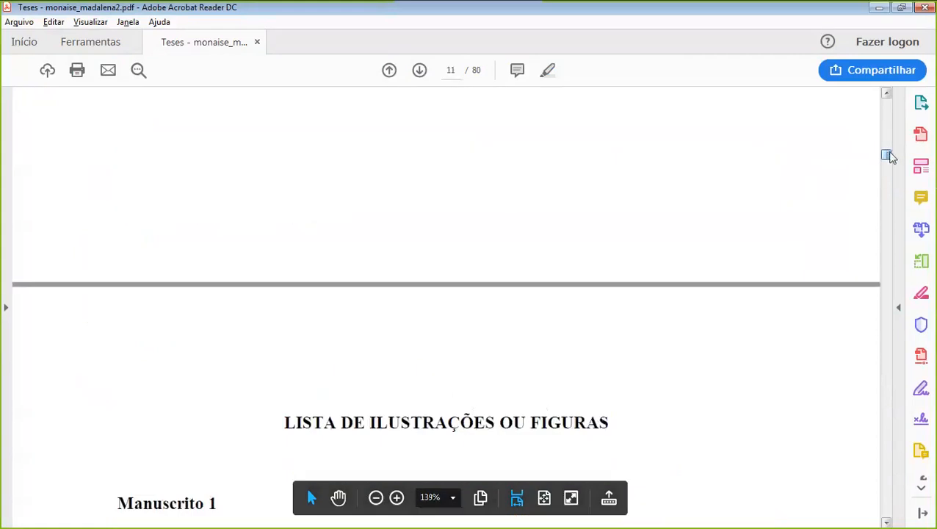
scroll(778, 183, up, 10)
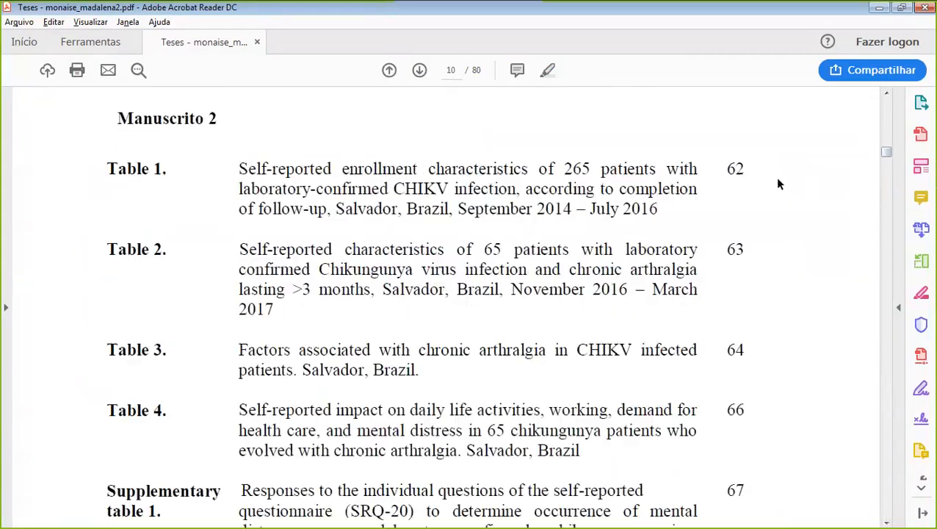
scroll(779, 182, up, 10)
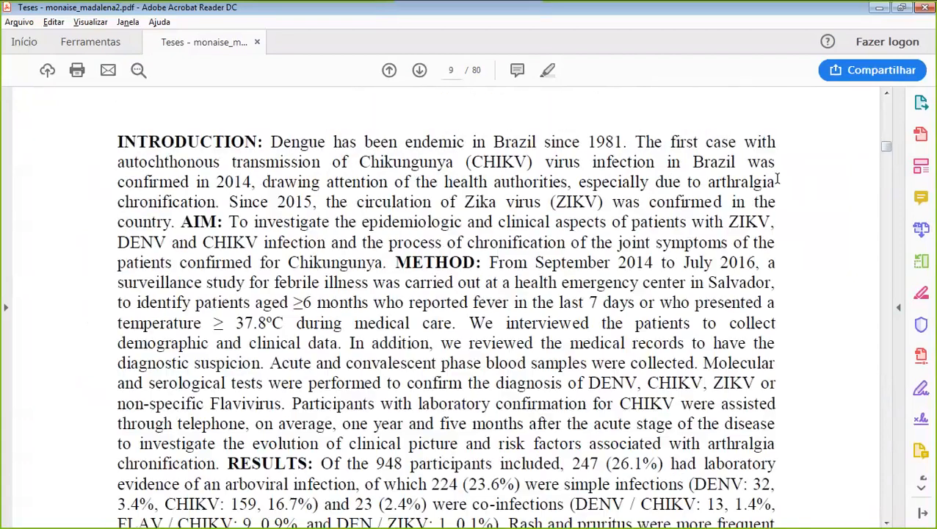
scroll(779, 181, up, 12)
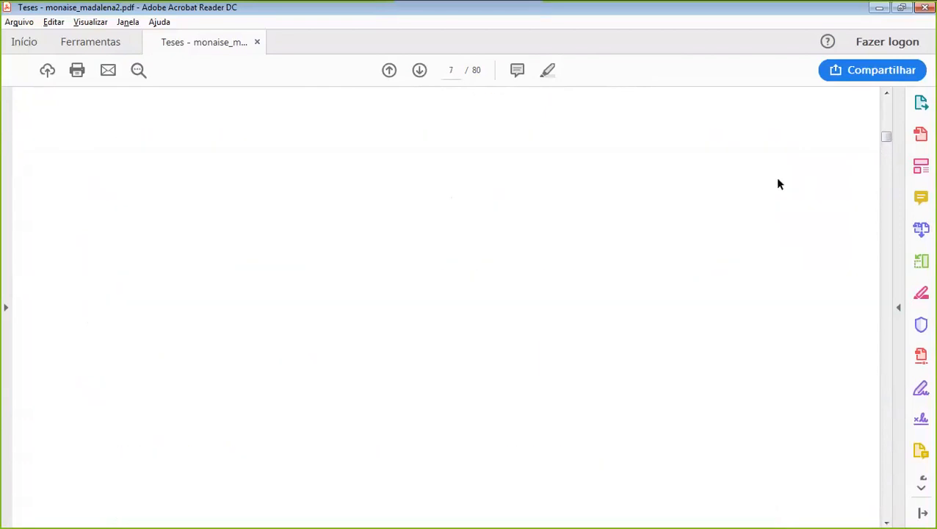
scroll(779, 183, up, 12)
drag(886, 126, 886, 106)
Examine the thesis's opening pages, from the cover through the approval, funding and acknowledgement pages, for printed page numbers
scroll(682, 179, down, 8)
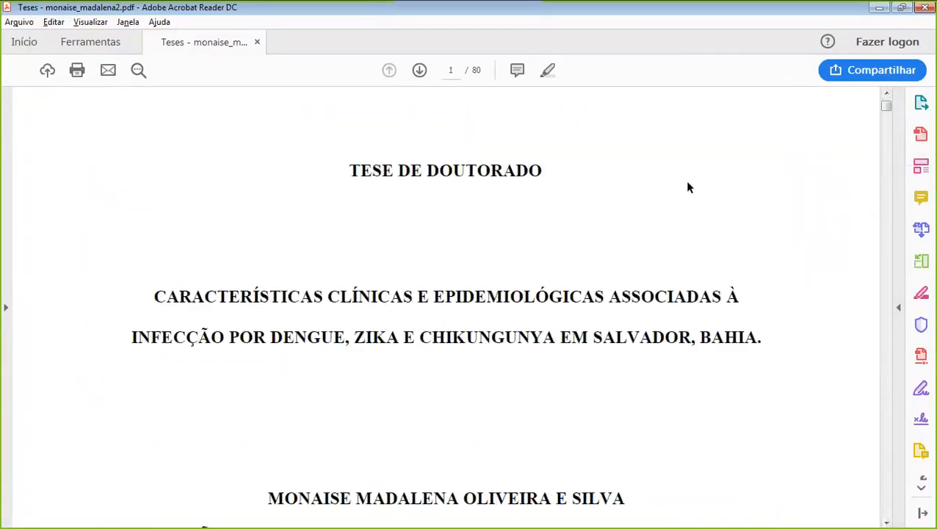
scroll(684, 187, down, 10)
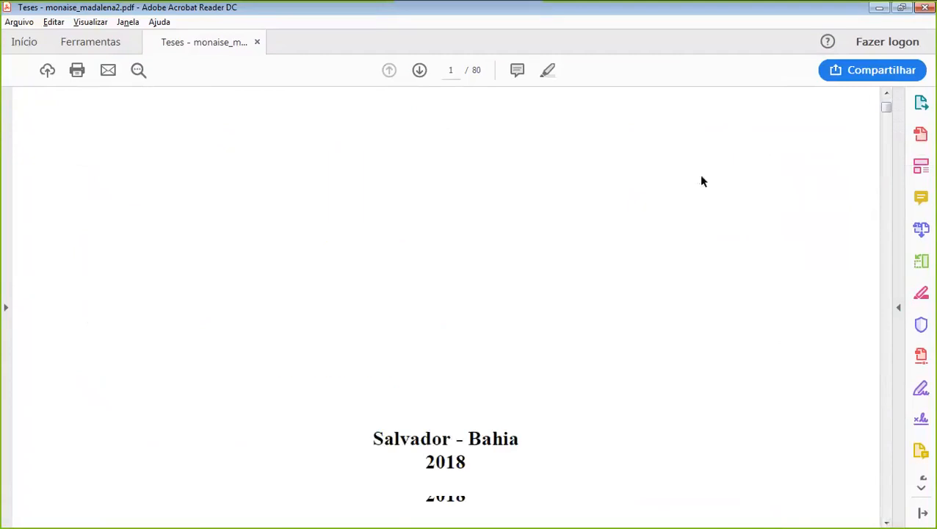
scroll(702, 181, down, 1)
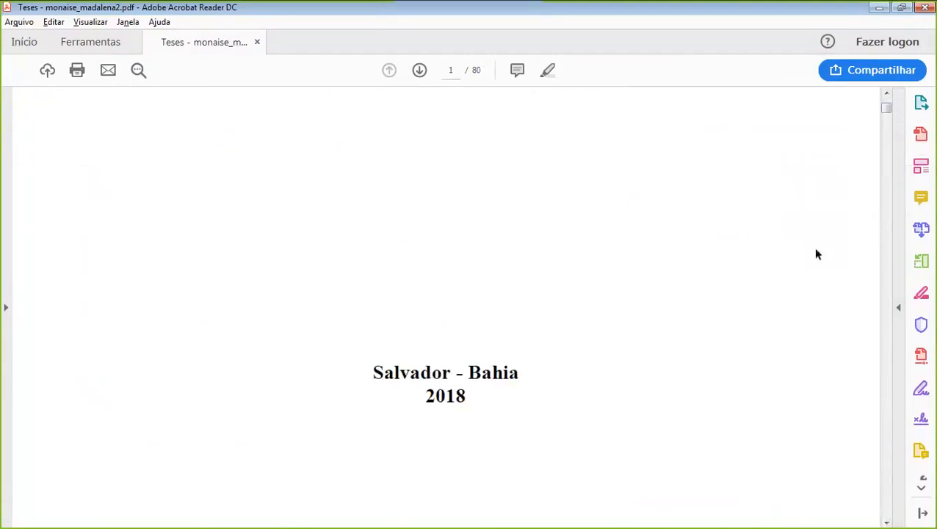
scroll(814, 249, down, 5)
scroll(814, 248, down, 20)
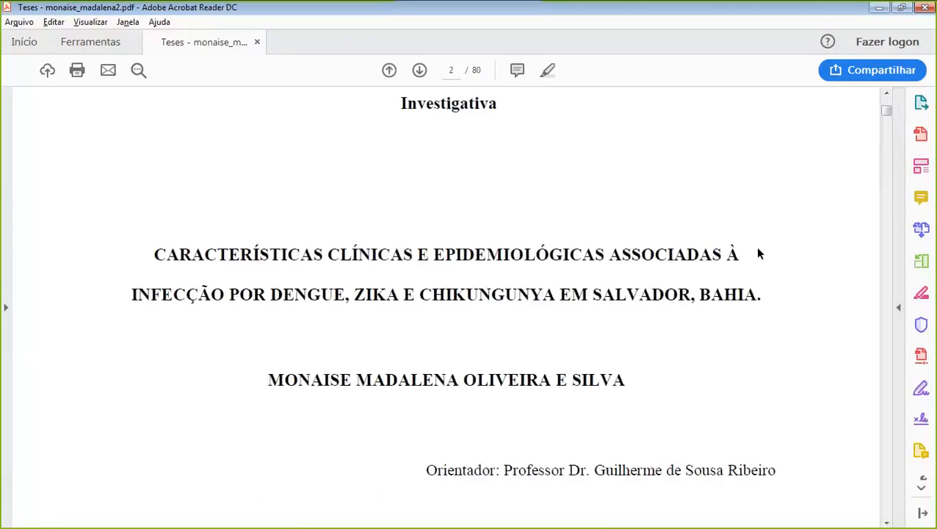
scroll(754, 255, down, 9)
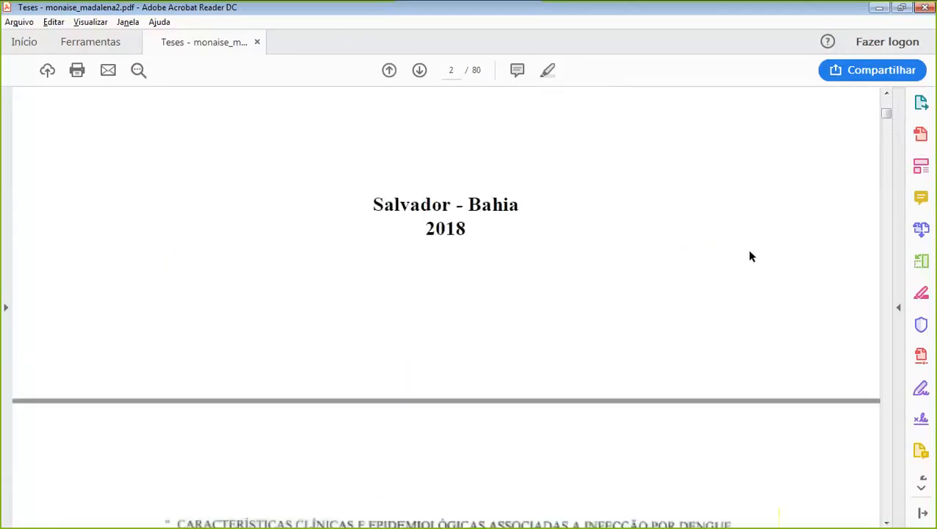
scroll(750, 255, down, 14)
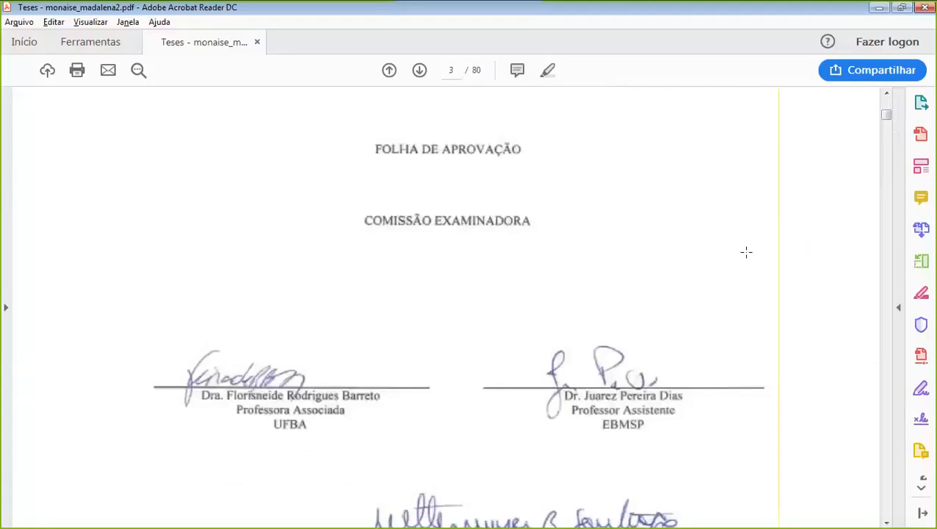
scroll(746, 252, down, 20)
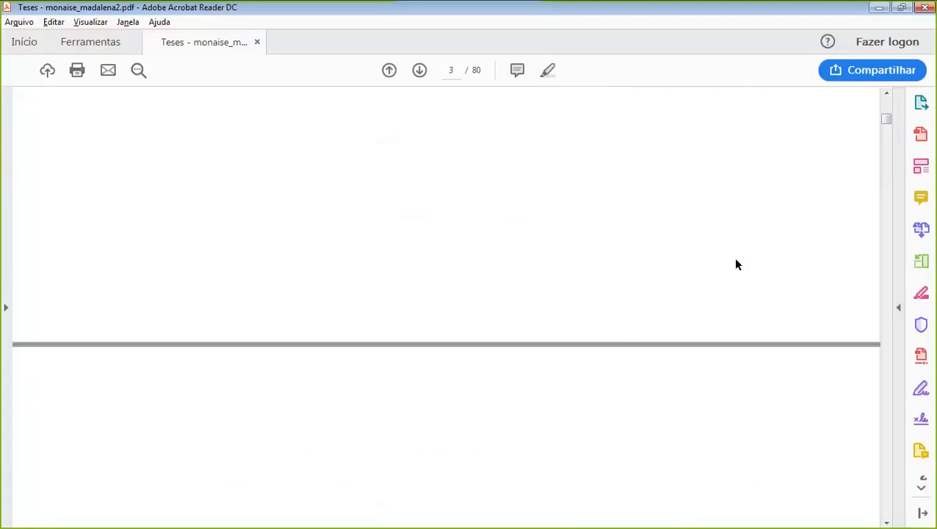
scroll(738, 264, down, 18)
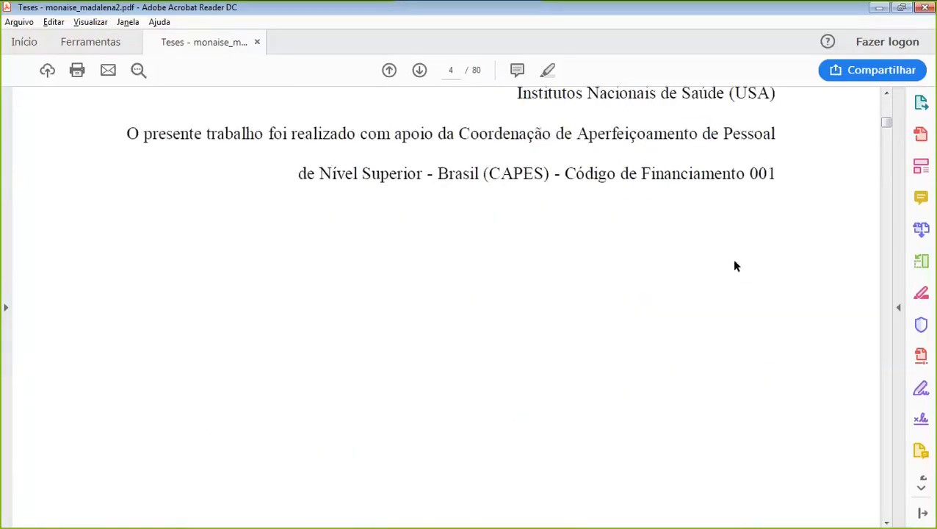
scroll(735, 265, down, 18)
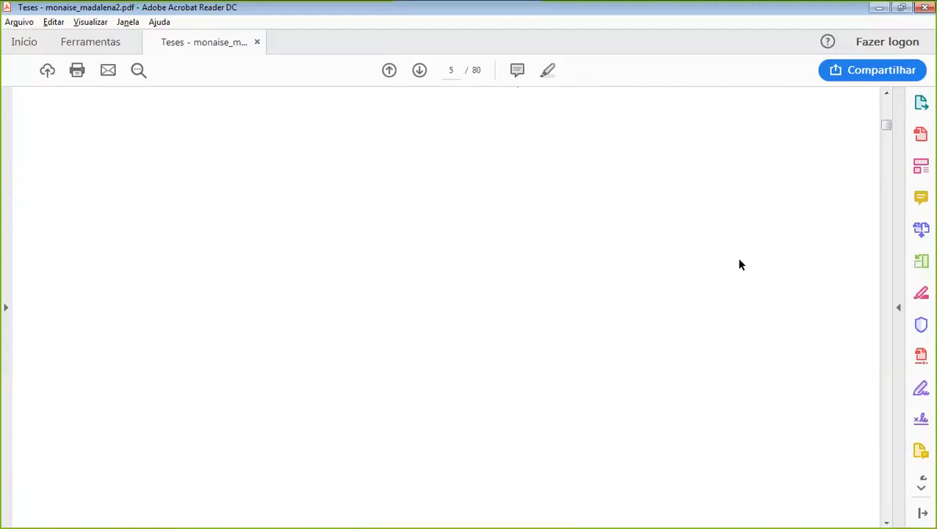
scroll(739, 265, down, 16)
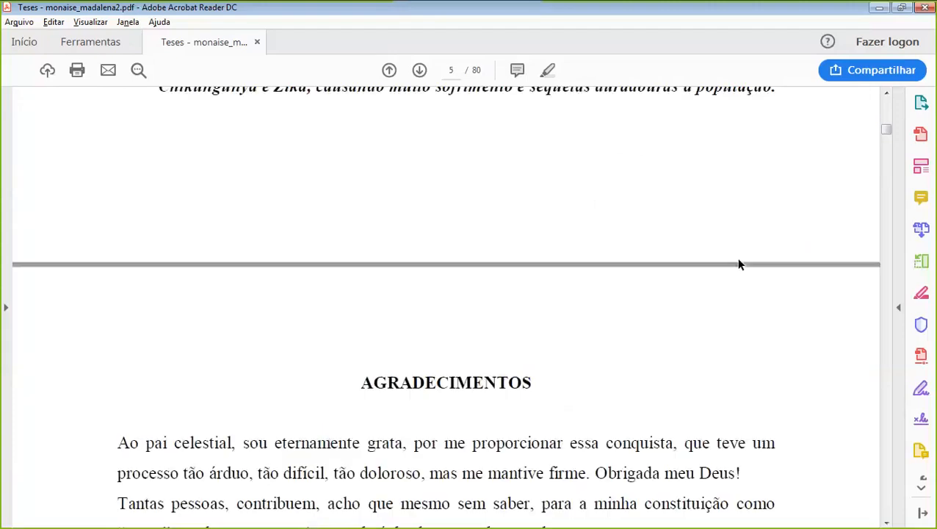
scroll(738, 260, down, 15)
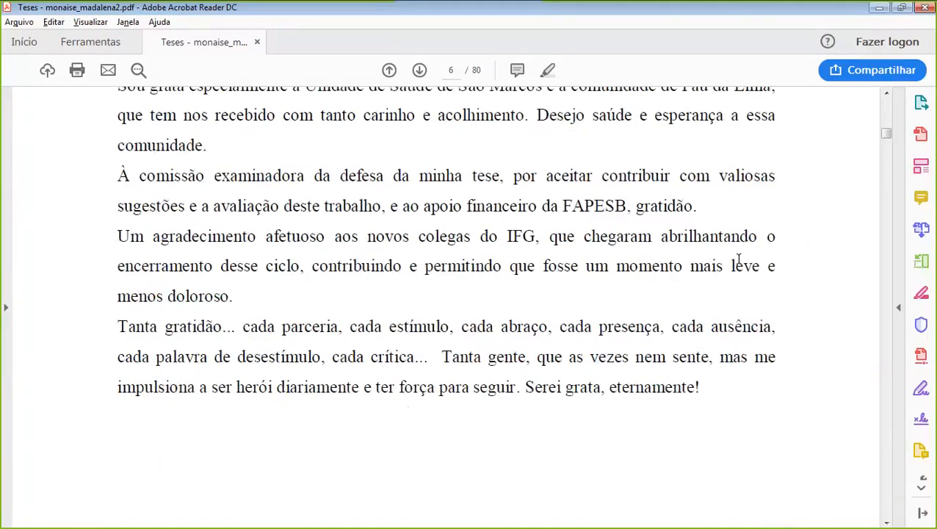
scroll(738, 261, down, 12)
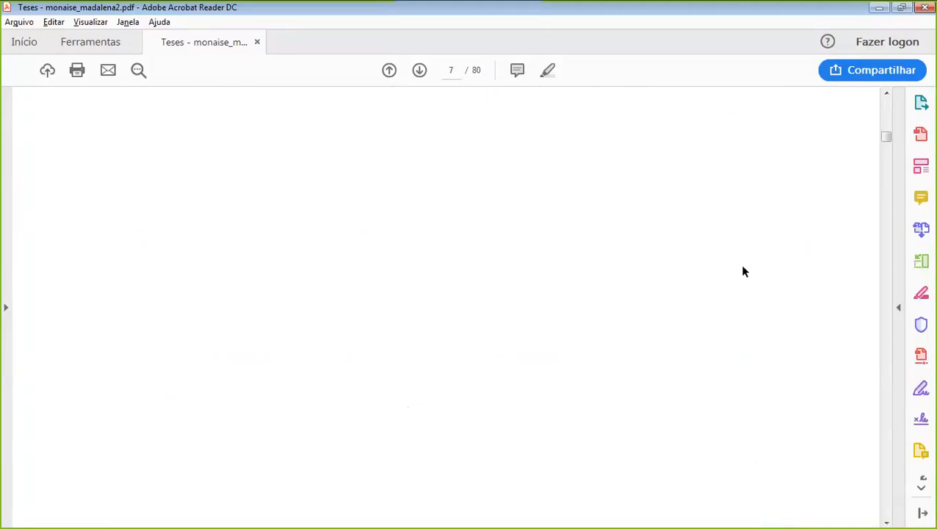
Examine the Resumo, Abstract, lists and Sumário up to the Introdução to find where the printed page numbering starts
scroll(743, 271, down, 8)
scroll(746, 274, down, 5)
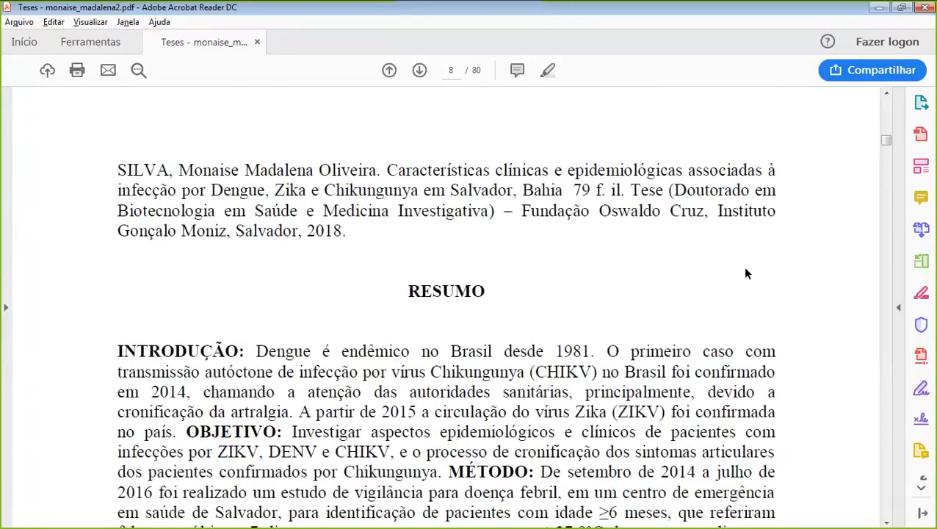
scroll(746, 273, down, 15)
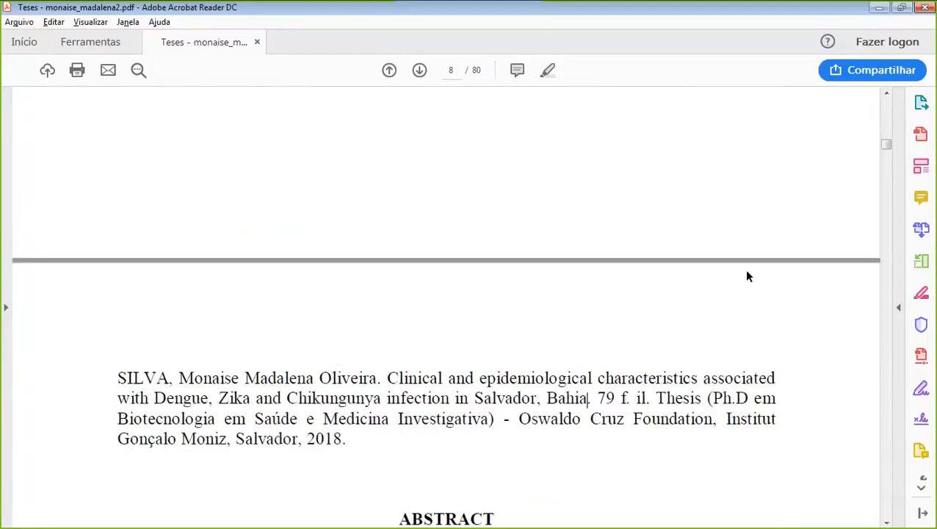
scroll(747, 276, down, 15)
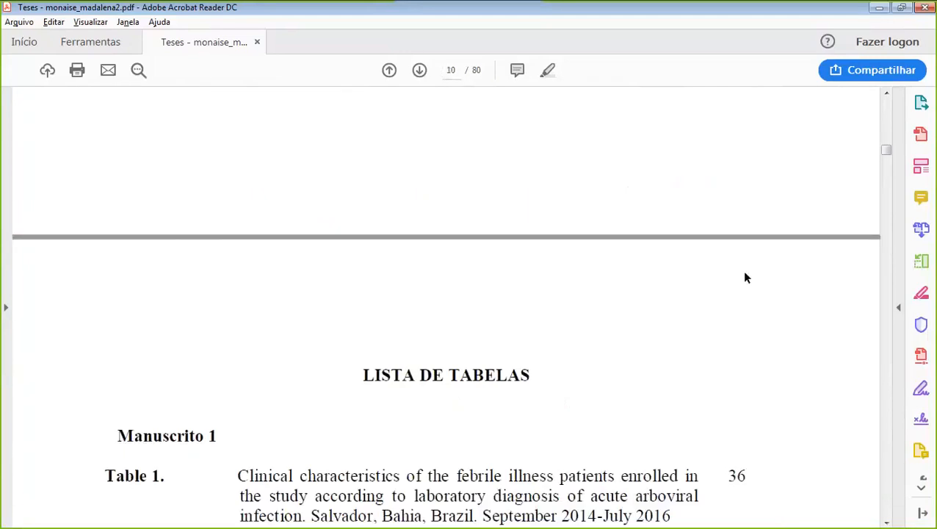
scroll(743, 274, down, 15)
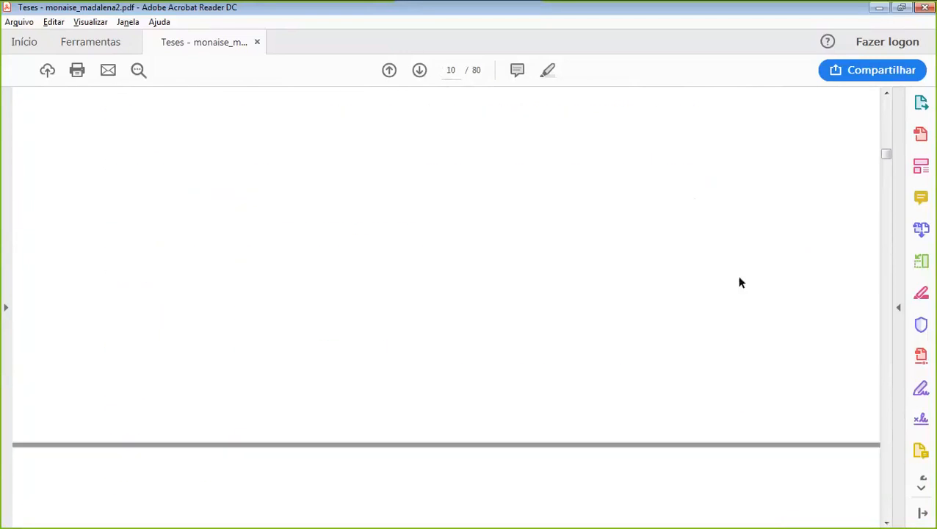
scroll(741, 282, down, 15)
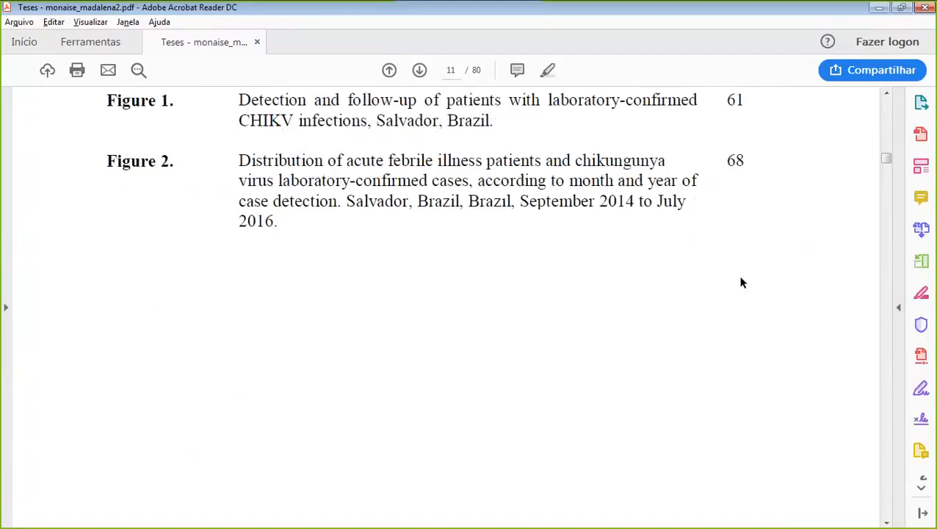
scroll(741, 283, down, 10)
scroll(726, 279, down, 5)
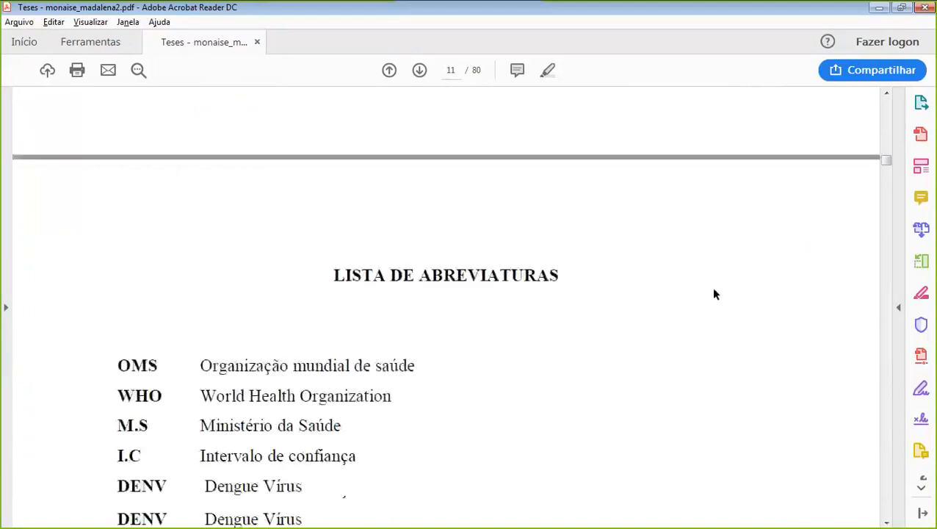
scroll(715, 294, down, 15)
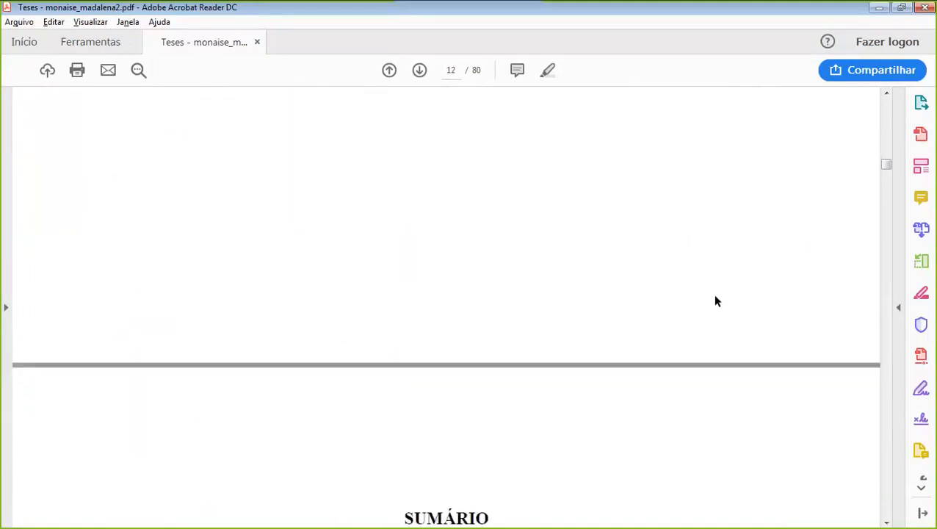
scroll(716, 301, down, 5)
scroll(717, 301, down, 10)
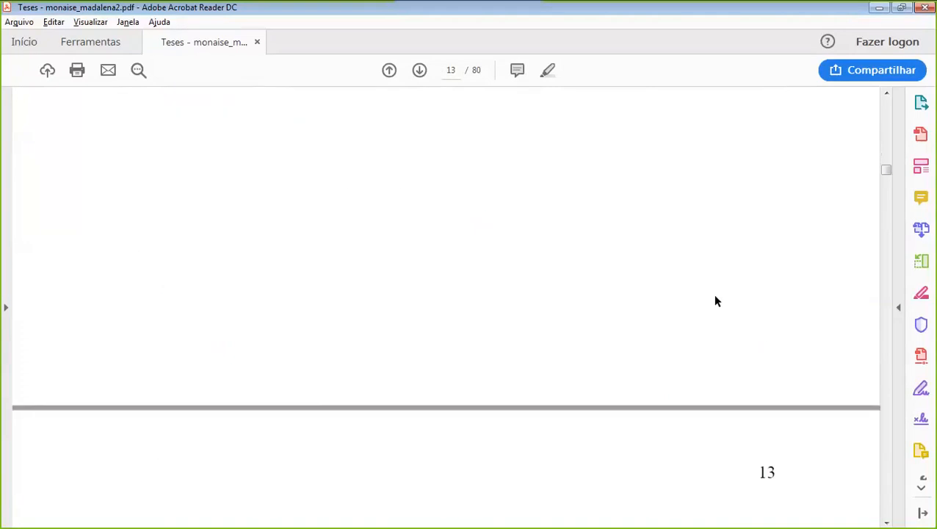
scroll(716, 302, down, 4)
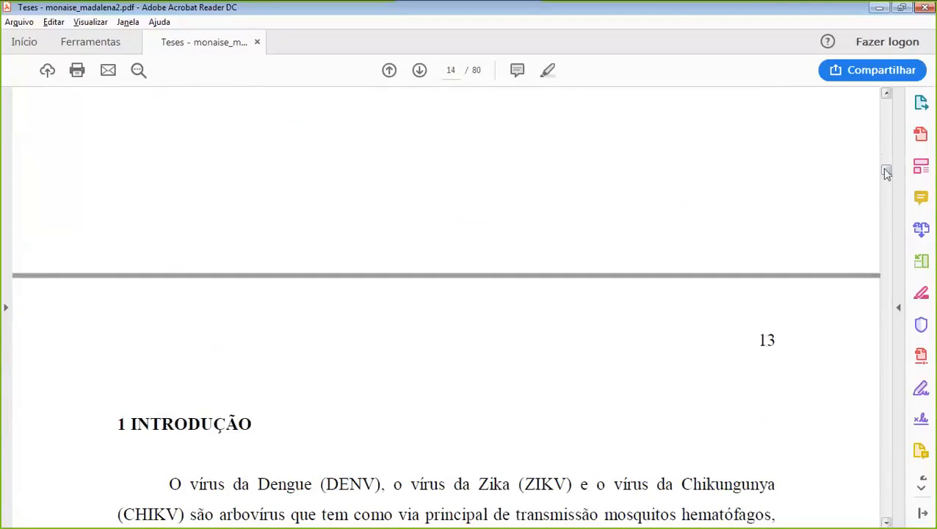
scroll(886, 172, down, 3)
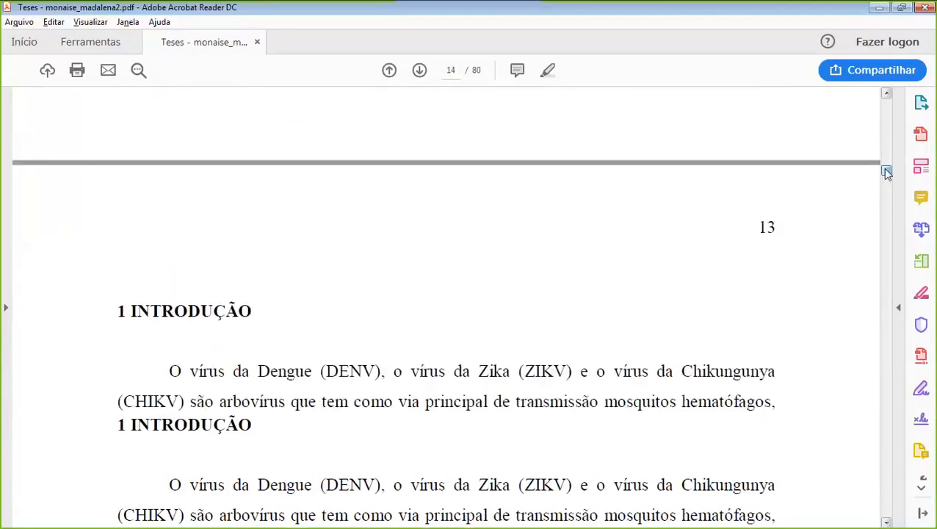
Go to the end of the thesis and examine its final pages for the last printed page number
drag(886, 171, 851, 514)
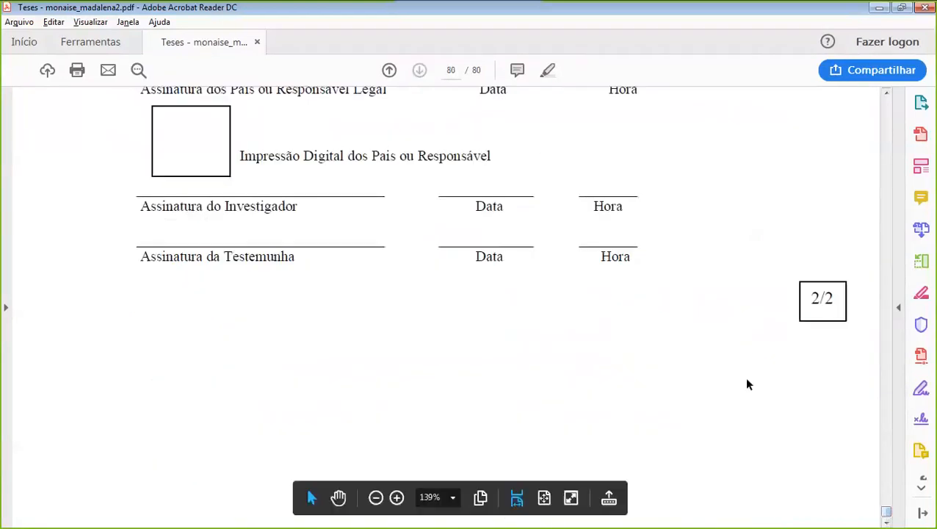
scroll(727, 356, up, 6)
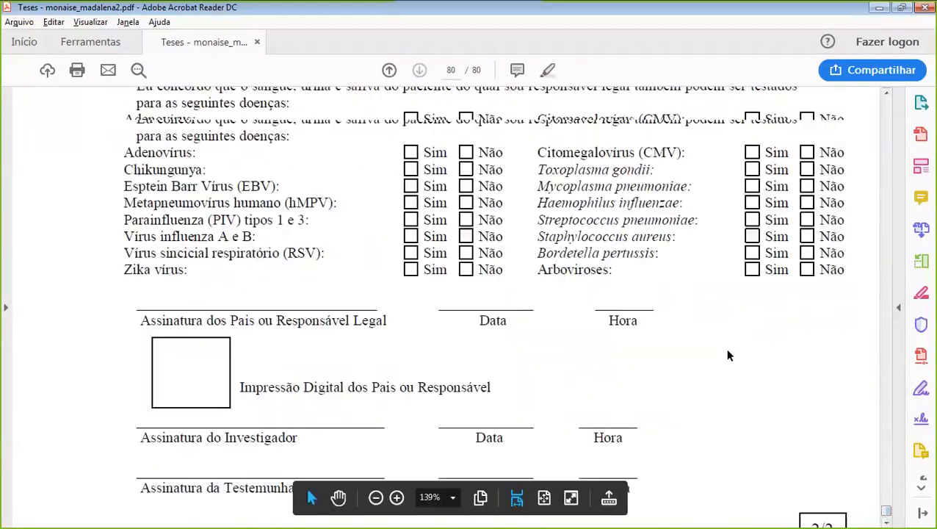
scroll(728, 355, up, 17)
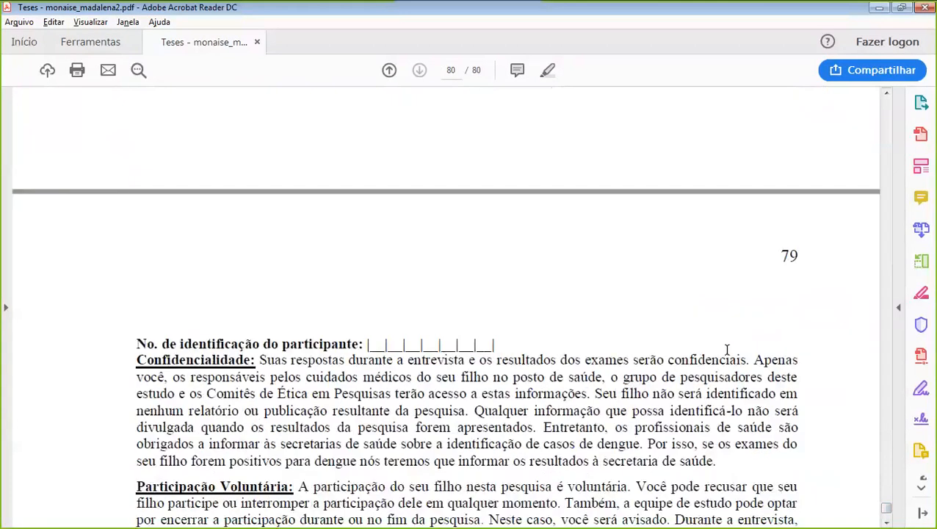
scroll(727, 349, down, 3)
scroll(727, 350, down, 20)
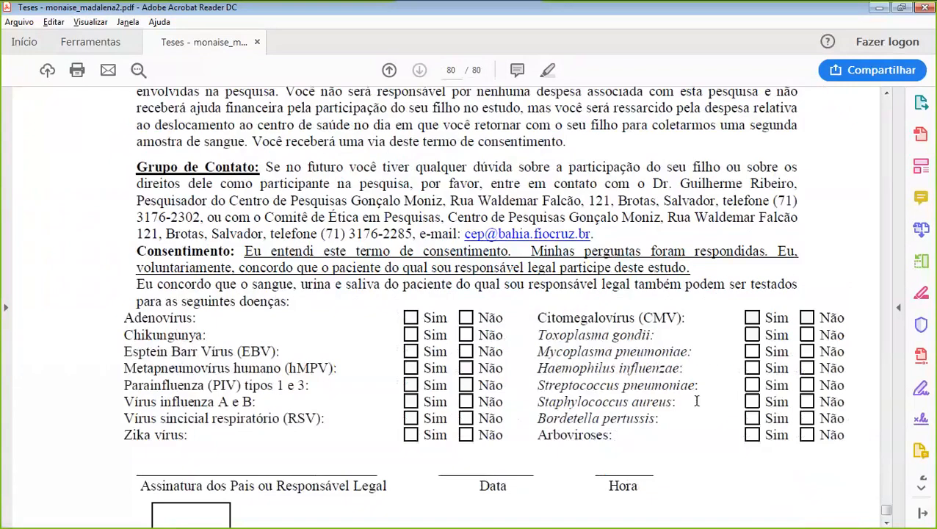
scroll(704, 403, up, 1)
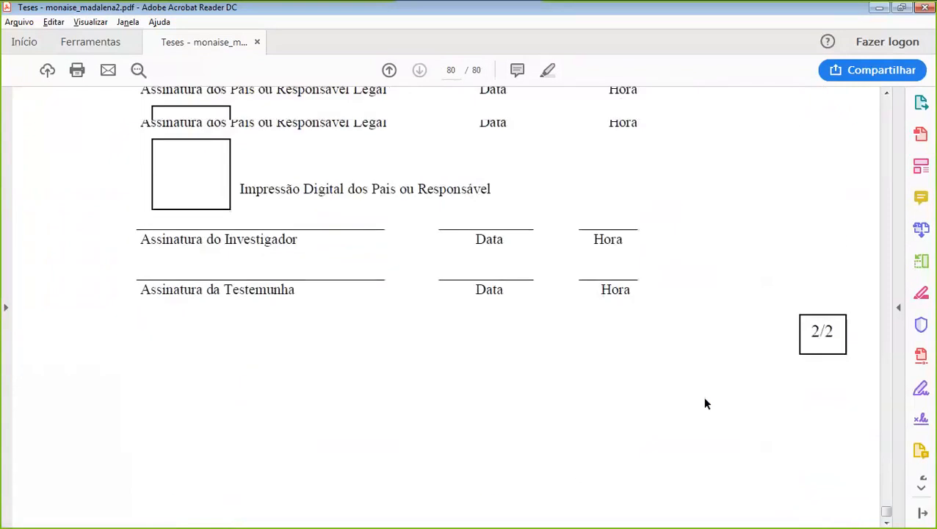
scroll(705, 403, up, 20)
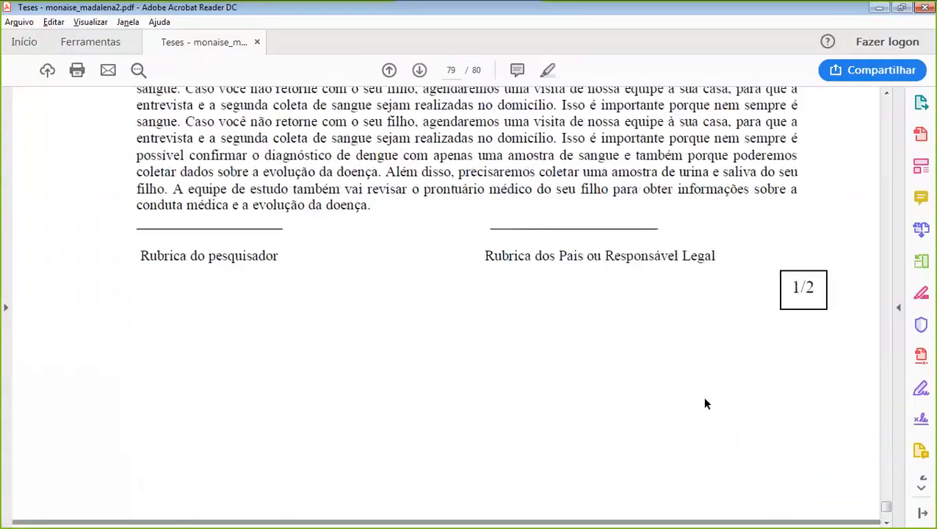
Compare the printed page numbers on the thesis's last three pages with the PDF page count
scroll(704, 403, up, 20)
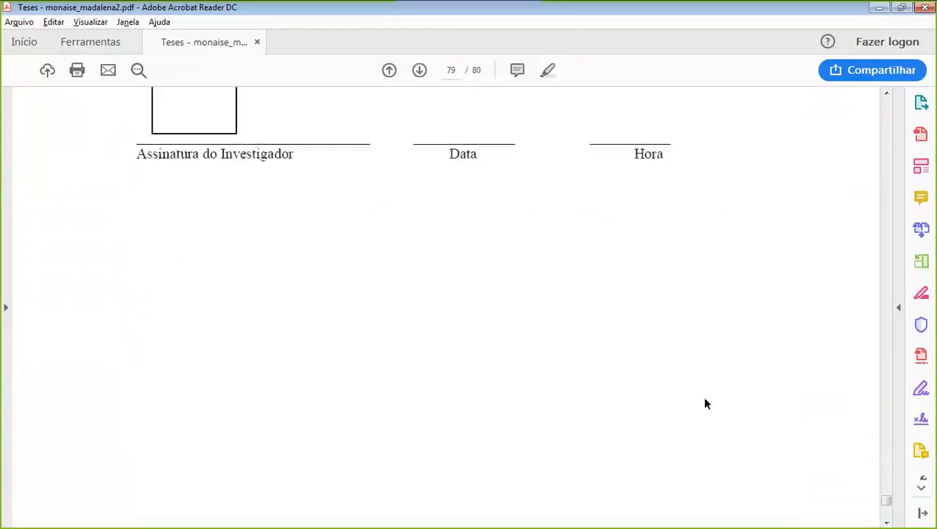
scroll(704, 403, up, 20)
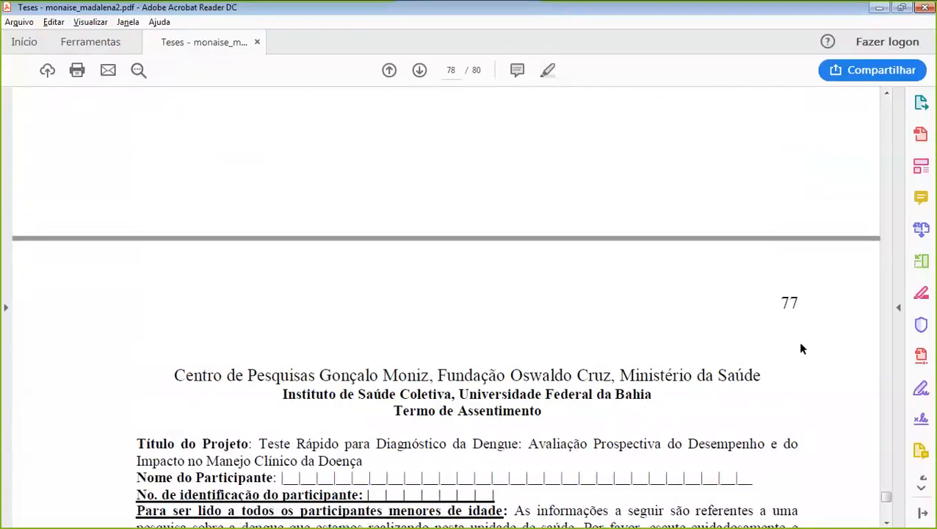
scroll(700, 221, down, 15)
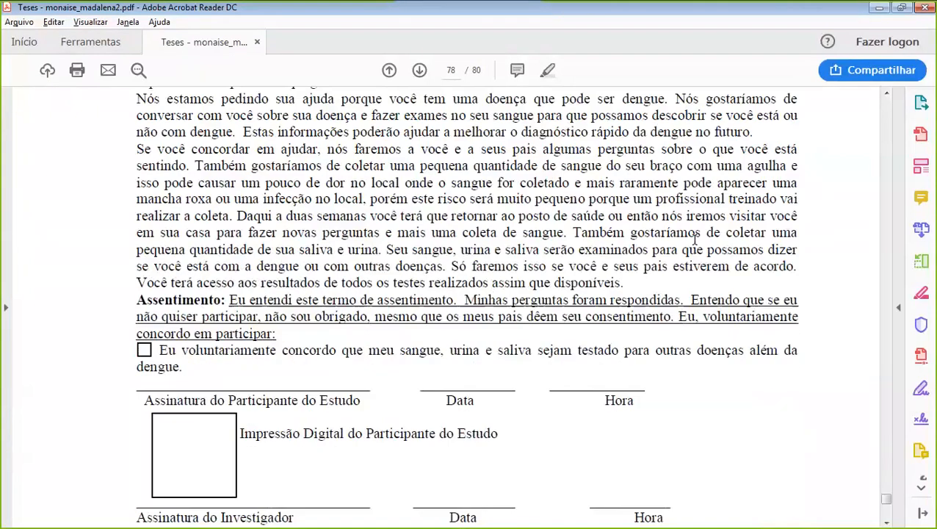
scroll(694, 242, down, 10)
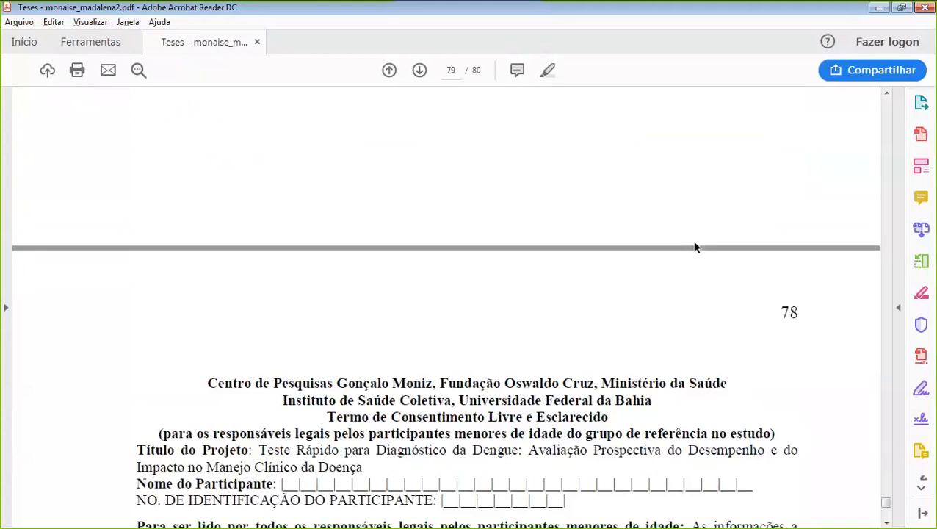
scroll(694, 248, down, 15)
scroll(693, 248, down, 5)
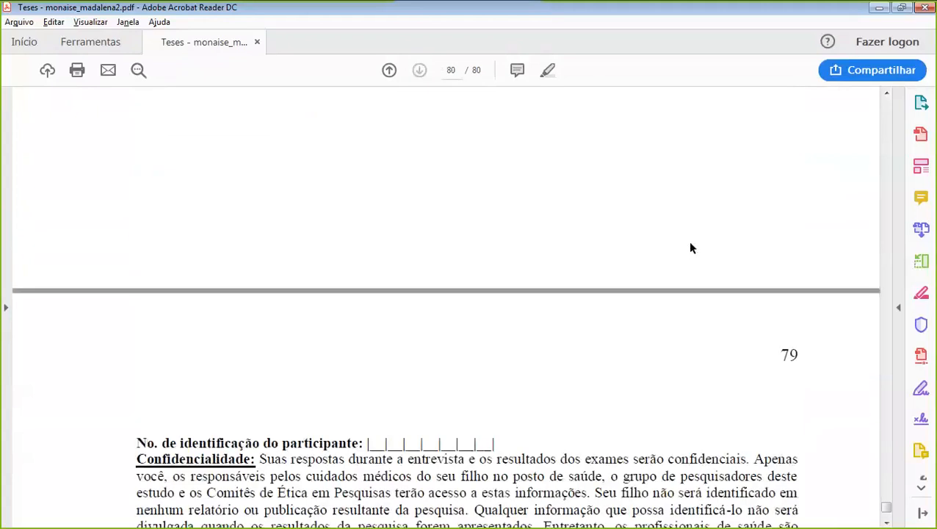
scroll(693, 247, down, 10)
scroll(691, 249, down, 4)
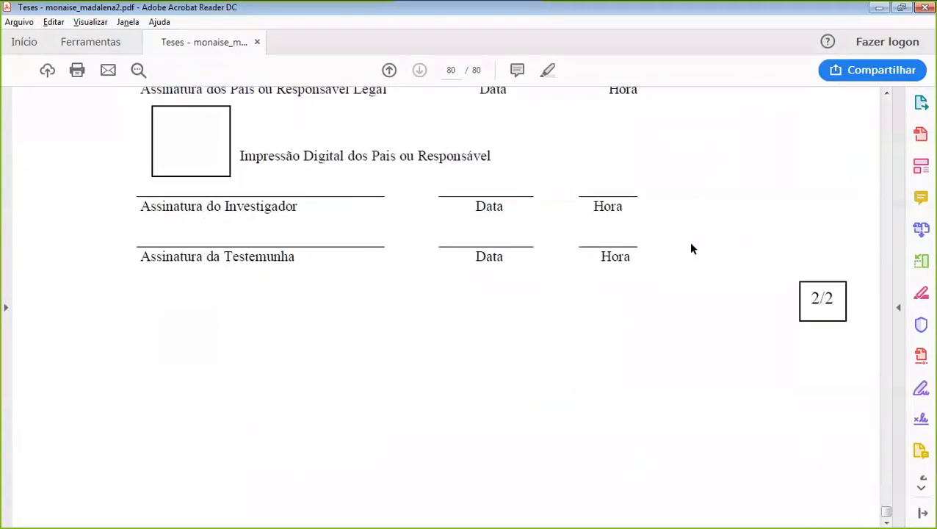
scroll(691, 249, up, 12)
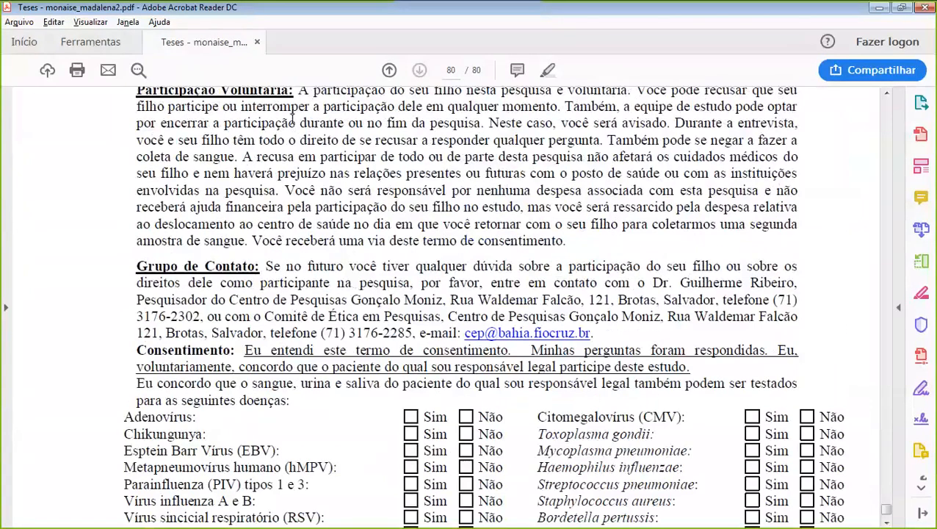
Return to the FI-Admin source form, set Páginas to 80 and expand the Informações Complementares section
key(alt+Tab)
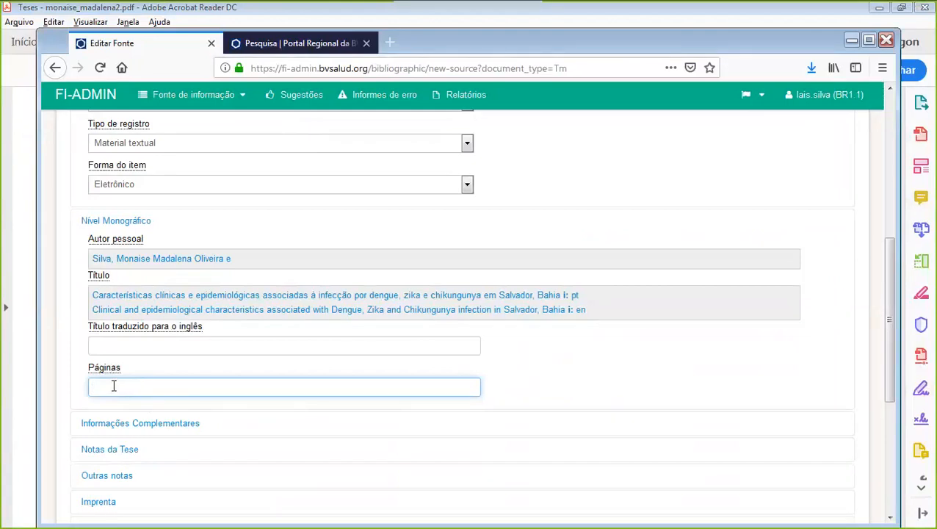
text(86)
key(BackSpace)
text(0)
click(175, 425)
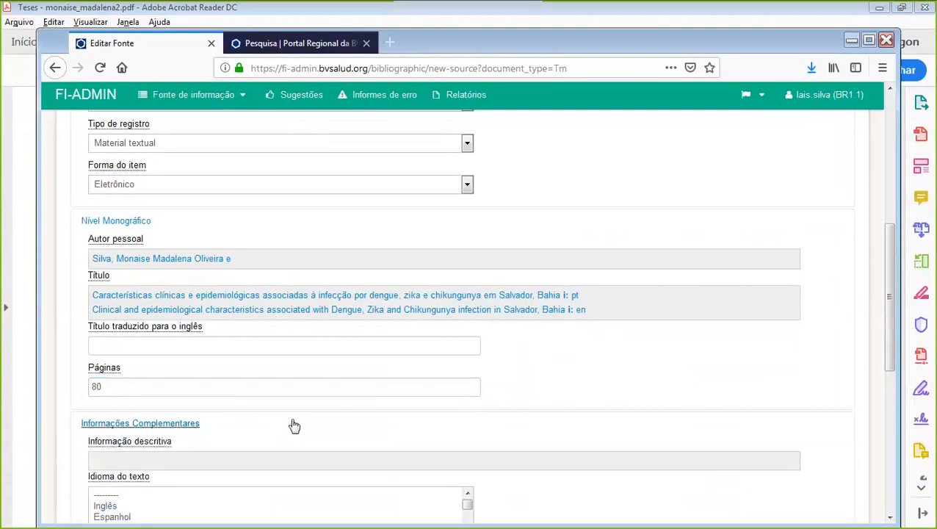
Consult the field help for Informação descritiva, reading its abbreviations for illustrations, maps, tables and graphs and its examples
click(213, 461)
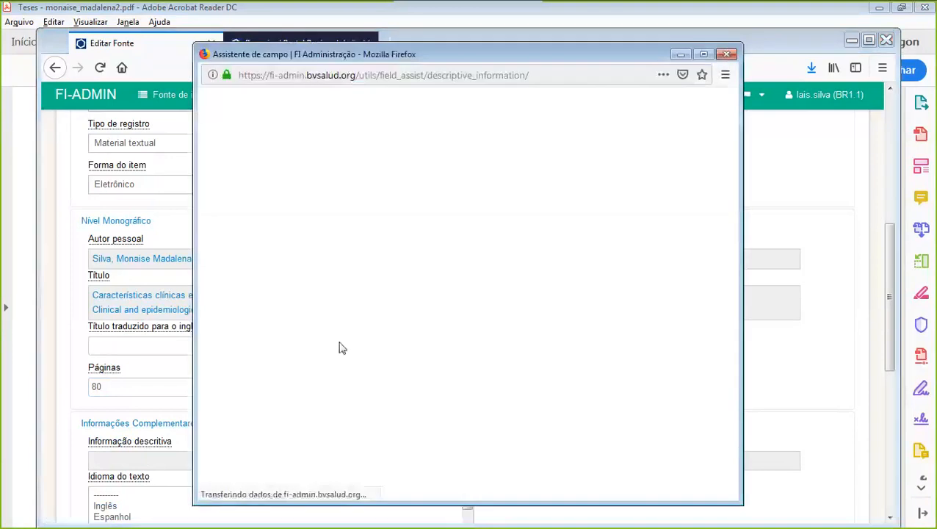
click(727, 53)
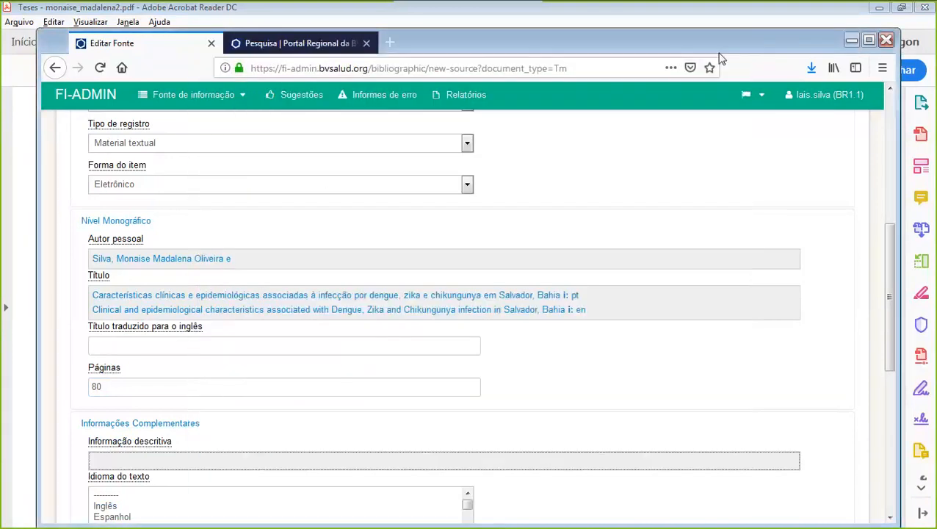
click(146, 441)
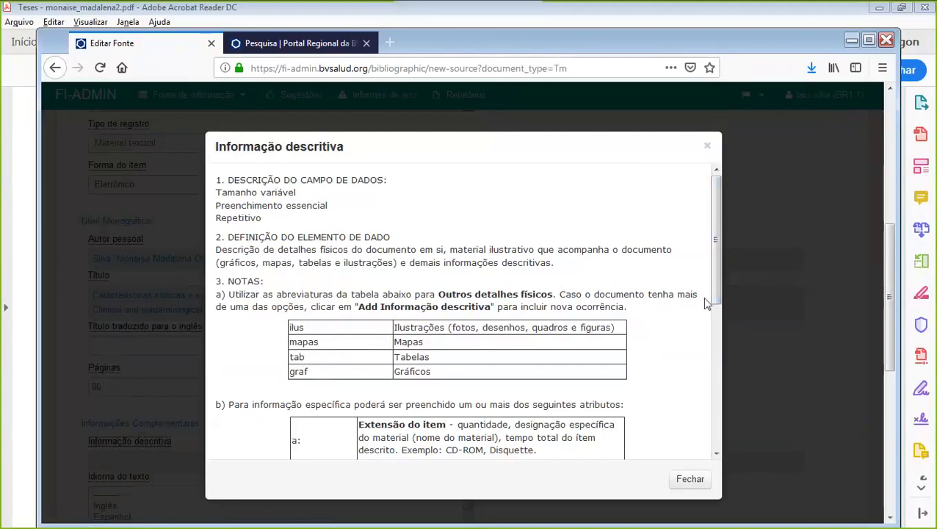
drag(716, 301, 715, 452)
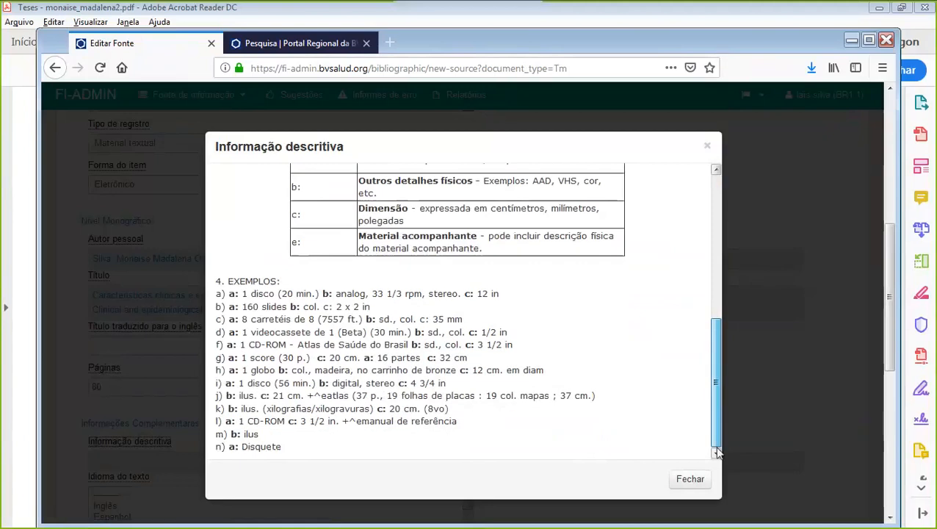
scroll(717, 441, up, 7)
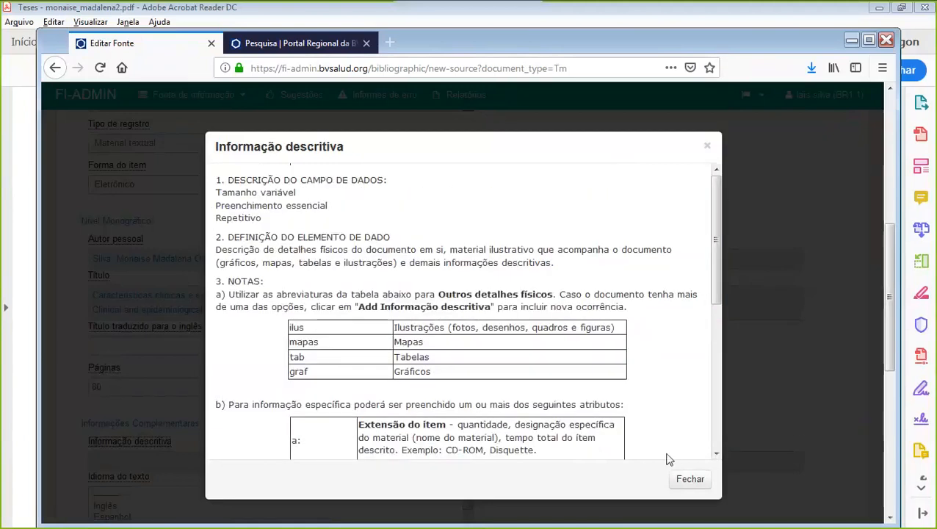
click(690, 479)
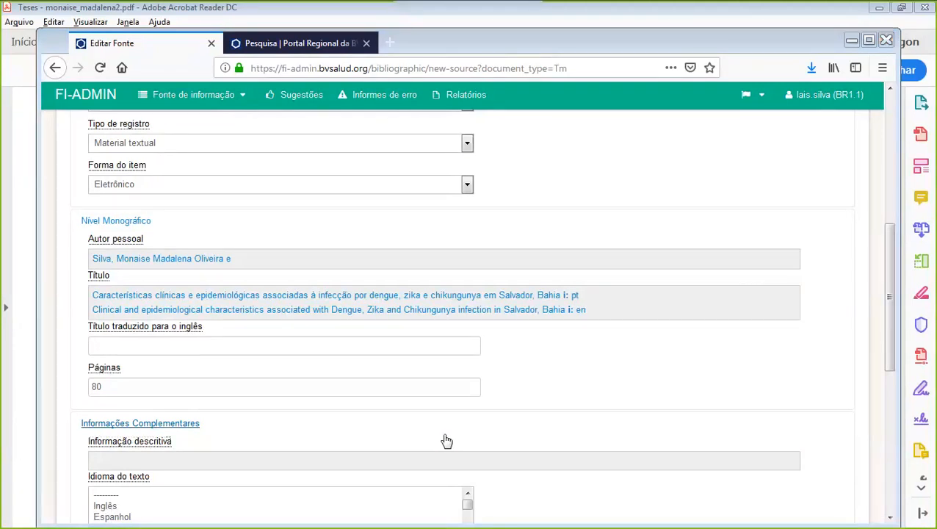
Switch to the thesis PDF and look back through the consent-form pages and the Referências for illustrations, tables or graphs
key(alt+Tab)
scroll(808, 283, up, 5)
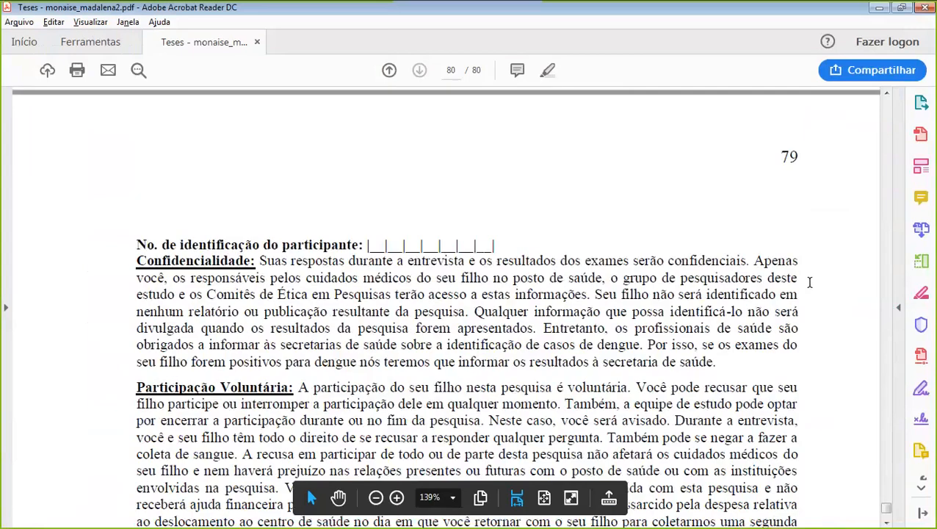
scroll(811, 287, up, 10)
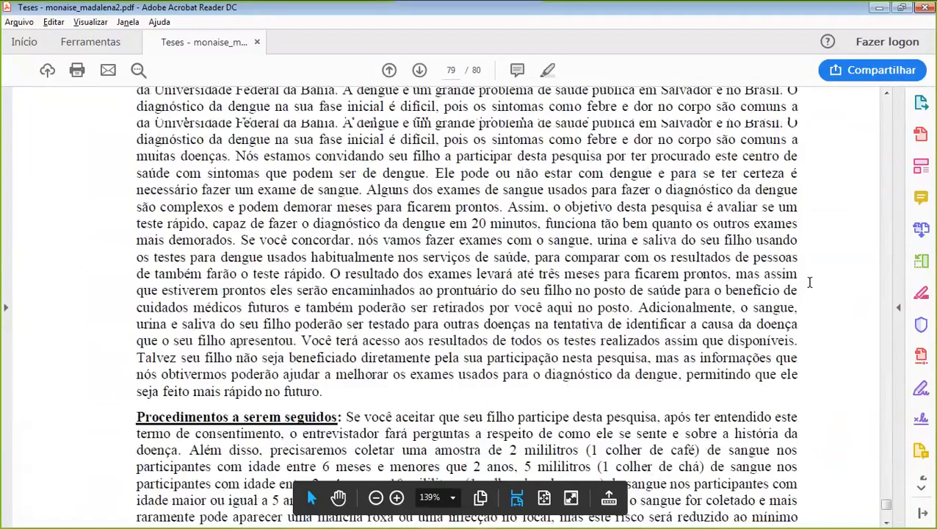
scroll(810, 288, up, 10)
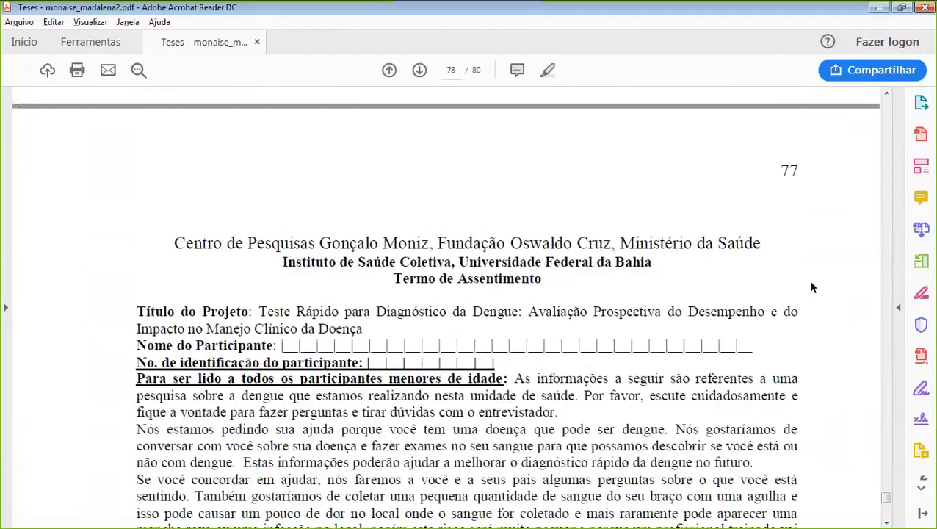
scroll(810, 288, up, 8)
scroll(811, 287, up, 10)
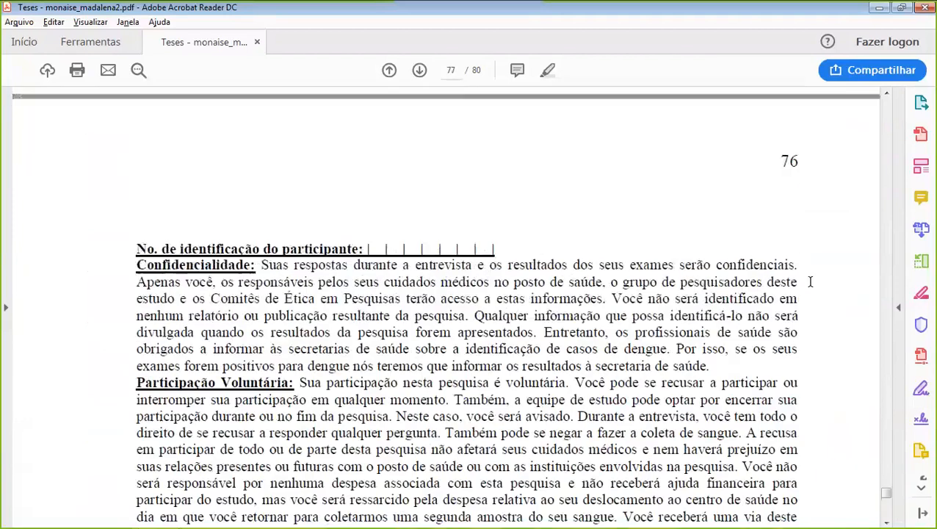
scroll(811, 288, up, 3)
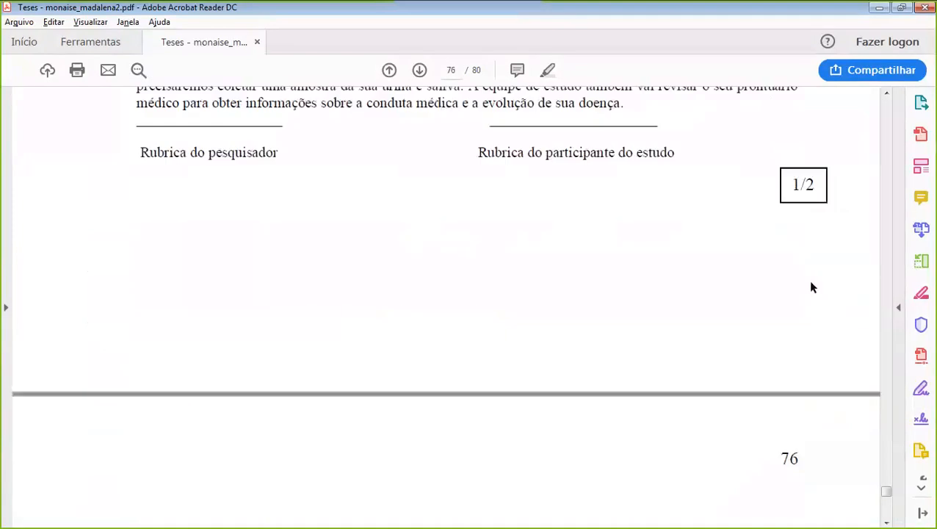
scroll(811, 287, up, 10)
scroll(811, 281, up, 20)
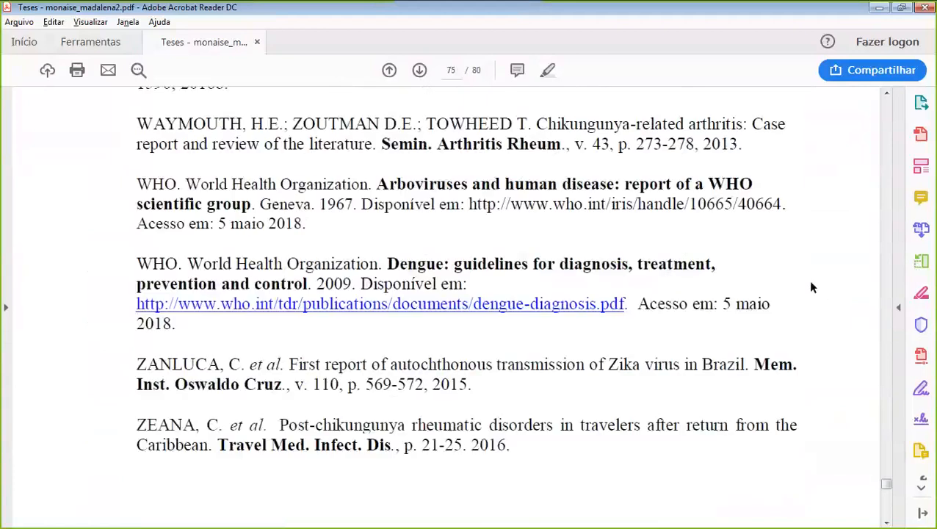
scroll(810, 287, up, 20)
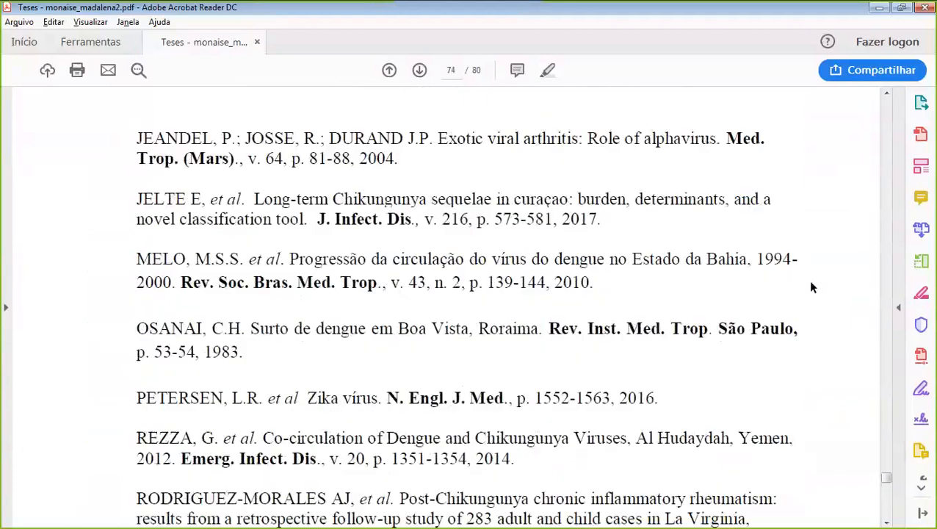
scroll(811, 287, up, 20)
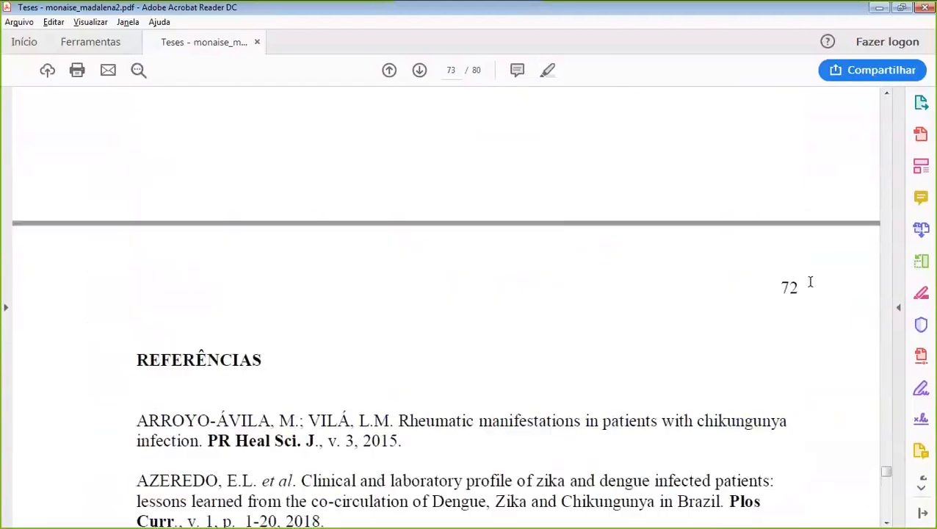
scroll(811, 284, up, 12)
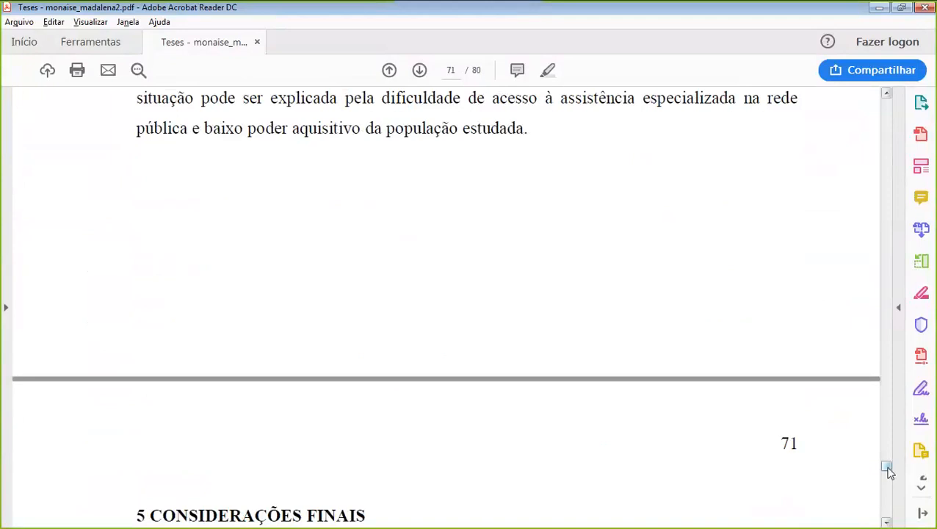
Examine the discussion and Considerações Finais pages, back to the chikungunya case distribution figure, for illustrative material
mouse_move(889, 473)
mouse_down()
mouse_move(889, 455)
mouse_move(896, 459)
mouse_up()
scroll(776, 343, down, 15)
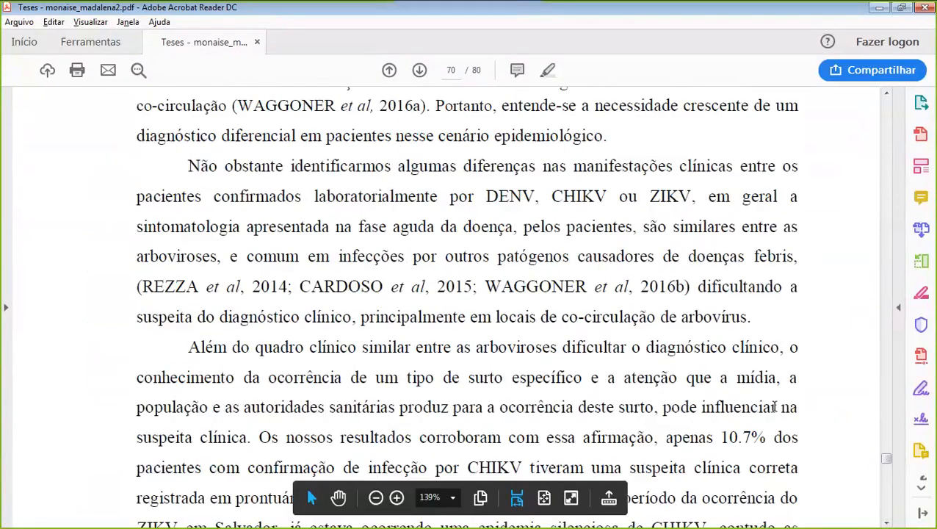
scroll(772, 419, down, 5)
scroll(778, 422, down, 18)
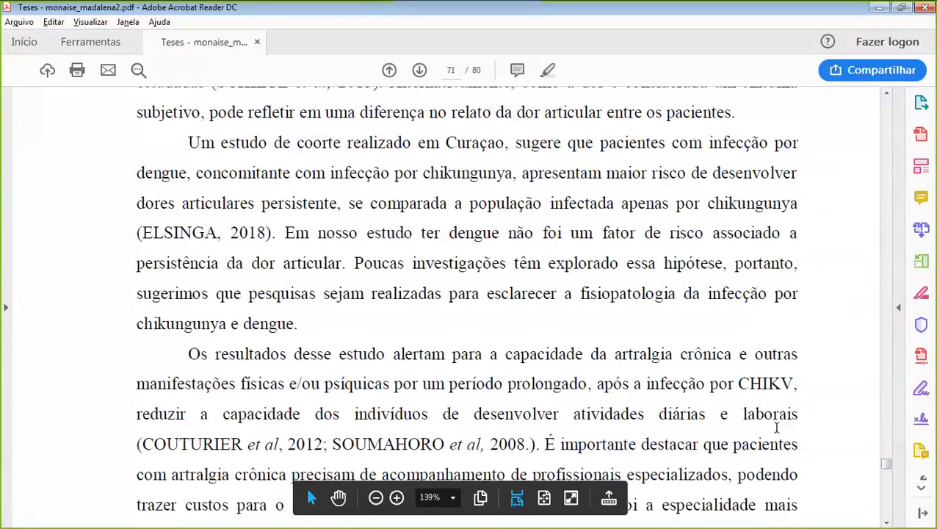
scroll(805, 415, down, 6)
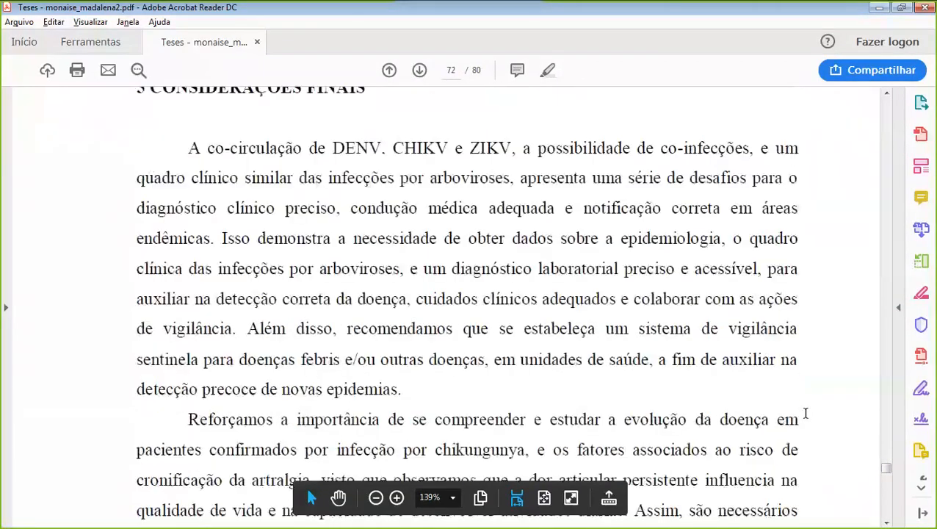
mouse_move(887, 469)
mouse_down()
mouse_move(889, 478)
mouse_move(893, 456)
mouse_up()
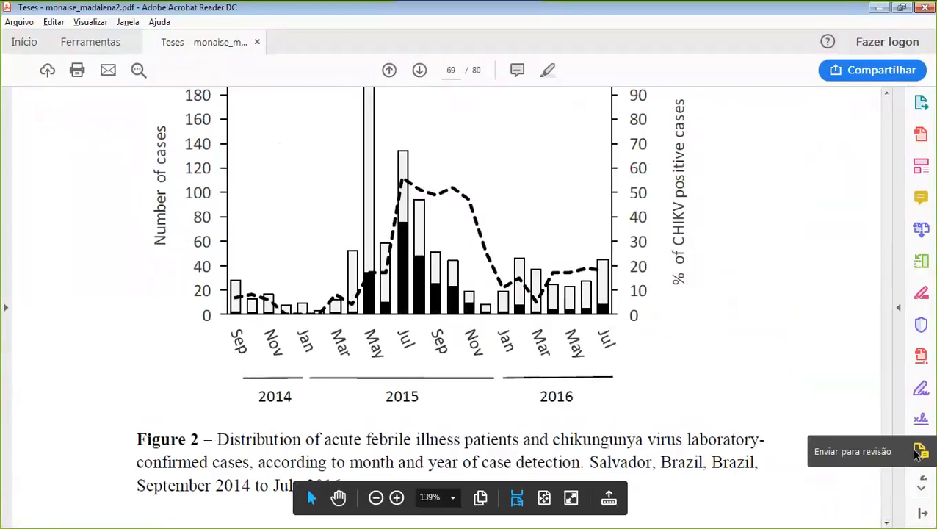
Examine the arboviral diagnosis distribution chart and the patient enrolment flowchart on PDF pages 40 and 39 for illustrative material
drag(886, 453, 853, 307)
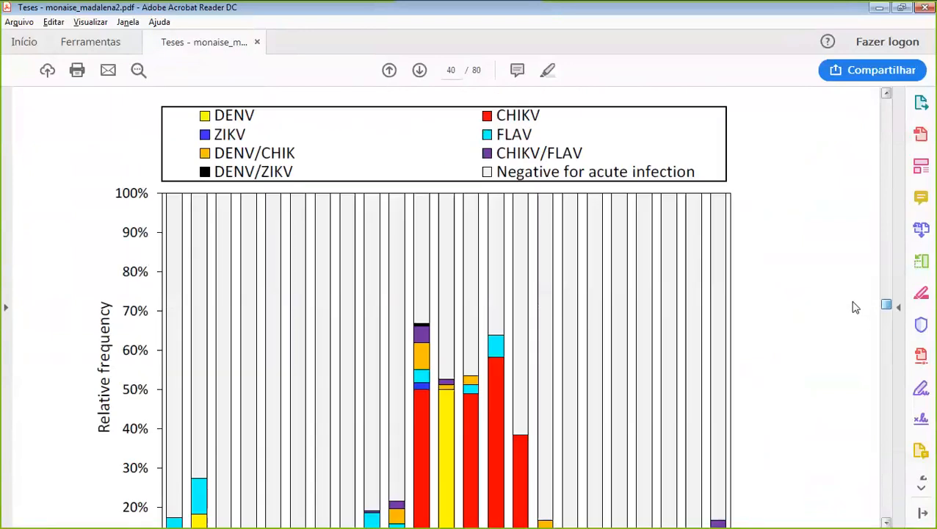
scroll(535, 366, up, 3)
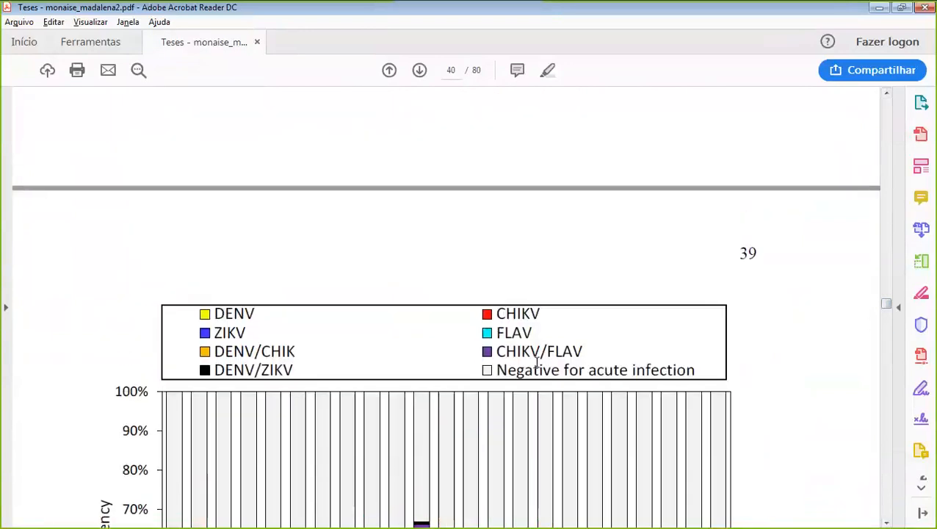
scroll(536, 371, down, 8)
scroll(540, 372, down, 3)
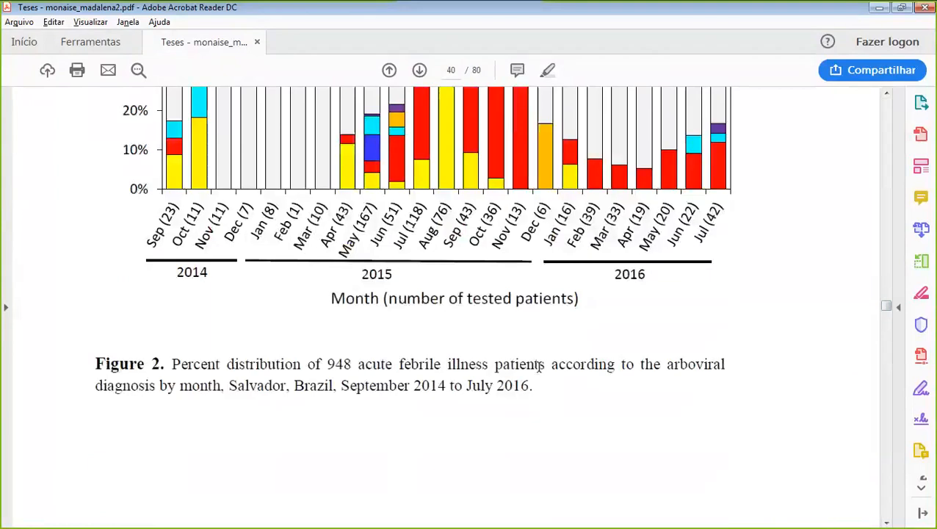
scroll(494, 354, up, 10)
scroll(493, 355, up, 15)
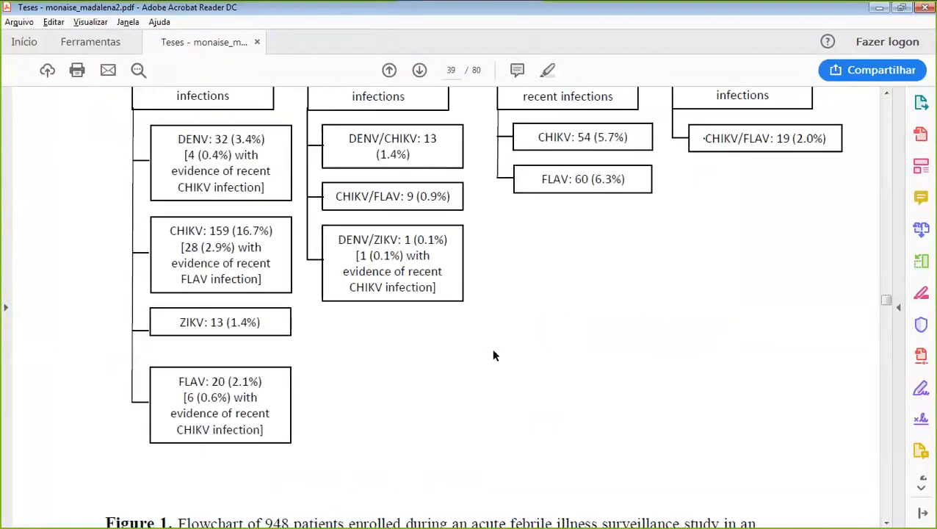
scroll(493, 352, up, 1)
scroll(529, 348, down, 10)
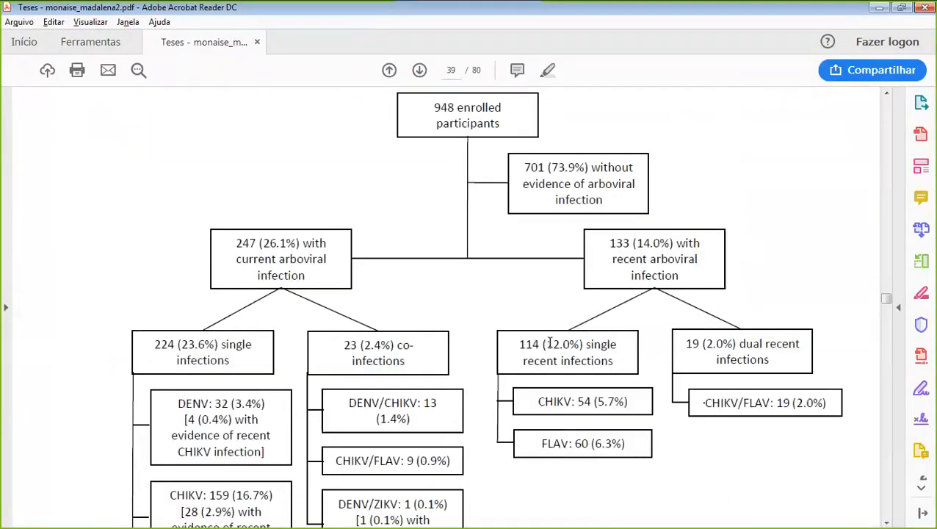
Look back through the clinical characteristics table, the manuscript references and the Resultados page for tables or figures
scroll(554, 348, up, 15)
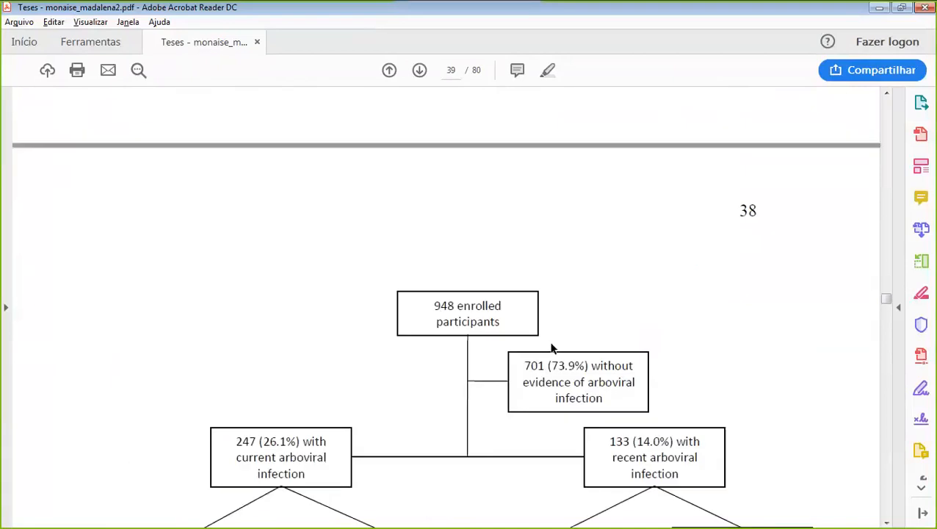
scroll(553, 348, up, 15)
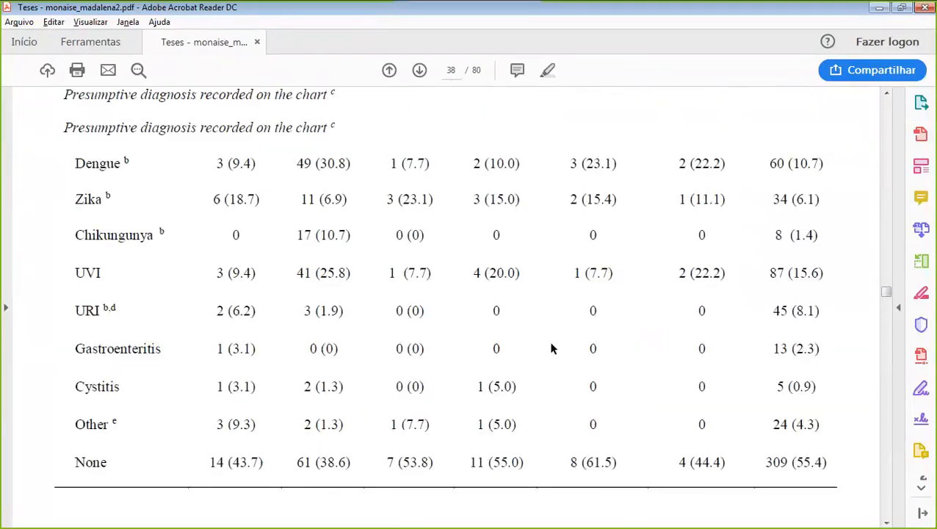
scroll(554, 349, up, 15)
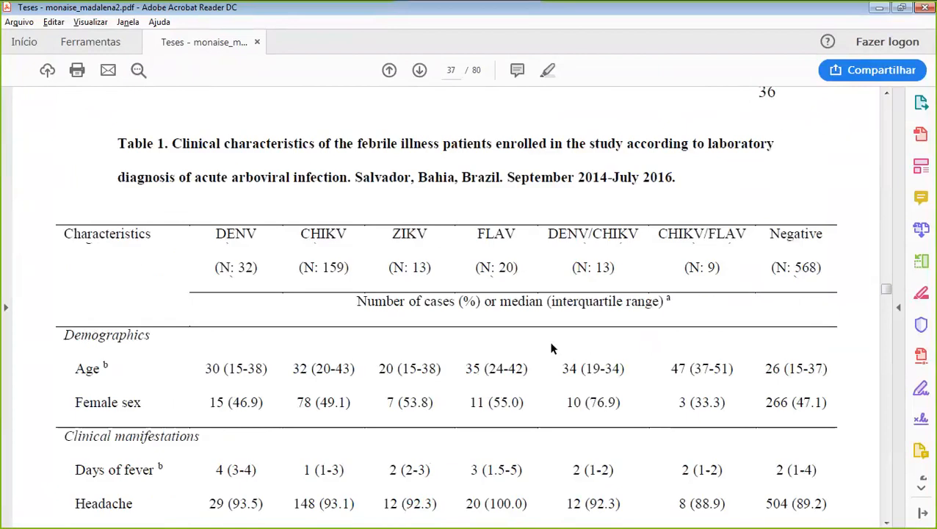
scroll(553, 348, up, 15)
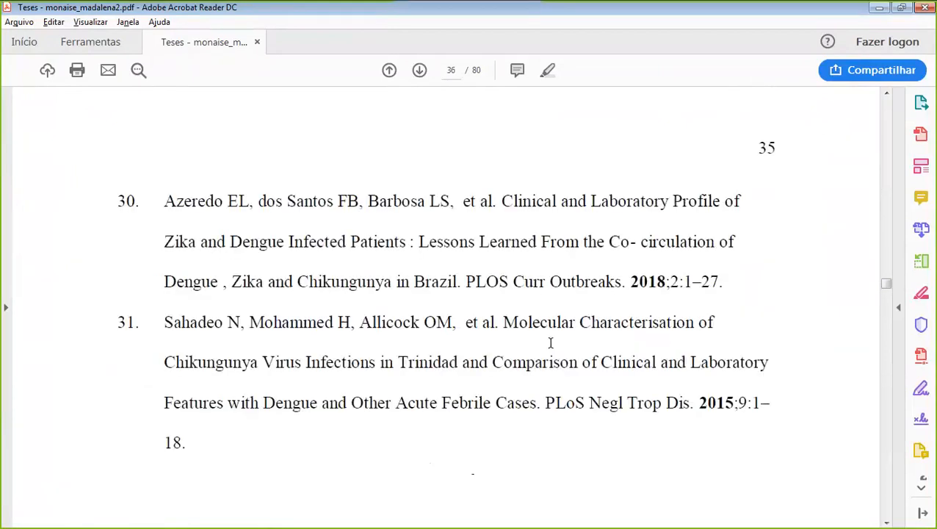
scroll(554, 348, up, 10)
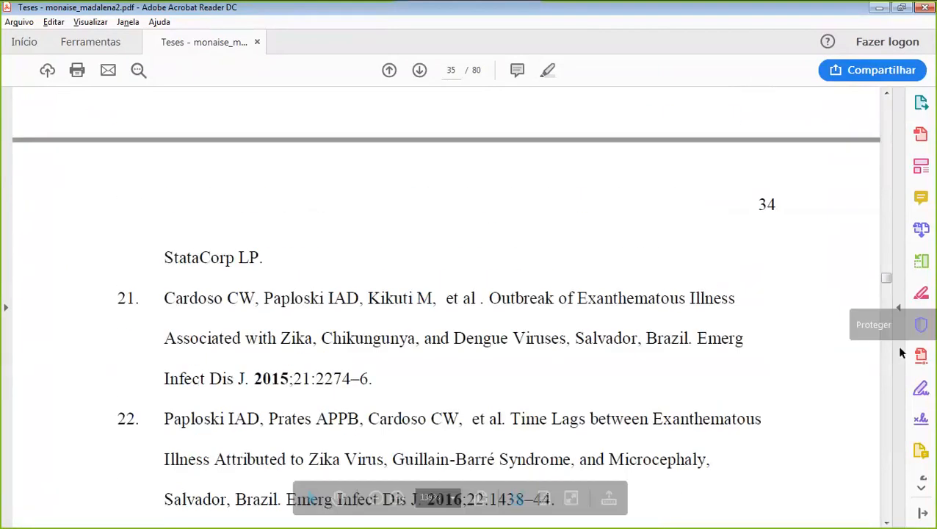
drag(887, 285, 884, 185)
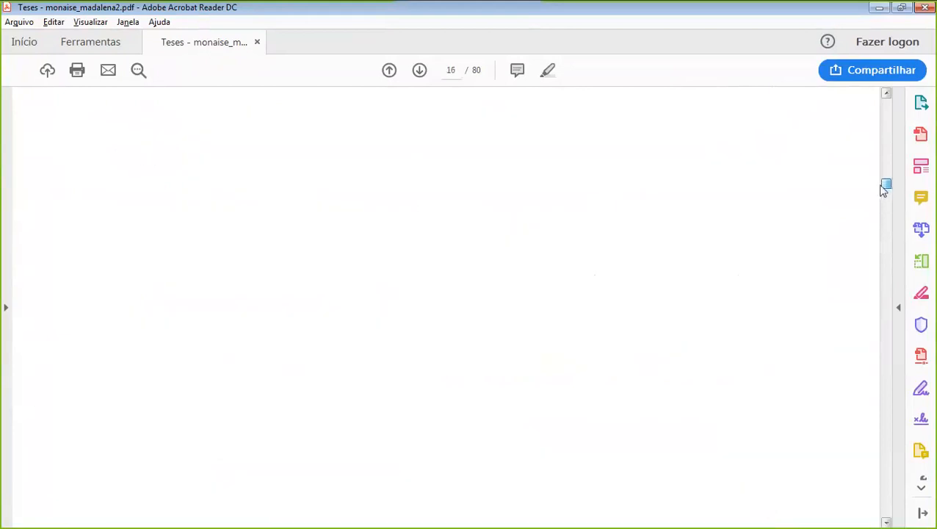
scroll(658, 277, down, 5)
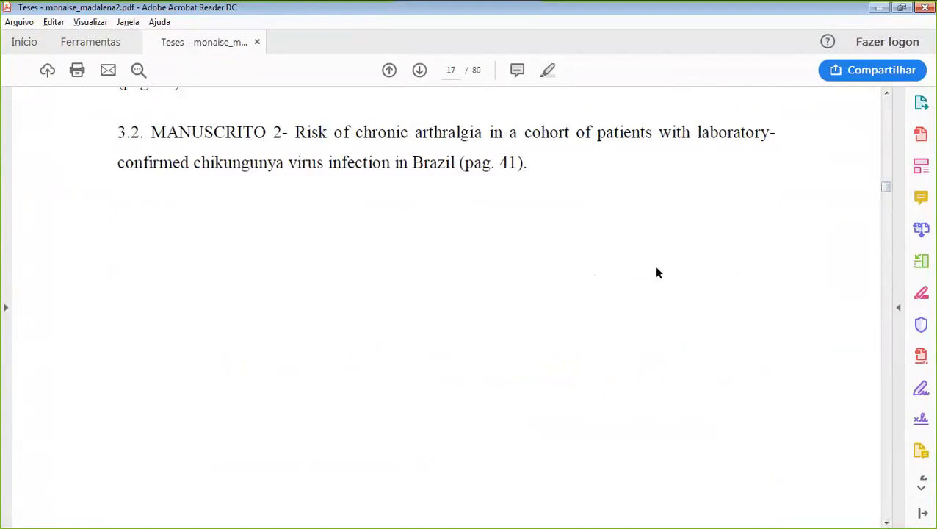
Return to the FI-Admin form and enter tab as Outros detalhes físicos in the Informação descritiva field assistant
key(alt+Tab)
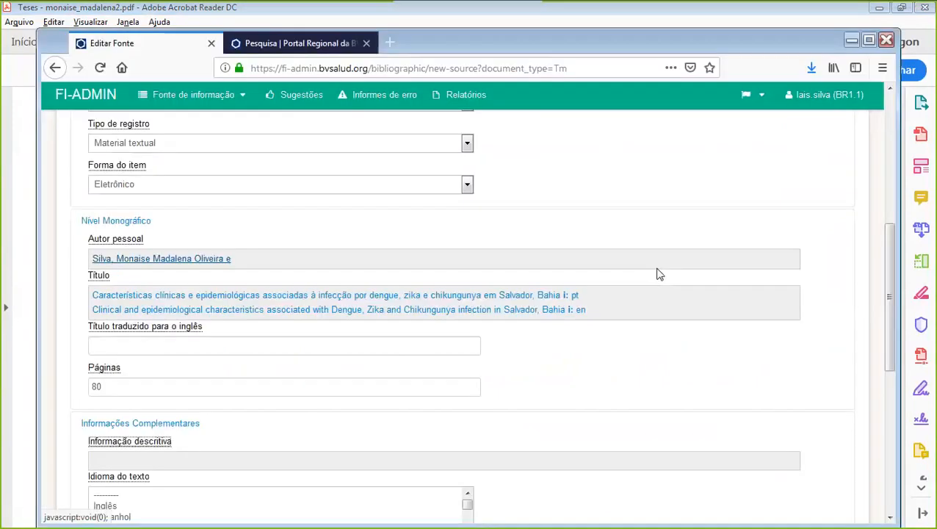
click(118, 461)
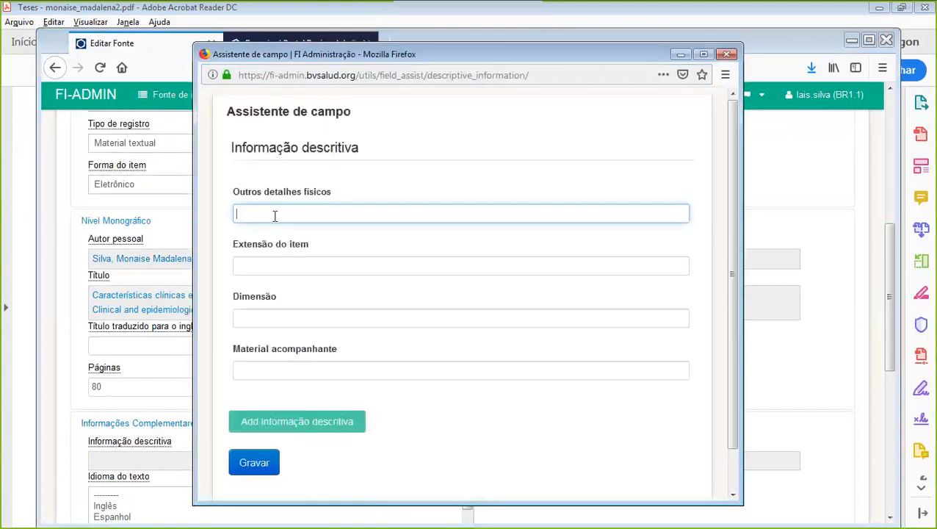
click(276, 212)
click(247, 232)
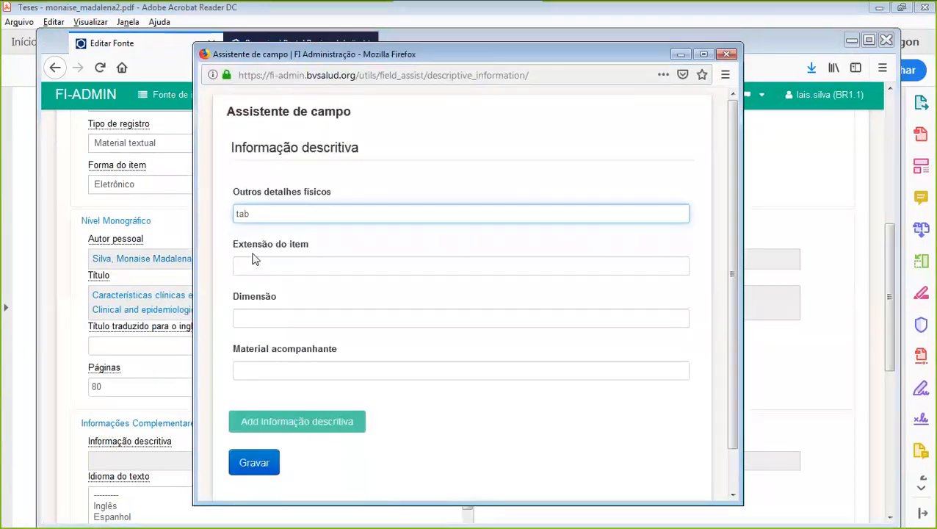
Add a second Informação descritiva entry with Outros detalhes físicos set to ilus, and save both entries
click(306, 429)
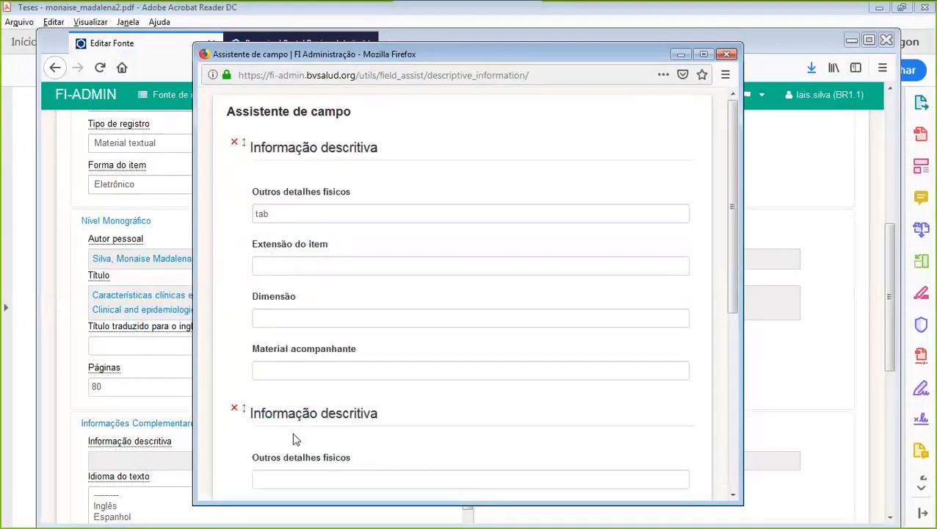
click(276, 479)
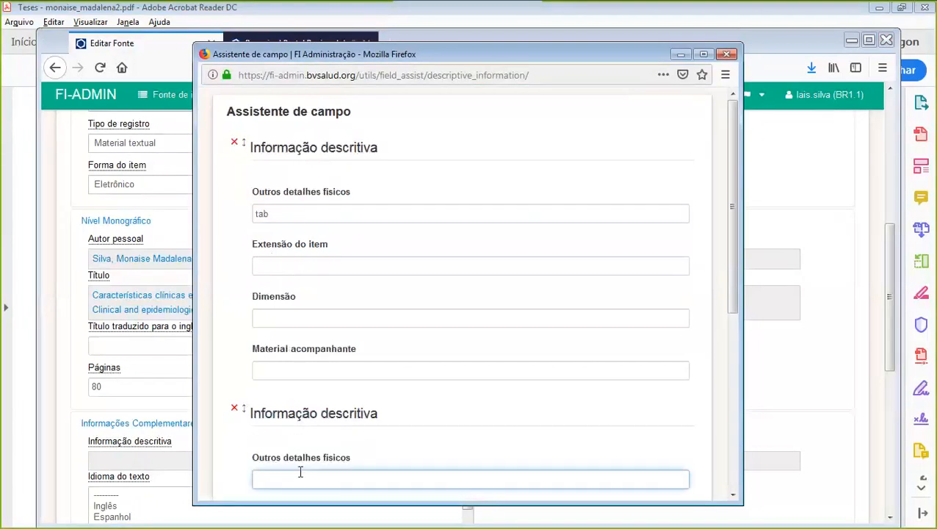
text(i)
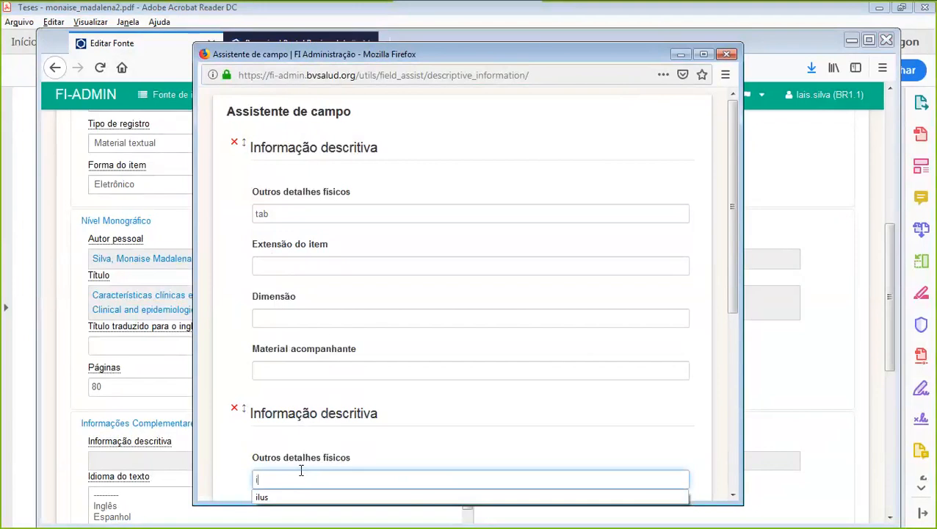
click(262, 499)
scroll(431, 415, down, 2)
scroll(431, 415, down, 3)
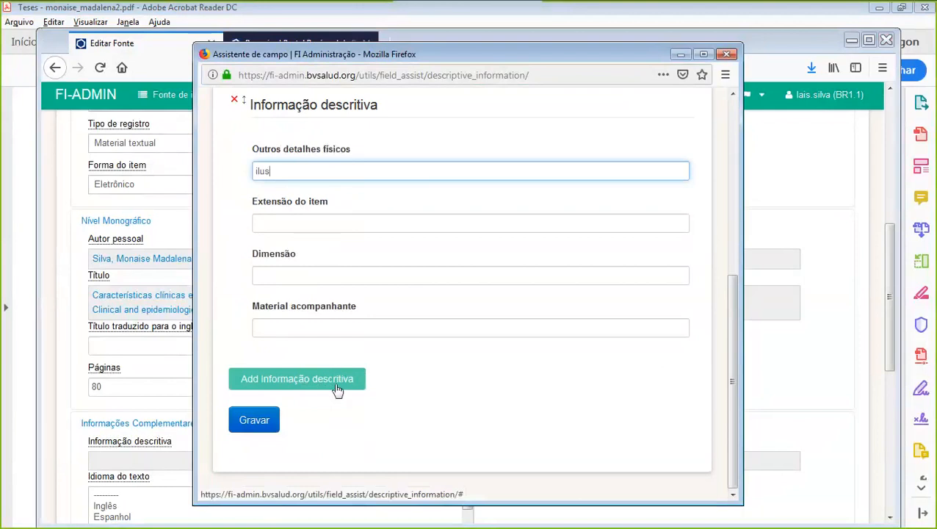
click(255, 432)
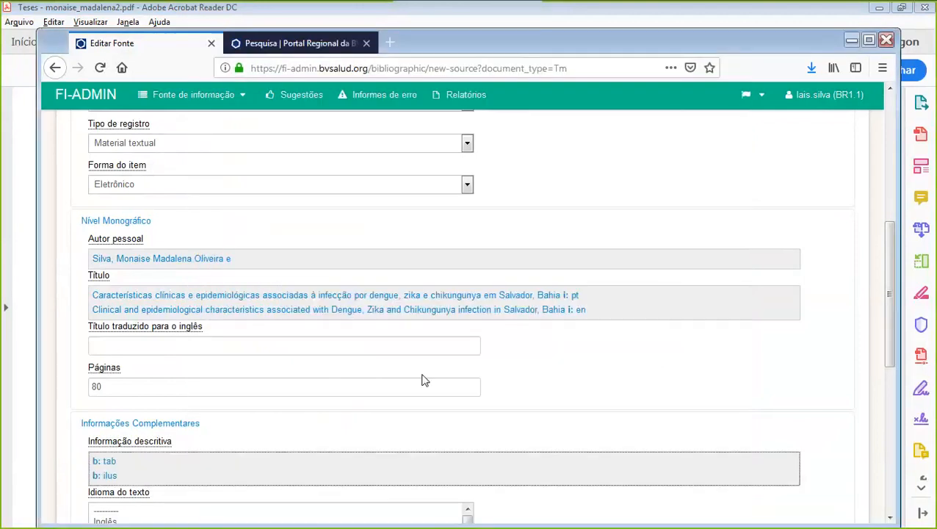
Set Idioma do texto to Português and expand the Notas da Tese section
scroll(299, 259, down, 4)
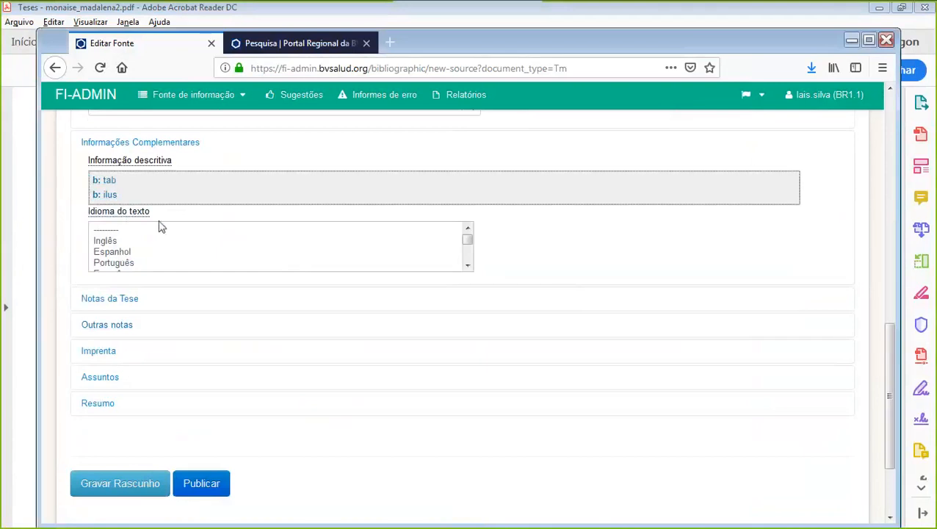
click(124, 263)
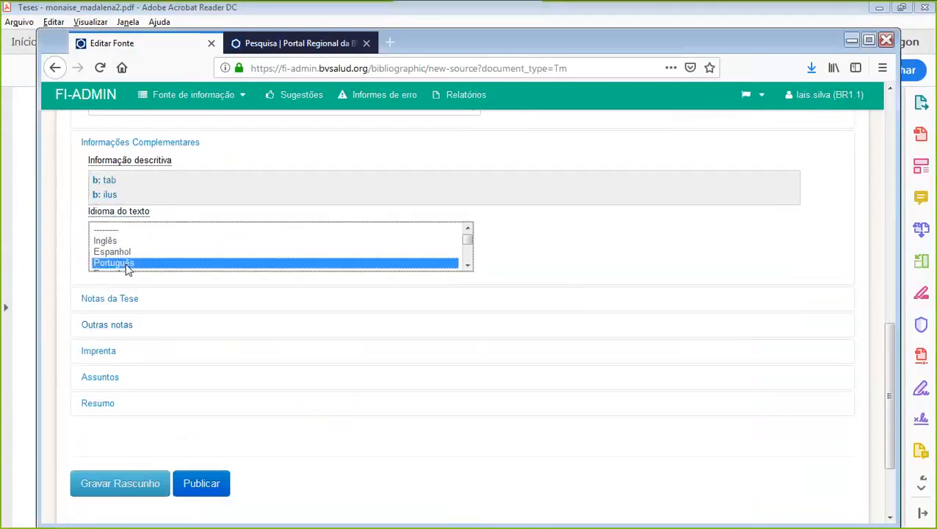
click(124, 302)
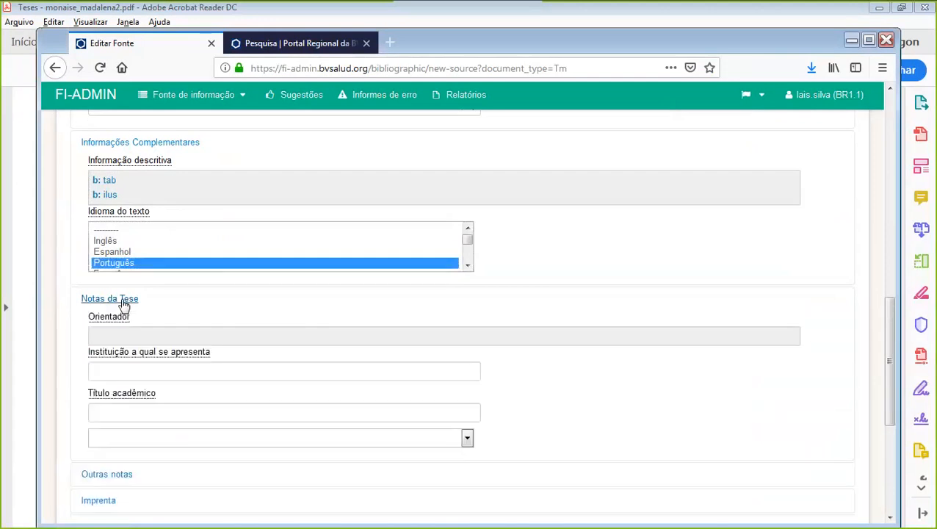
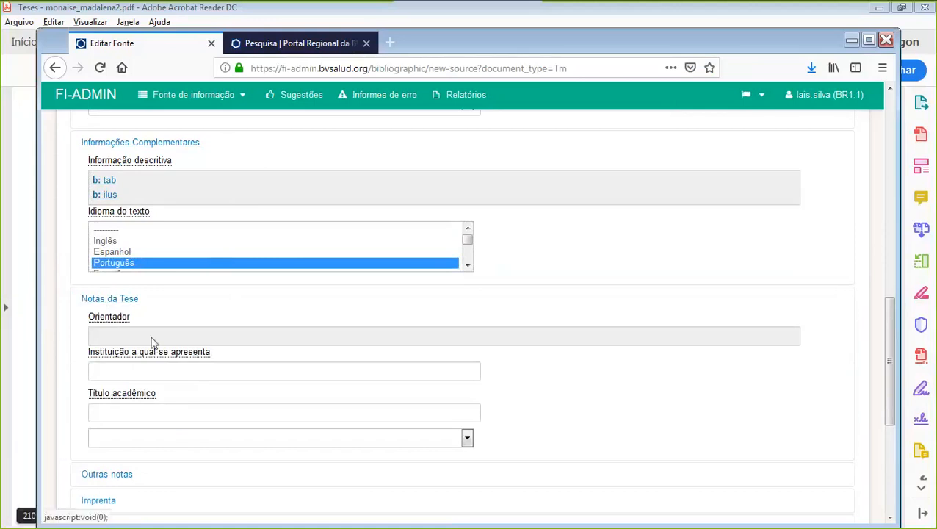
Switch to the thesis PDF and copy the advisor's full name, without the academic title, from the title page
key(alt+Tab)
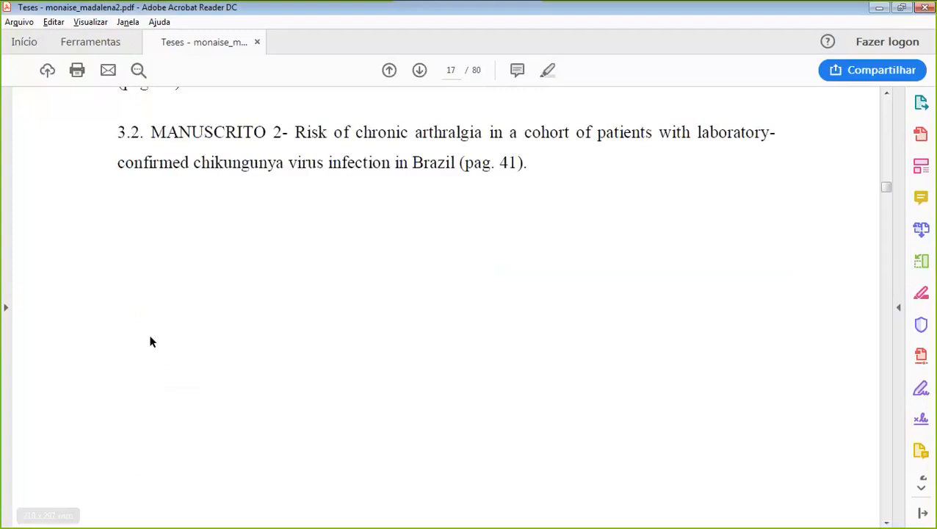
scroll(467, 309, up, 12)
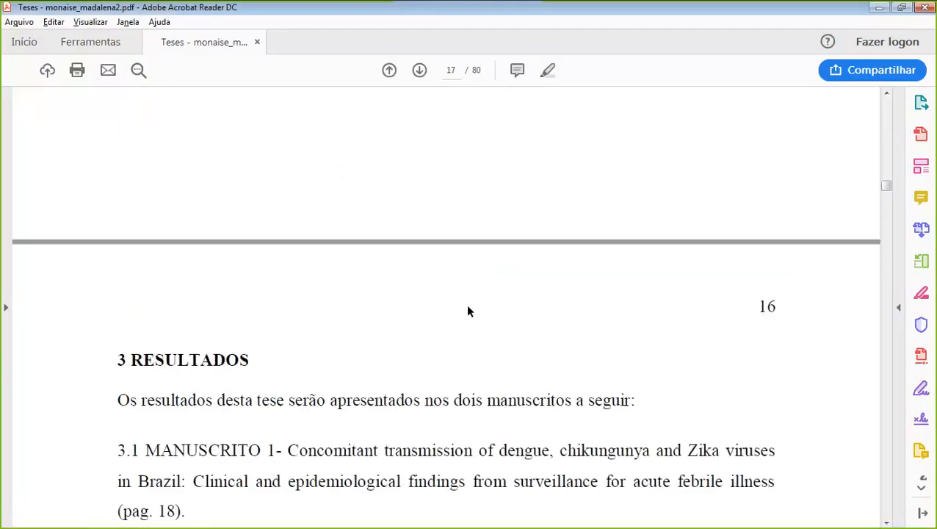
scroll(470, 311, up, 10)
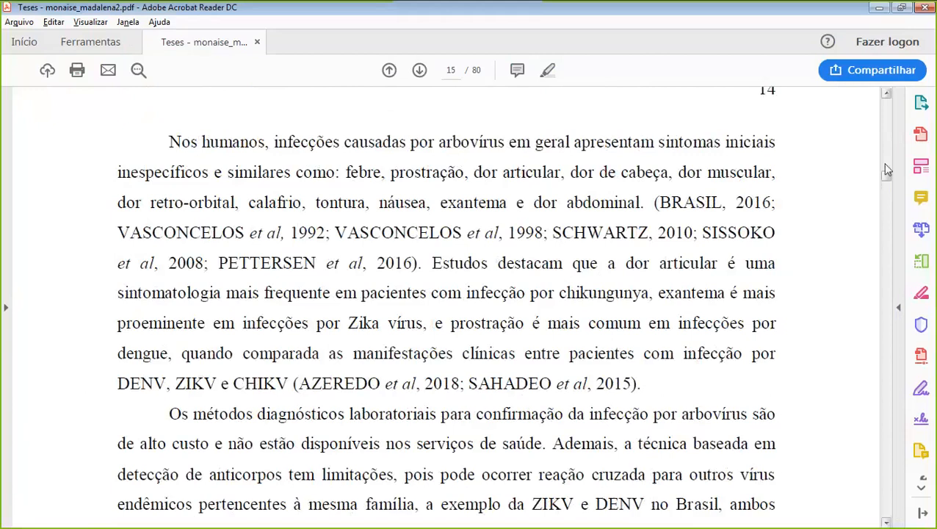
drag(887, 169, 883, 116)
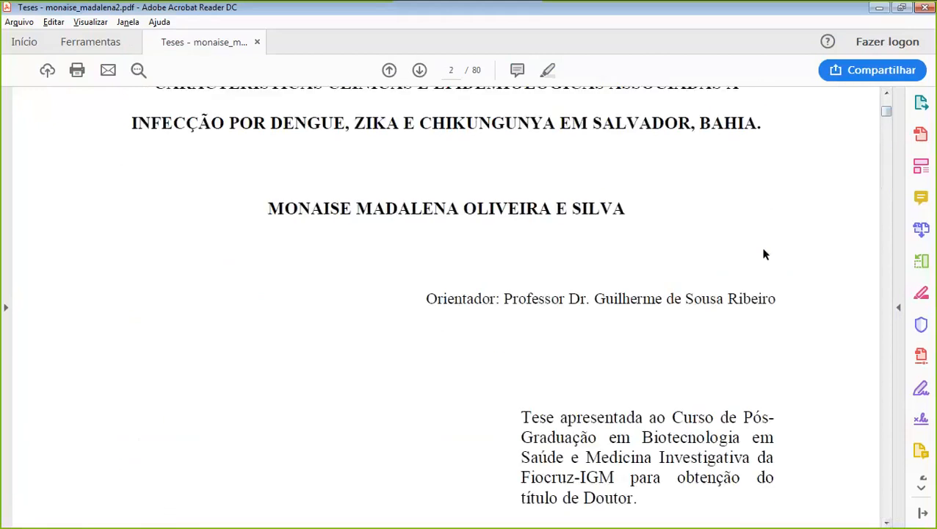
scroll(764, 250, down, 1)
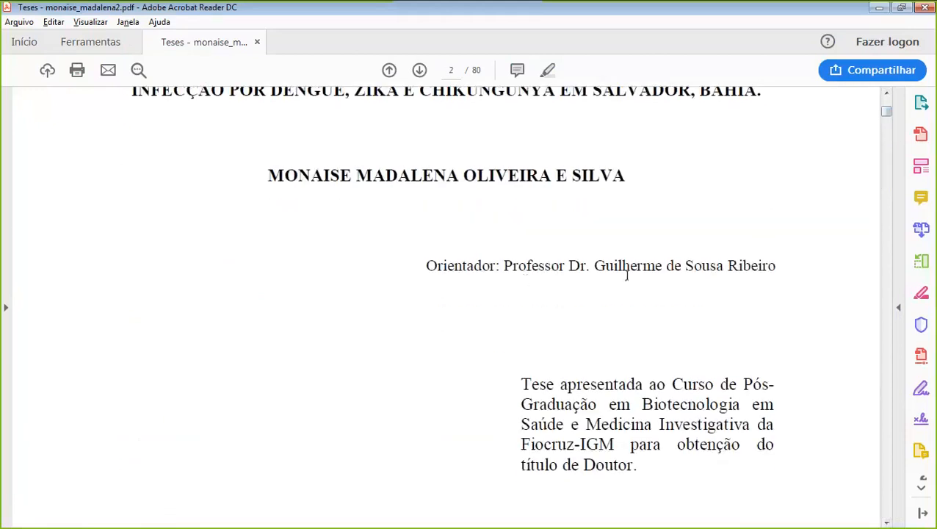
drag(594, 265, 727, 262)
key(ctrl+c)
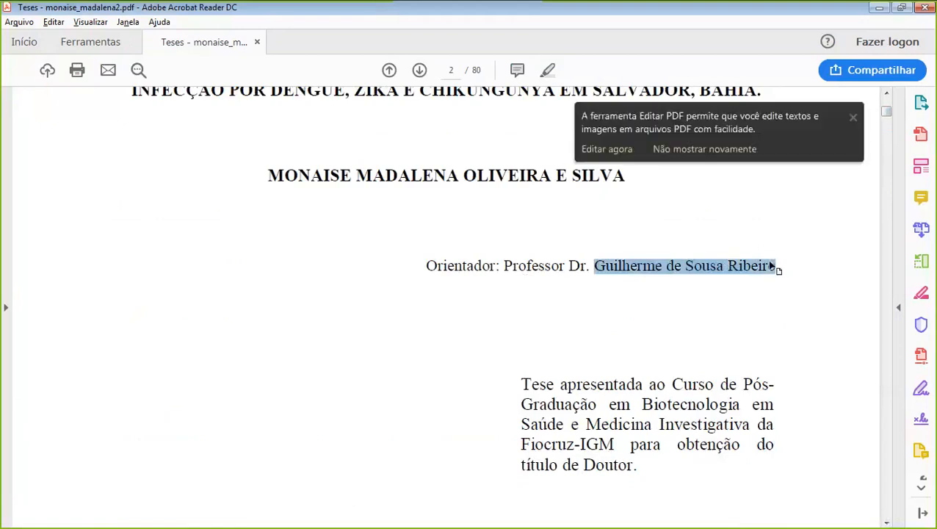
Return to the FI-Admin form and paste the advisor's name into the Orientador field of its field assistant
key(alt+Tab)
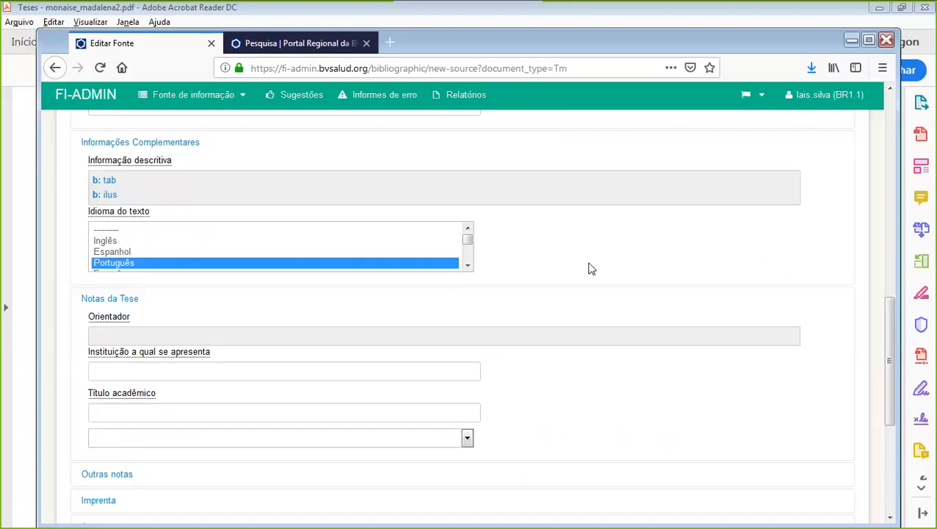
click(126, 355)
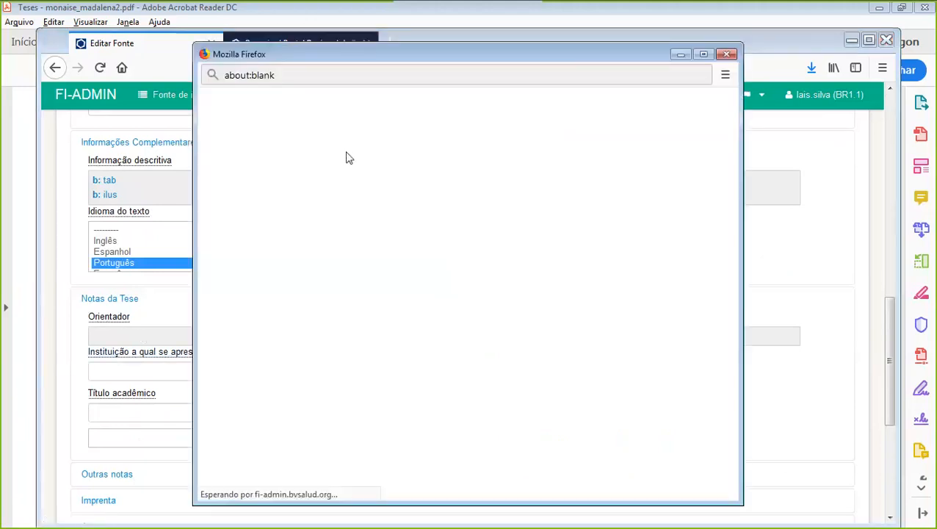
right_click(285, 211)
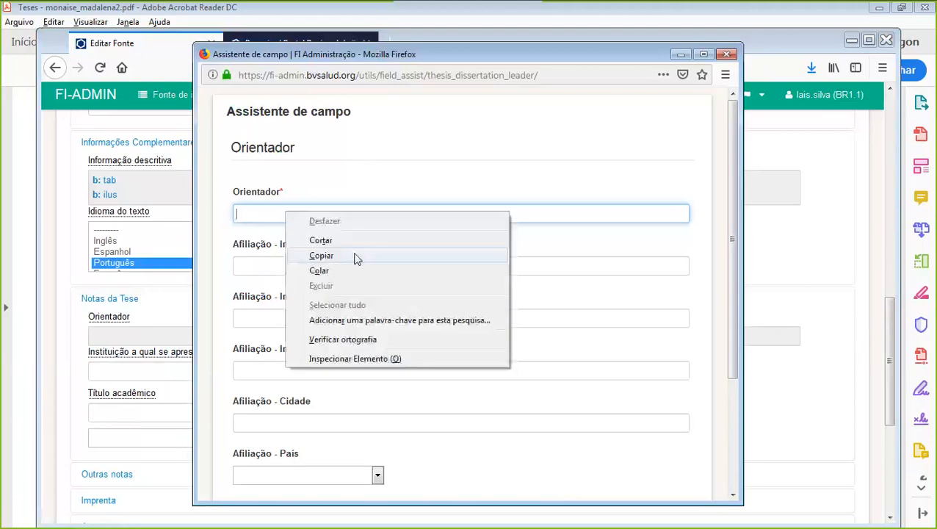
click(343, 269)
Reorder the advisor's name in the Orientador field to surname, comma, given names, and save the field assistant entry
drag(356, 212, 321, 212)
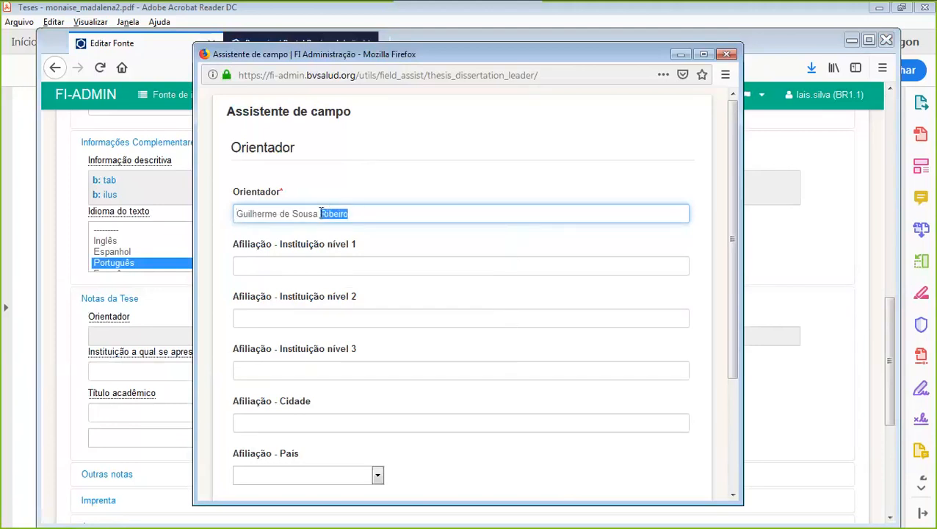
right_click(321, 213)
click(371, 240)
key(BackSpace)
click(235, 210)
key(ctrl+v)
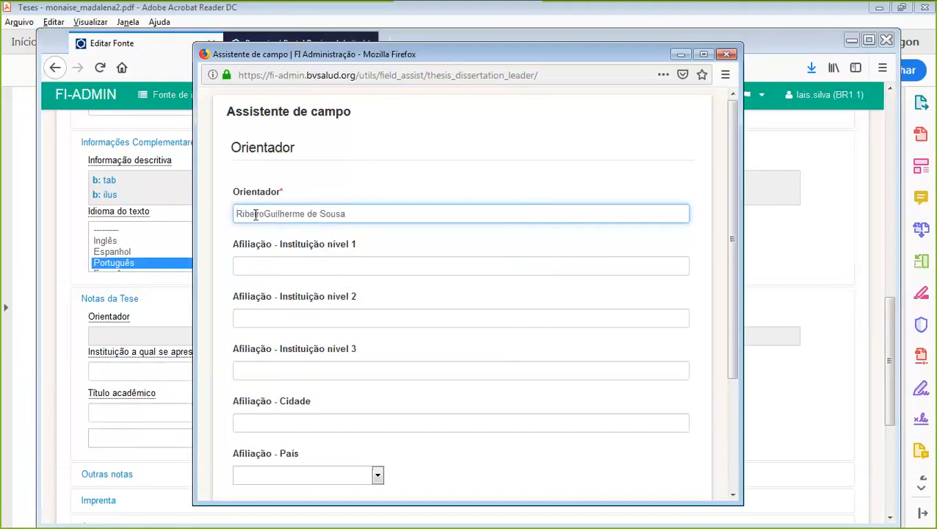
text(,)
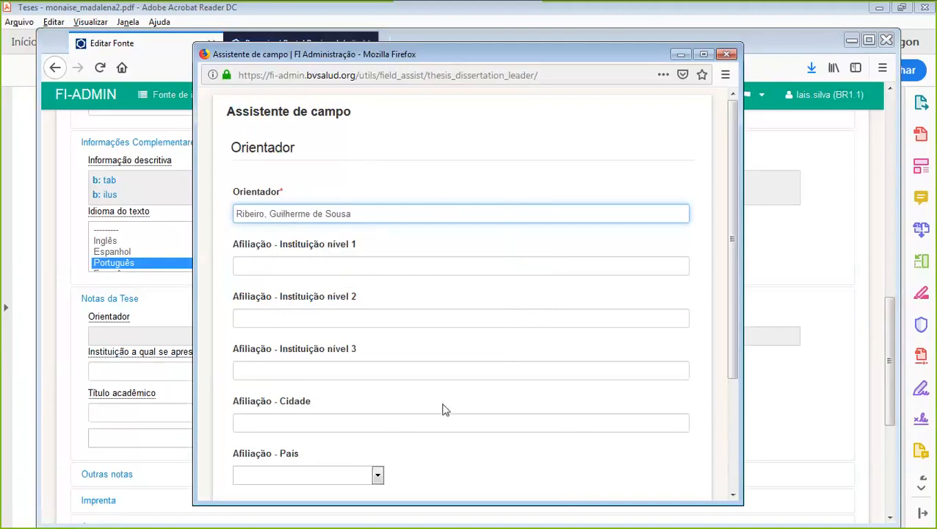
scroll(544, 378, down, 4)
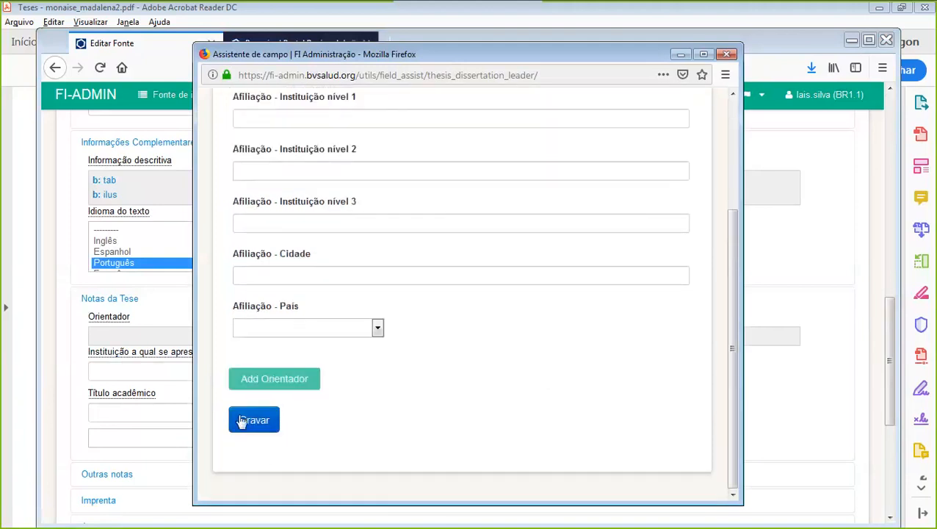
click(243, 420)
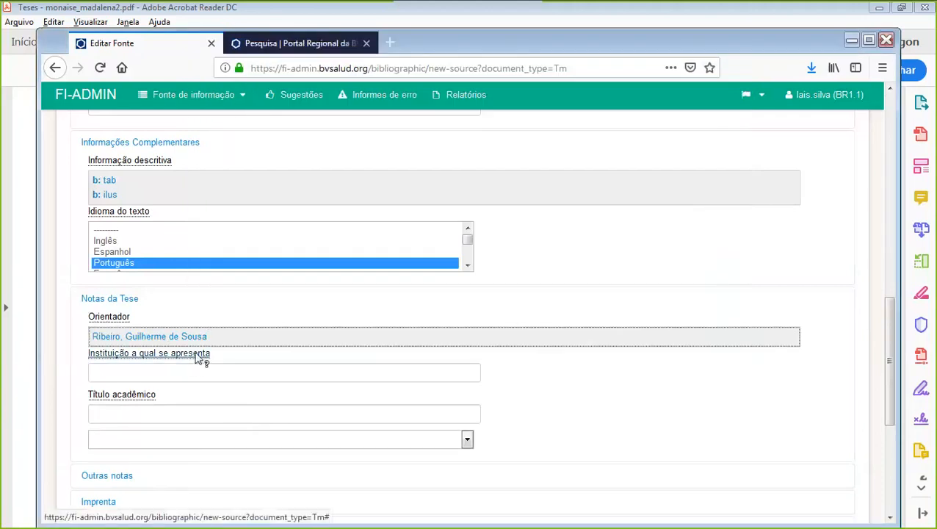
Switch to the thesis PDF and copy the Fundação Oswaldo Cruz and Instituto Gonçalo Moniz heading lines from the title page
click(653, 516)
click(653, 516)
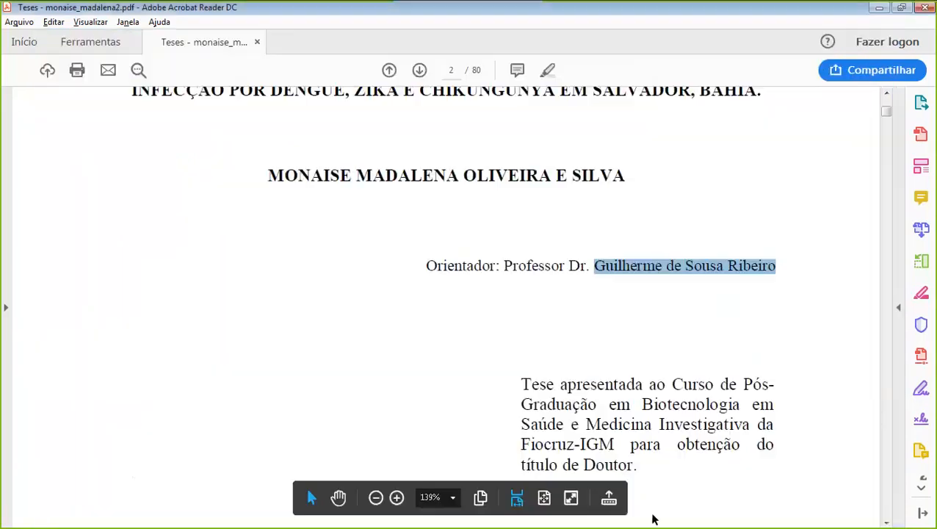
click(271, 358)
scroll(287, 357, up, 7)
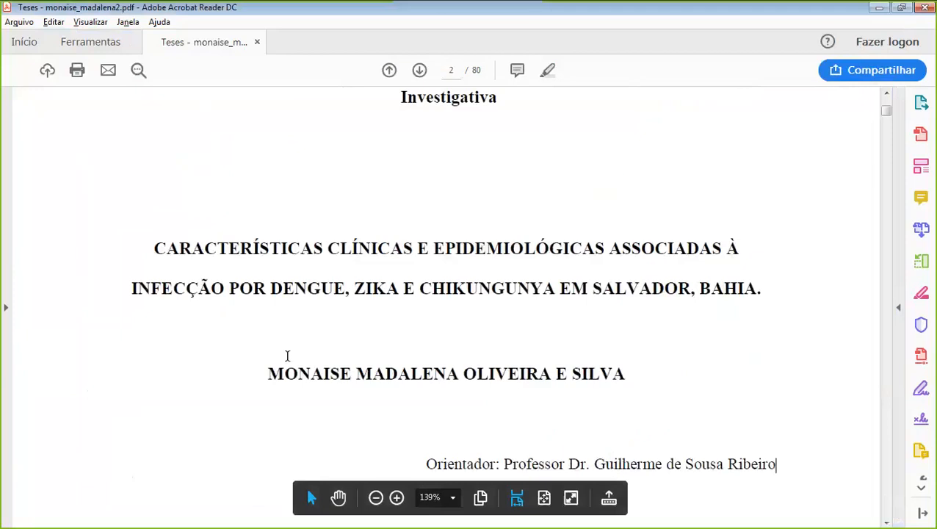
scroll(288, 359, up, 1)
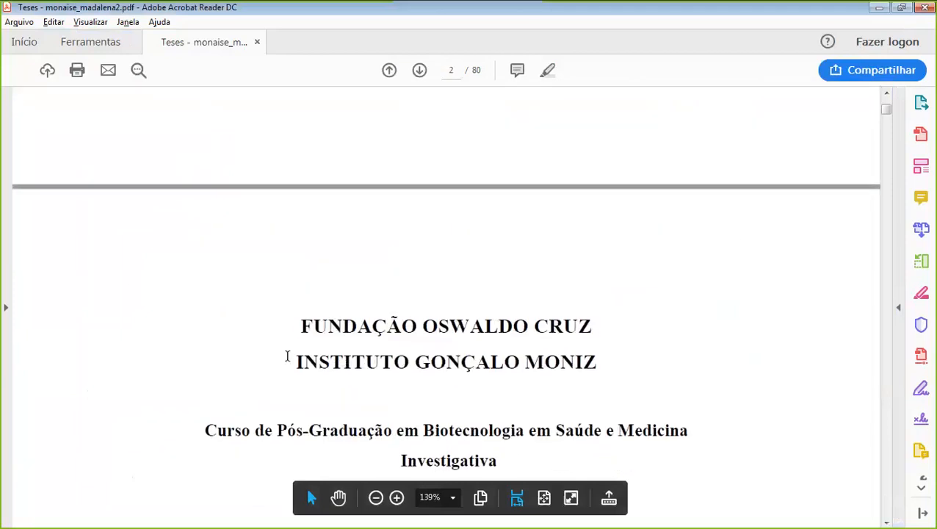
scroll(279, 382, down, 2)
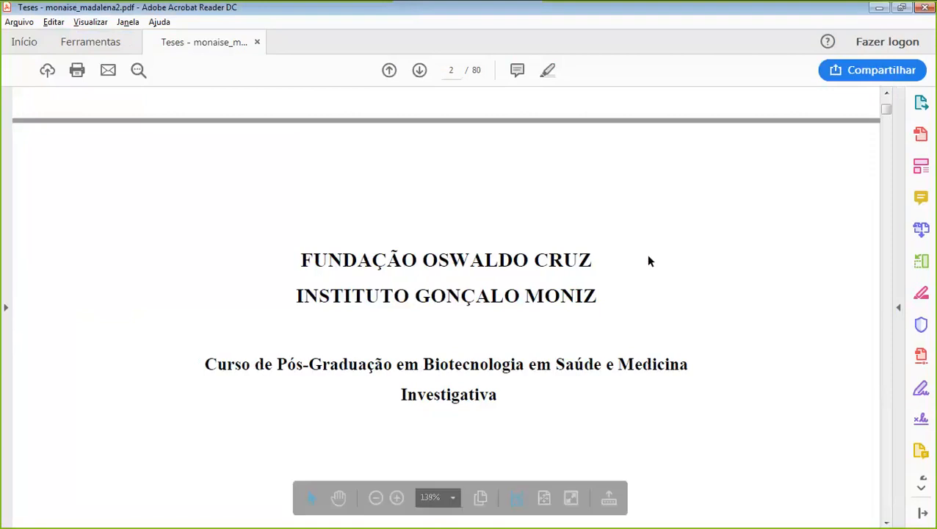
scroll(648, 260, down, 1)
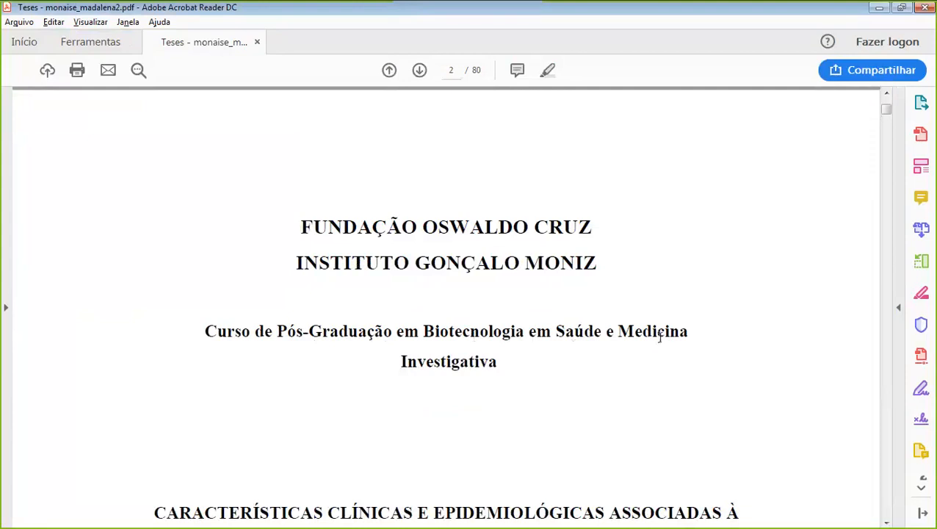
scroll(658, 335, down, 10)
scroll(648, 324, down, 4)
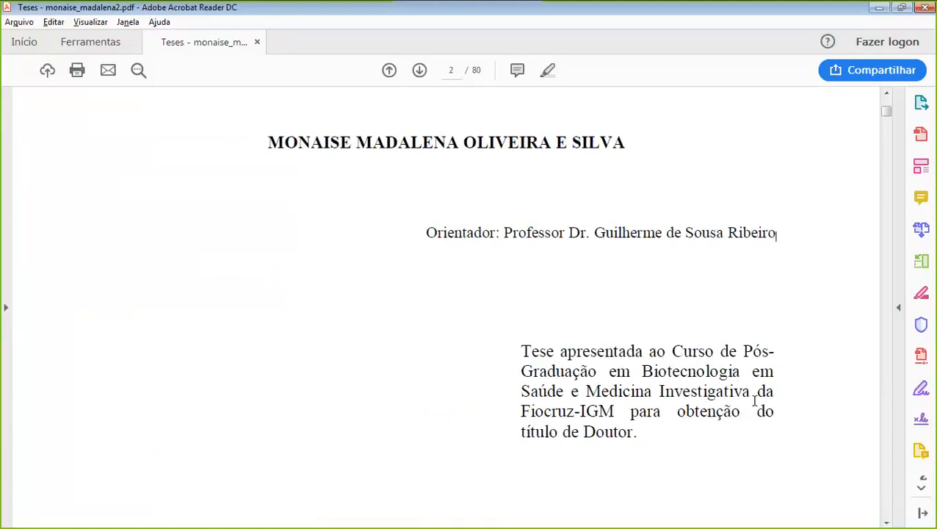
scroll(120, 334, up, 15)
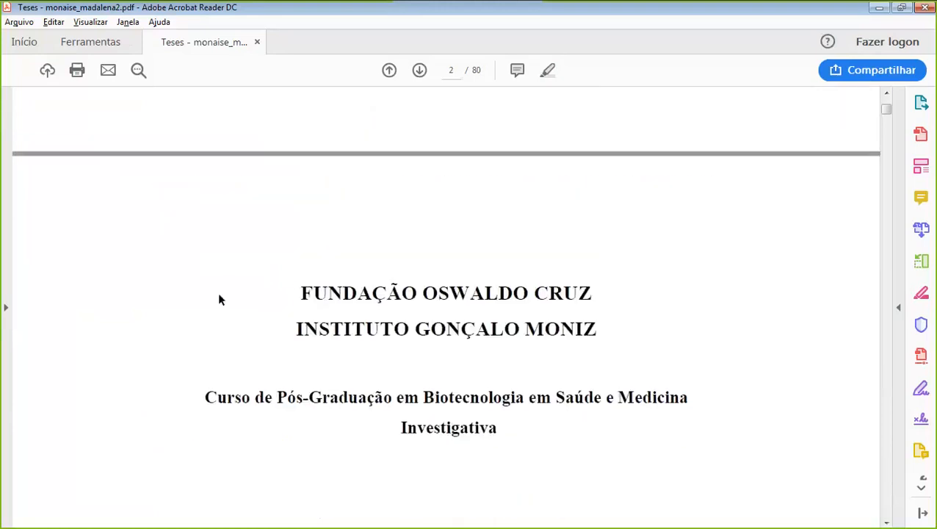
click(301, 293)
drag(300, 293, 572, 336)
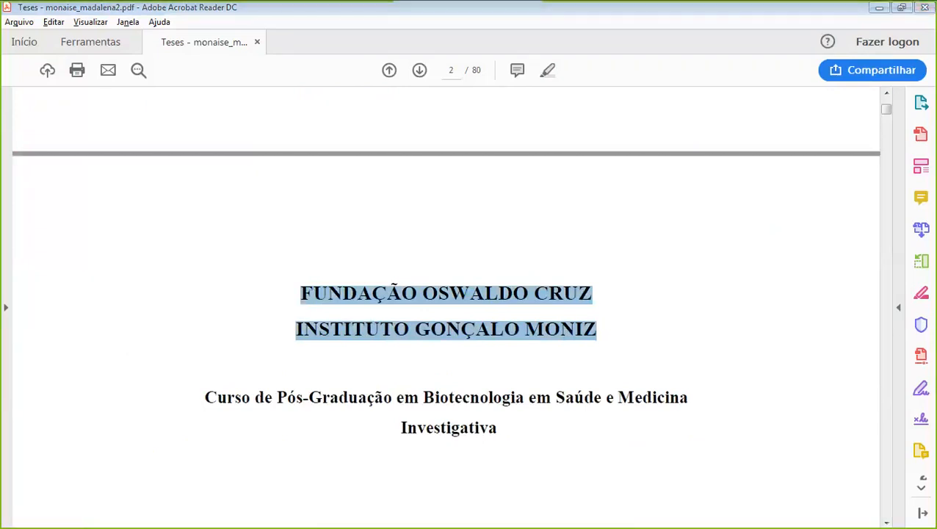
Switch to the Word document and replace its thesis title text with the copied institution names
key(alt+Tab)
key(alt+Tab)
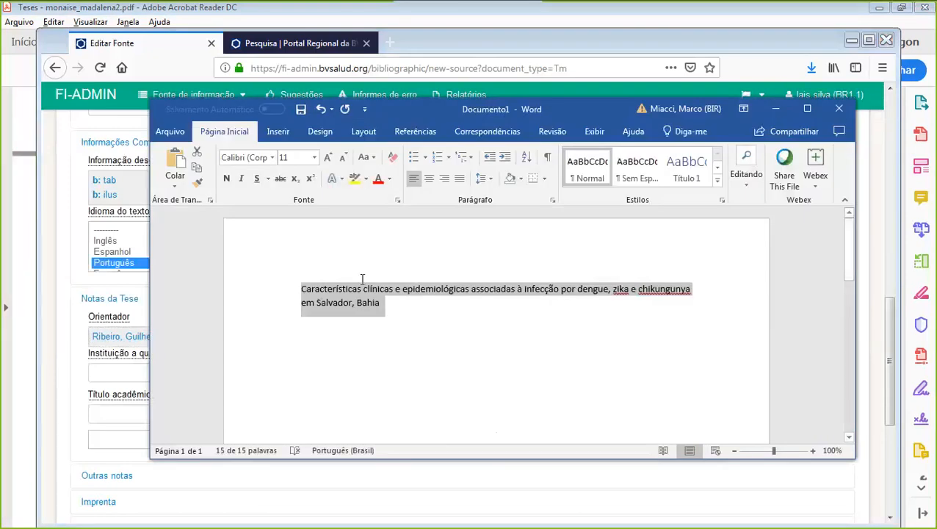
click(397, 313)
triple_click(277, 292)
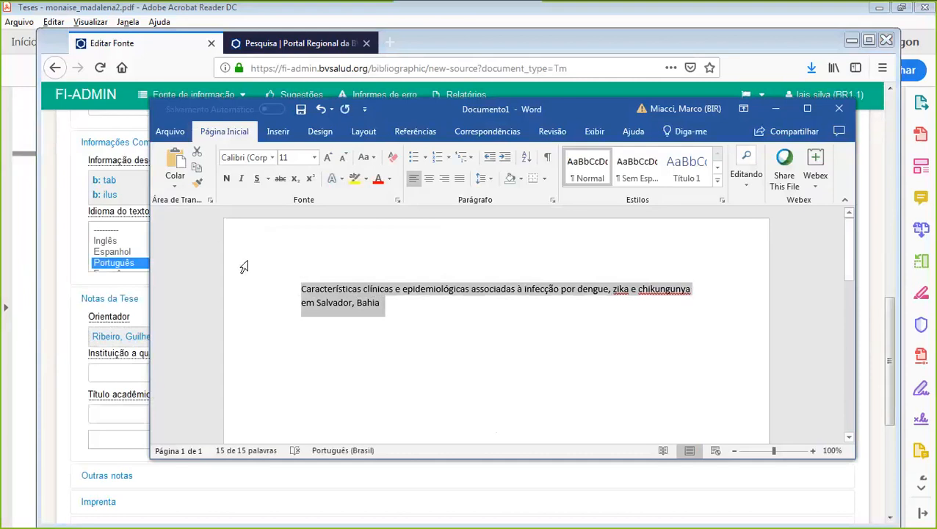
key(ctrl+v)
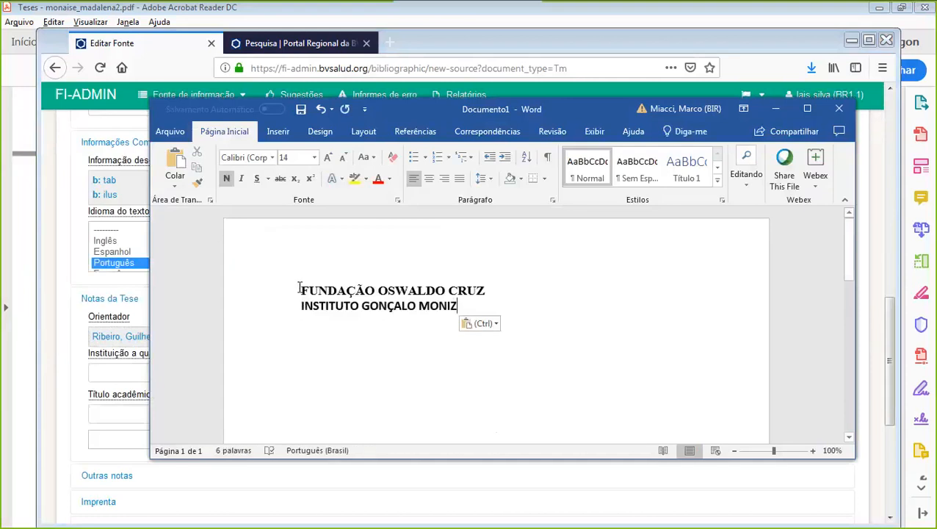
Change the case of both institution names in the Word document to capitalize each word
drag(300, 292, 442, 315)
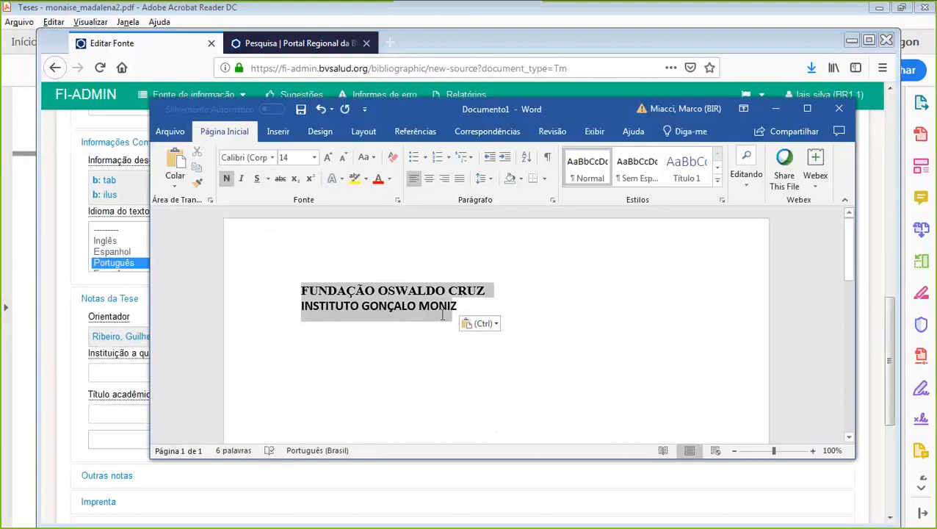
click(373, 158)
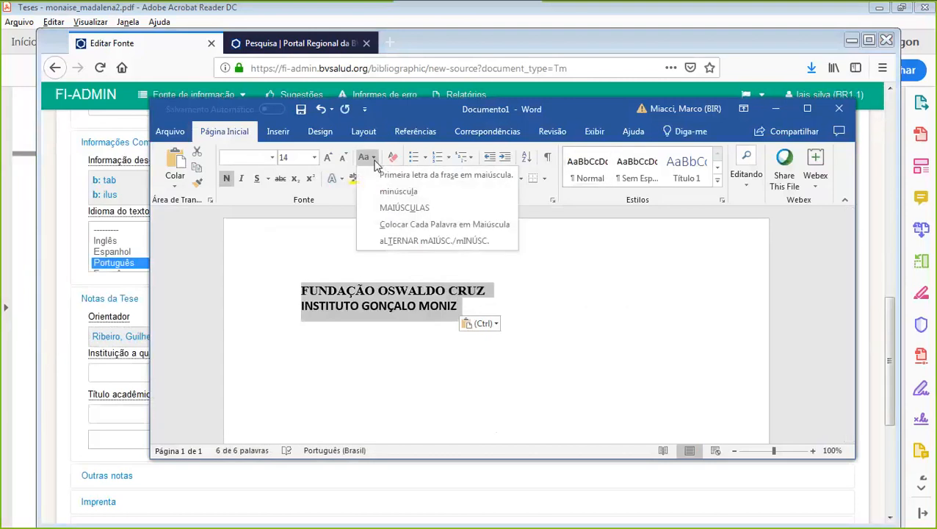
click(398, 227)
click(470, 311)
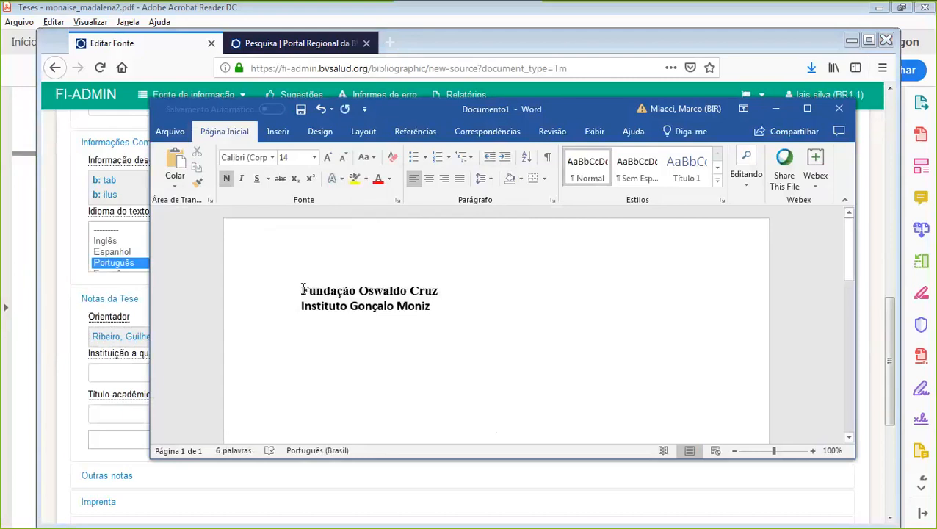
Copy Fundação Oswaldo Cruz from Word into Instituição a qual se apresenta in the FI-Admin form, ending it with a period
drag(301, 290, 440, 291)
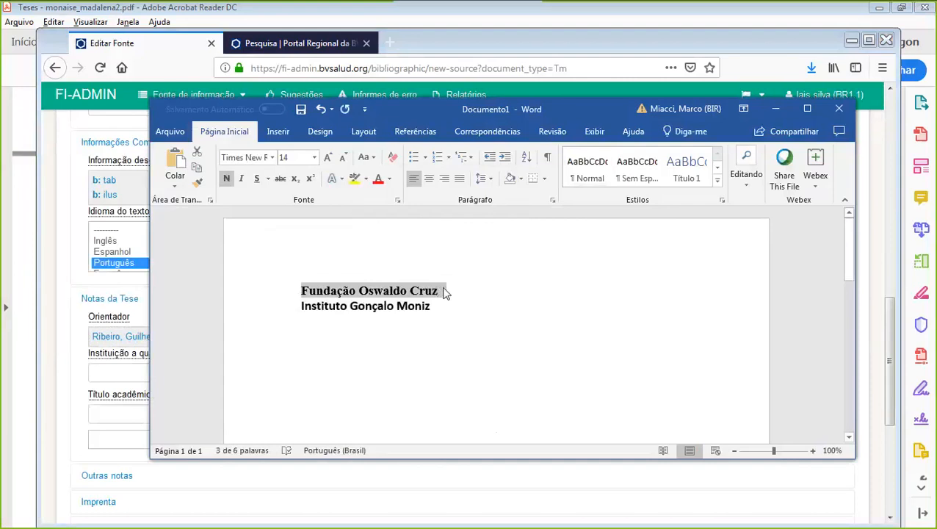
key(alt+Tab)
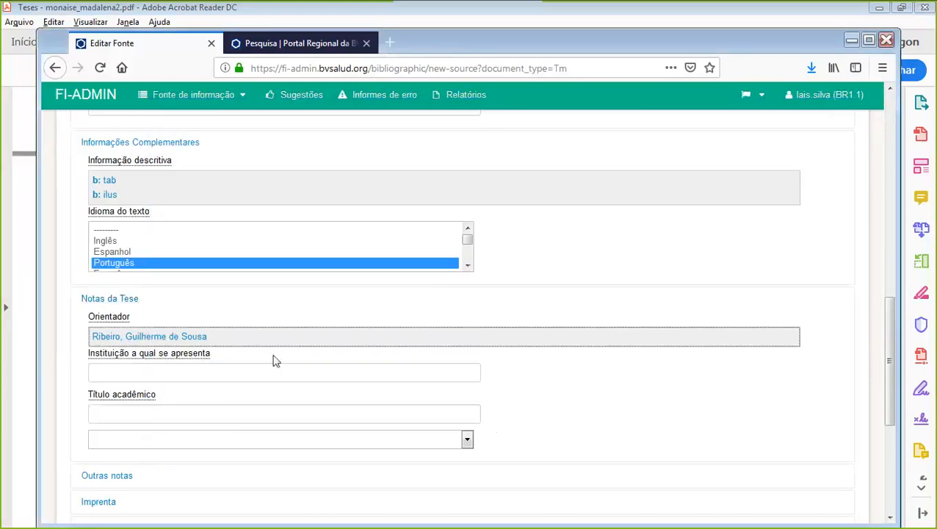
click(178, 372)
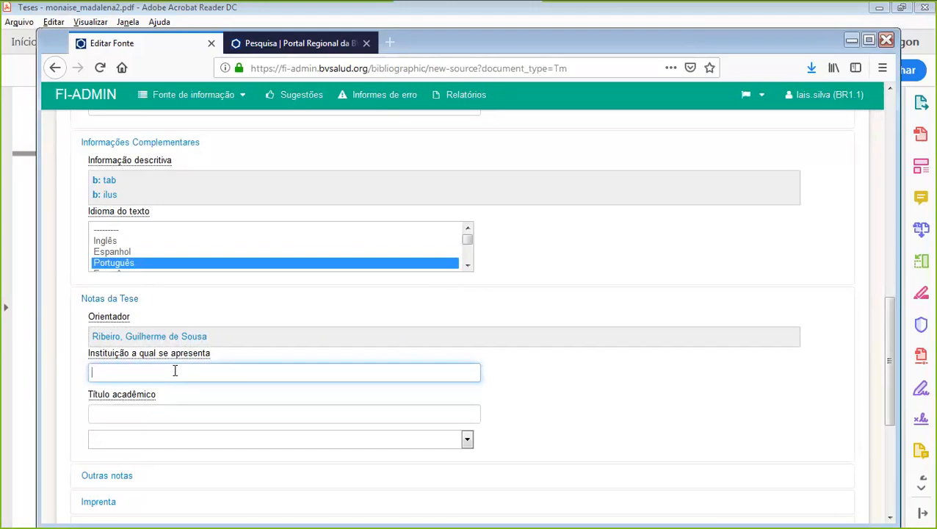
key(ctrl+v)
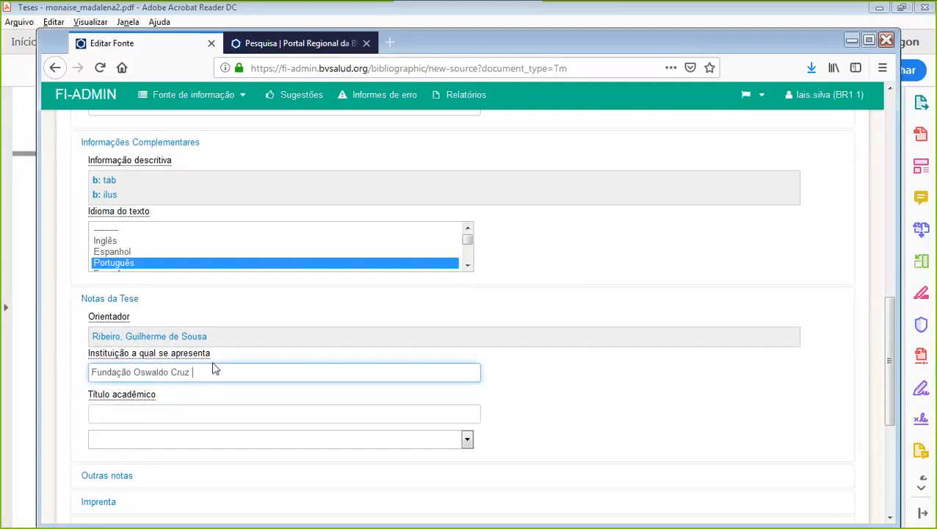
text(.)
Copy Instituto Gonçalo Moniz from Word and append it to Instituição a qual se apresenta in the FI-Admin form, followed by a period
key(alt+Tab)
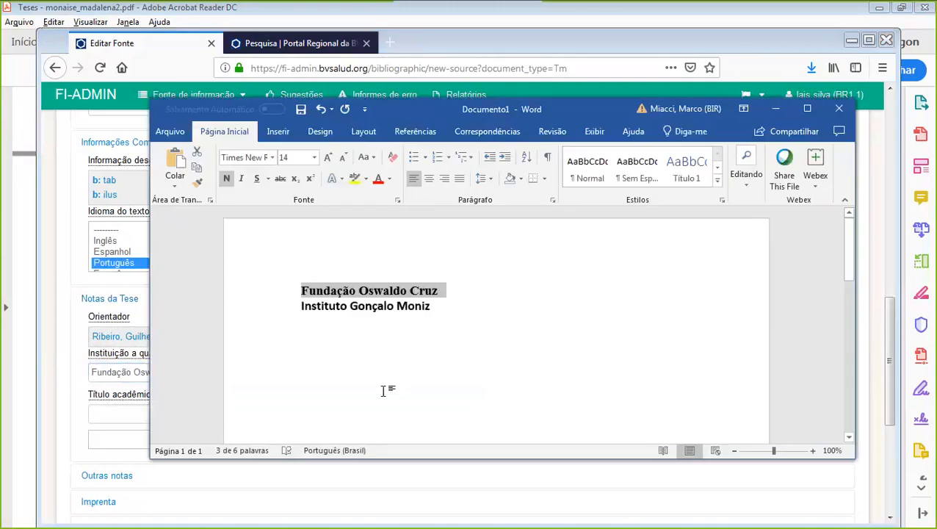
click(381, 365)
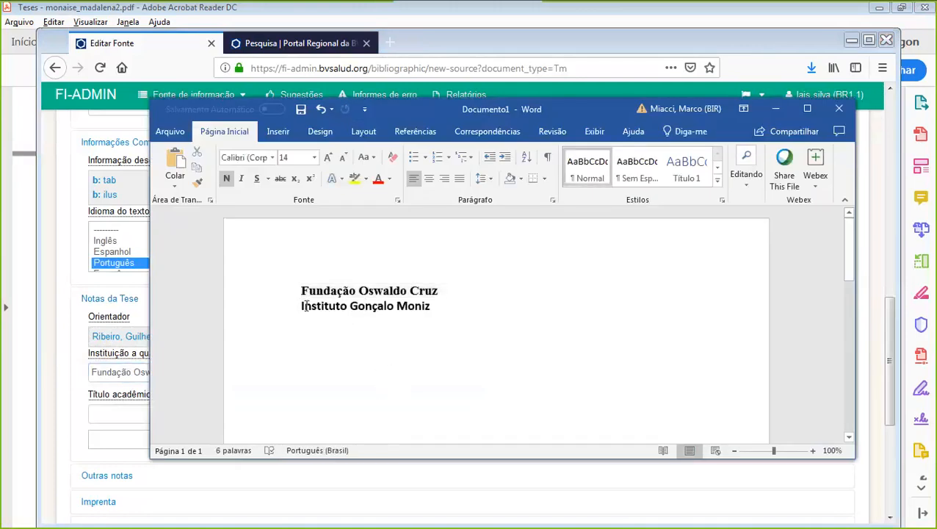
drag(302, 304, 428, 309)
key(ctrl+c)
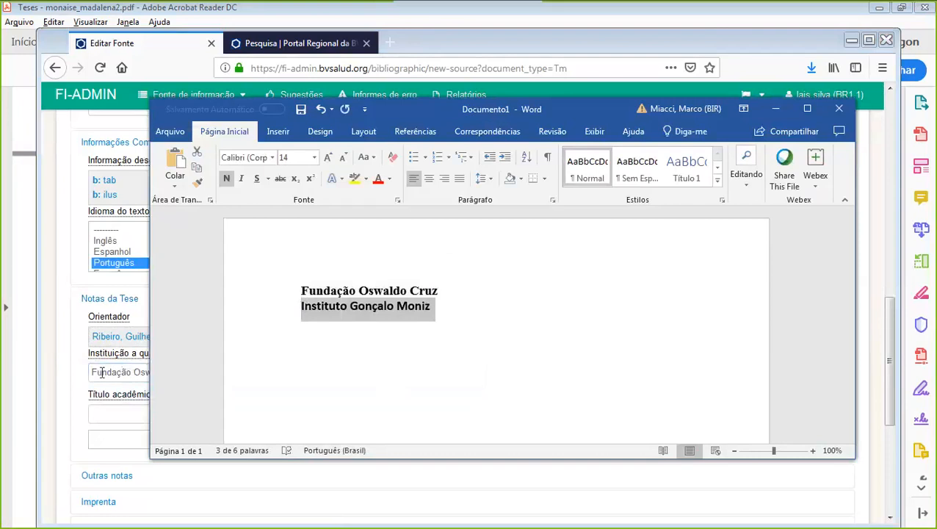
click(103, 372)
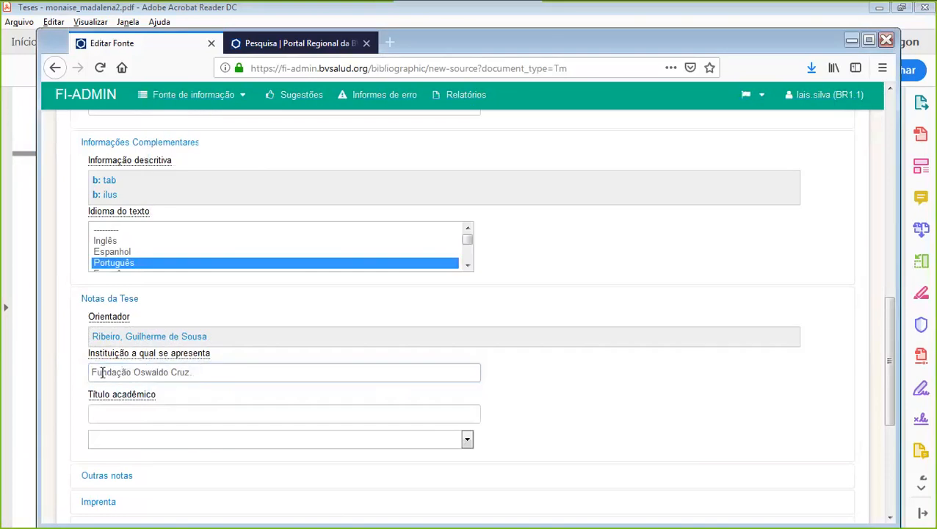
click(201, 372)
key(ctrl+v)
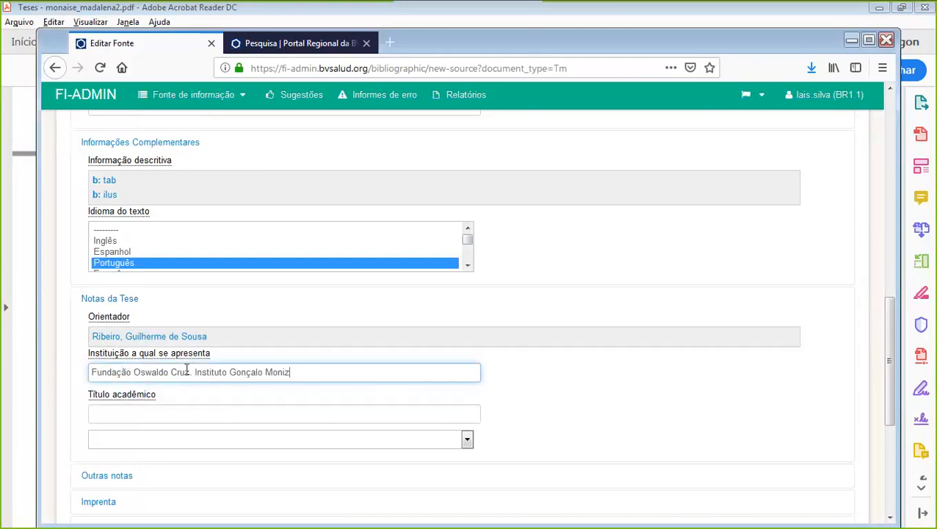
drag(192, 372, 72, 368)
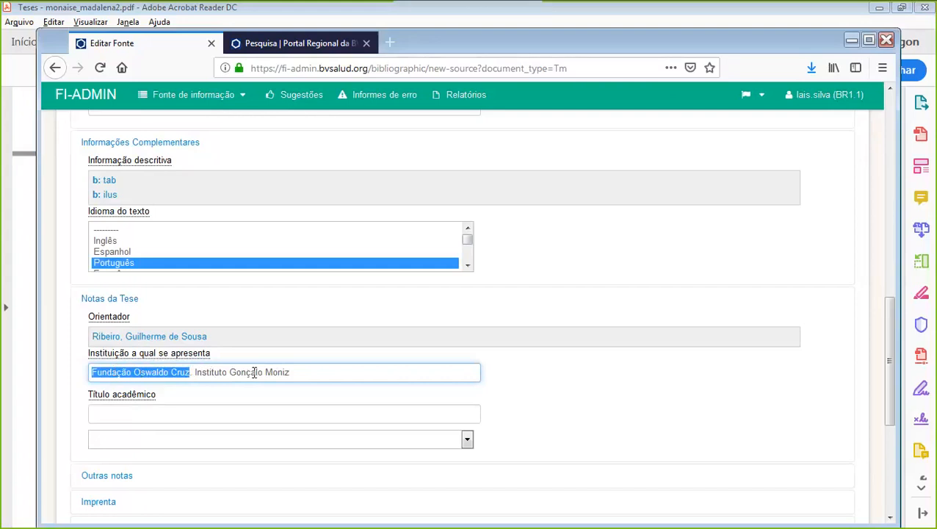
click(291, 371)
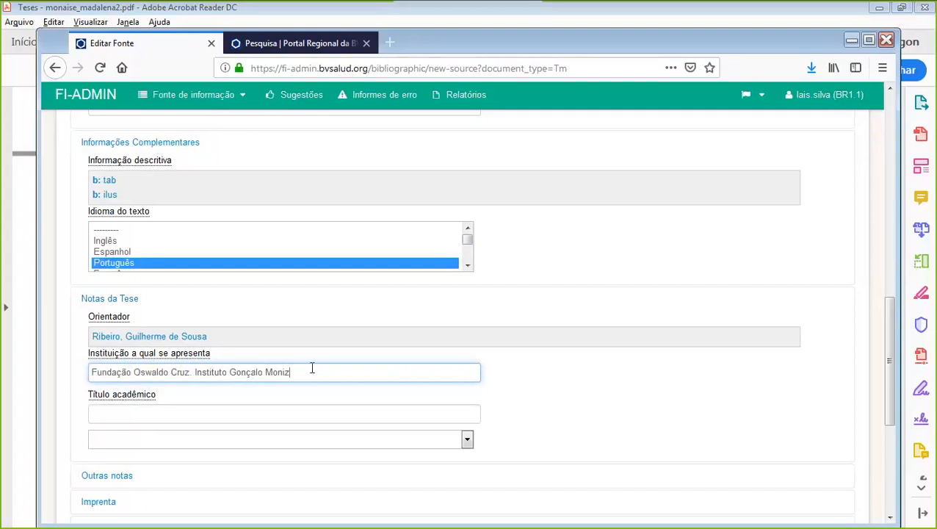
text(.)
Switch to the thesis PDF and select Pós-Graduação em Biotecnologia em Saúde e Medicina Investigativa on the title page
key(alt+Tab)
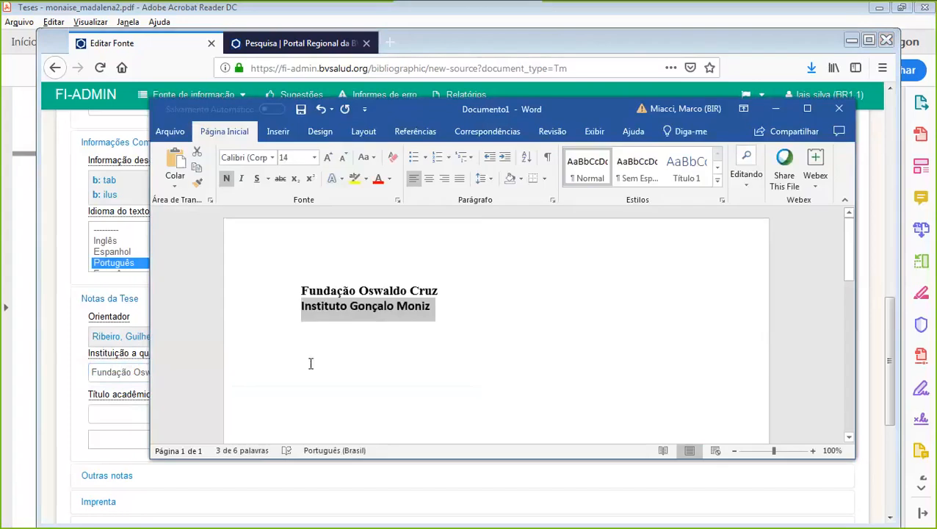
click(310, 363)
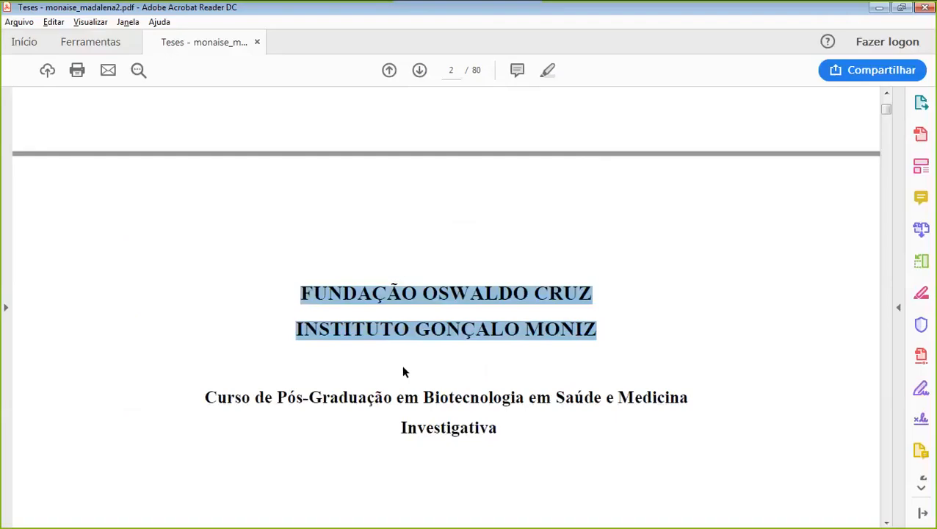
click(414, 362)
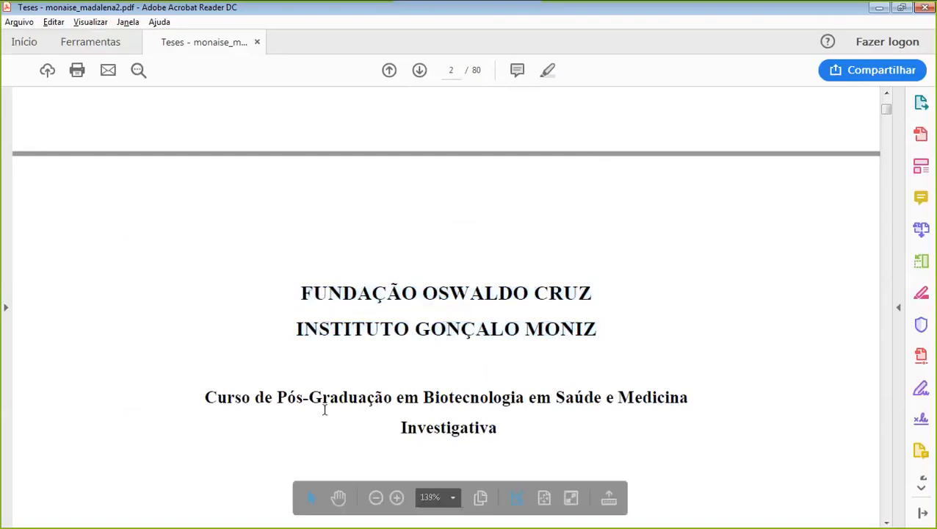
drag(287, 398, 525, 398)
click(280, 397)
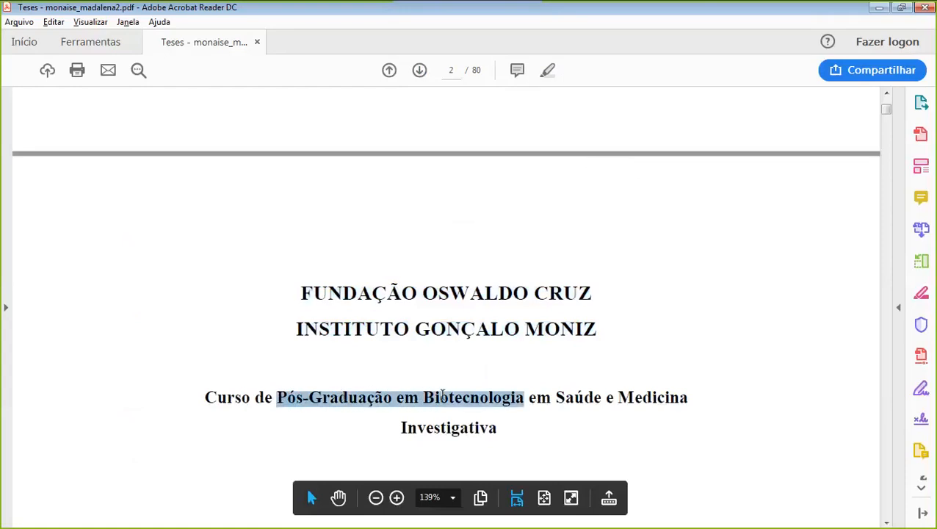
drag(443, 397, 601, 434)
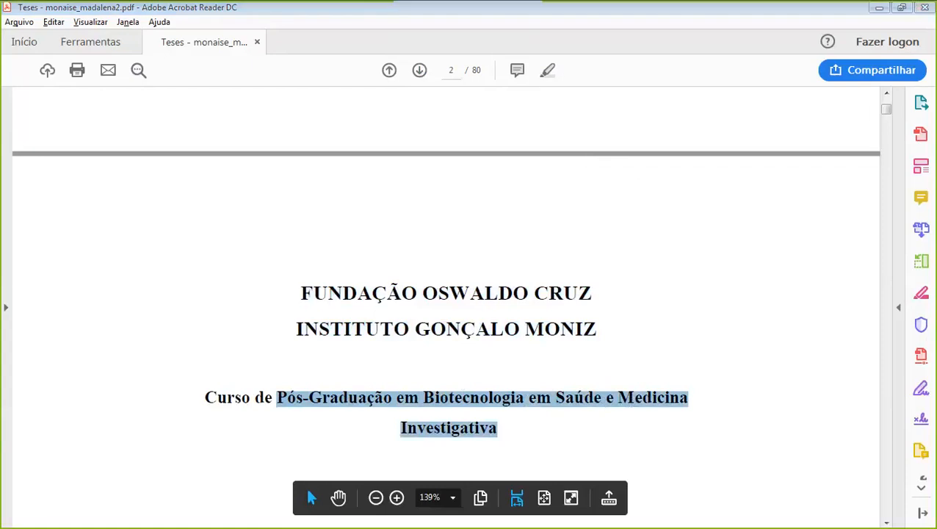
Paste Pós-Graduação em Biotecnologia em Saúde e Medicina Investigativa from the thesis PDF into Notepad and copy that name as plain text
key(alt+Tab)
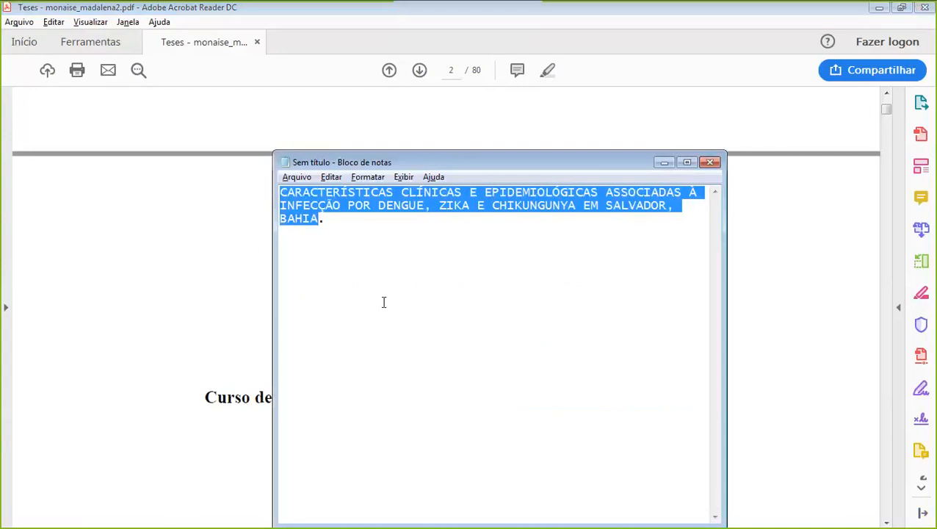
click(323, 224)
key(ctrl+a)
text(Pós-Graduação em Biotecnologia em Saúde e Medicina Investigativa CARACTERÍSTICAS)
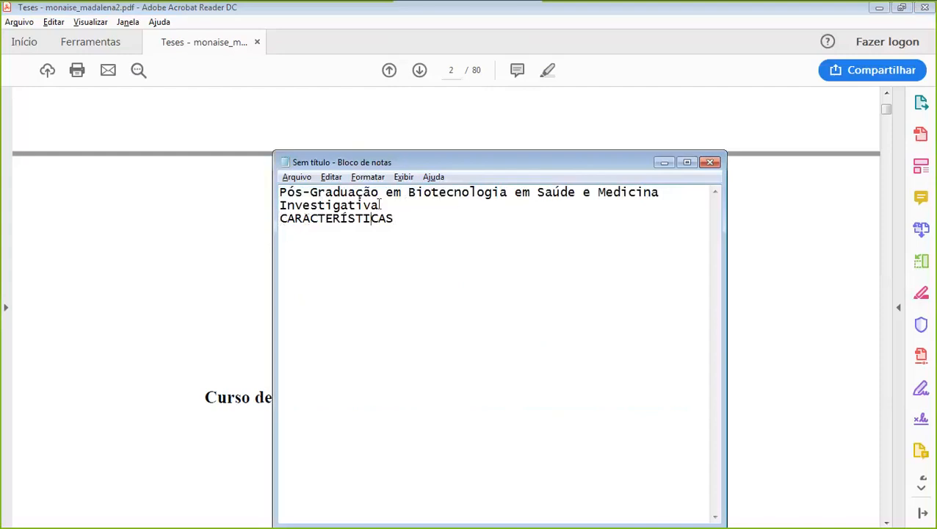
drag(379, 206, 279, 195)
key(ctrl+c)
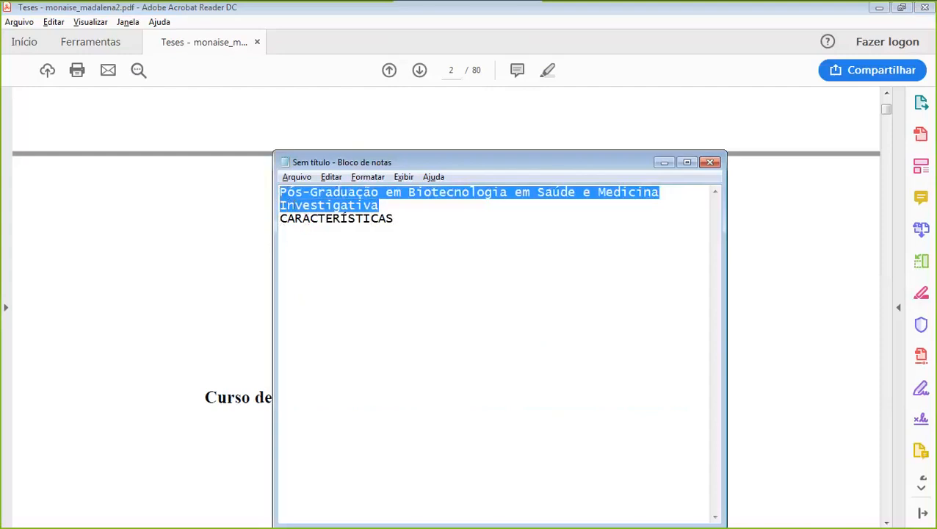
Append Pós-Graduação em Biotecnologia em Saúde e Medicina Investigativa to Instituição a qual se apresenta in FI-Admin and read the field's help
key(alt+Tab)
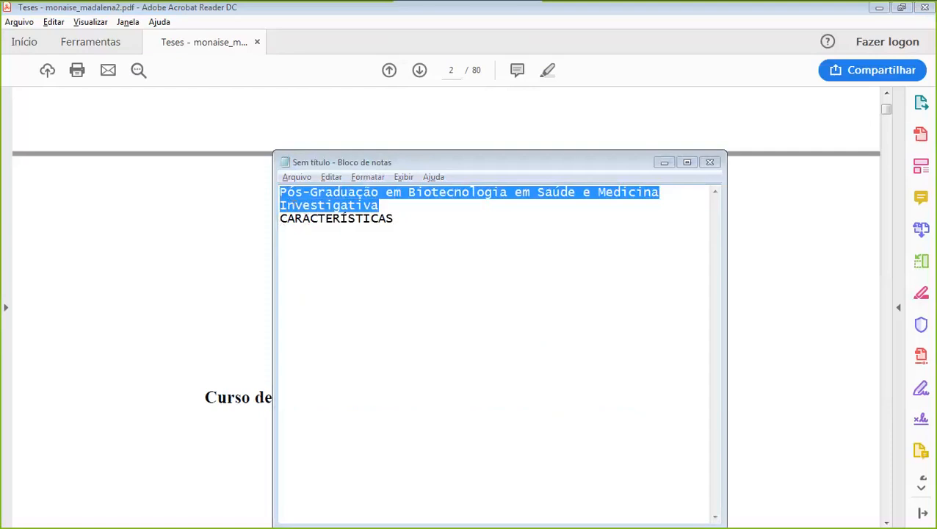
key(alt+Tab)
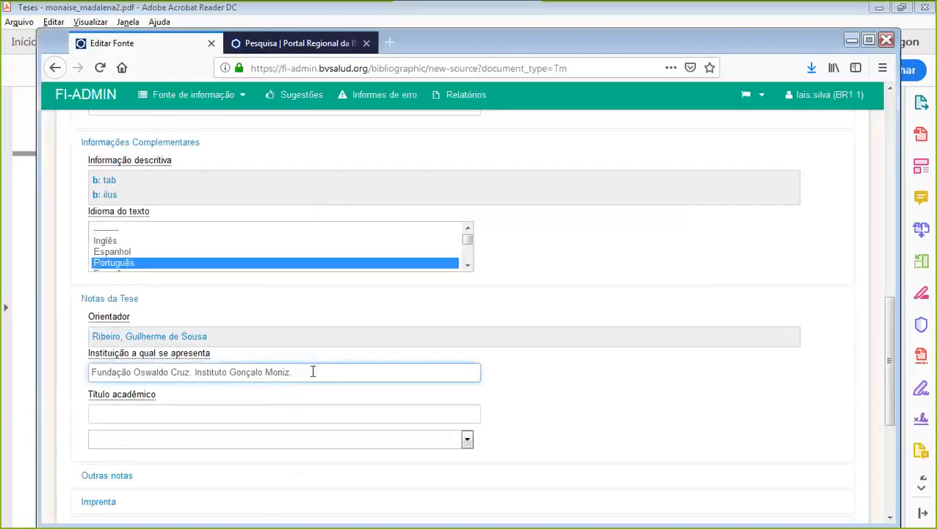
key(ctrl+v)
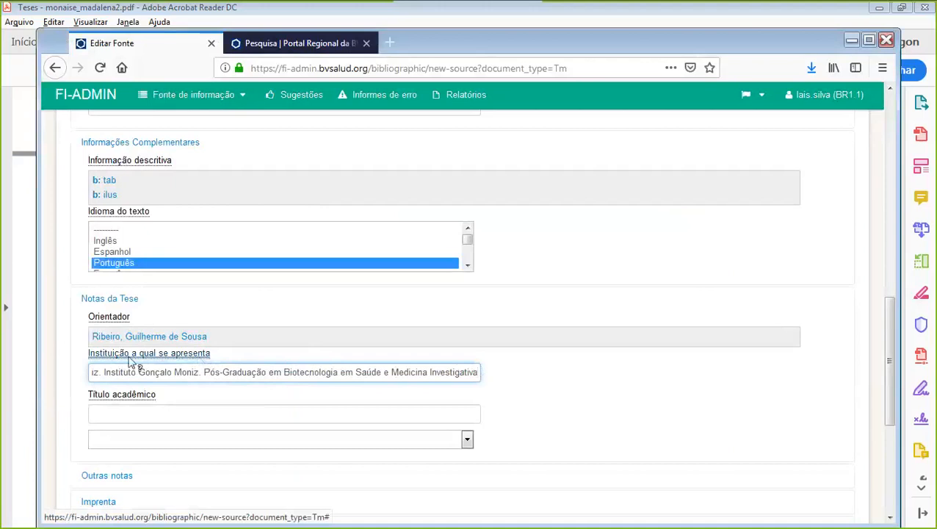
click(203, 355)
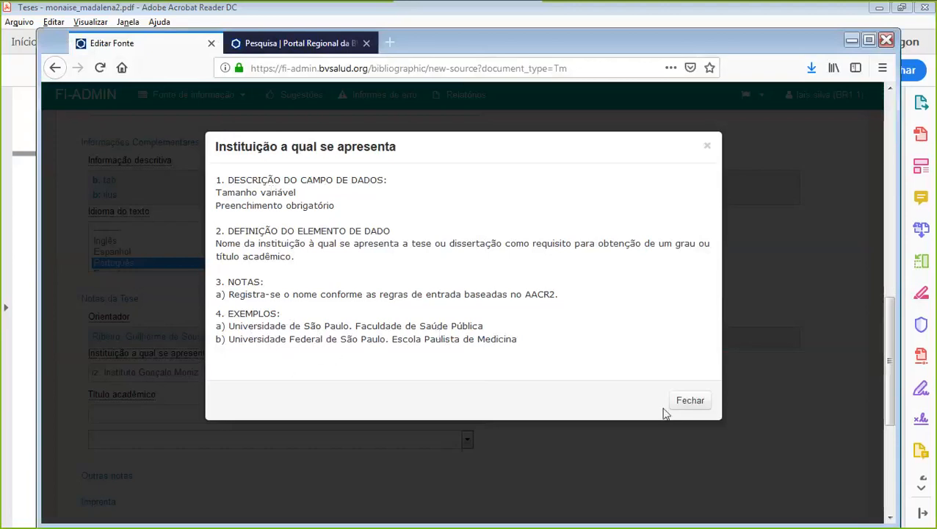
click(693, 405)
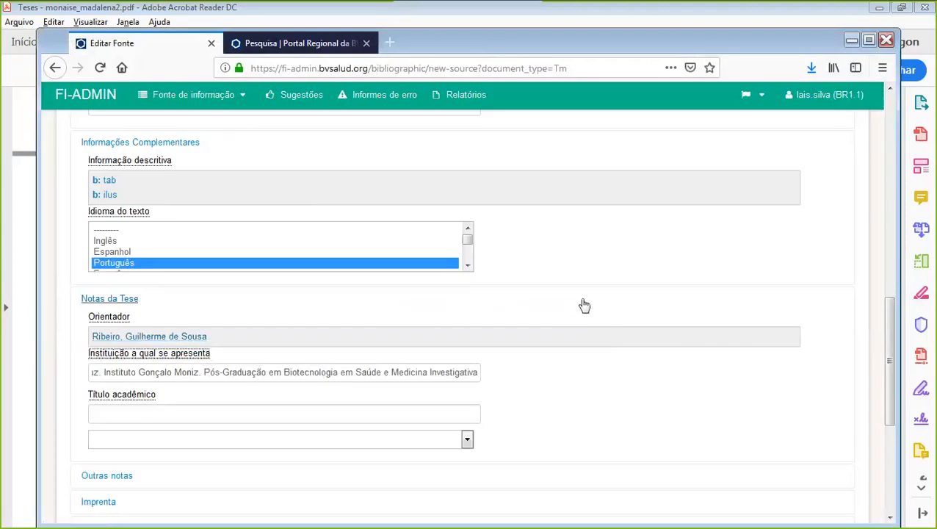
Set Título acadêmico to Doutor in Notas da Tese
click(212, 413)
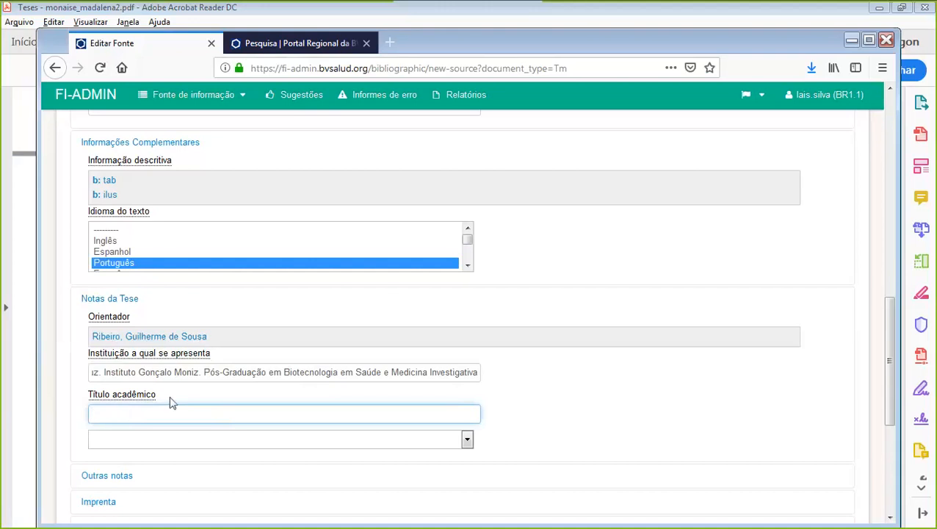
click(468, 439)
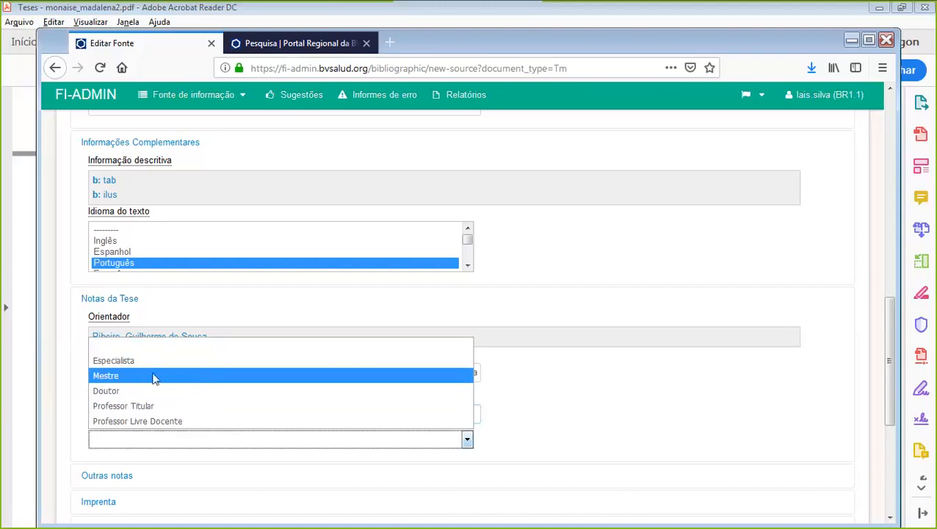
click(147, 391)
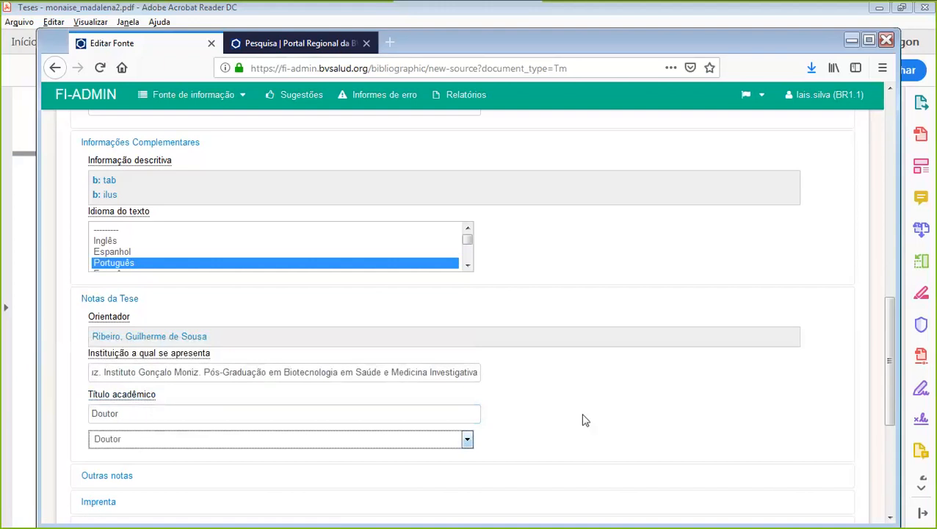
Expand the Outras notas and Imprenta sections and enter s.n as the Edição
scroll(581, 418, down, 2)
click(108, 337)
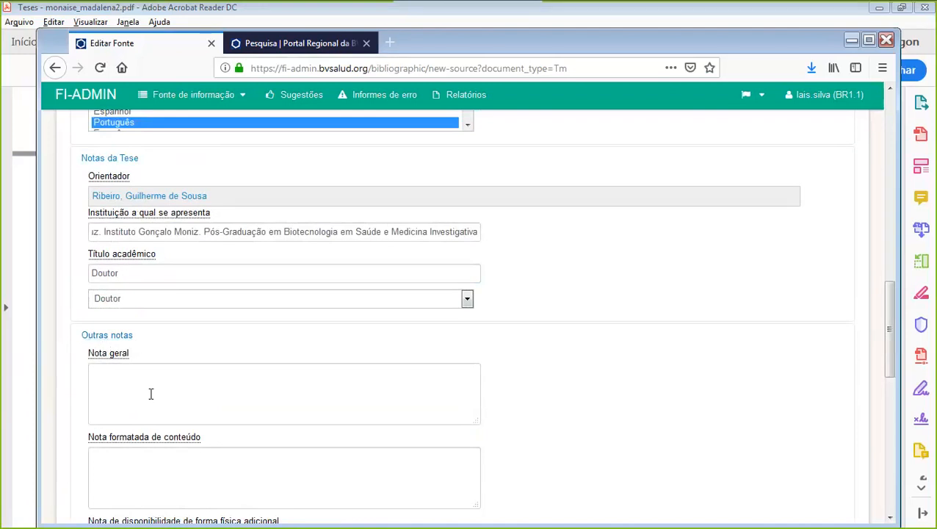
scroll(167, 378, down, 5)
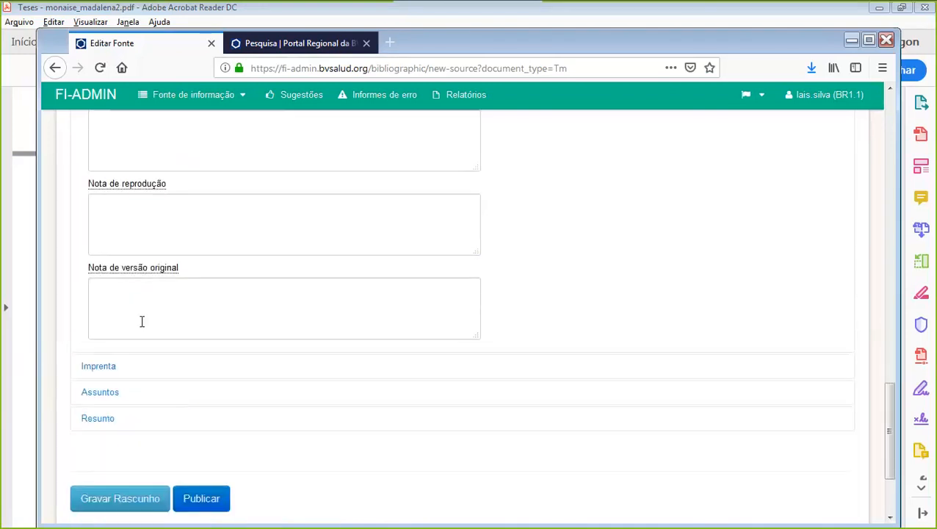
click(96, 367)
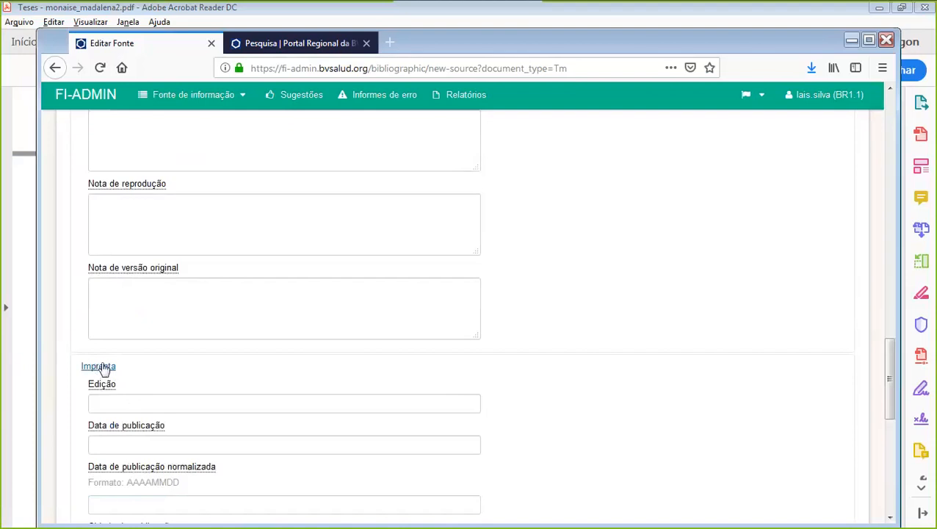
click(112, 403)
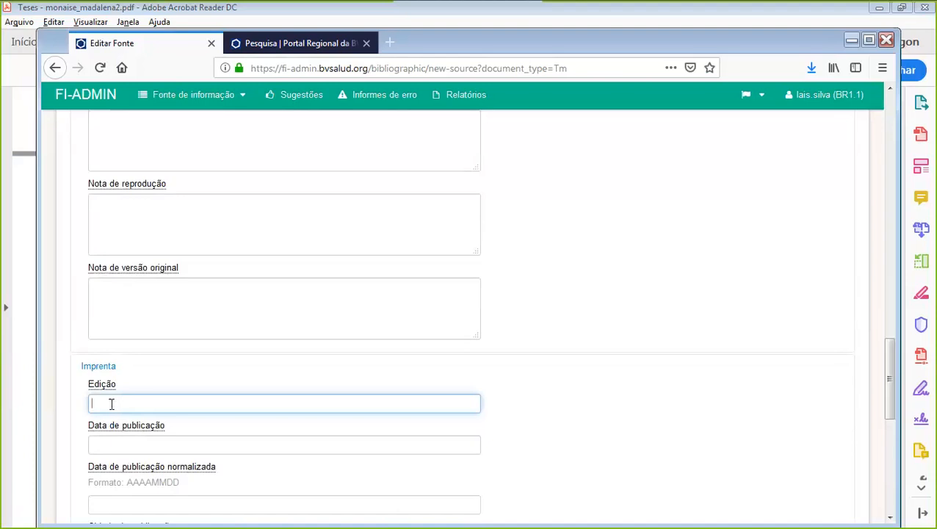
text(s.n)
Look up the year at the foot of the thesis PDF's title page and enter 2018 as Data de publicação in FI-Admin
click(116, 442)
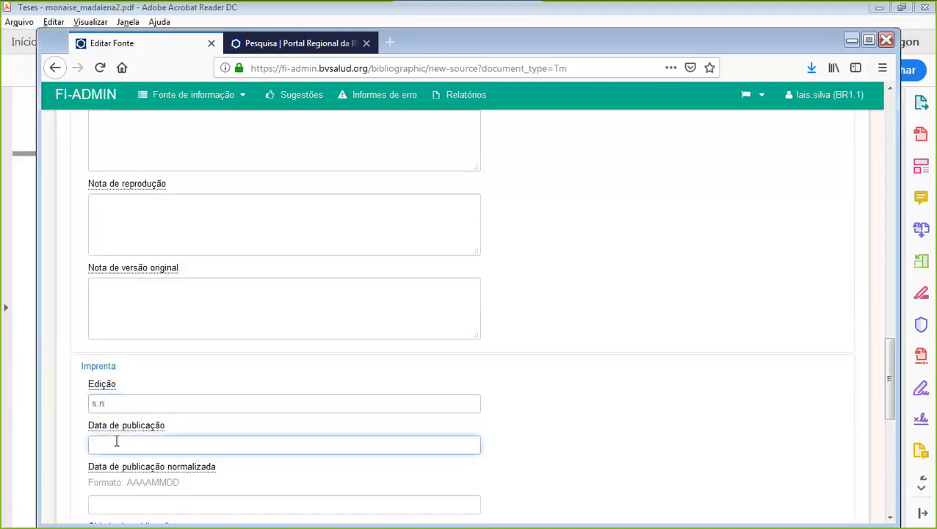
key(alt+Tab)
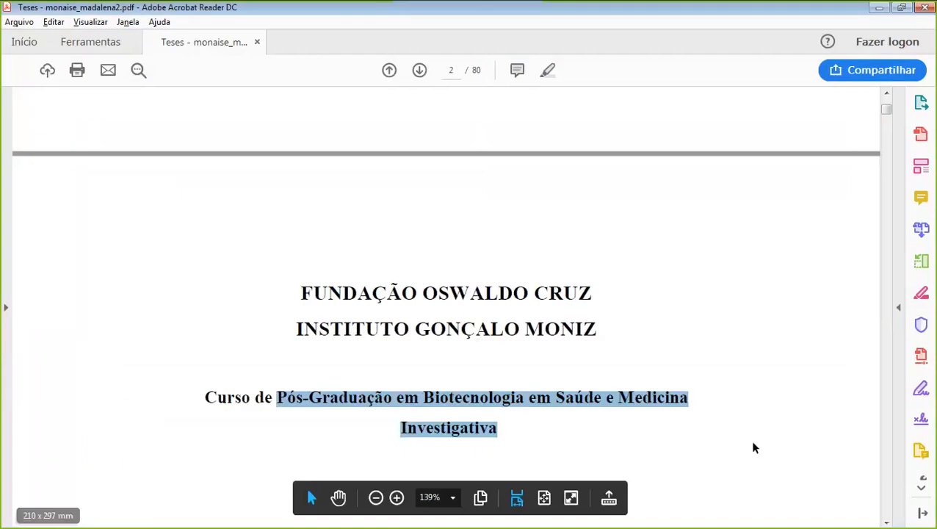
click(743, 313)
scroll(743, 317, down, 10)
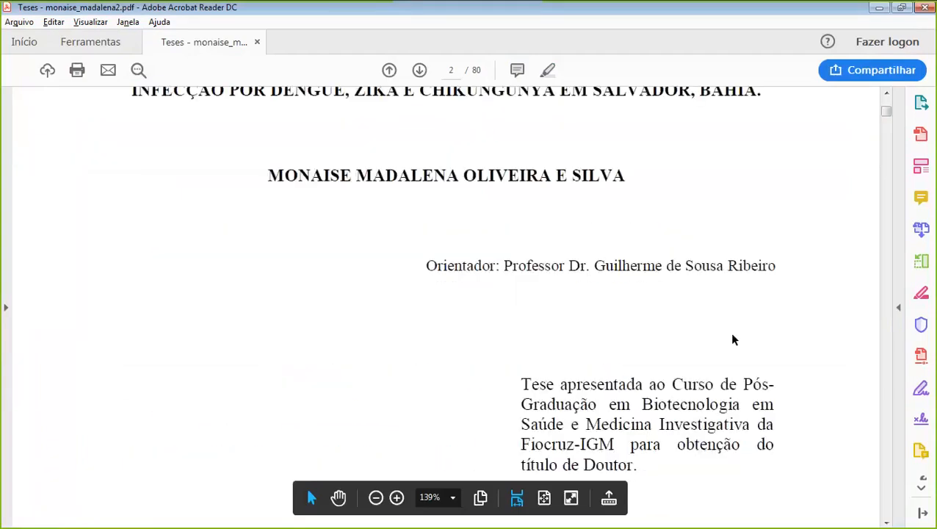
scroll(729, 350, down, 3)
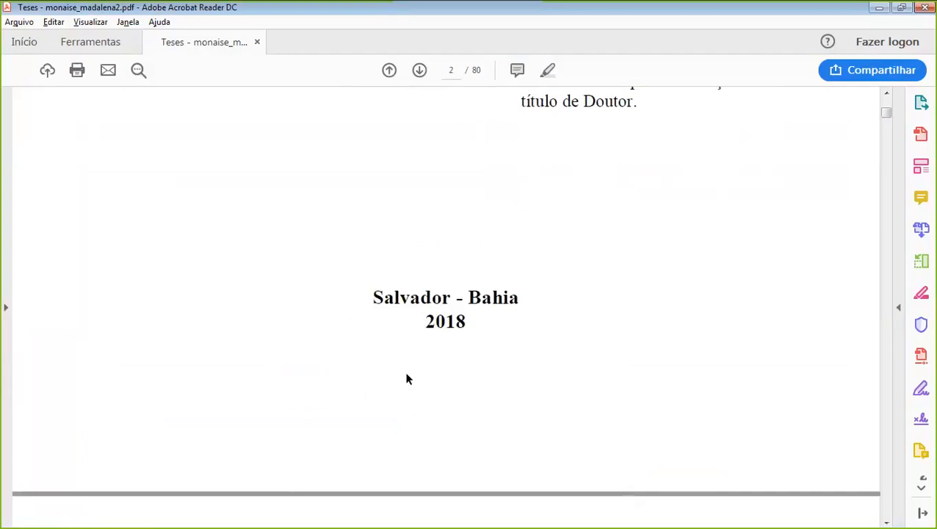
key(alt+Tab)
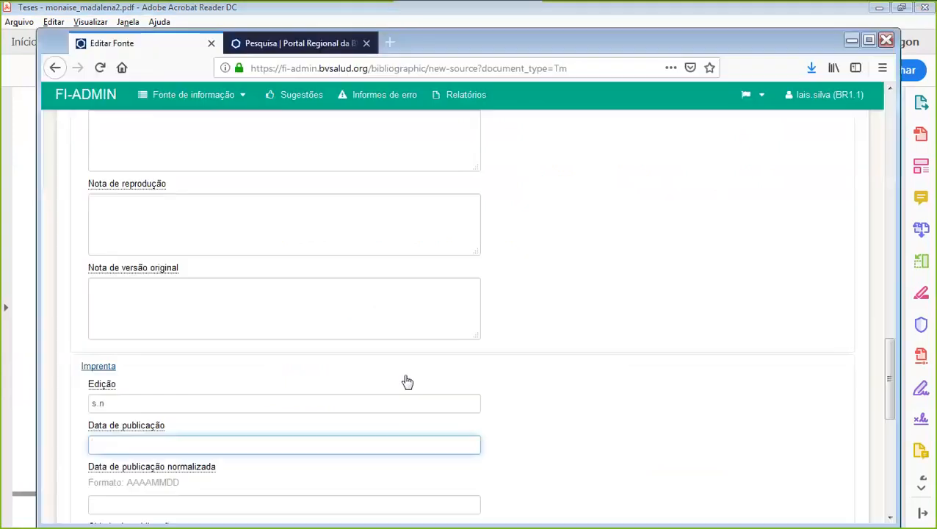
click(123, 440)
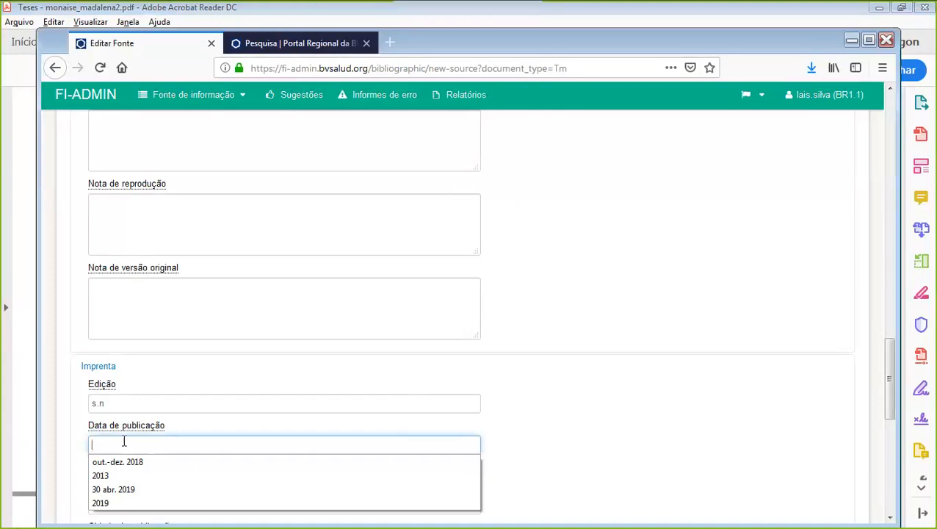
text(2018)
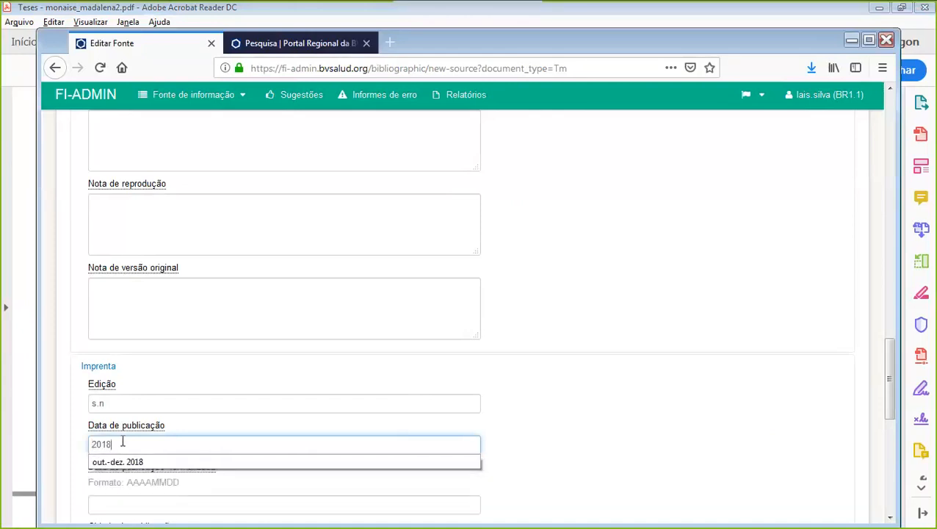
key(Escape)
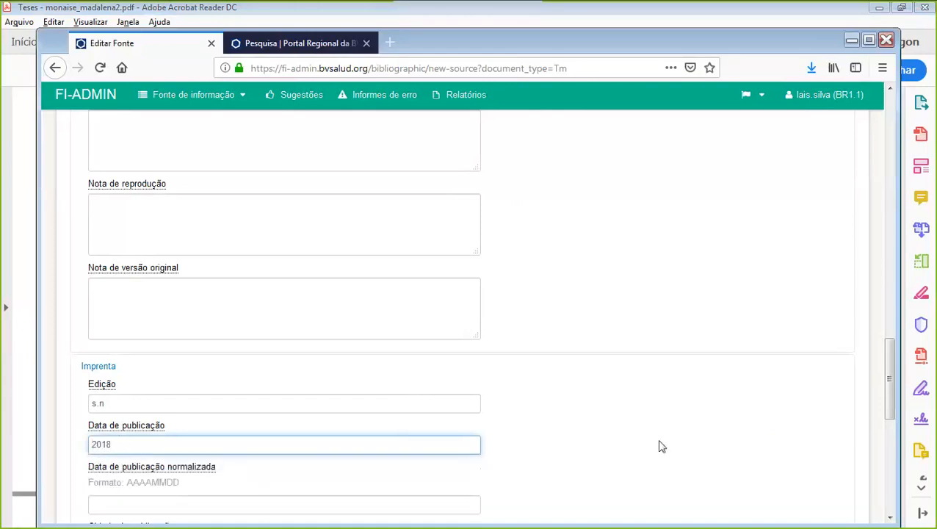
click(659, 446)
Enter 20180000 as Data de publicação normalizada in the Imprenta section
scroll(659, 443, down, 3)
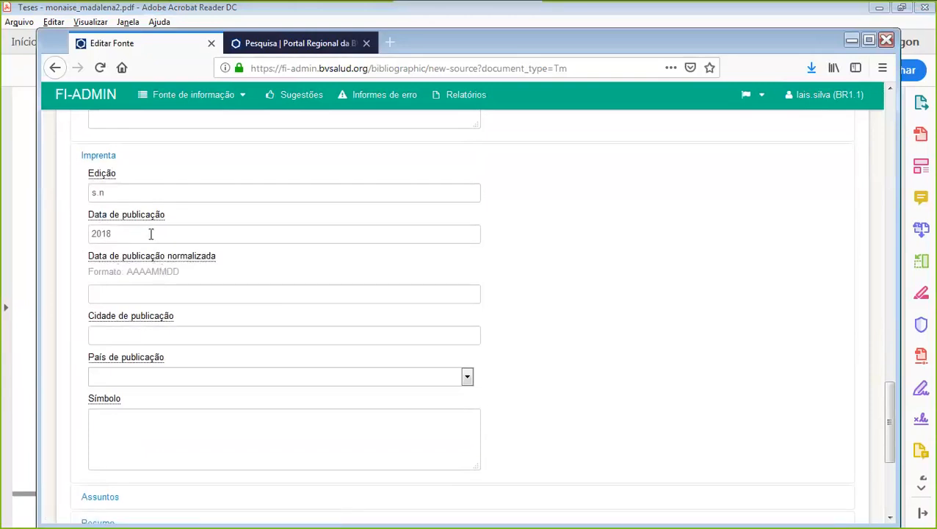
click(120, 295)
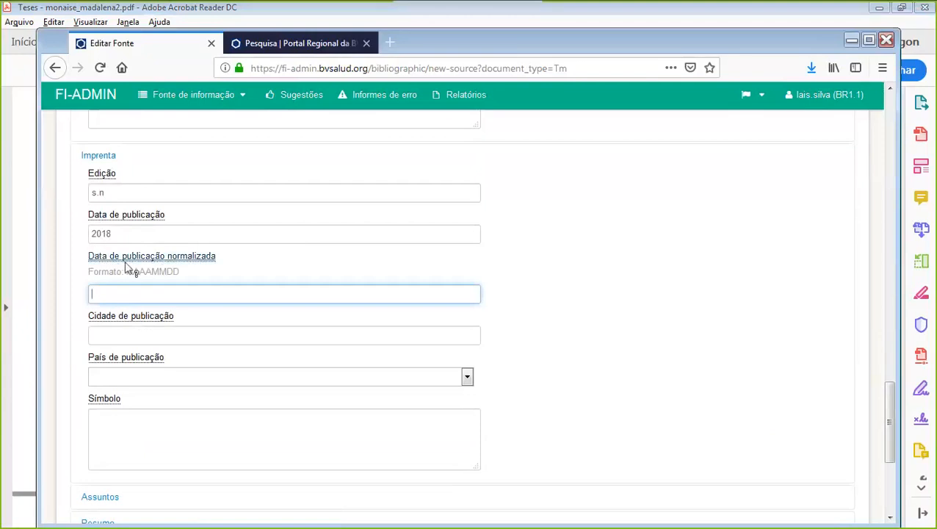
click(101, 295)
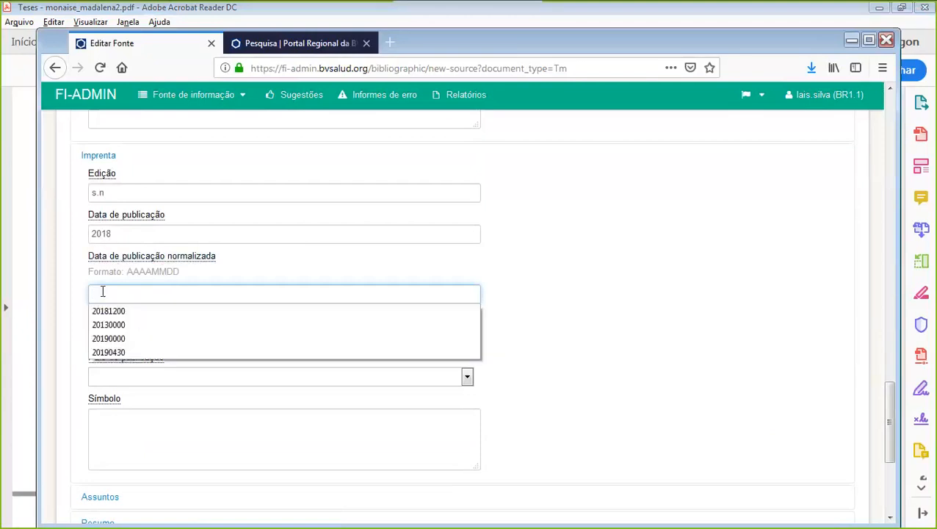
text(20180000)
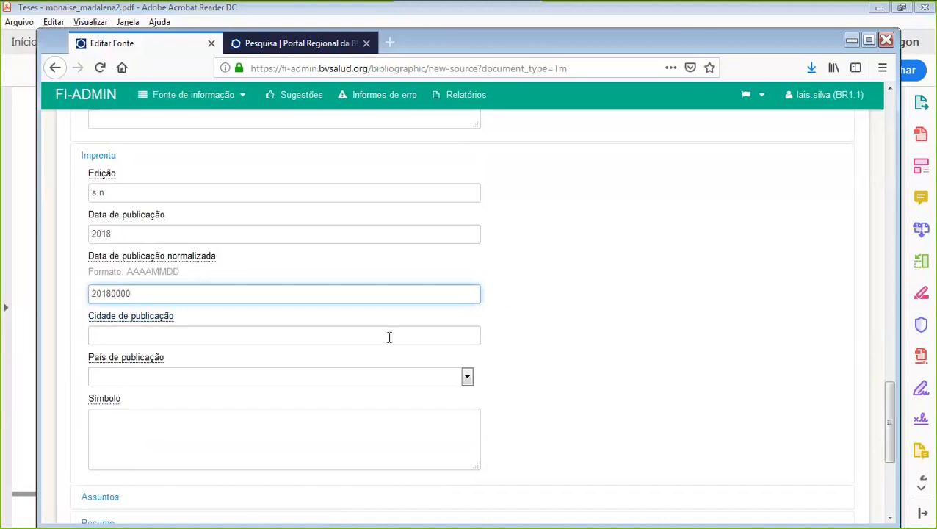
click(476, 483)
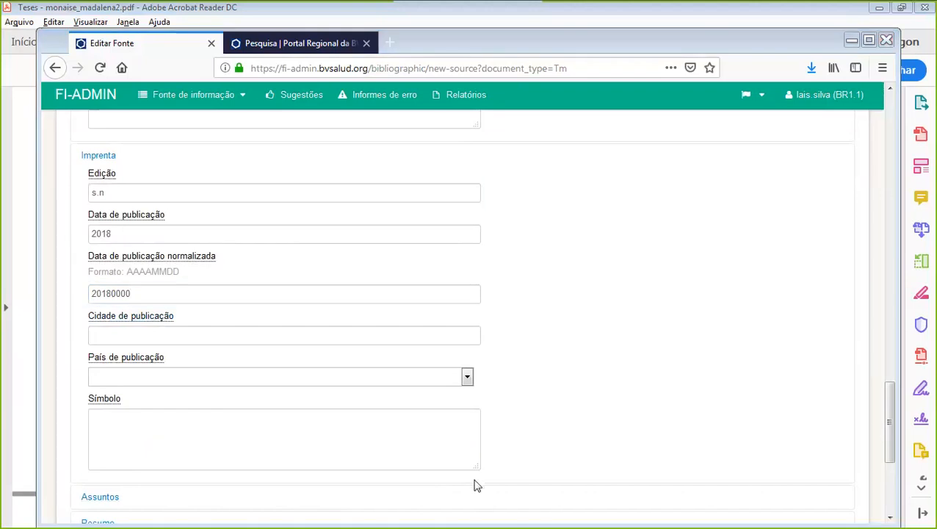
Check the city on the thesis PDF's title page and enter Salvador as Cidade de publicação in FI-Admin
key(alt+Tab)
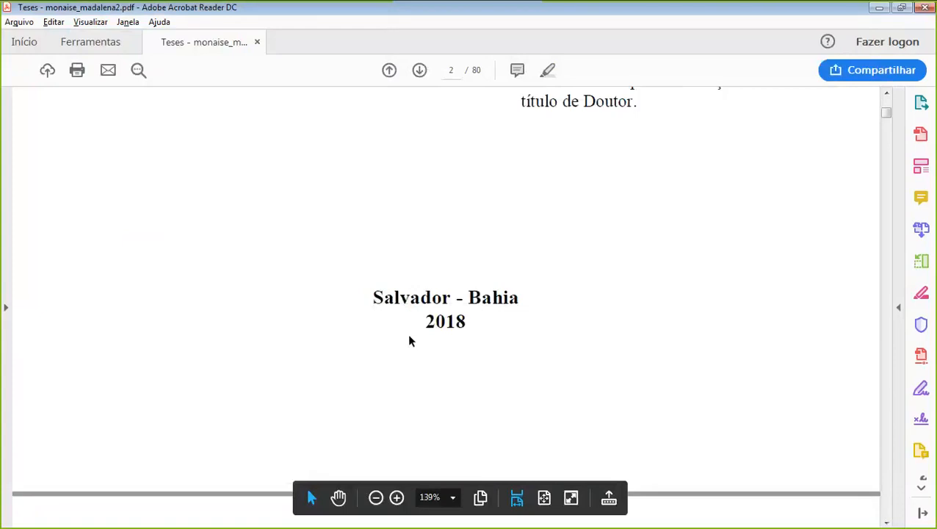
key(alt+Tab)
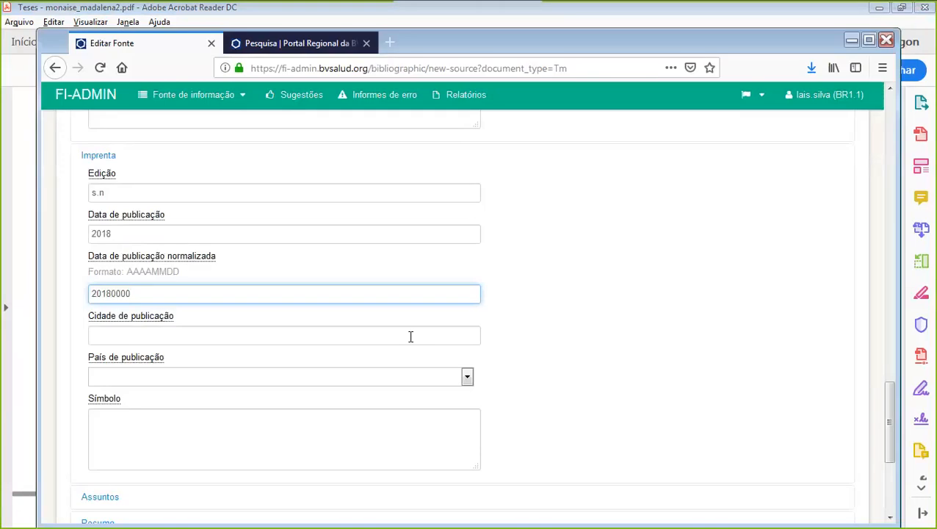
click(142, 332)
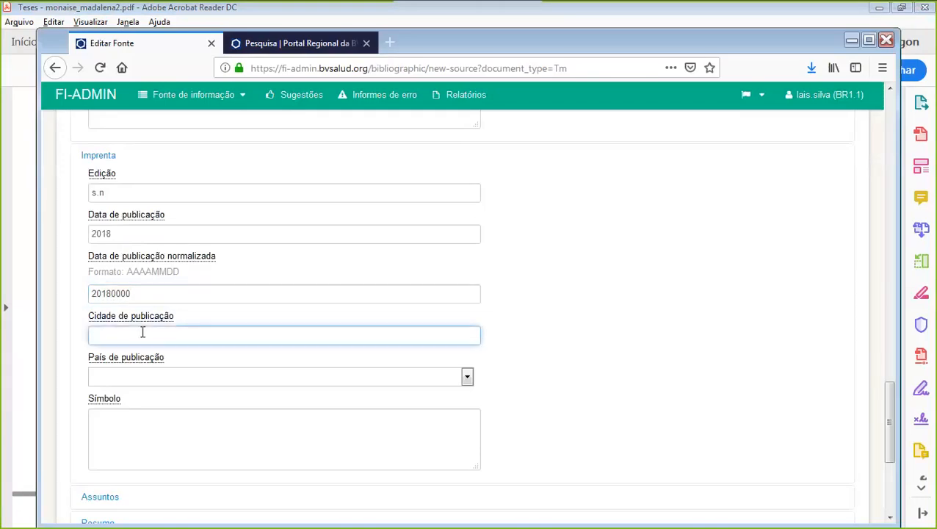
text(Saa)
text(lvador)
click(101, 335)
key(BackSpace)
Set País de publicação to Brasil and place the cursor in the Símbolo field
click(467, 377)
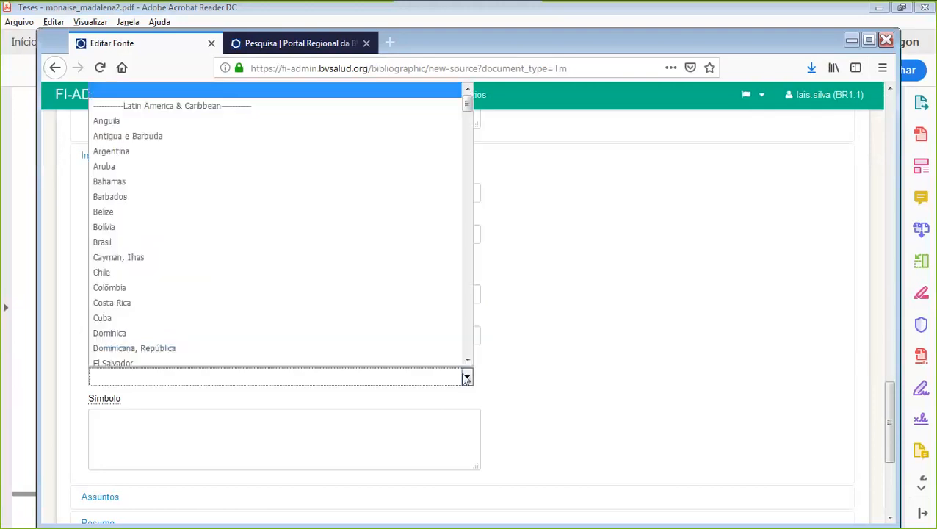
click(132, 241)
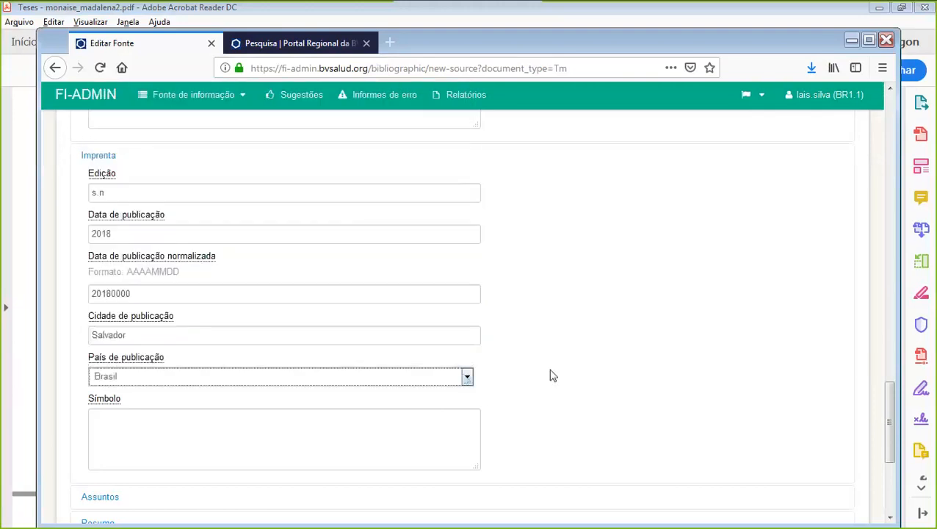
click(701, 376)
scroll(700, 376, down, 5)
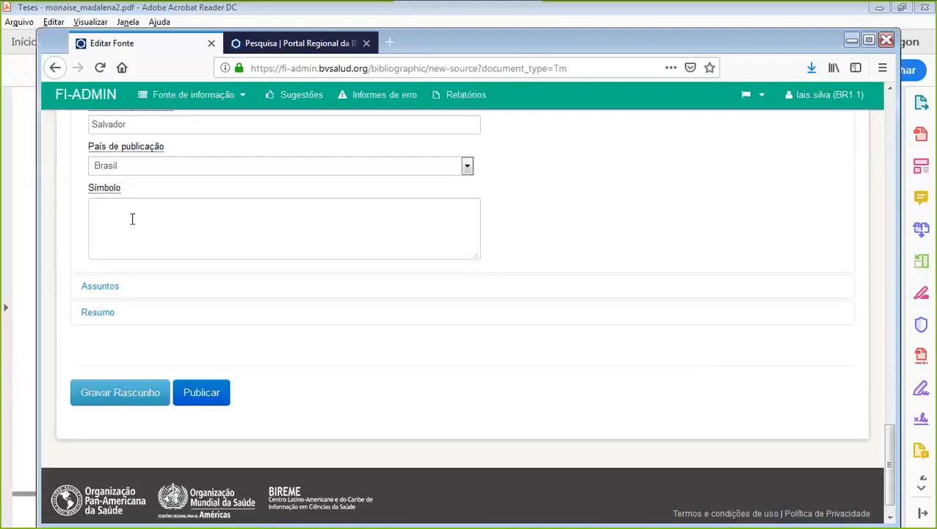
click(132, 219)
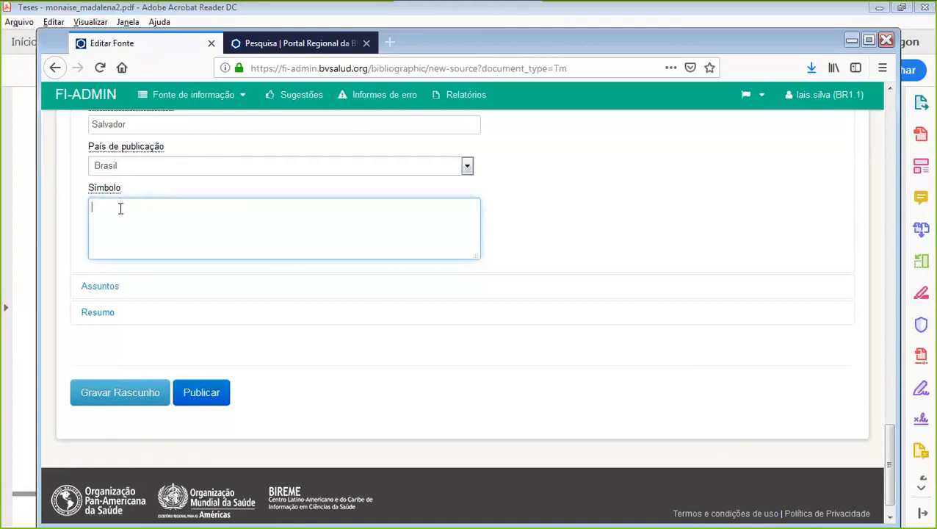
Expand the Assuntos section and copy the keywords "Epidemiologia, Arboviroses, Cronificação." from the Palavras-Chaves line below the Resumo in the thesis PDF in Acrobat Reader
click(100, 286)
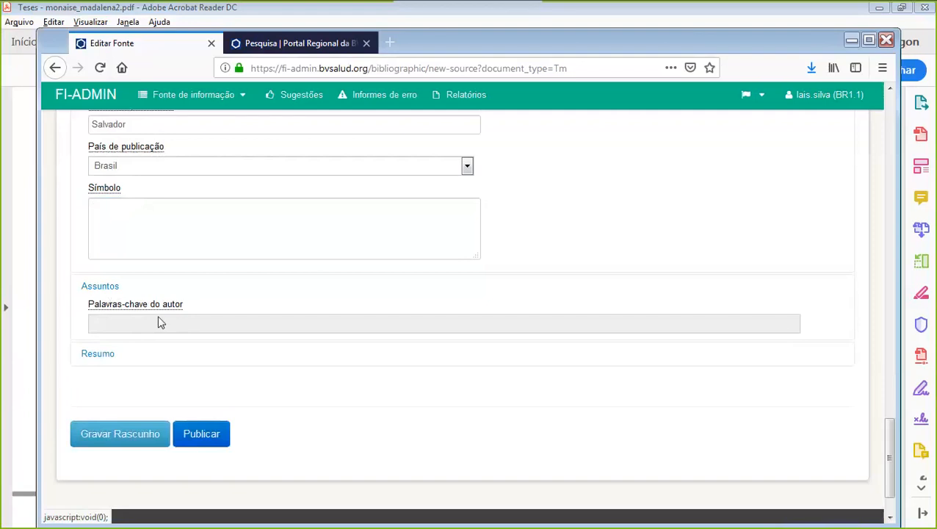
key(alt+Tab)
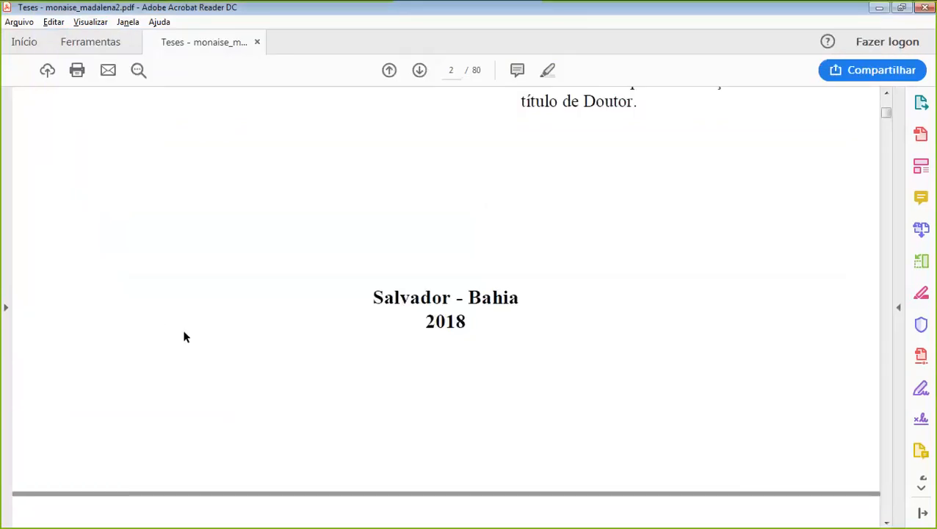
scroll(628, 293, down, 3)
scroll(503, 470, down, 20)
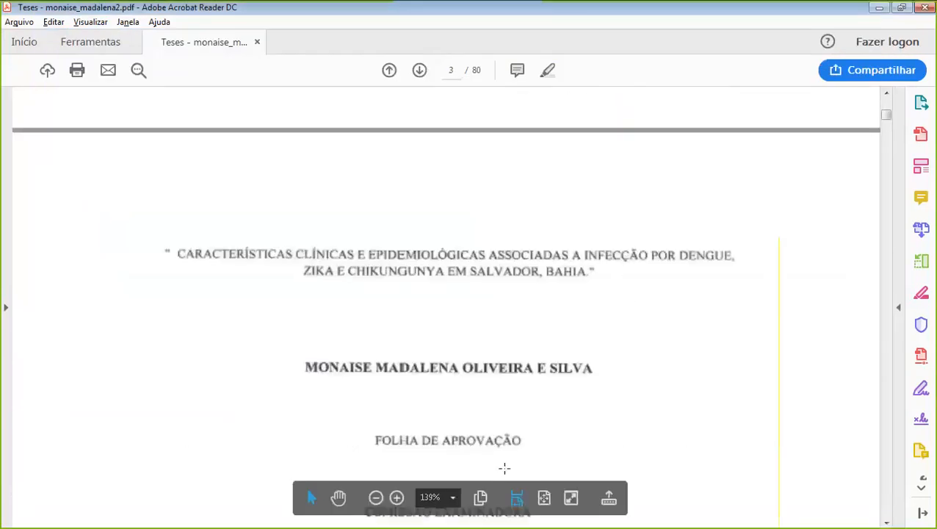
scroll(505, 471, down, 20)
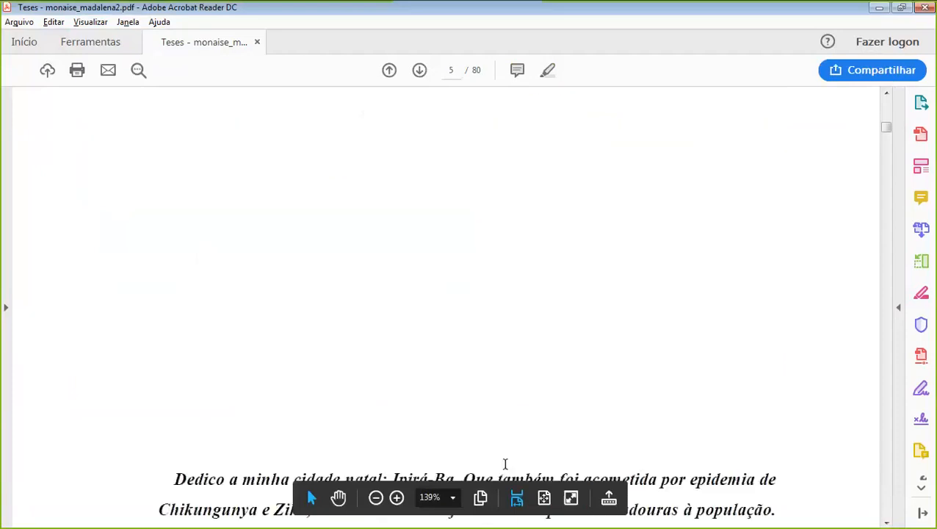
scroll(504, 455, down, 3)
scroll(503, 436, down, 8)
scroll(507, 419, down, 9)
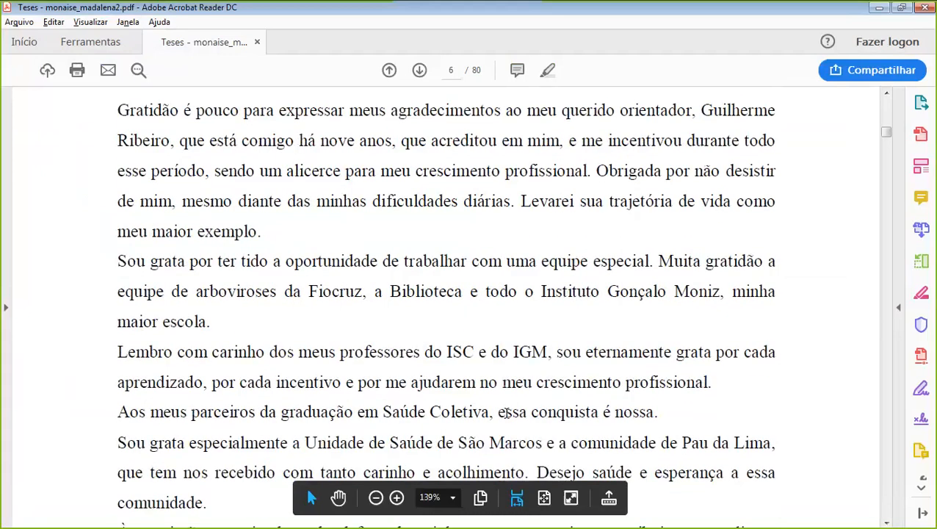
scroll(506, 415, down, 20)
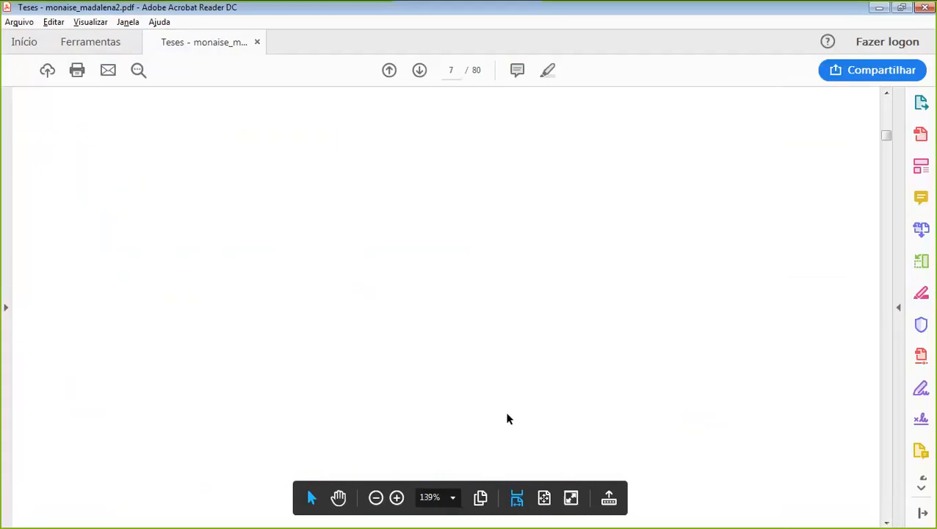
scroll(506, 418, down, 2)
scroll(507, 418, down, 10)
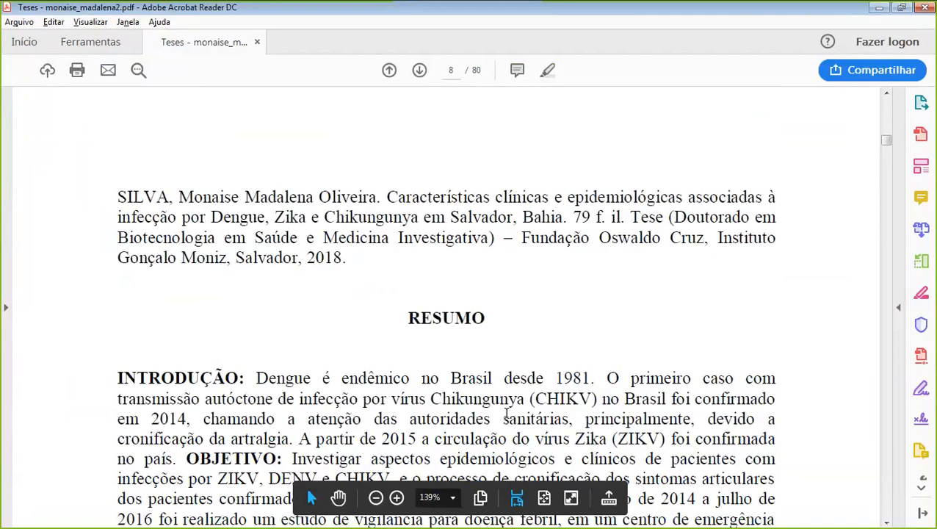
scroll(507, 412, down, 1)
scroll(506, 411, down, 10)
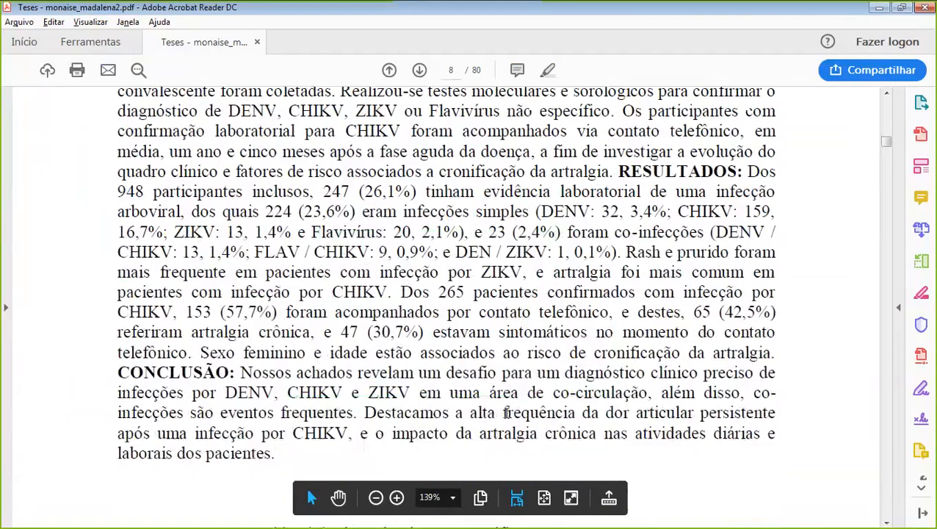
scroll(507, 413, down, 4)
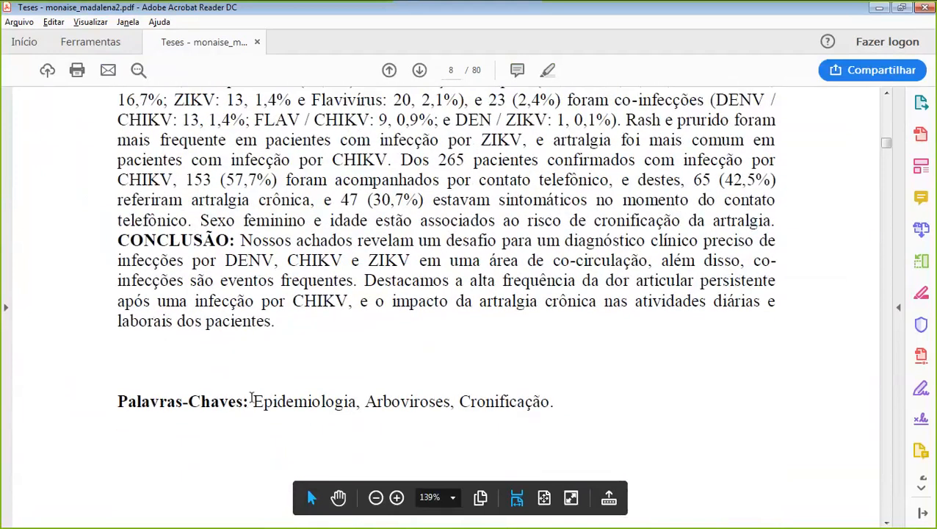
drag(251, 399, 575, 407)
key(ctrl+c)
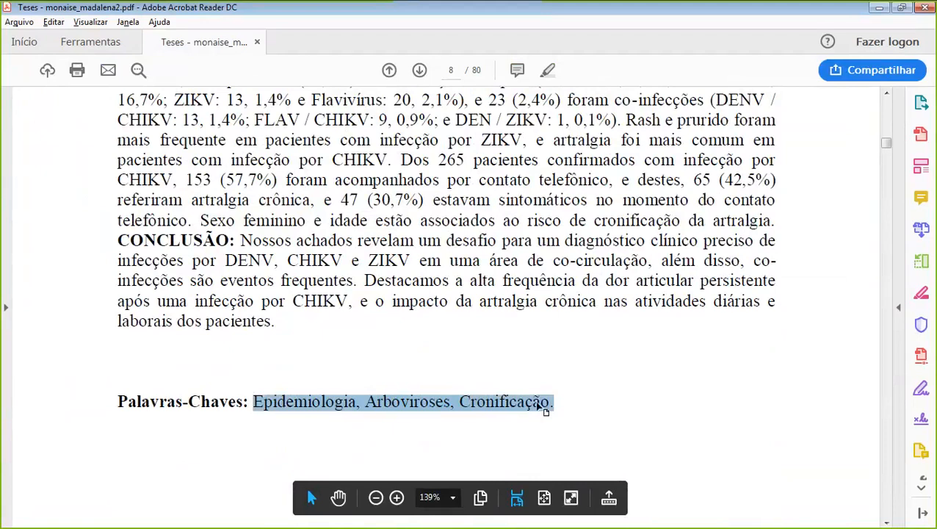
Copy the Portuguese keywords "Epidemiologia, Arboviroses, Cronificação." from the thesis PDF and paste them into Notepad, replacing all its text
key(alt+Tab)
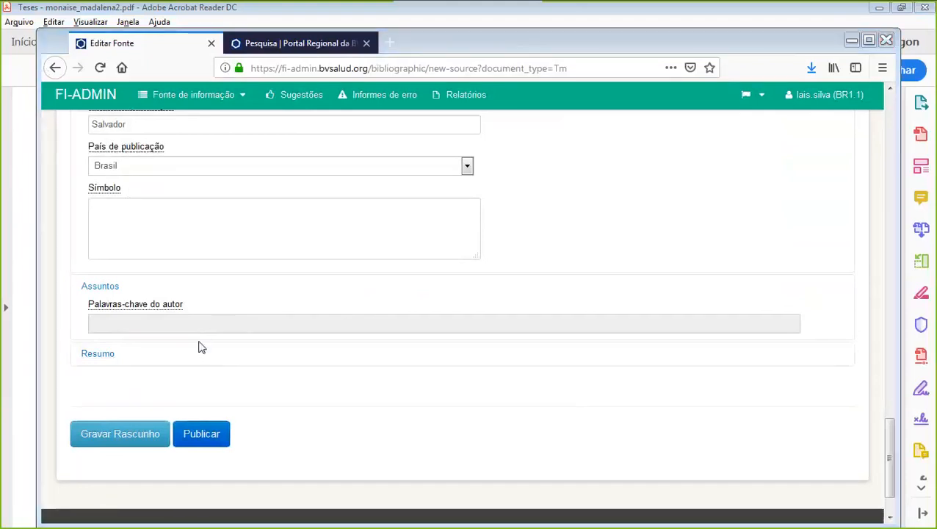
key(alt+Tab)
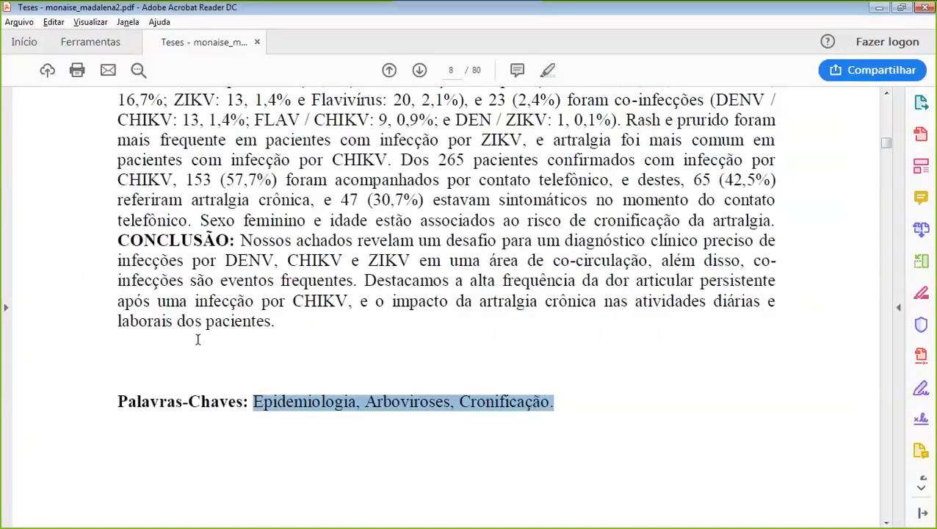
right_click(512, 407)
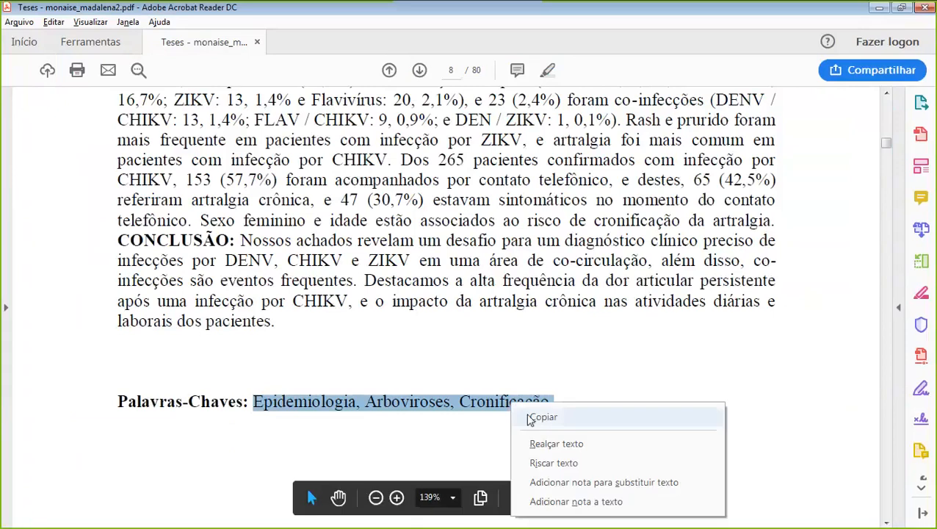
click(545, 416)
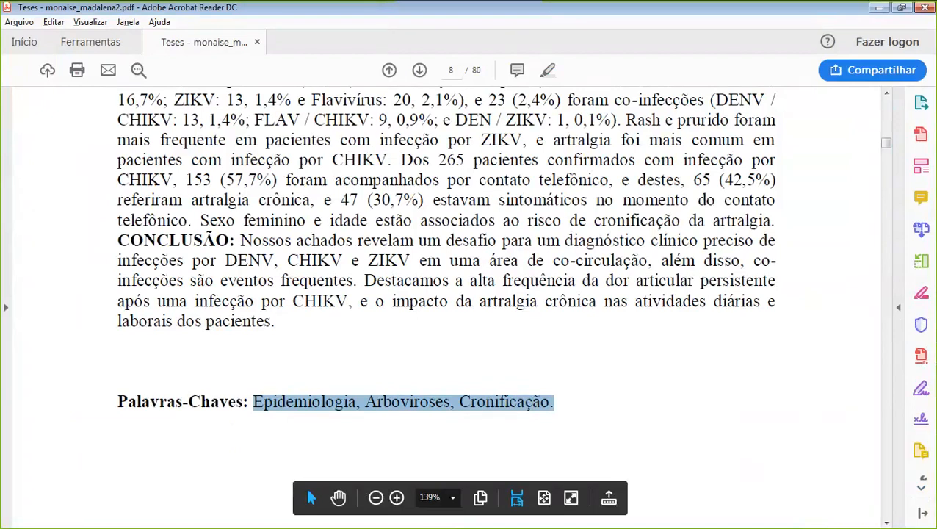
key(alt+Tab)
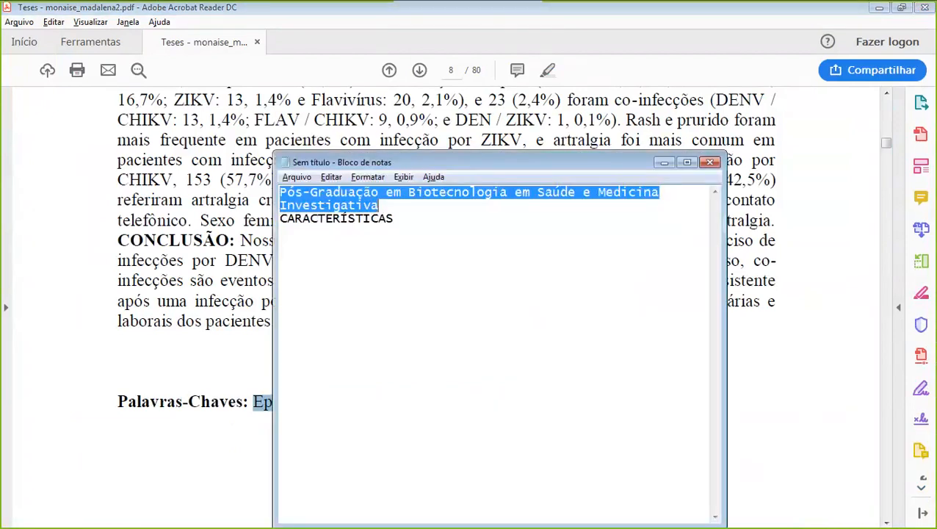
click(412, 221)
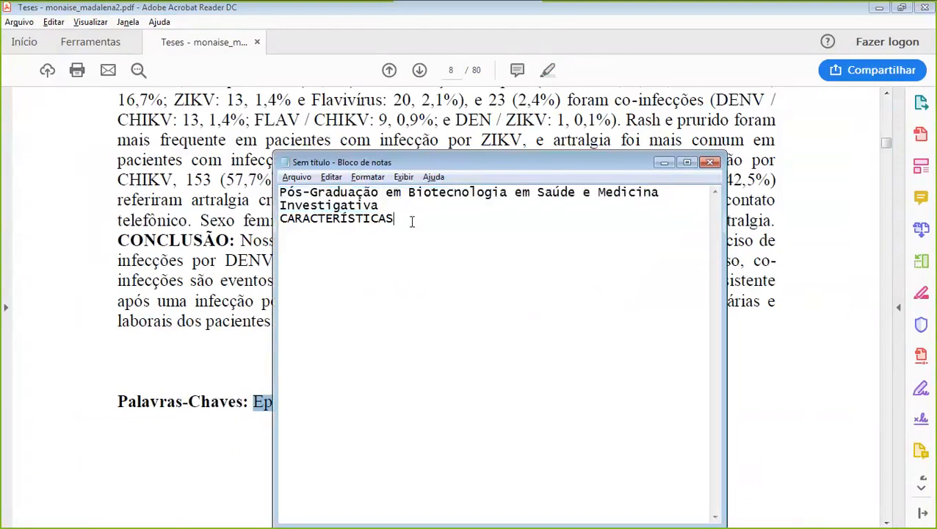
drag(413, 222, 280, 193)
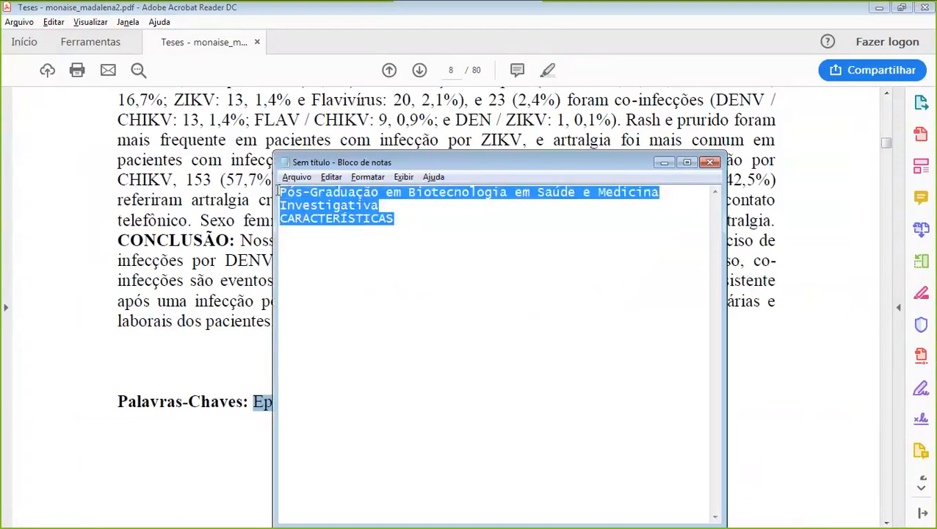
key(ctrl+v)
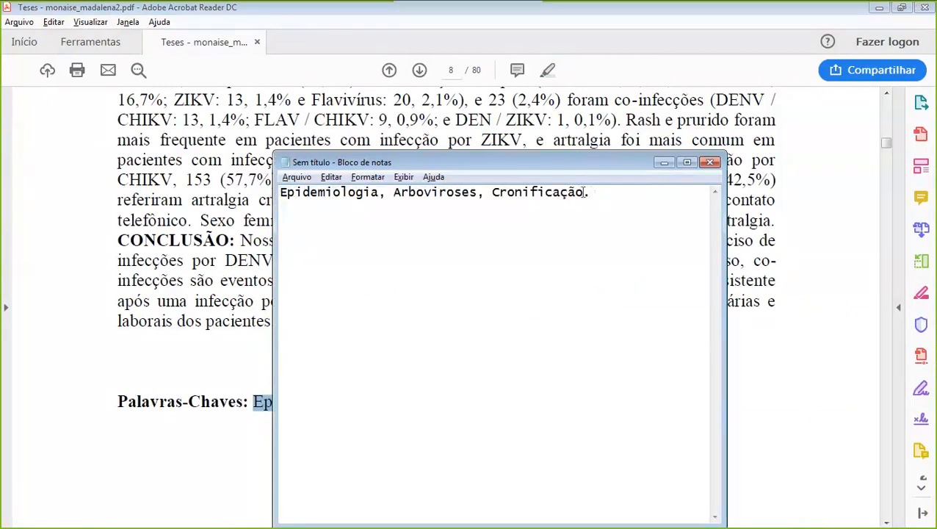
Copy the keyword list without its final period from Notepad and open the author keyword assistant in the FI-ADMIN form
drag(589, 192, 283, 180)
click(395, 192)
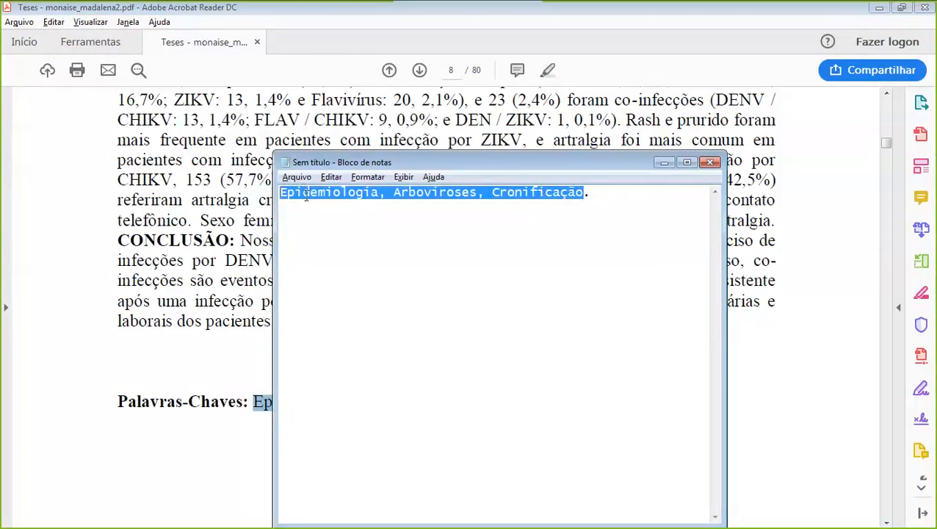
right_click(304, 194)
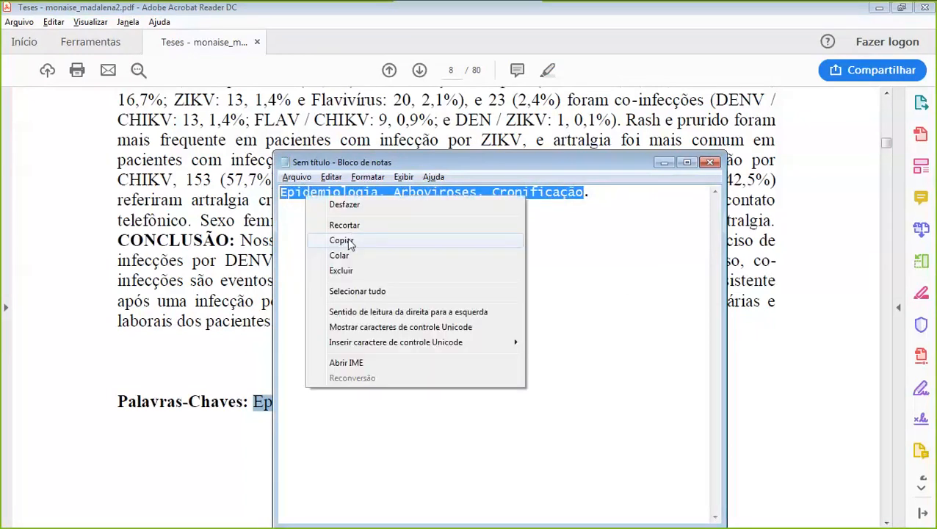
click(350, 243)
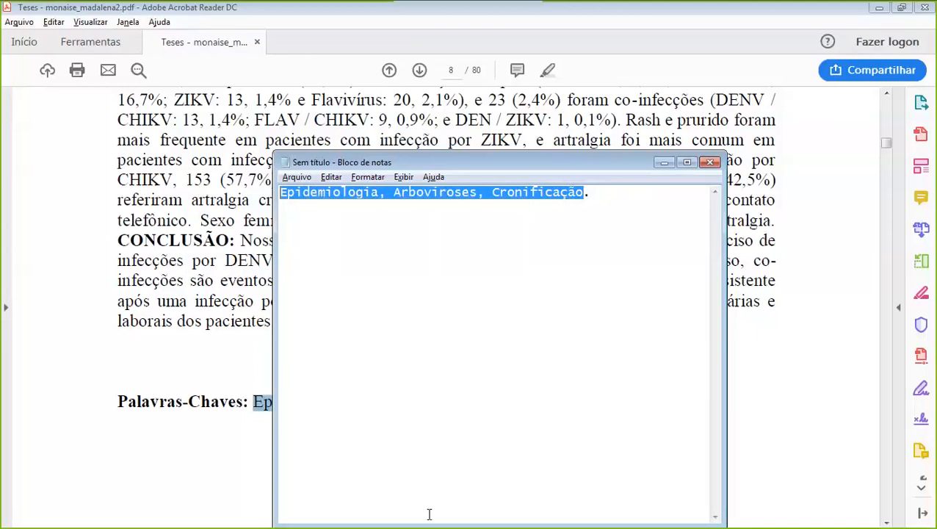
key(alt+Tab)
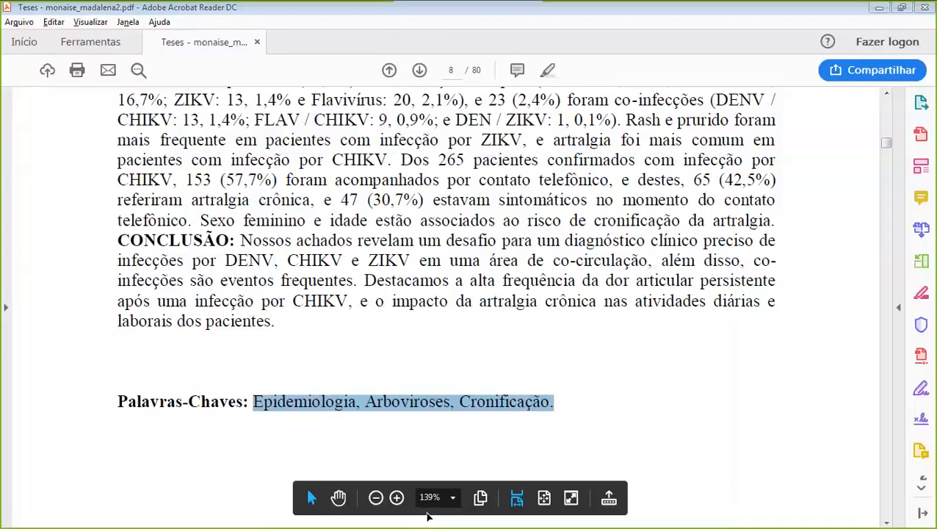
key(alt+Tab)
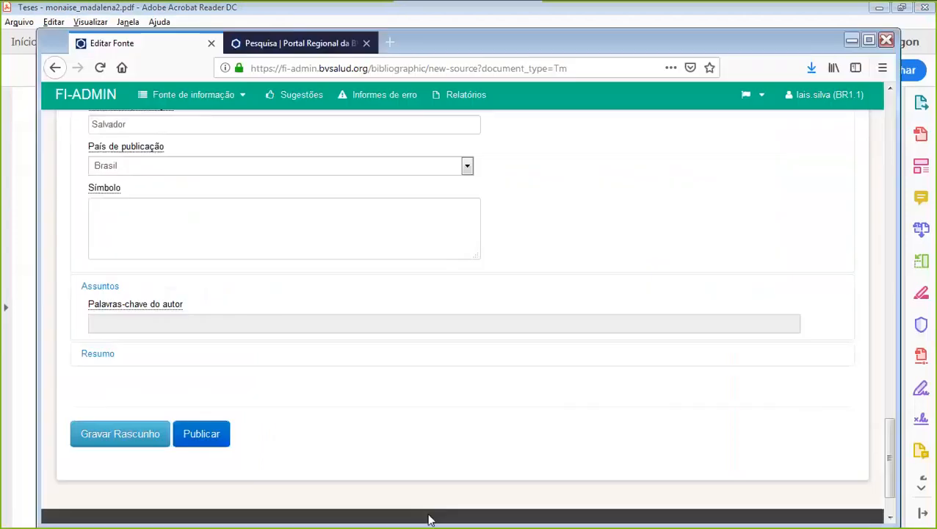
click(138, 328)
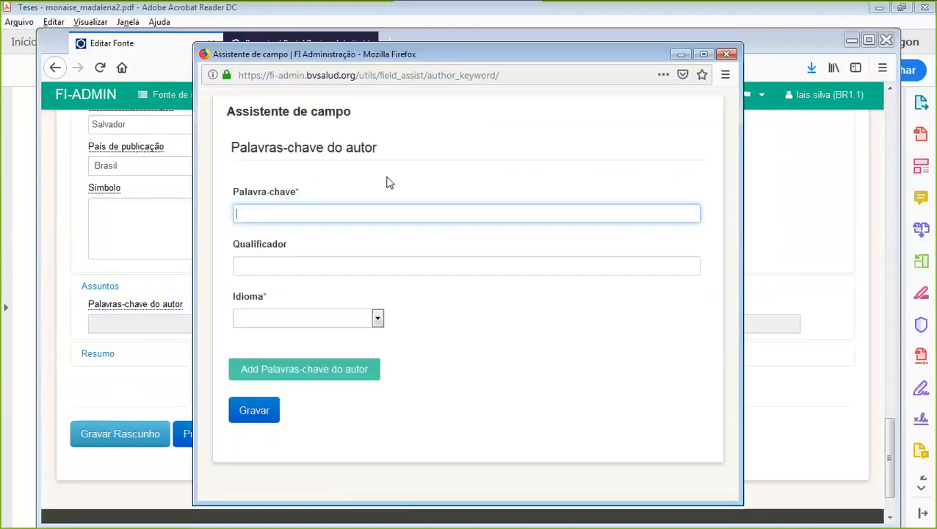
Paste the keyword list, cut the other two keywords so only "Epidemiologia" remains, and set its language to Português
click(300, 211)
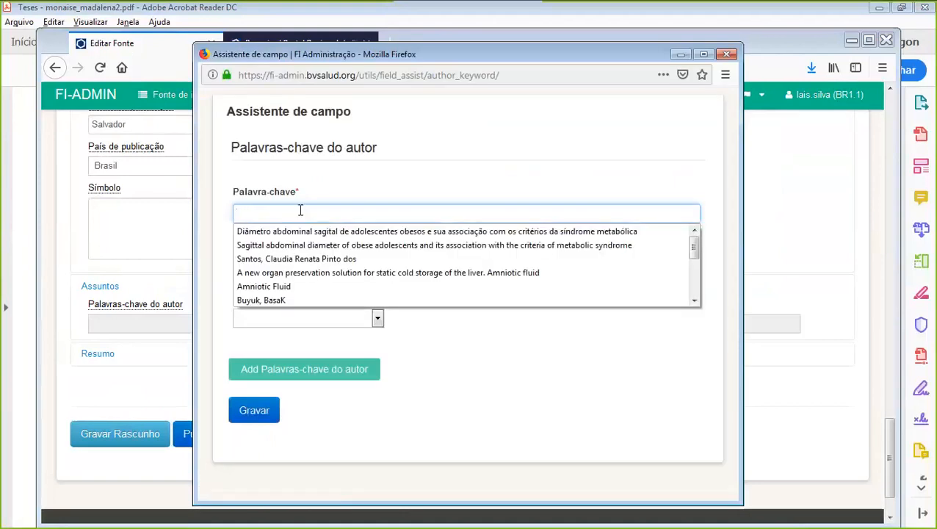
text(Epidemiologia. Arboviroses, Cronificação)
drag(298, 213, 398, 214)
key(ctrl+c)
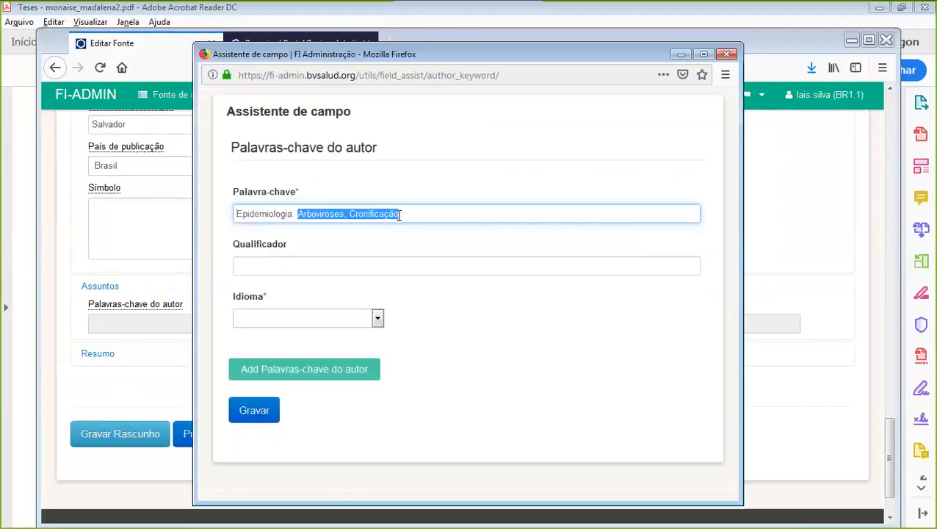
right_click(383, 215)
click(418, 242)
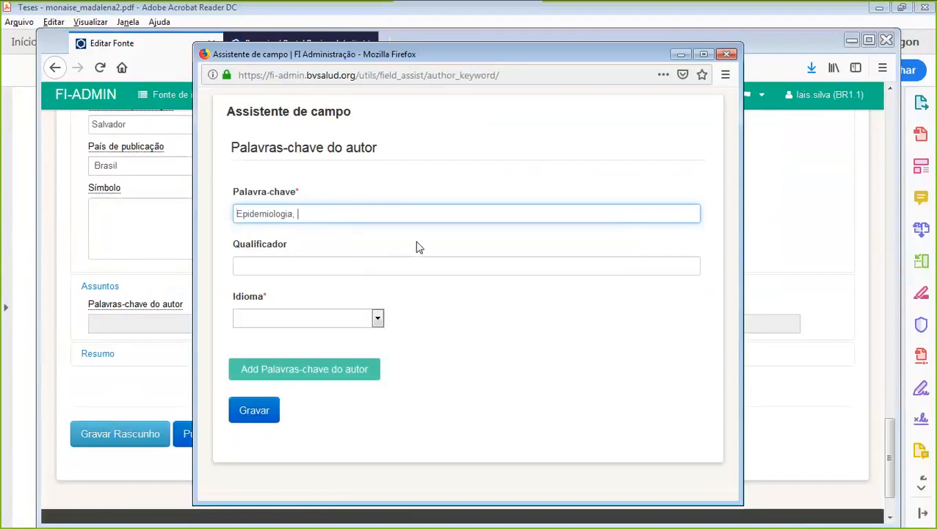
key(BackSpace)
key(BackSpace)
click(377, 318)
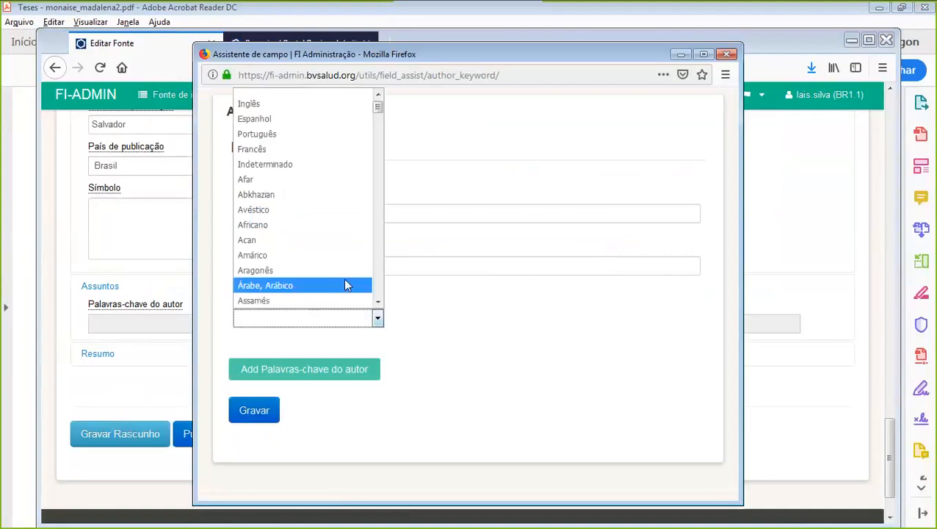
click(324, 137)
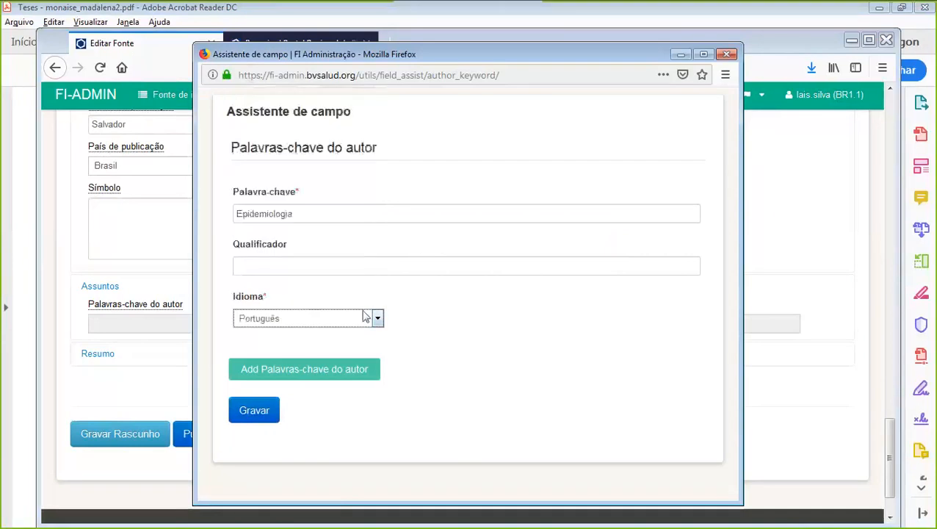
Add a second author keyword "Arboviroses" from the cut text, cutting ", Cronificação" out of it, with language Português
click(330, 375)
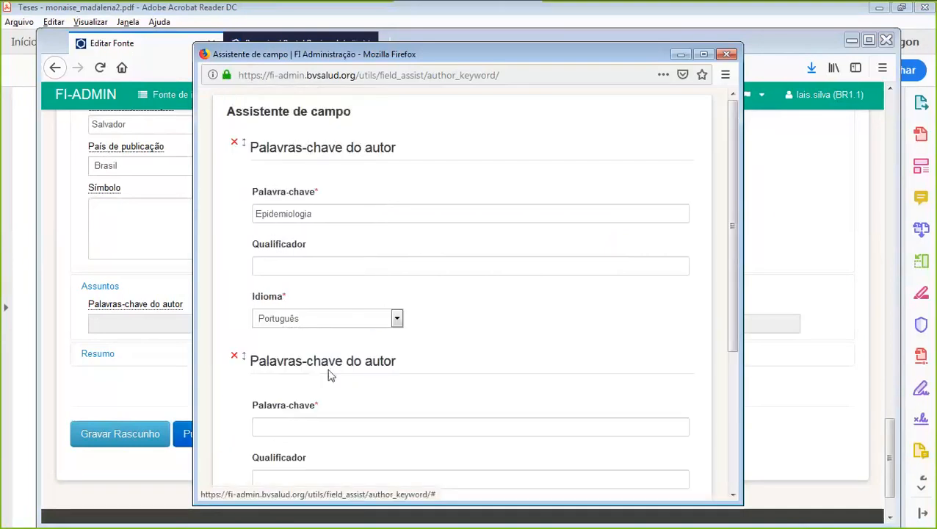
click(272, 426)
key(ctrl+v)
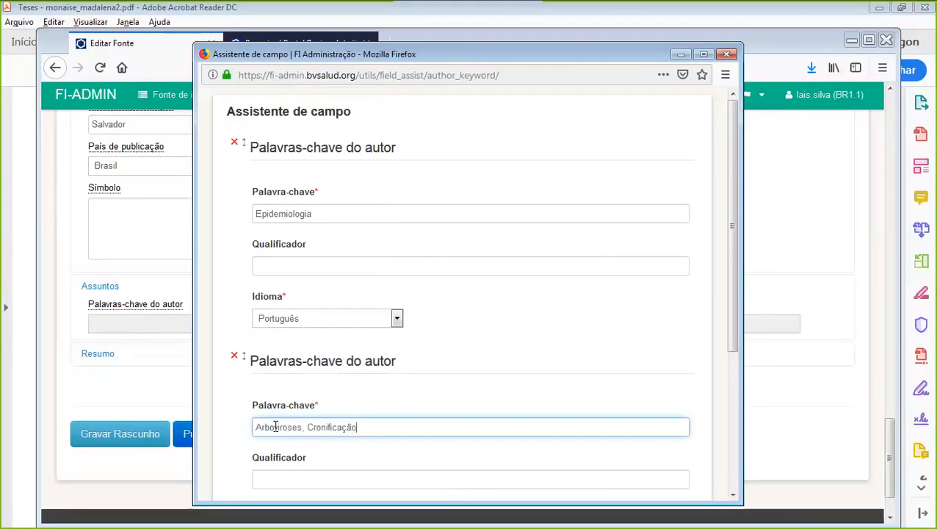
drag(372, 427, 303, 424)
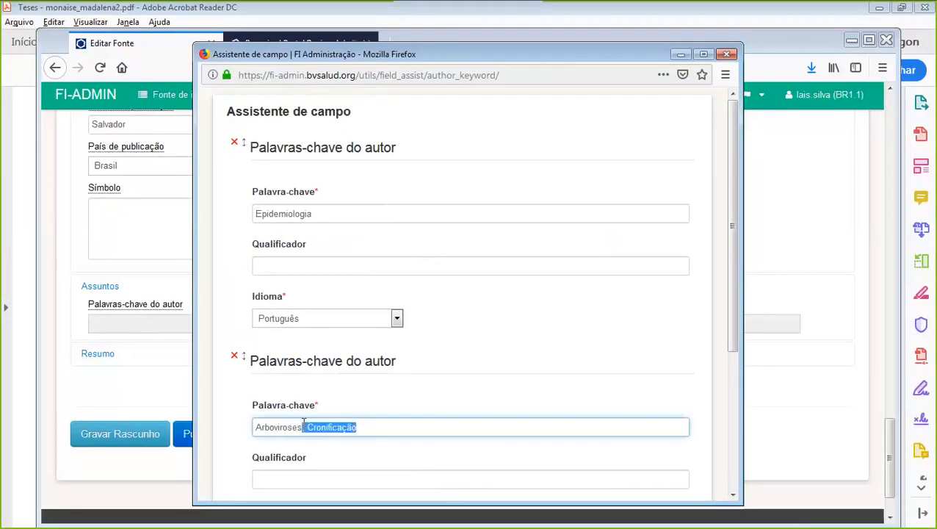
right_click(303, 424)
click(345, 259)
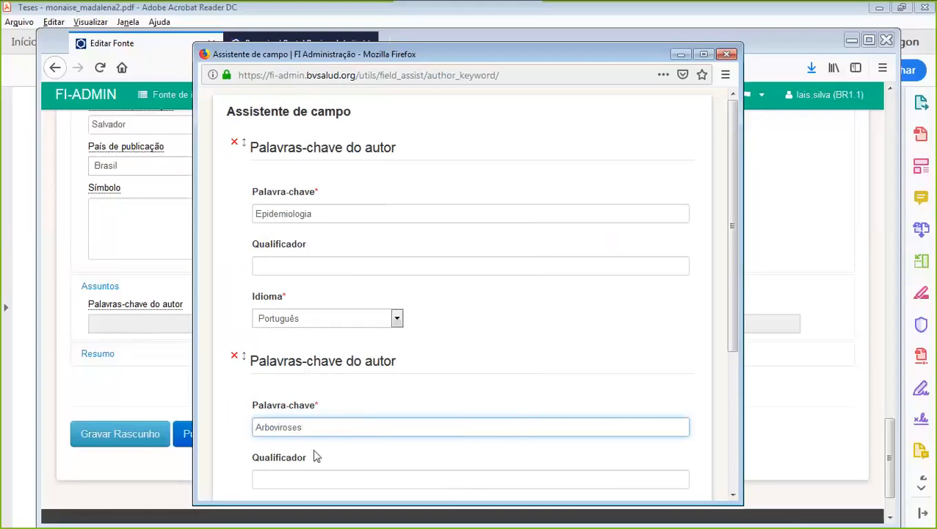
scroll(323, 454, down, 3)
click(395, 393)
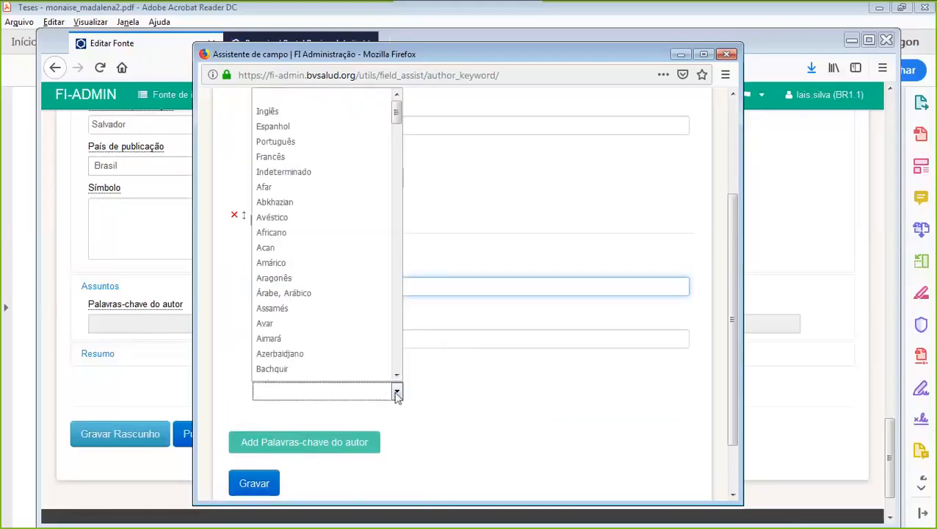
key(p)
key(Return)
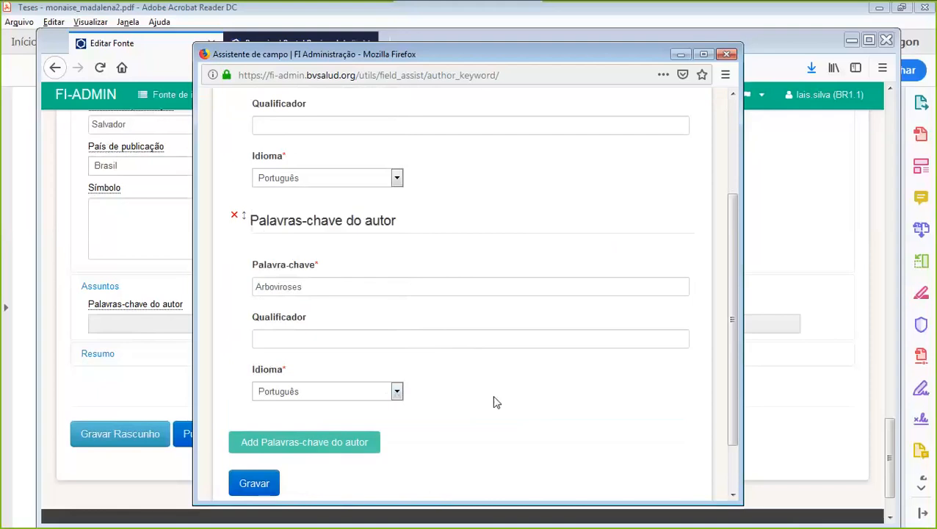
Add a third author keyword from the cut text, trimmed to "Cronificação", with language Português
click(332, 454)
scroll(462, 403, down, 5)
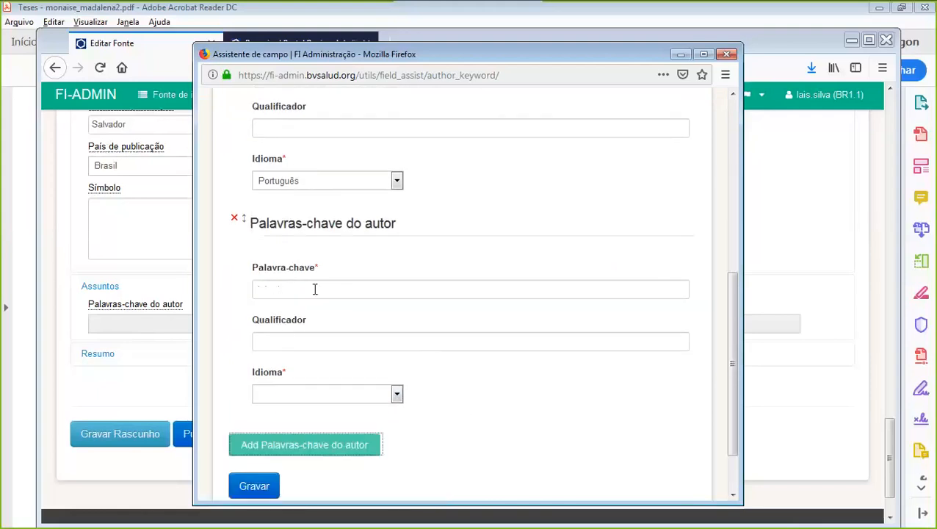
click(300, 290)
key(ctrl+v)
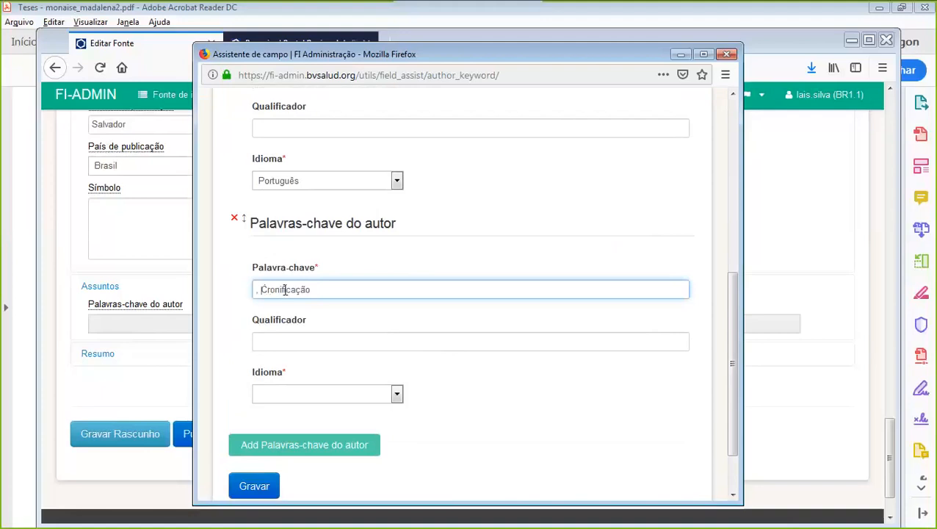
key(BackSpace)
key(BackSpace)
click(400, 397)
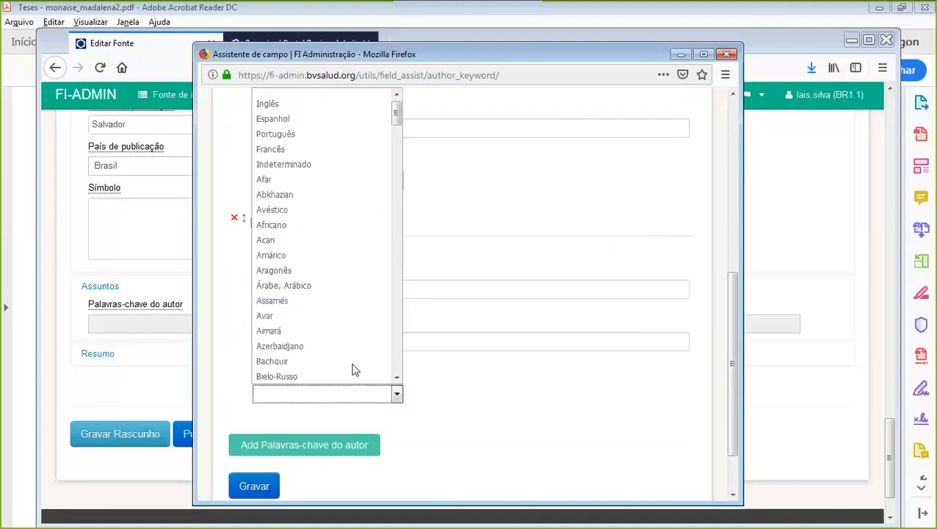
click(286, 132)
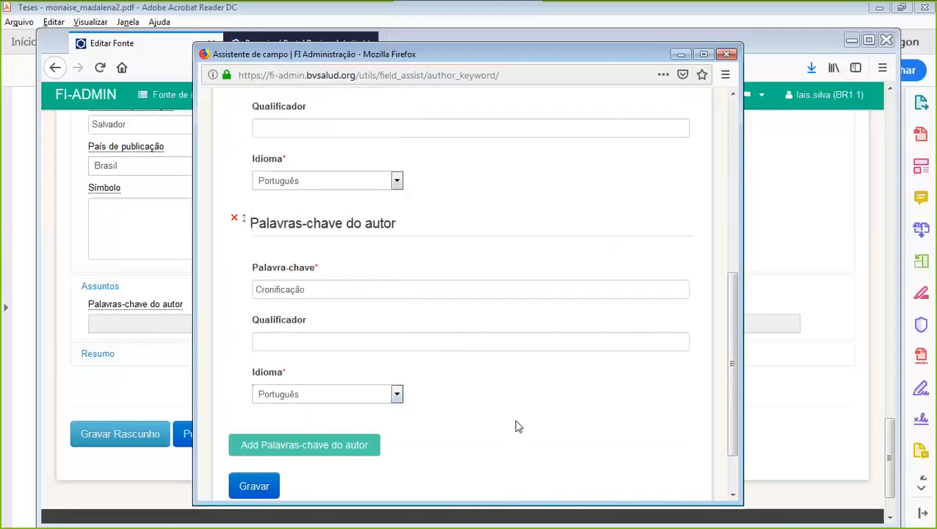
scroll(502, 418, down, 2)
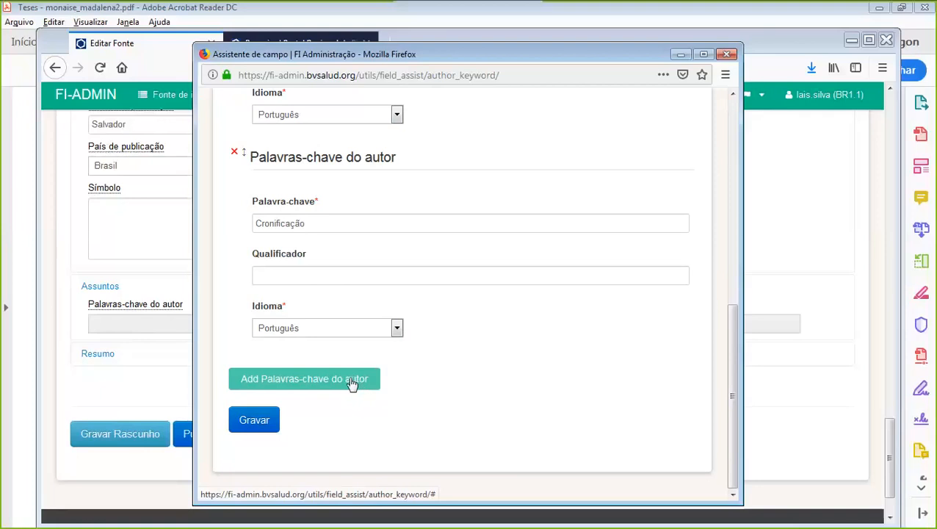
Switch to the thesis PDF and copy the English key words "Epidemiology, Arboviruses, Chronification" below the abstract
key(alt+Tab)
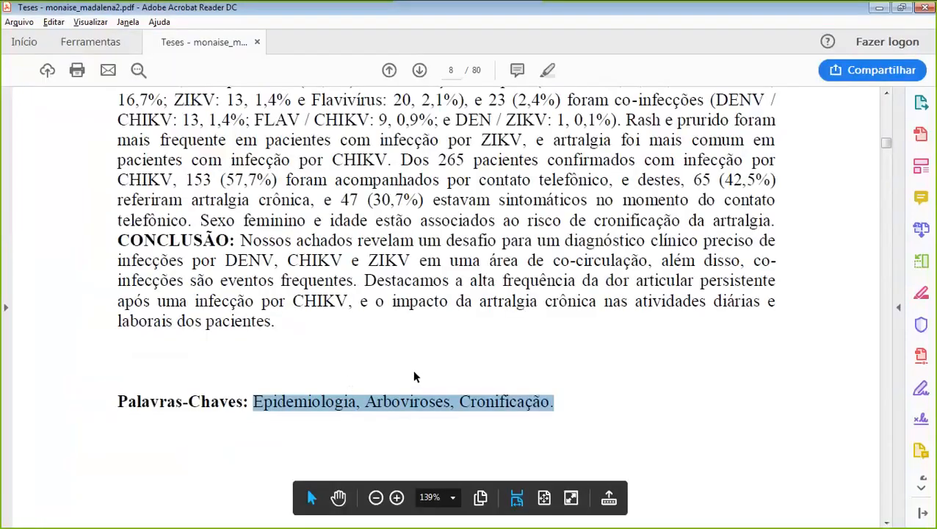
click(415, 368)
scroll(490, 352, down, 6)
scroll(540, 349, down, 3)
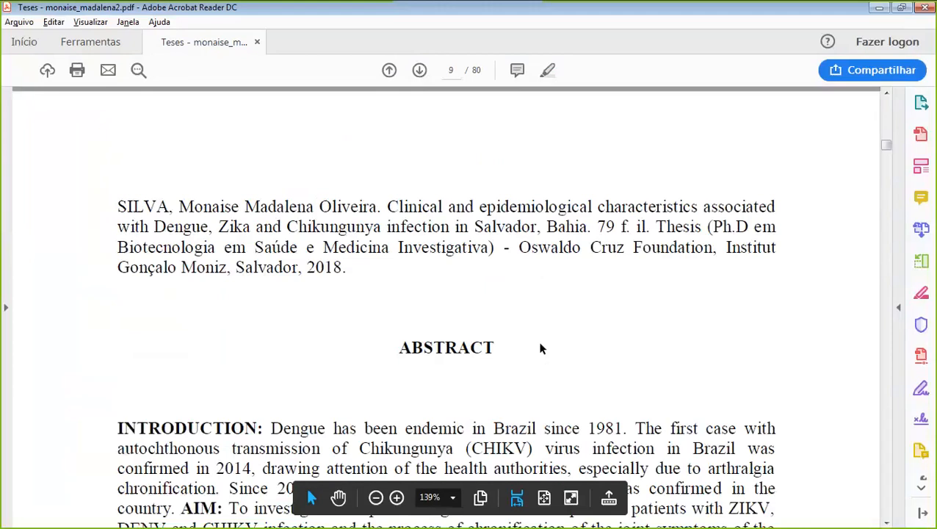
scroll(540, 348, down, 12)
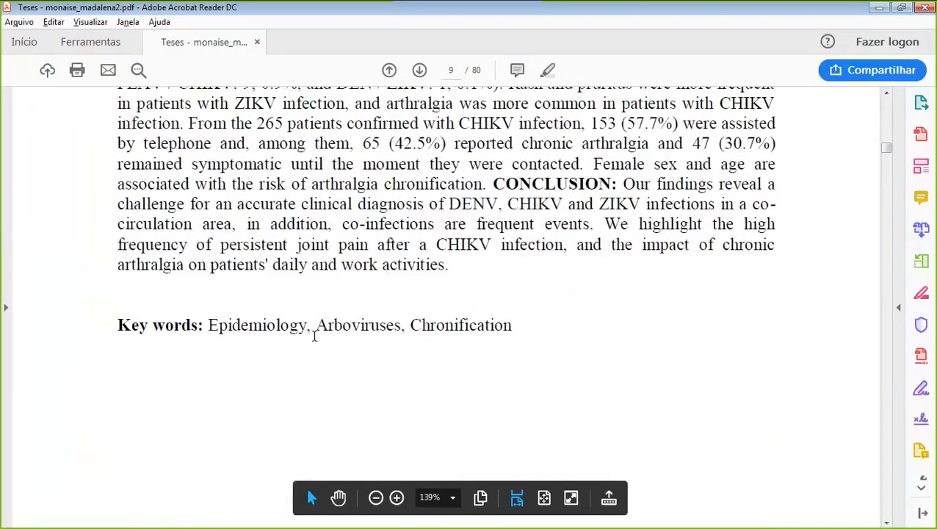
drag(209, 327, 511, 330)
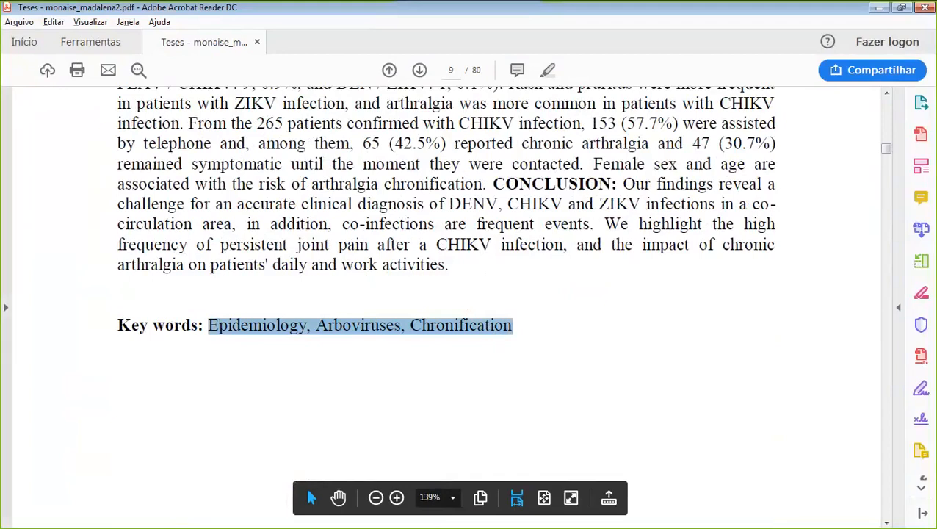
In Notepad, replace the Portuguese keyword list with the copied English list and copy the resulting plain text
key(alt+Tab)
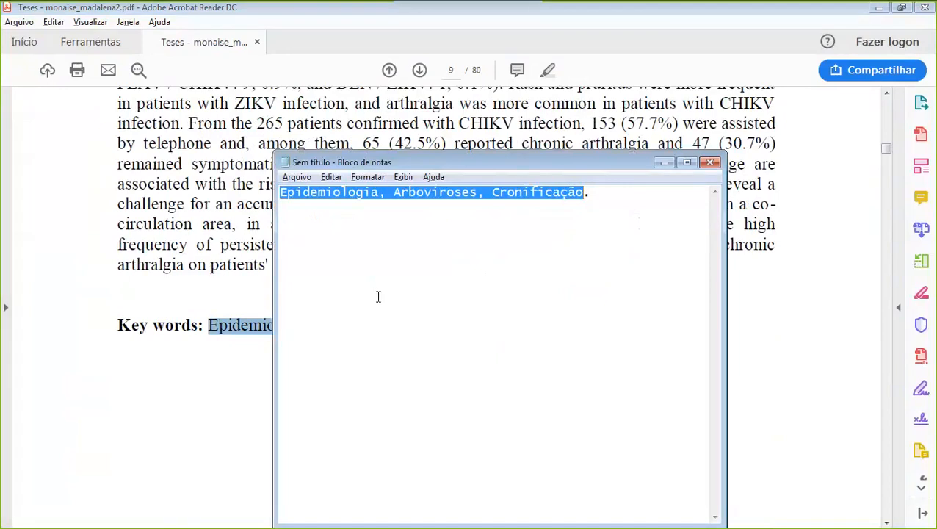
click(571, 308)
drag(601, 193, 65, 205)
key(ctrl+v)
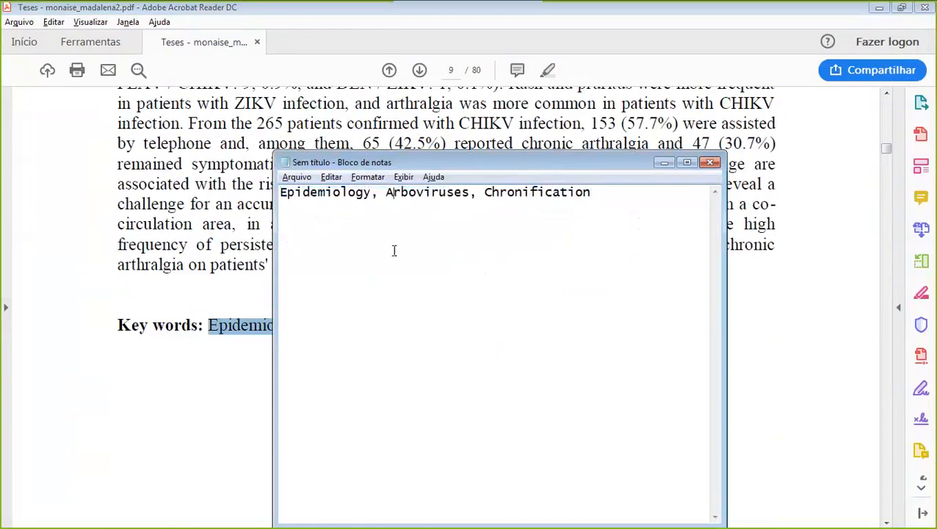
drag(594, 190, 256, 188)
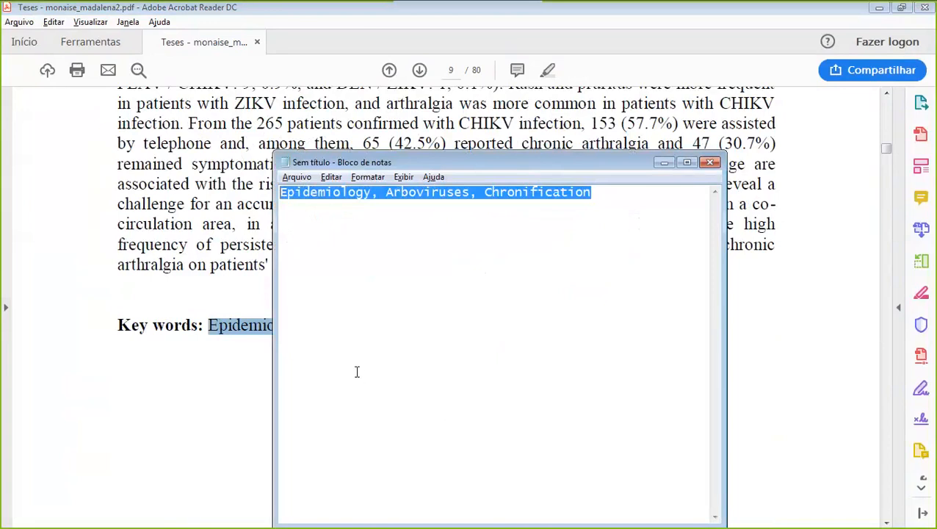
Return to the author keyword assistant, add a fourth keyword entry and paste the English keyword list into it
key(alt+Tab)
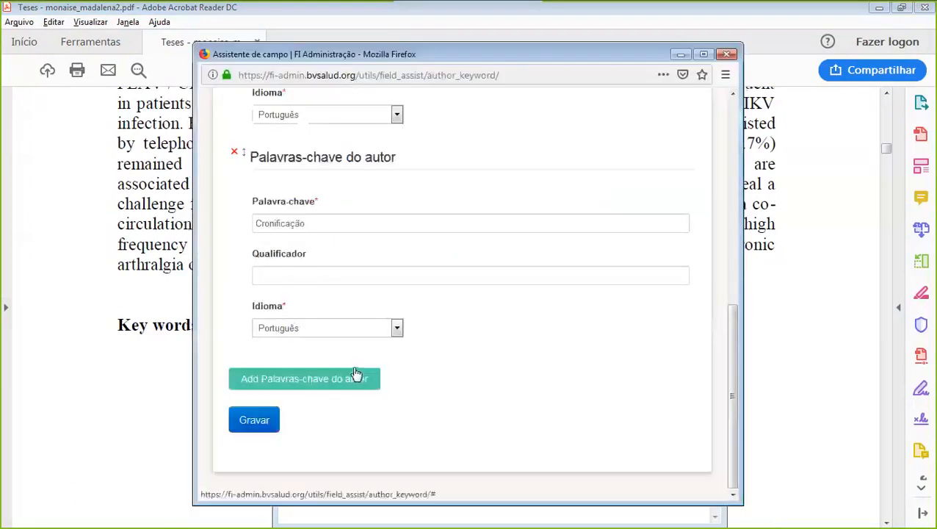
click(287, 274)
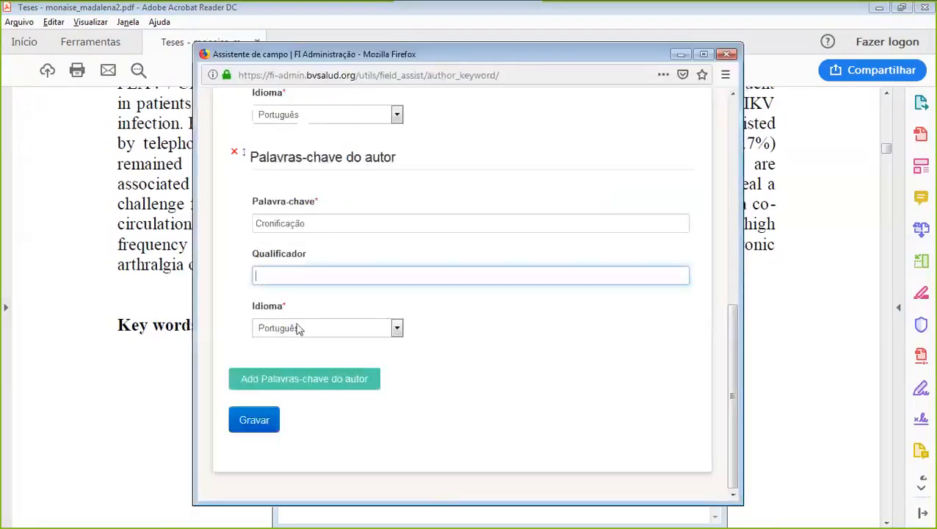
click(347, 379)
scroll(330, 400, down, 2)
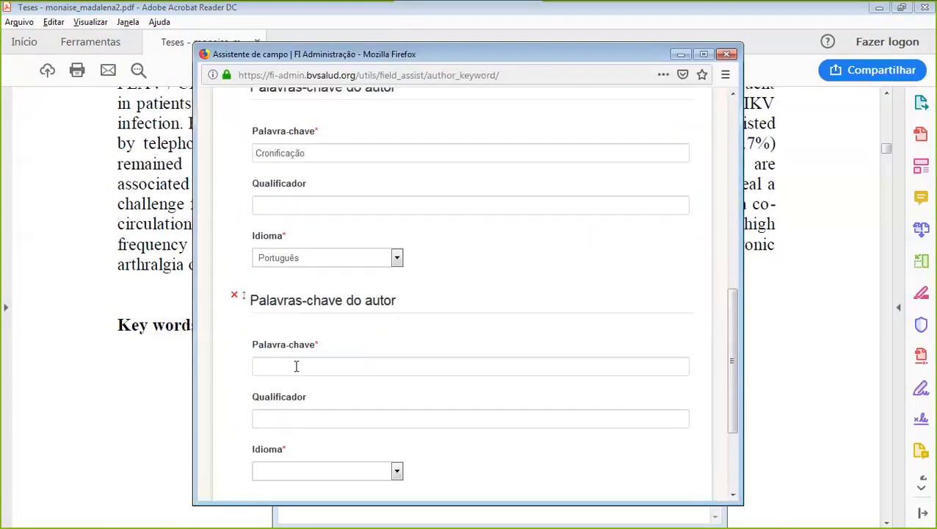
click(302, 365)
key(ctrl+v)
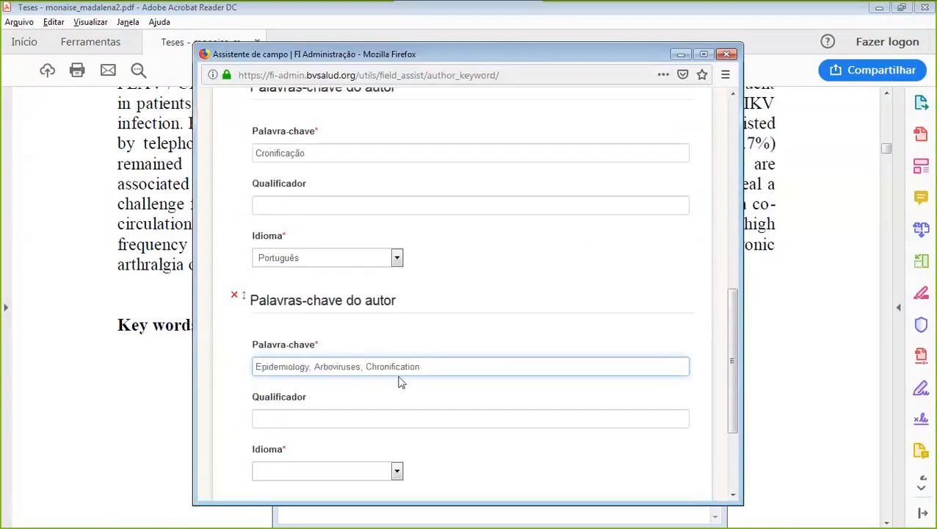
Cut ", Arboviruses, Chronification" from the fourth keyword, leaving "Epidemiology", and set its language to Inglês
drag(414, 367, 310, 372)
right_click(320, 371)
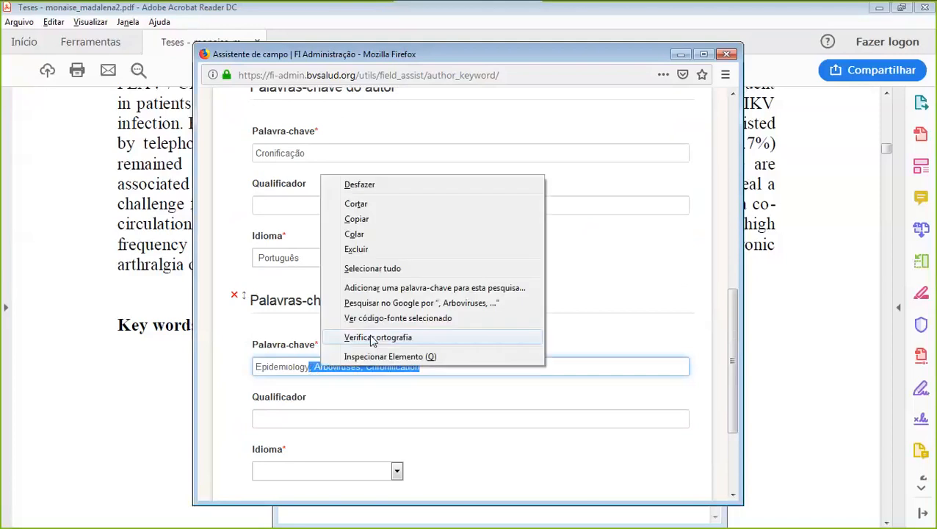
click(356, 201)
scroll(451, 404, down, 3)
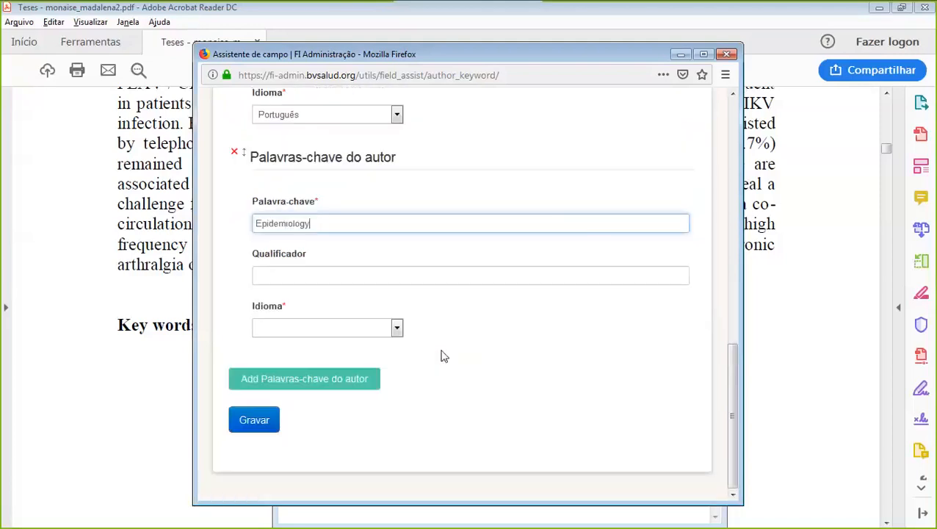
click(397, 327)
click(283, 112)
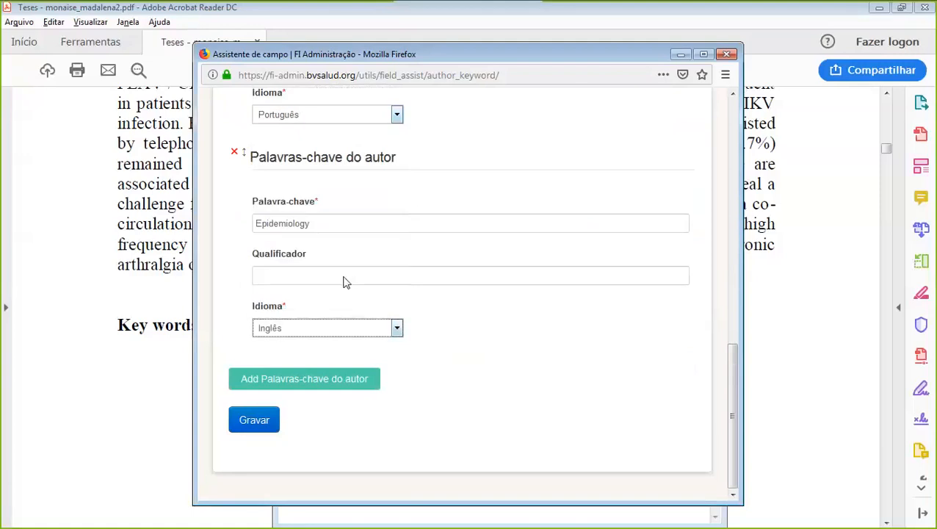
Add a fifth author keyword "Arboviruses" from the cut text, cutting ", Chronification" out of it, with language Inglês
click(371, 379)
scroll(464, 341, down, 3)
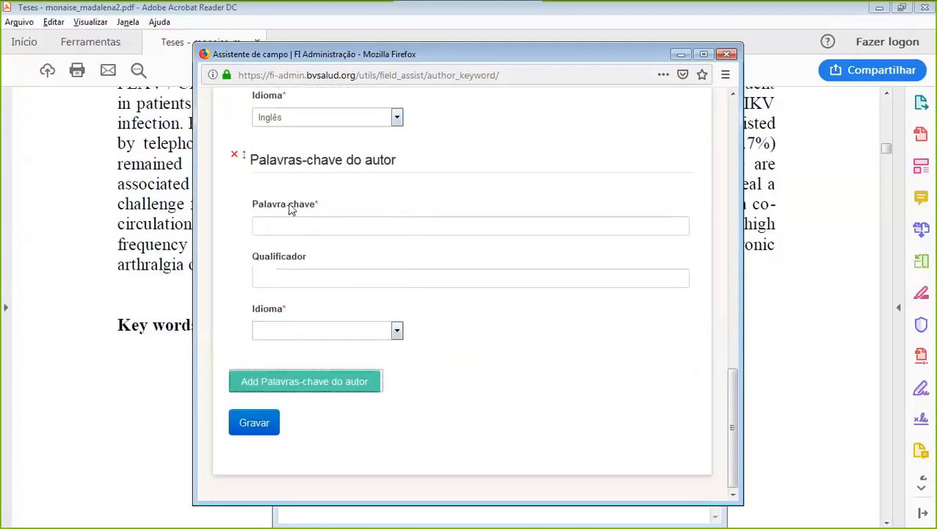
click(282, 229)
key(ctrl+v)
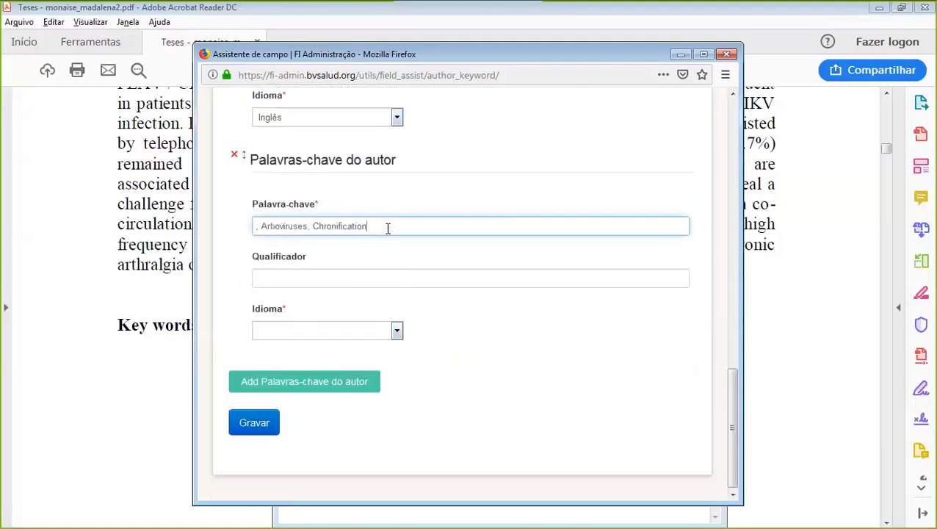
drag(393, 224, 309, 228)
right_click(309, 227)
click(368, 257)
click(262, 227)
key(BackSpace)
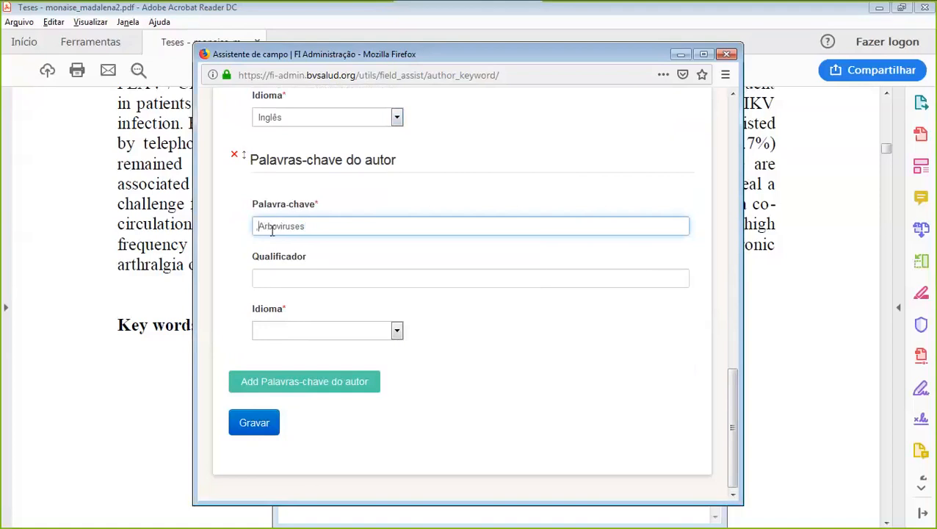
key(BackSpace)
click(396, 331)
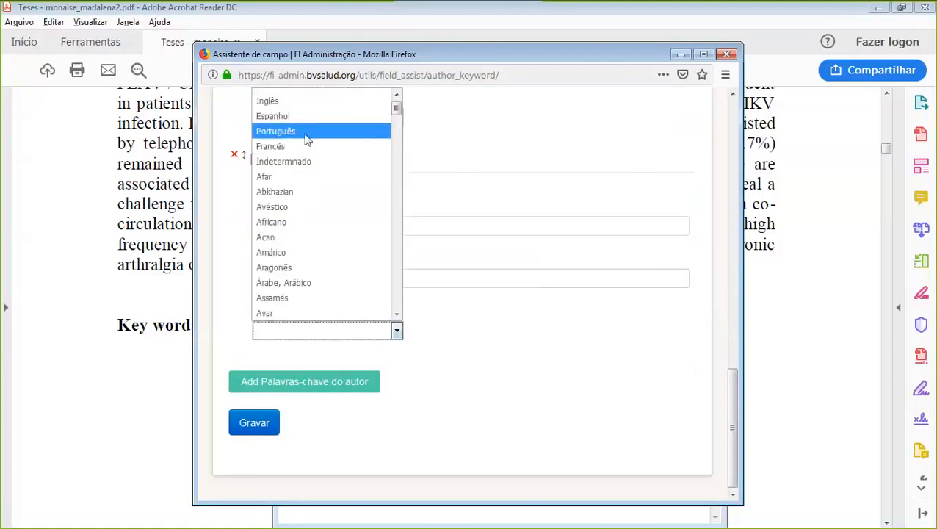
click(309, 103)
Add a sixth author keyword from the cut text, trimmed to "Chronification", with language Inglês
click(346, 403)
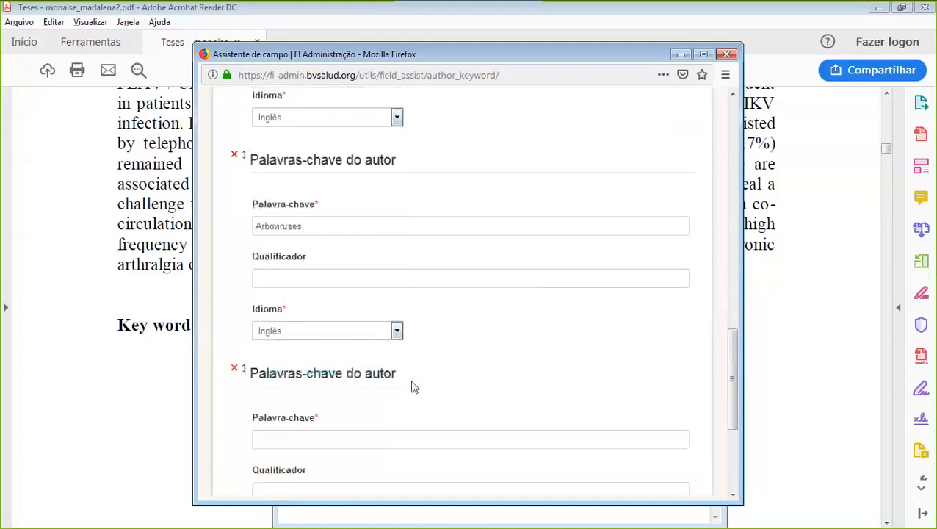
scroll(415, 388, down, 5)
click(271, 225)
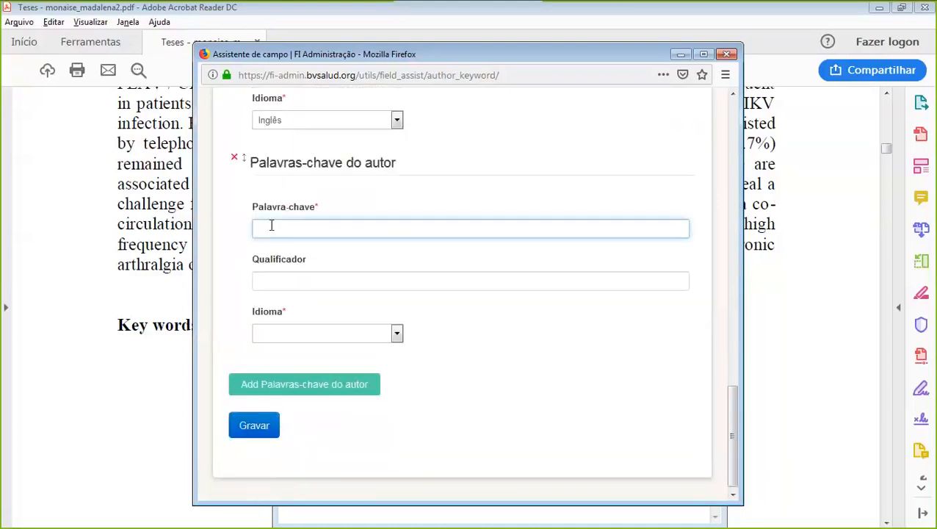
key(ctrl+v)
click(262, 228)
key(BackSpace)
key(BackSpace)
click(396, 334)
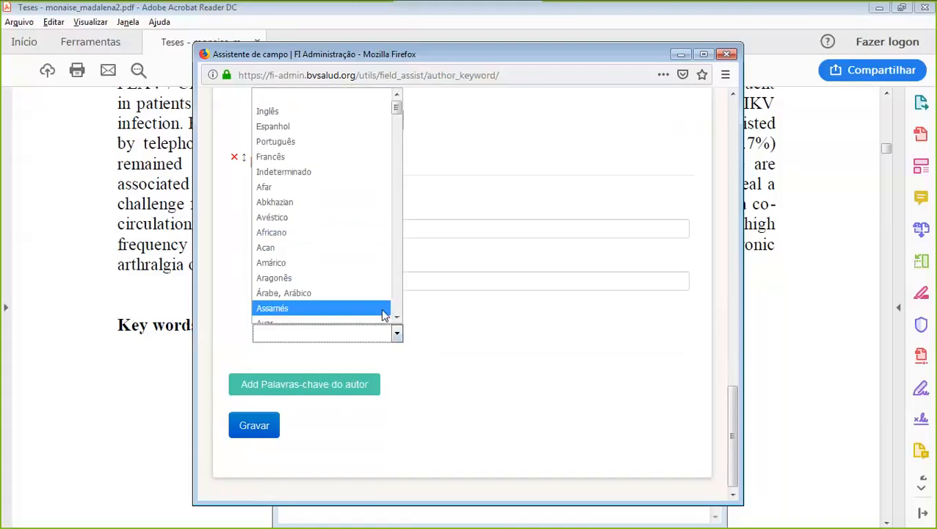
click(311, 110)
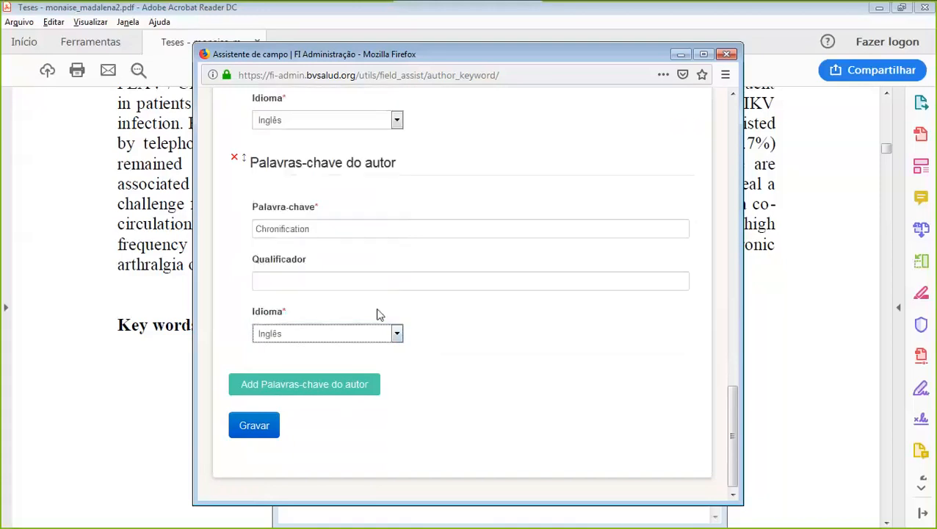
click(511, 332)
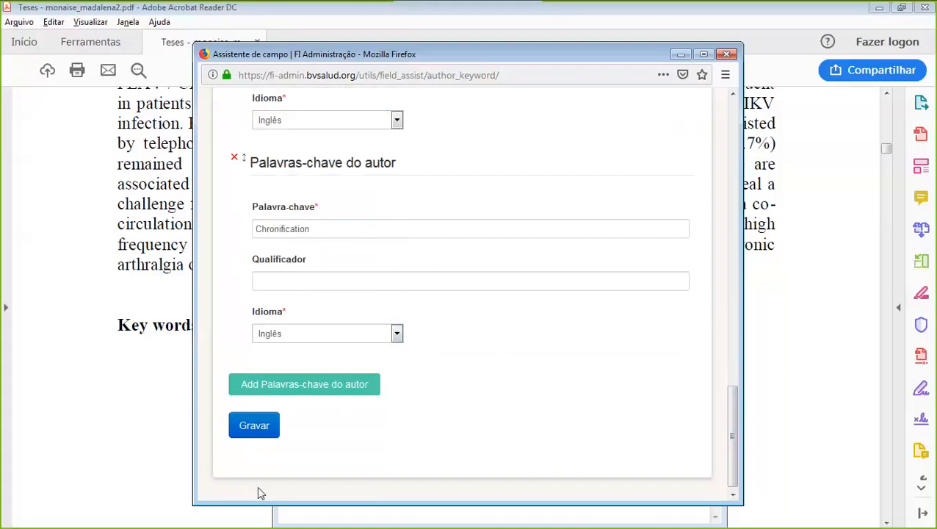
Save the author keywords, then return to the FI-ADMIN source form and expand its Resumo section
click(258, 433)
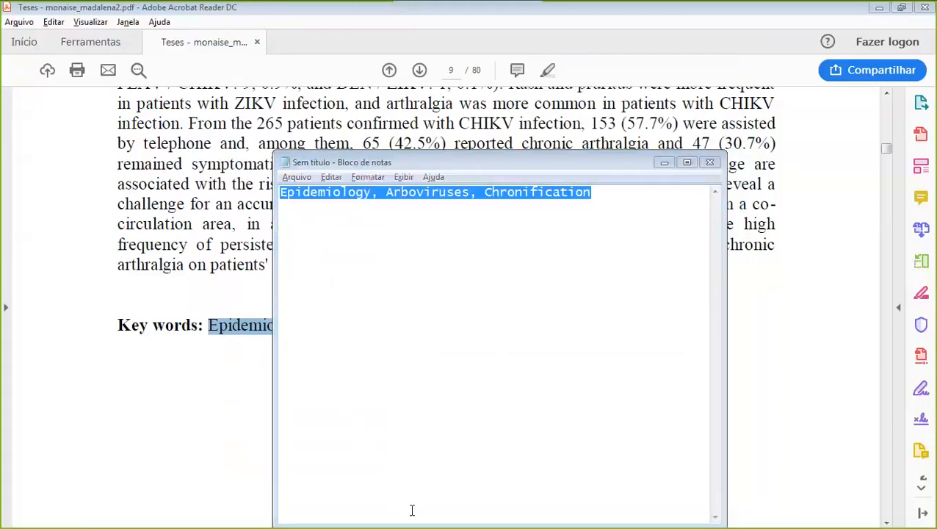
key(alt+Tab)
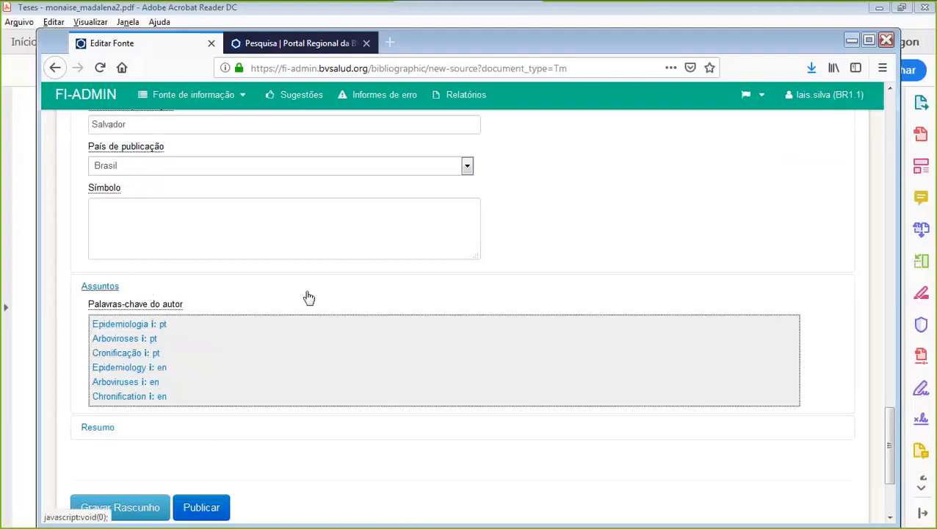
scroll(307, 296, down, 2)
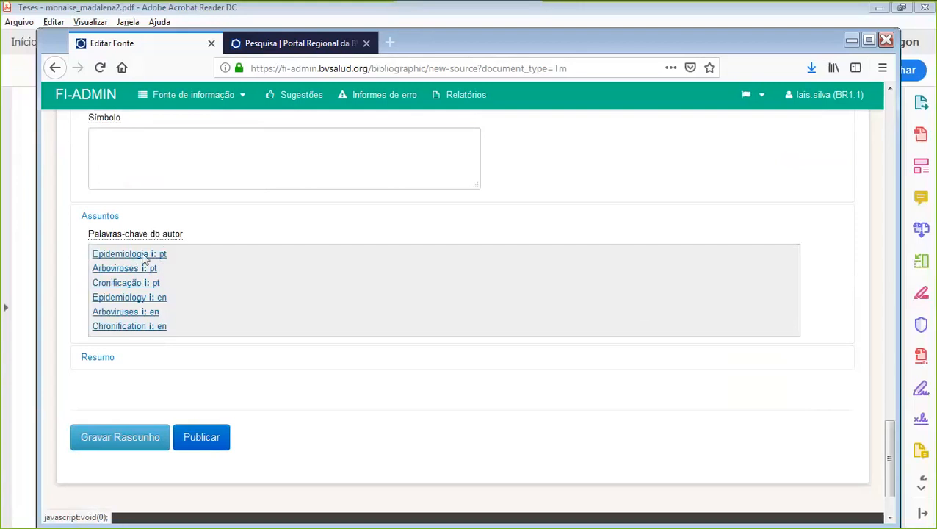
click(169, 248)
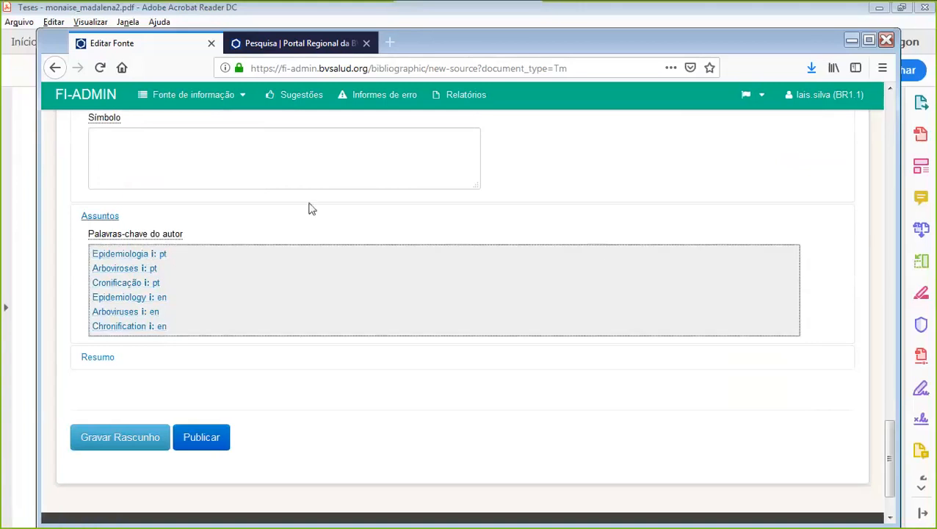
click(104, 357)
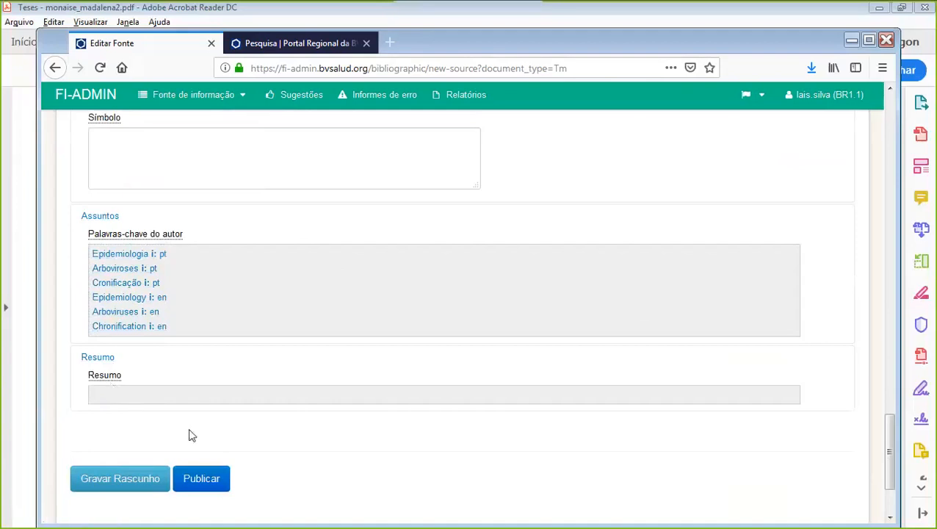
Switch to the thesis PDF and copy the Portuguese abstract under RESUMO on page 8, starting at "INTRODUÇÃO:"
key(alt+Tab)
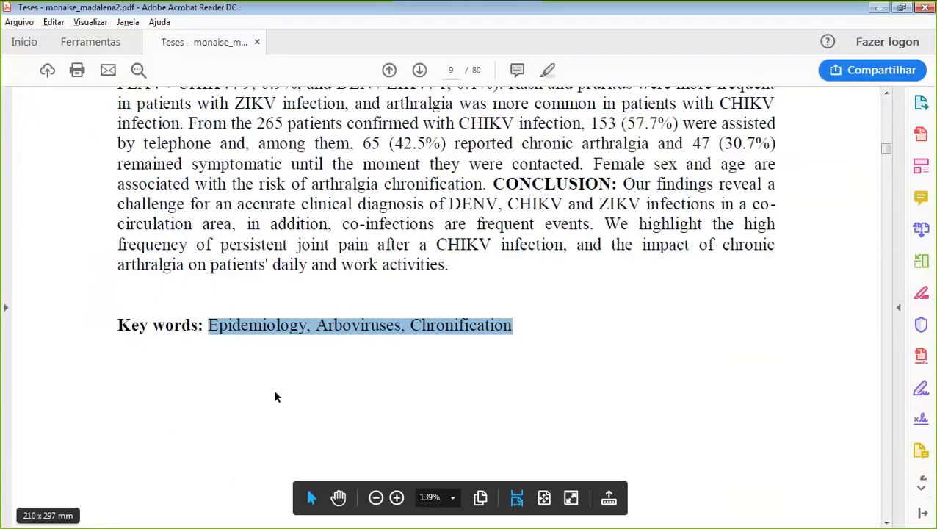
click(455, 393)
scroll(633, 361, up, 3)
scroll(633, 361, up, 10)
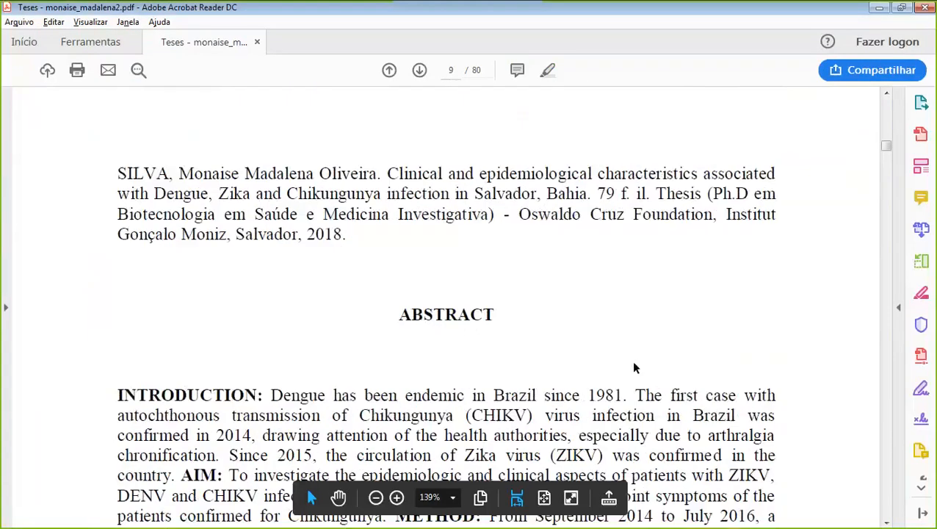
scroll(631, 359, up, 5)
scroll(631, 359, up, 8)
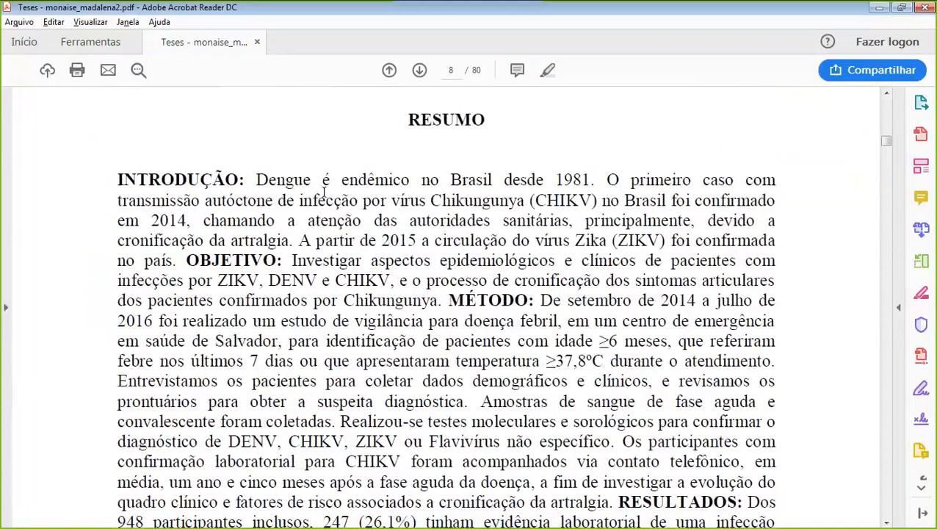
drag(117, 179, 775, 523)
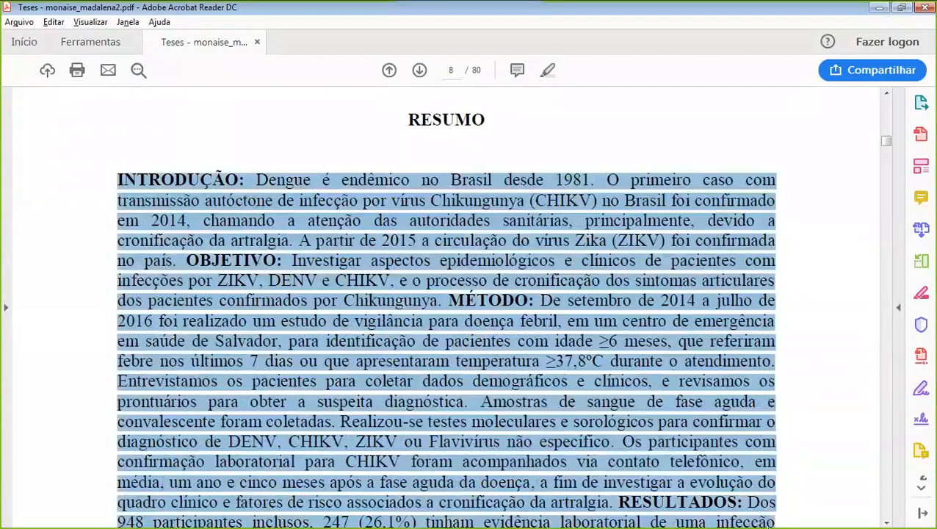
click(843, 239)
scroll(843, 238, down, 1)
scroll(837, 226, down, 1)
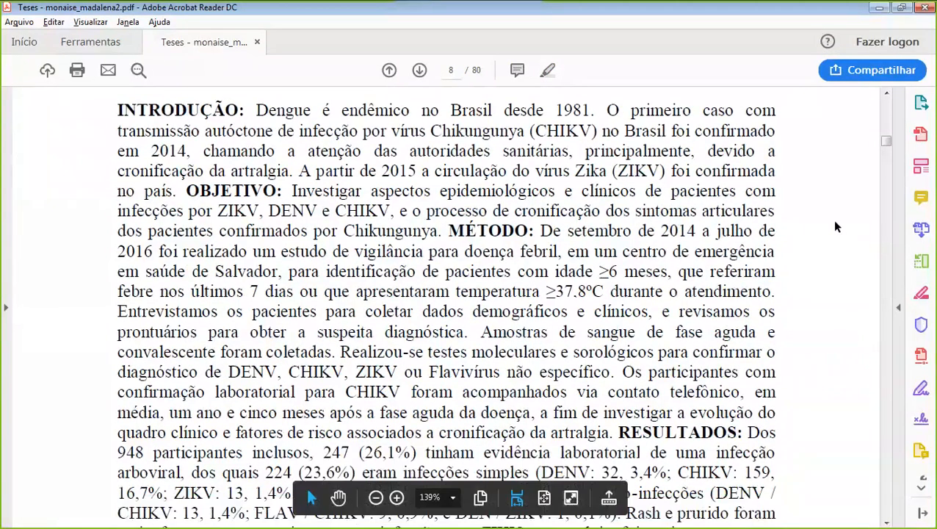
scroll(831, 219, down, 1)
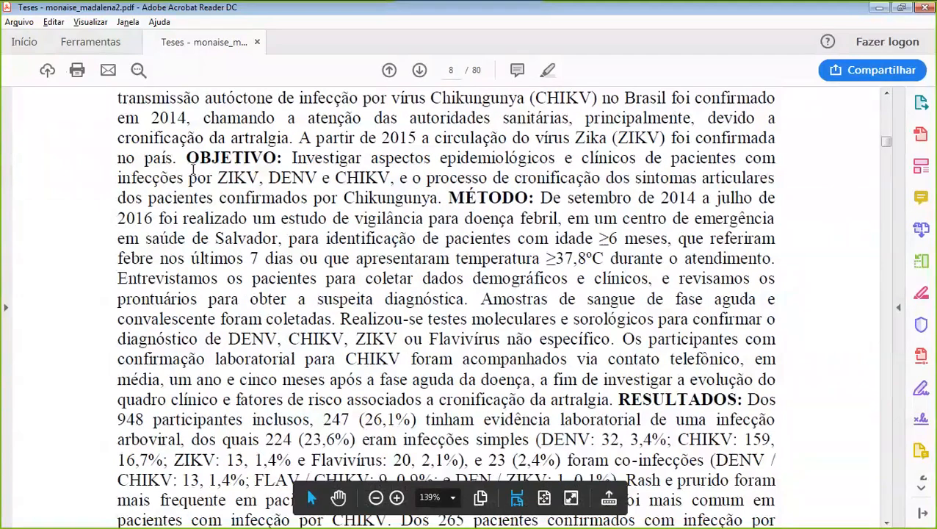
scroll(188, 168, up, 1)
drag(116, 109, 852, 524)
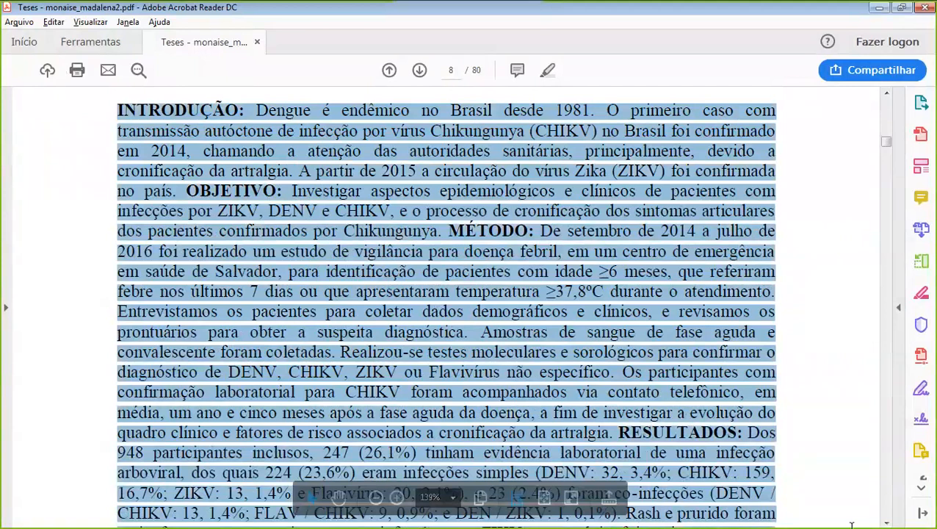
right_click(861, 523)
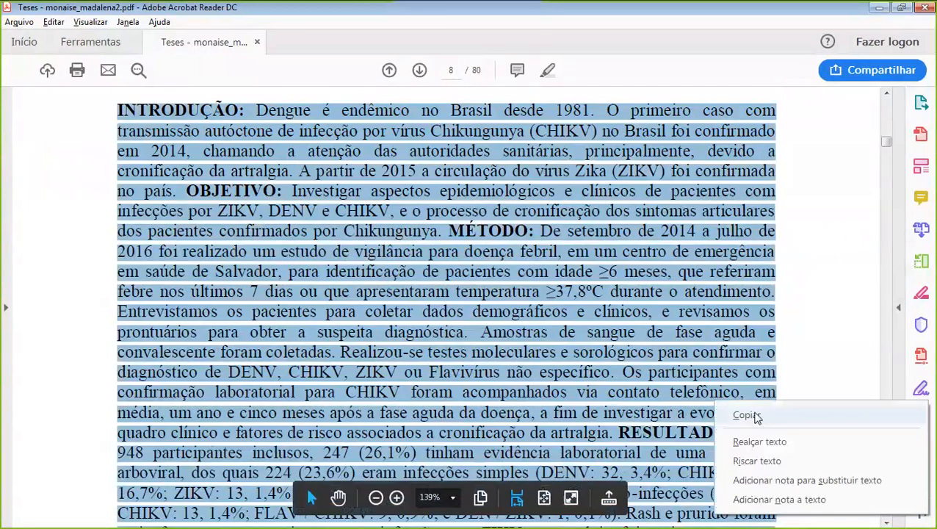
click(738, 414)
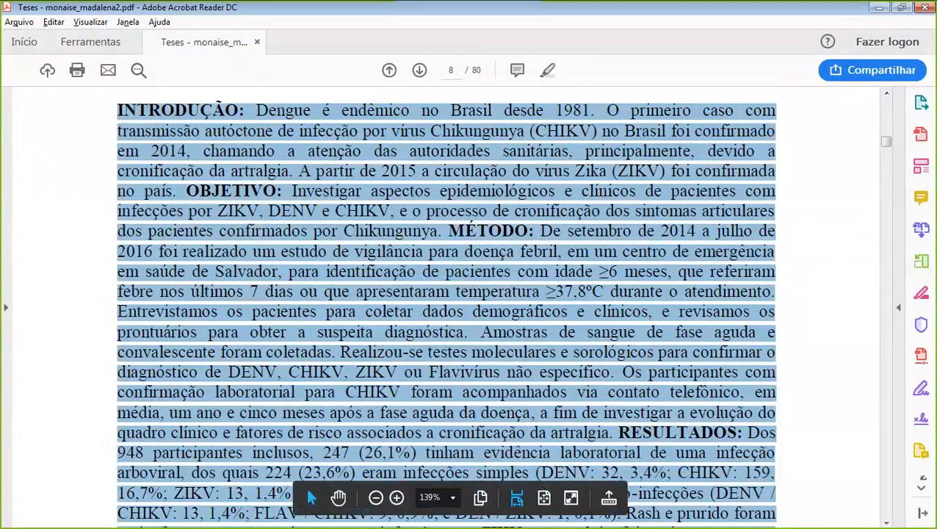
Switch to Notepad and replace the English keywords text with the copied abstract
key(alt+Tab)
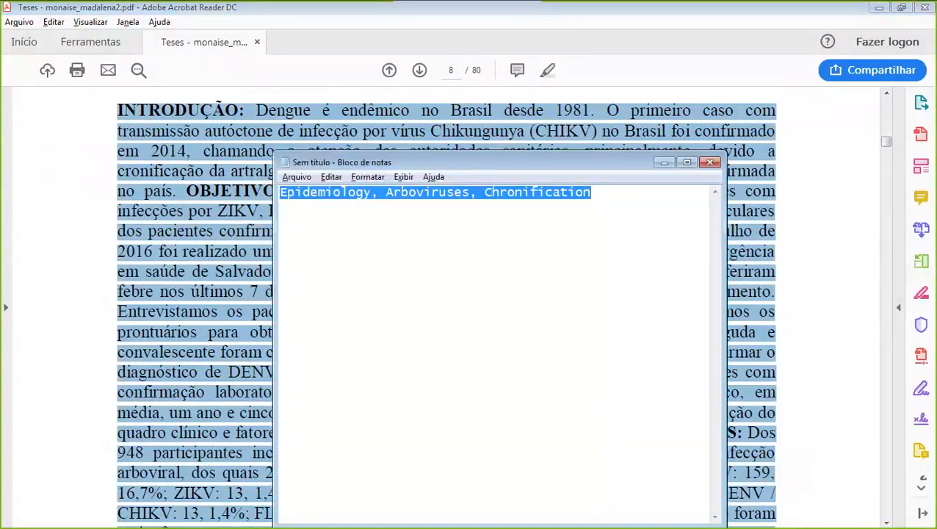
click(481, 260)
drag(608, 198, 239, 182)
key(ctrl+v)
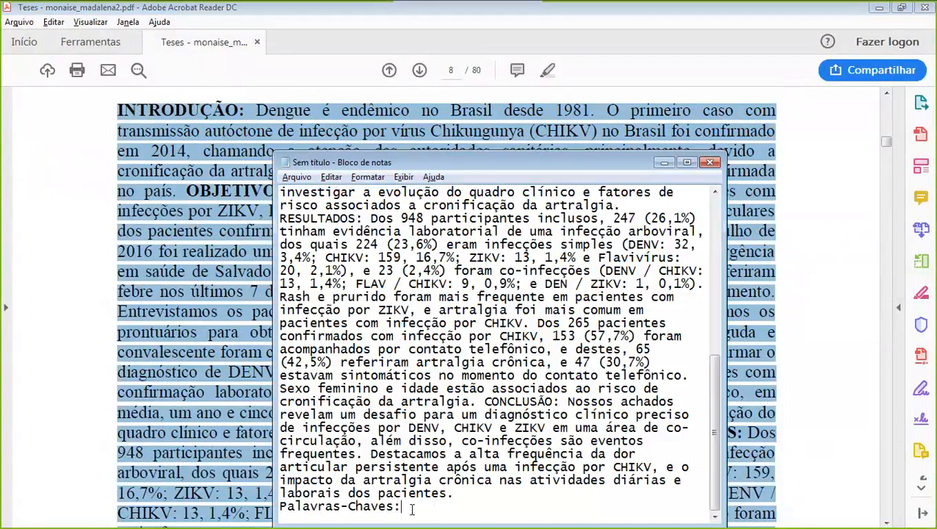
Delete the trailing "Palavras-Chaves:" line and the abstract's final period
drag(403, 507, 268, 518)
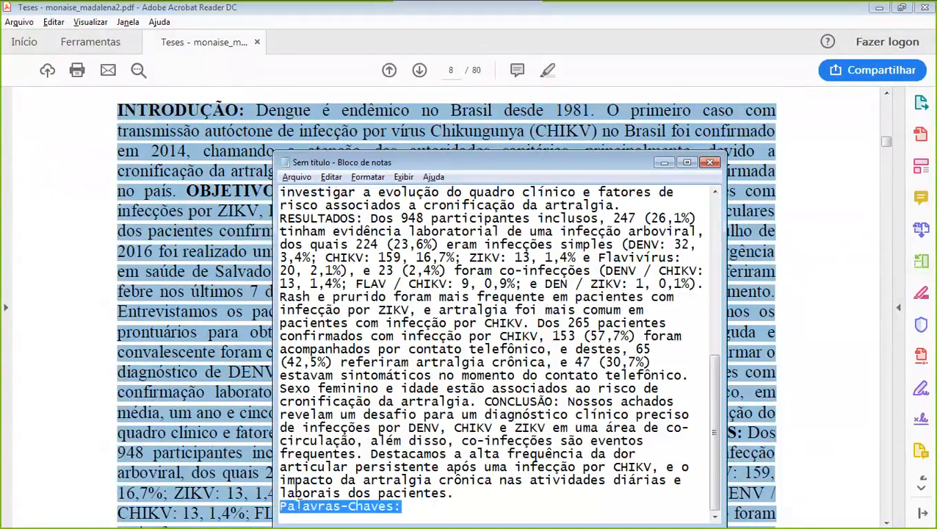
key(BackSpace)
click(474, 496)
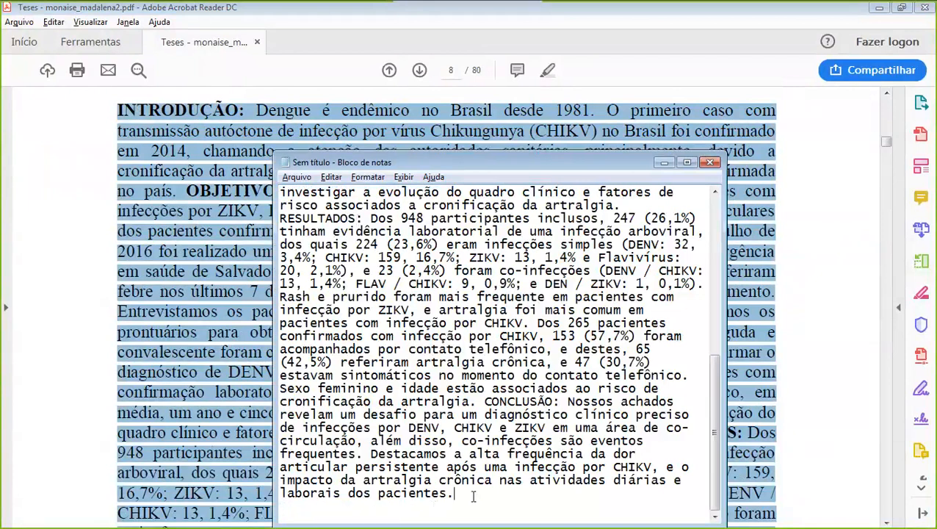
key(BackSpace)
Copy the whole cleaned abstract from Notepad and paste it into the Resumo entry of the FI-ADMIN source form
drag(449, 493, 242, 150)
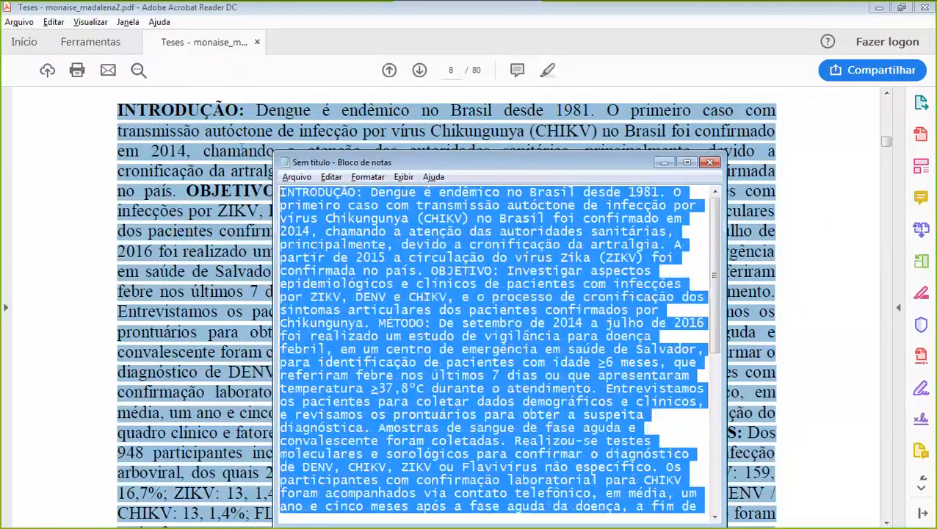
right_click(412, 253)
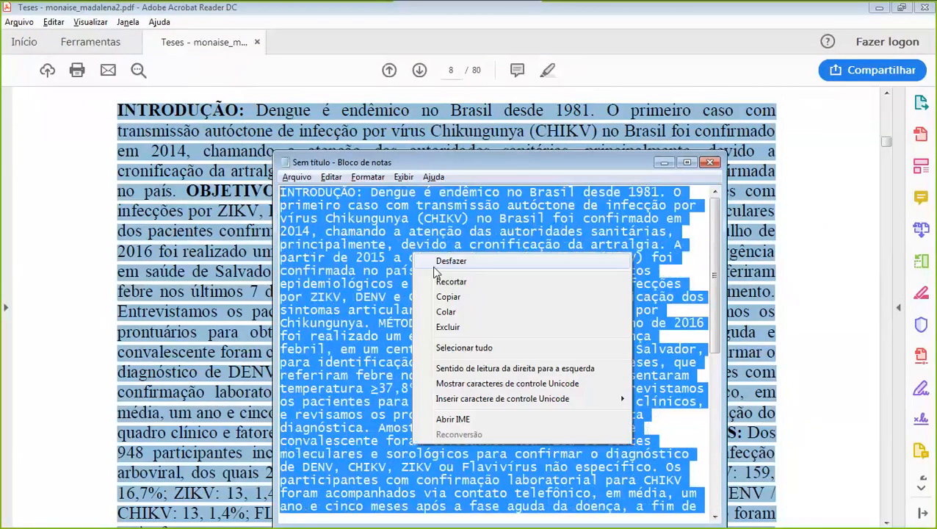
click(459, 297)
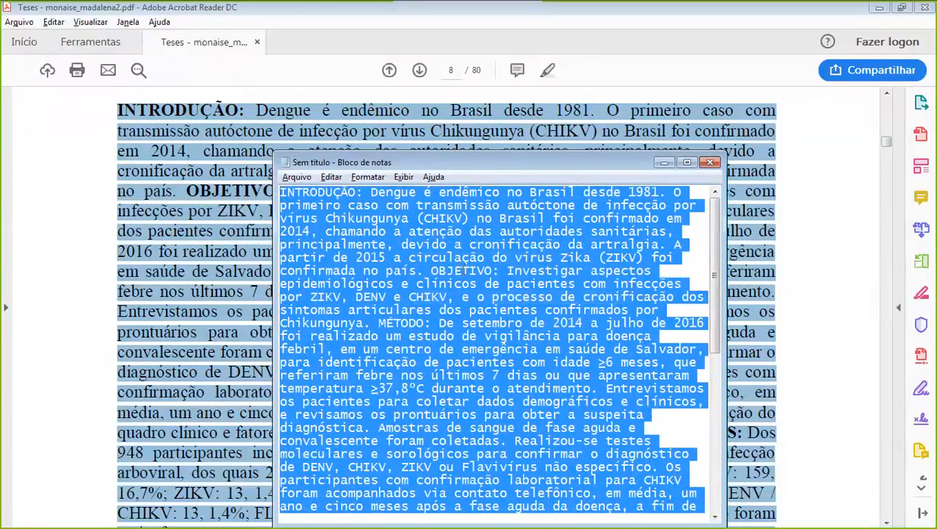
key(alt+Tab)
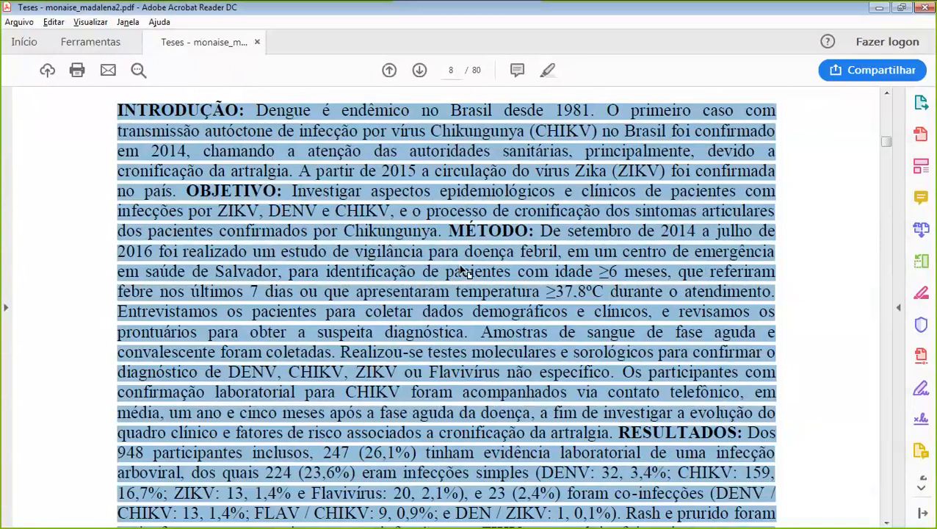
key(alt+Tab)
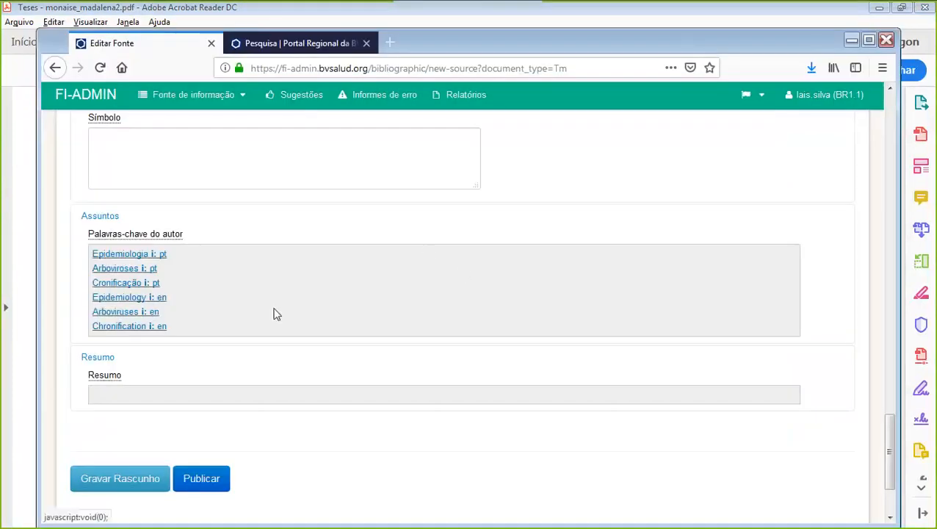
click(171, 396)
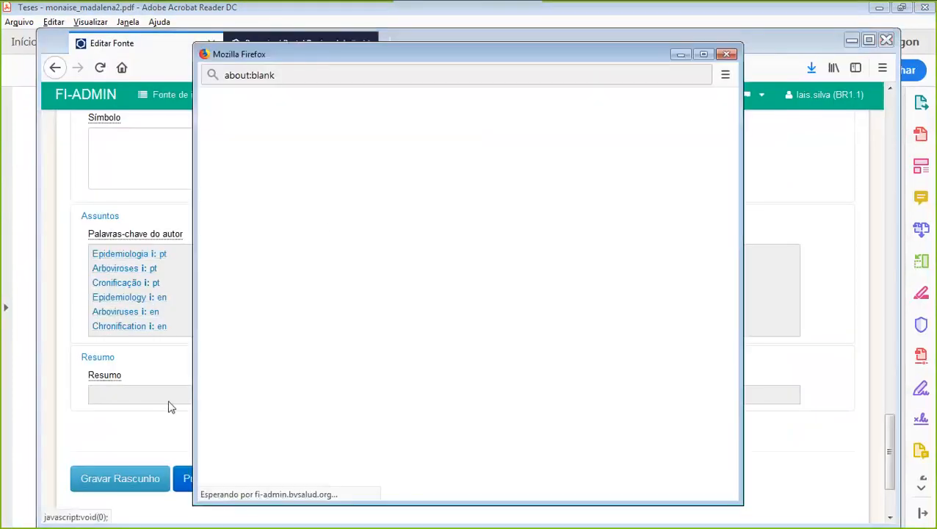
right_click(320, 229)
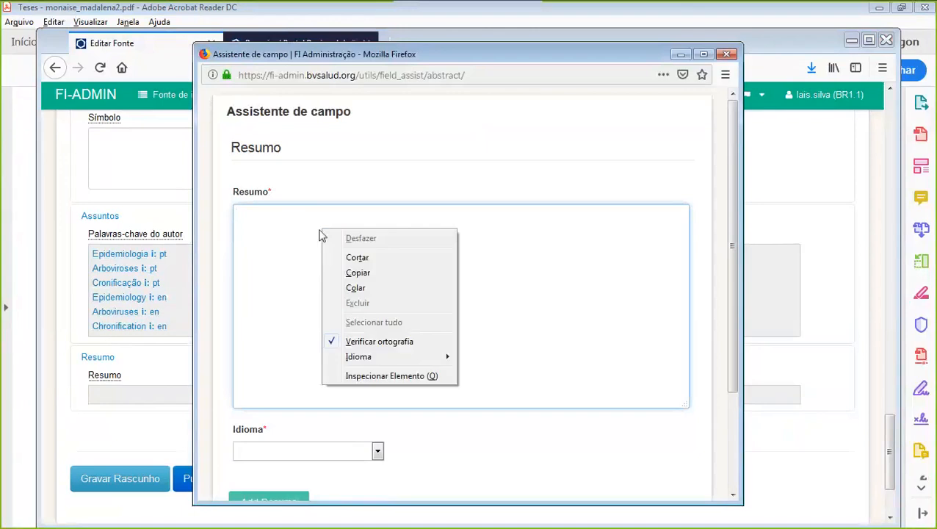
click(376, 288)
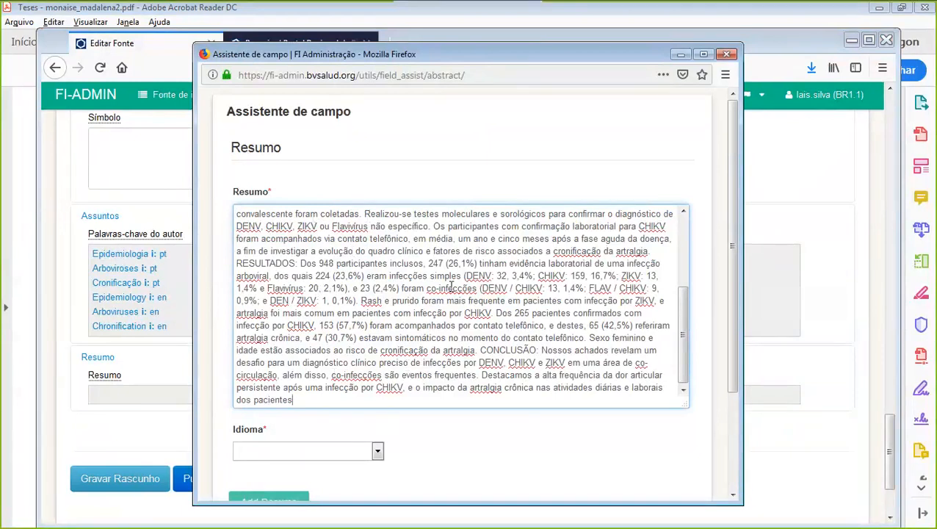
Set the abstract's language to Português and save it to the source form
click(376, 451)
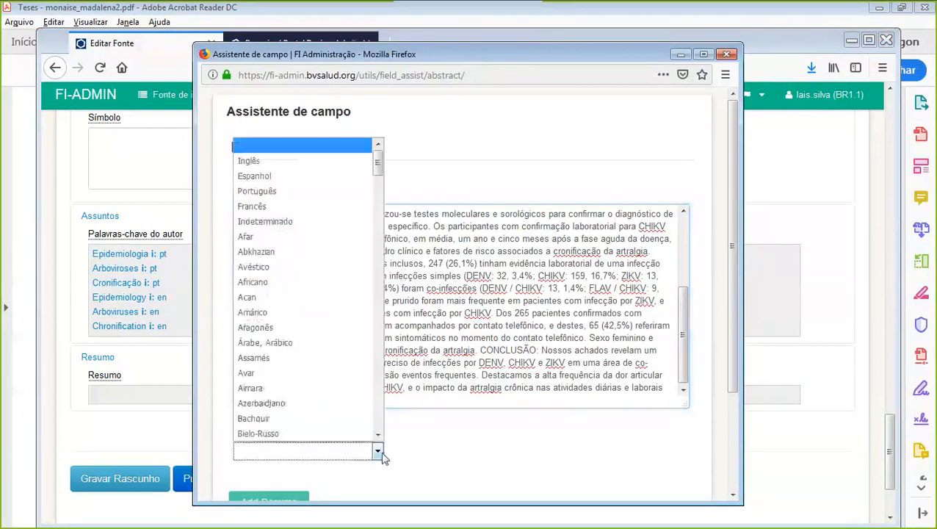
click(292, 193)
scroll(513, 428, down, 3)
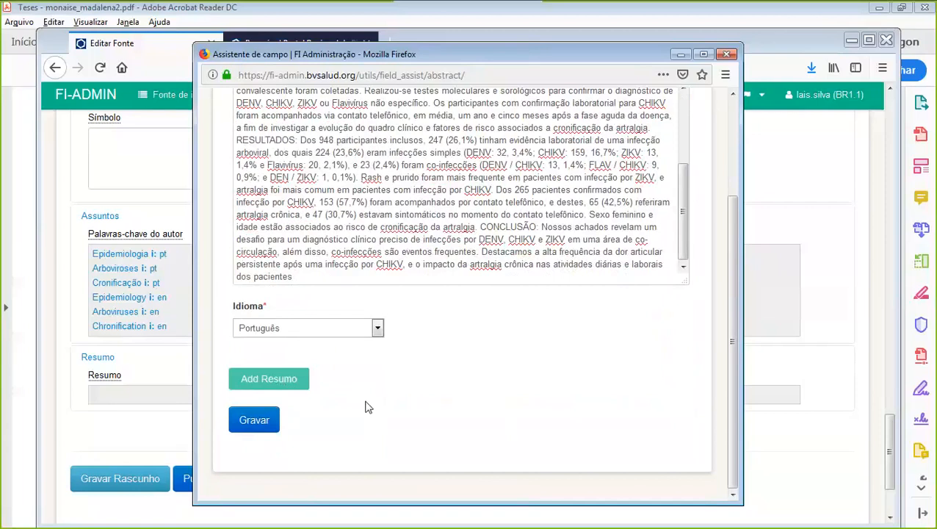
click(257, 428)
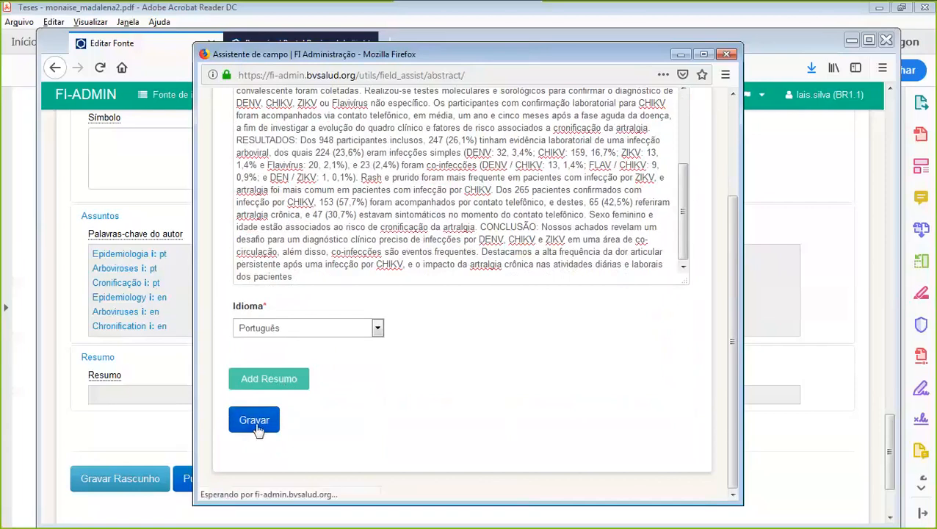
scroll(265, 361, down, 5)
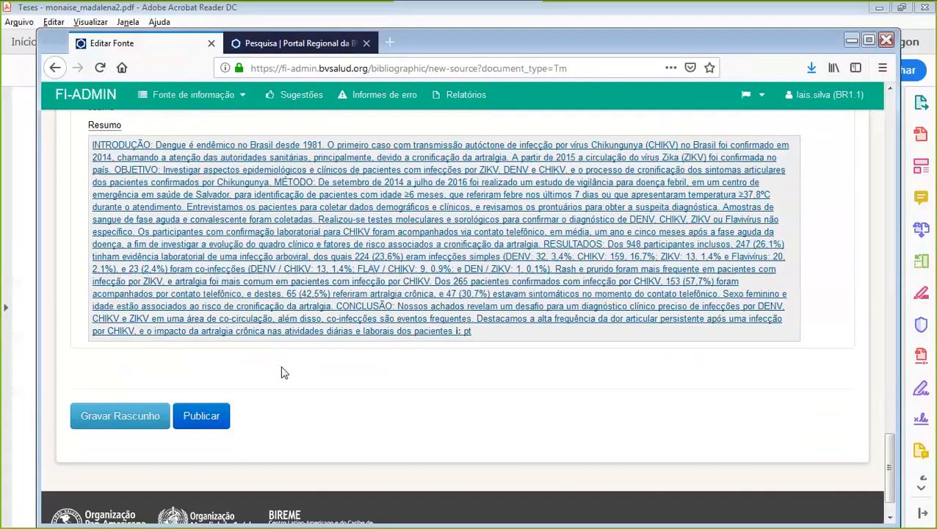
Open the Indexação section of the new source record
scroll(268, 365, up, 15)
scroll(269, 367, up, 10)
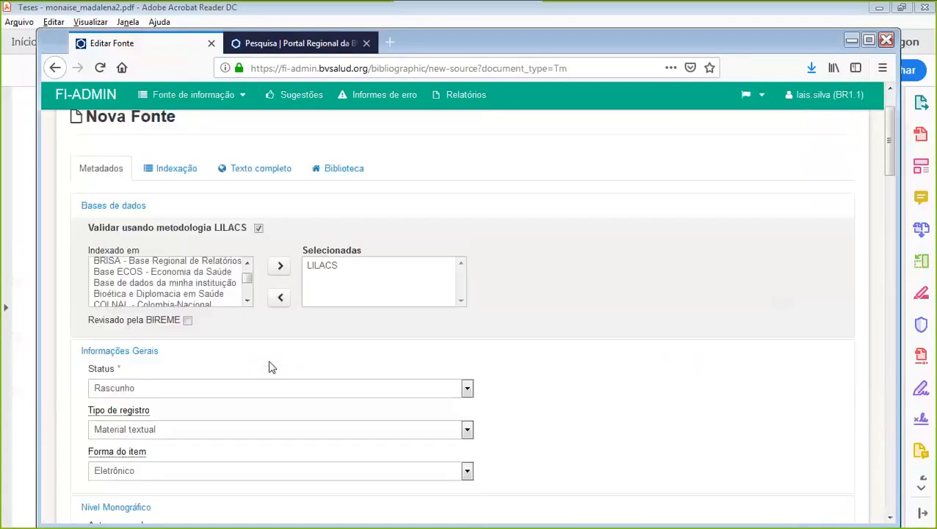
click(176, 235)
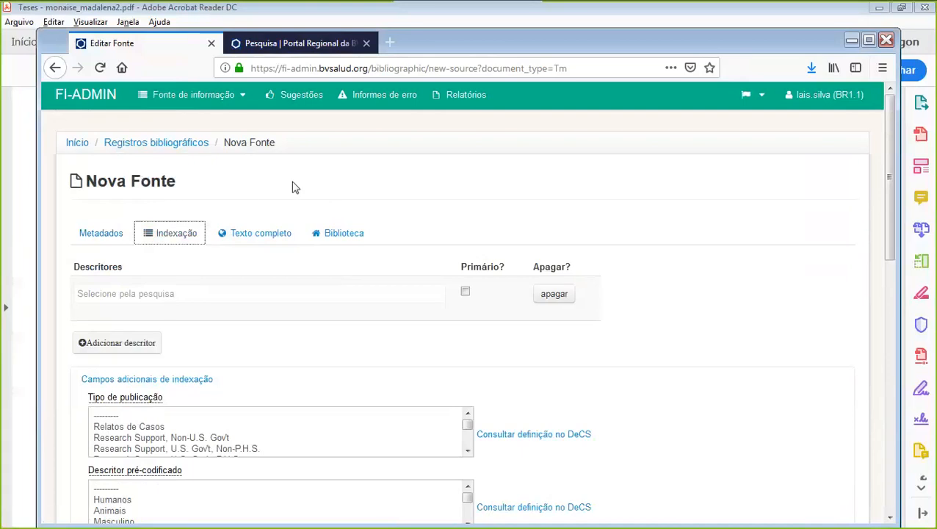
Return to the thesis PDF and examine the title on page 2 for subject terms, highlighting "EPIDEMIOLÓGICAS"
key(alt+Tab)
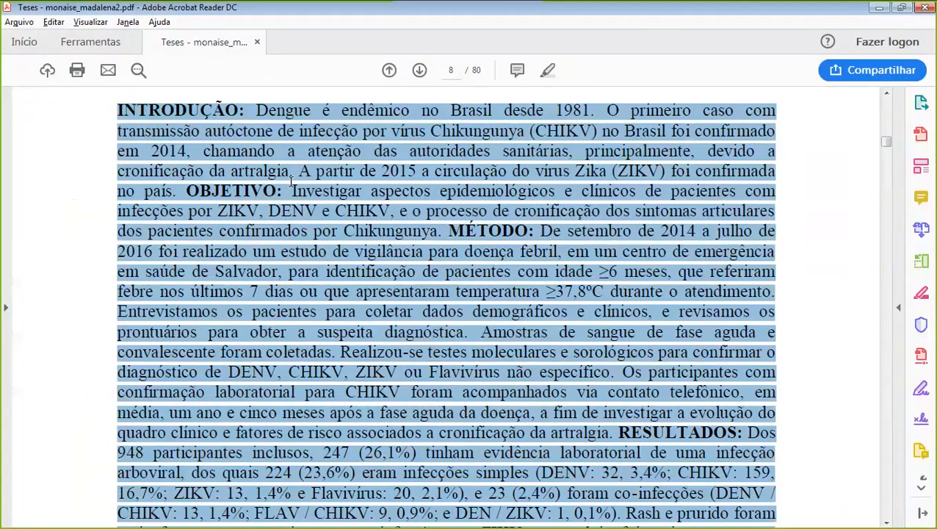
click(788, 281)
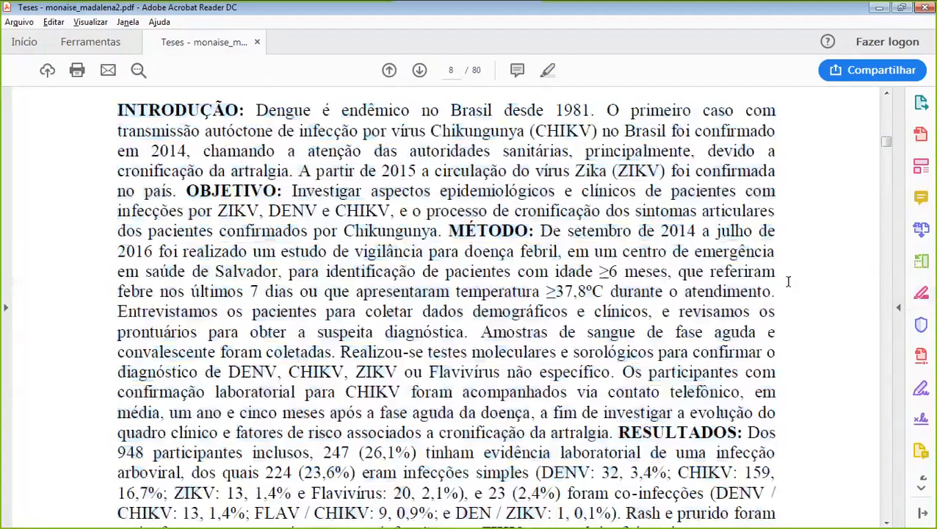
scroll(788, 282, up, 15)
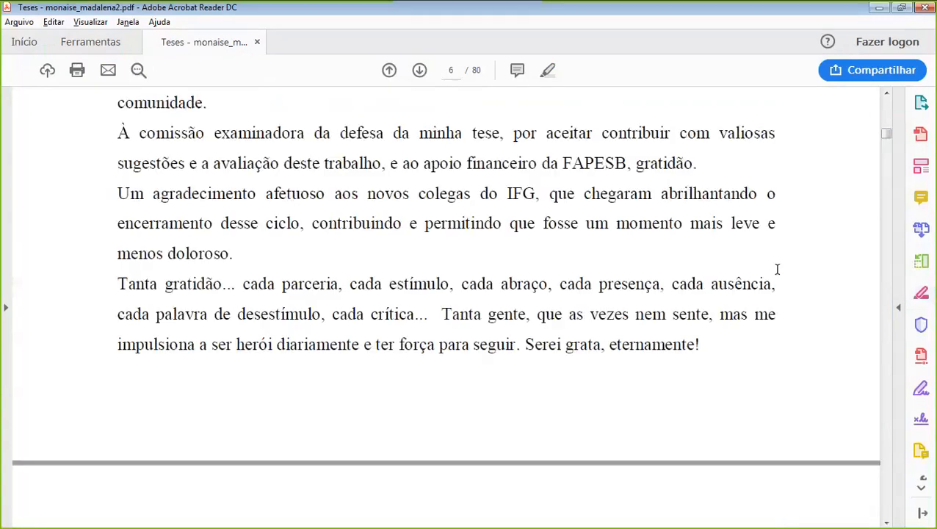
scroll(777, 269, up, 15)
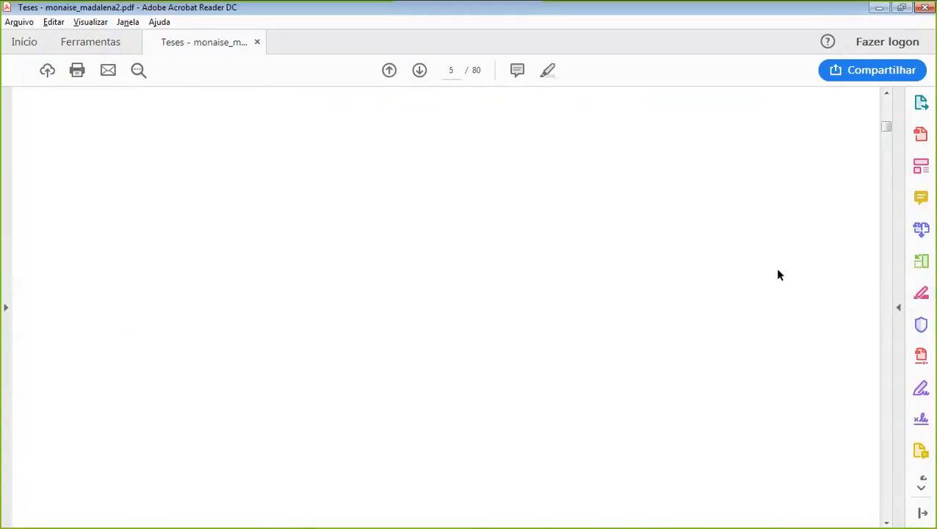
scroll(779, 274, up, 15)
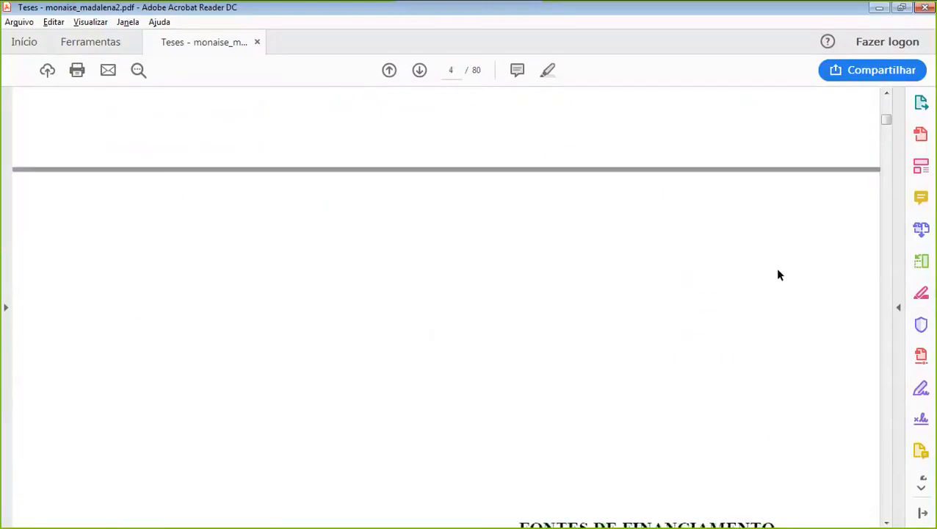
scroll(780, 275, up, 15)
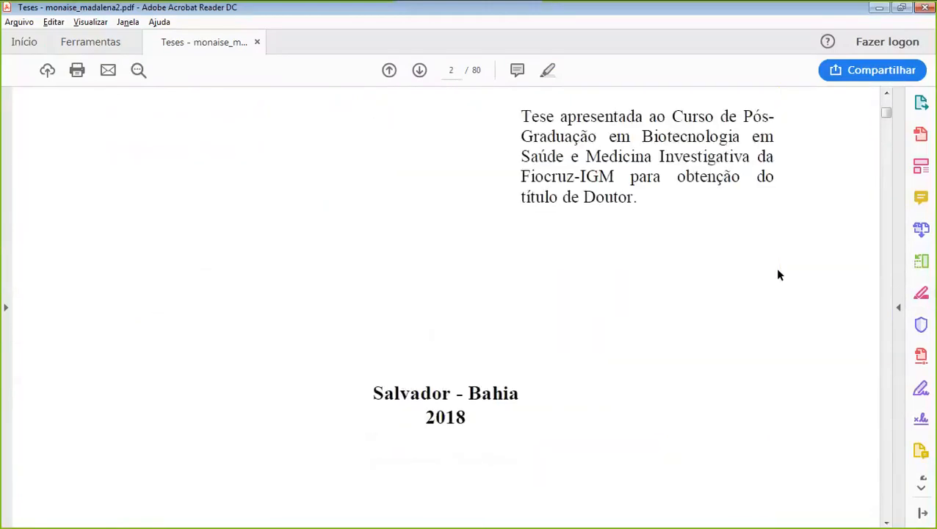
scroll(779, 275, up, 4)
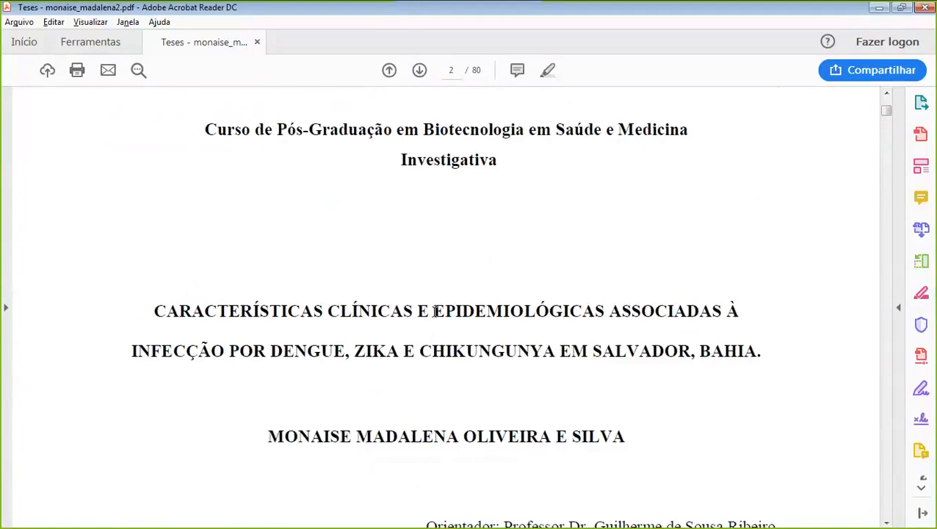
drag(433, 311, 605, 311)
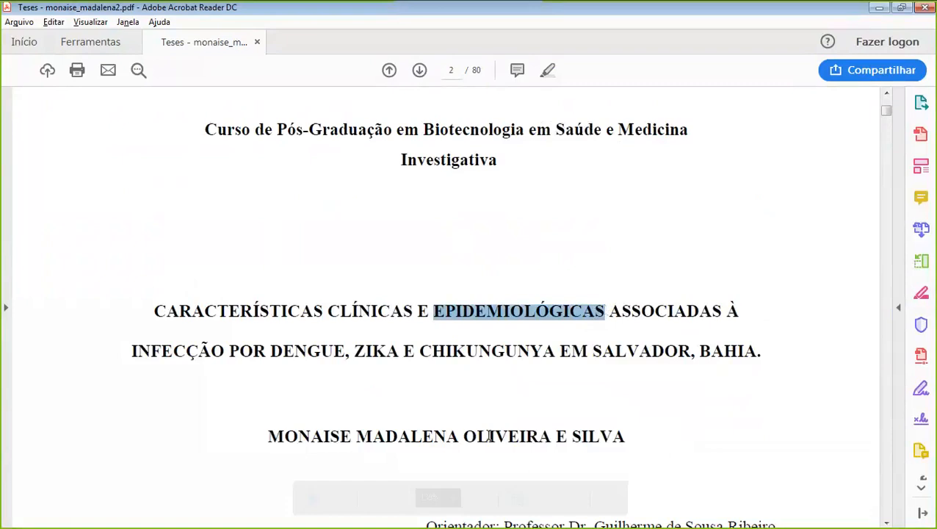
Look up "EPIDEMIOLÓGICAS" in the subject descriptor locator for the empty Descritores entry, clear the search and return to the source form
key(alt+Tab)
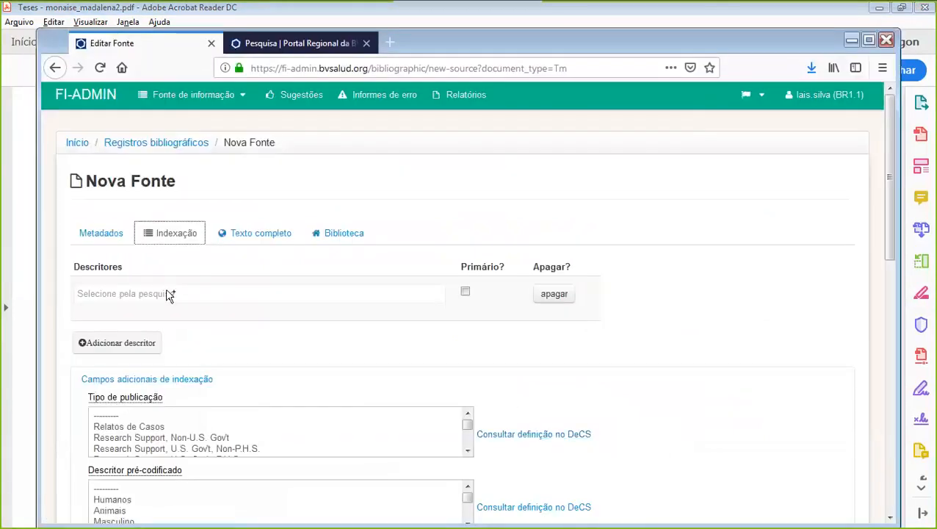
click(182, 295)
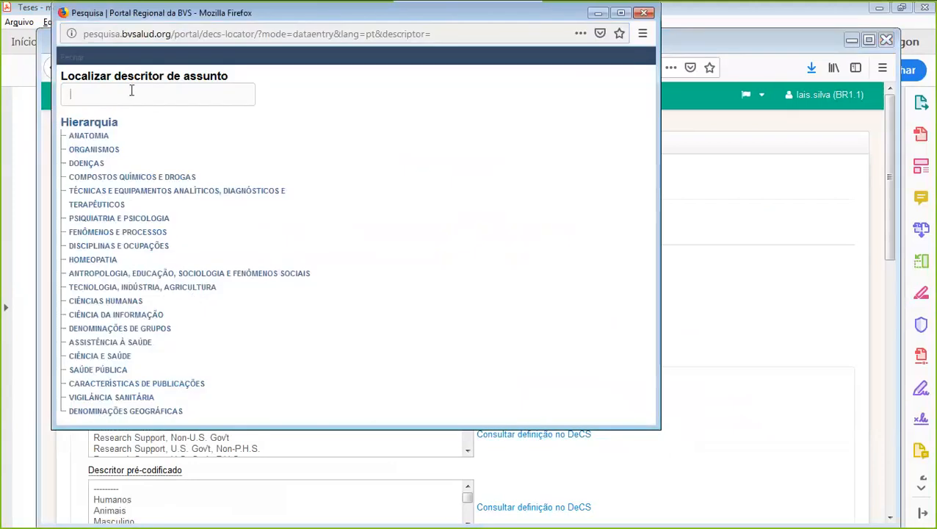
right_click(131, 90)
click(193, 150)
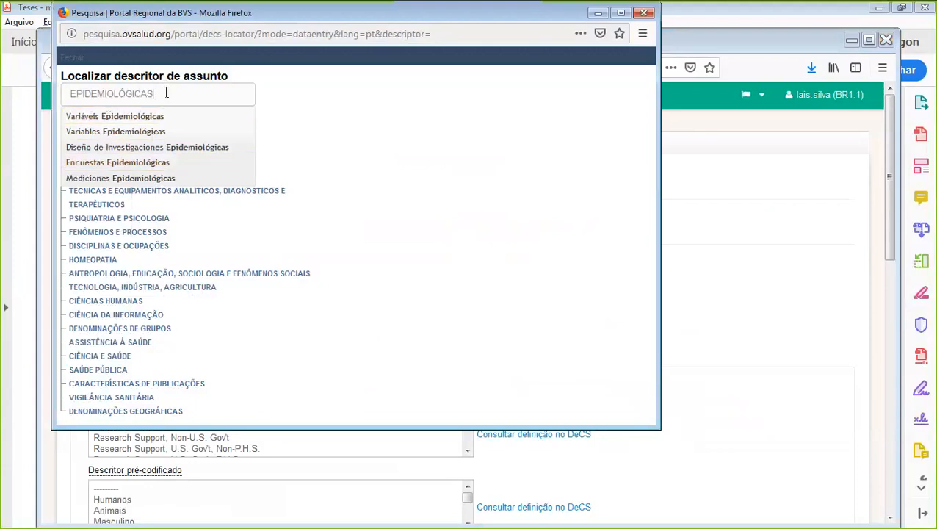
drag(165, 93, 69, 94)
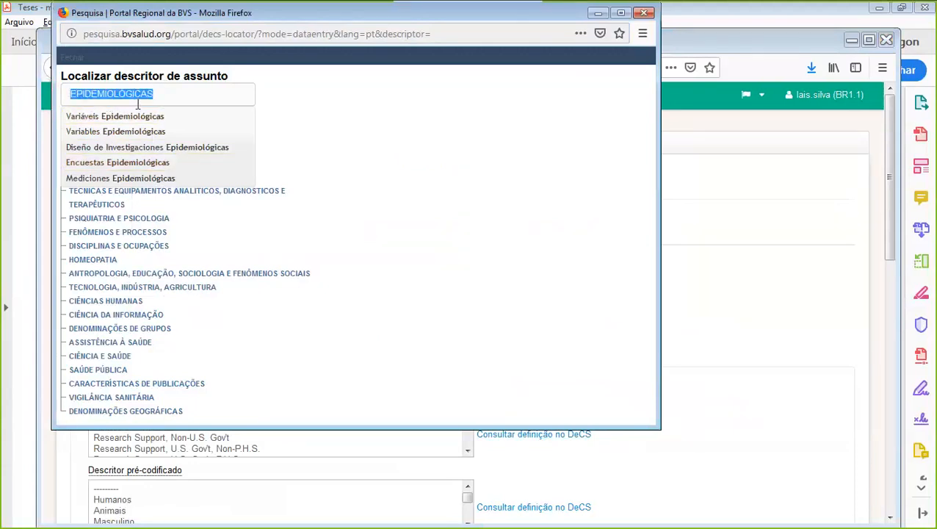
key(ctrl+x)
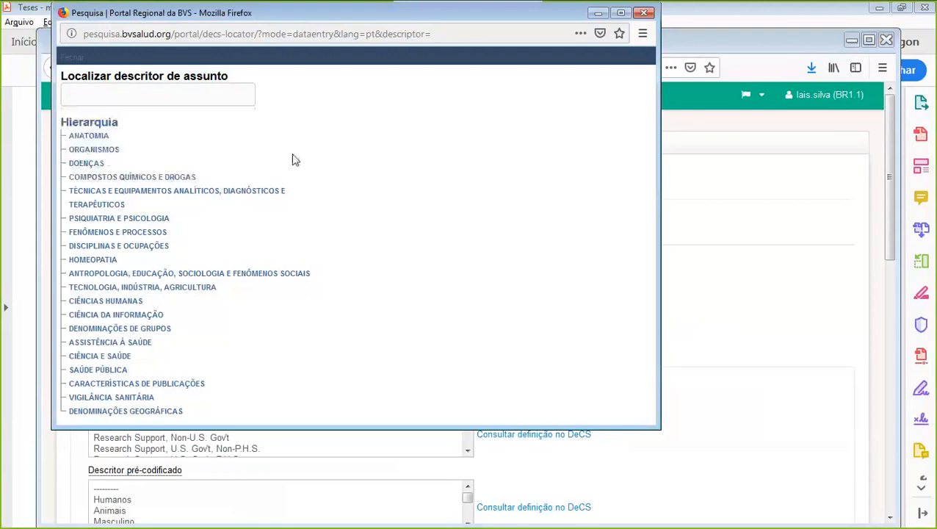
click(713, 276)
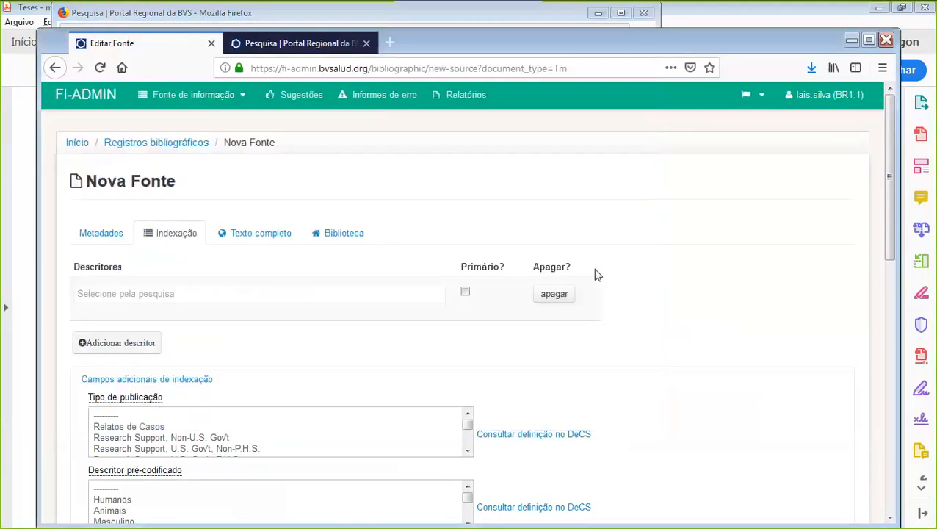
Return to the thesis PDF and highlight "ZIKA" in the title on page 2
key(alt+Tab)
click(432, 184)
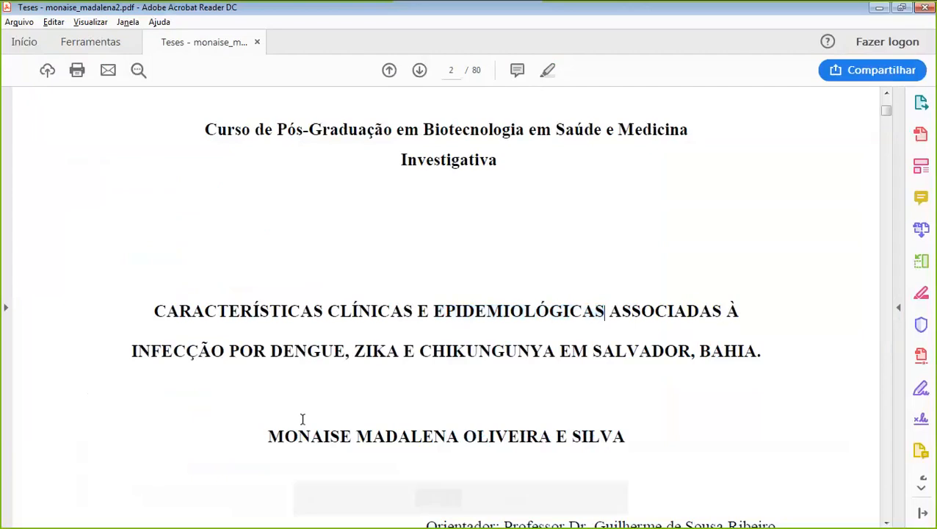
click(356, 351)
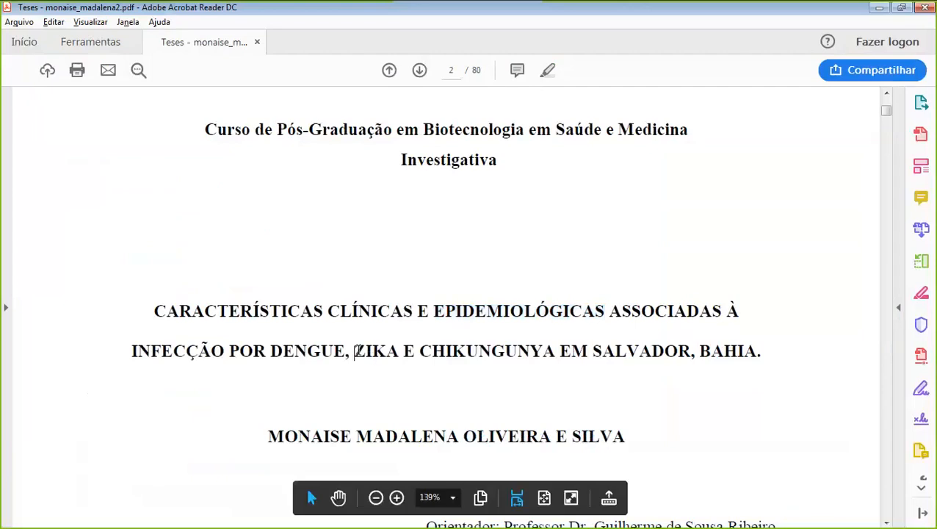
drag(355, 351, 406, 351)
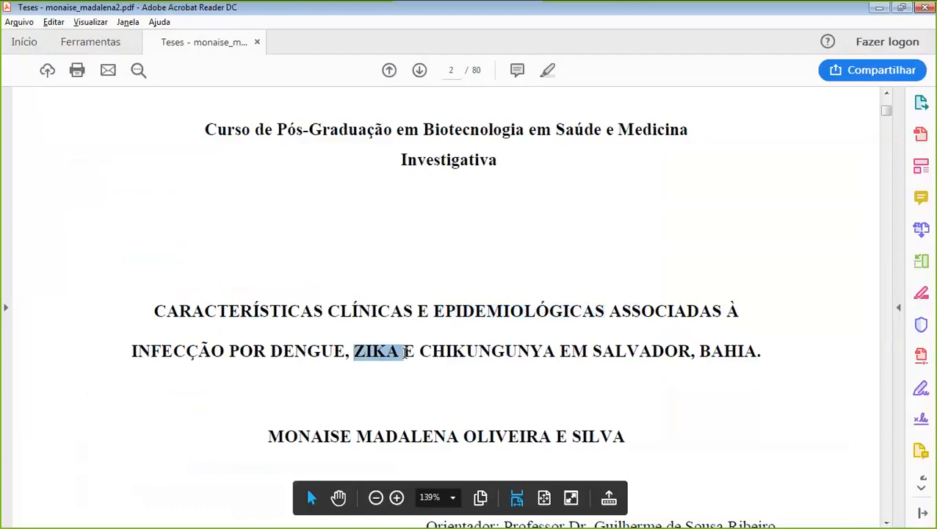
Search the subject descriptor locator for "Zika" and open the Zika virus descriptor
key(alt+Tab)
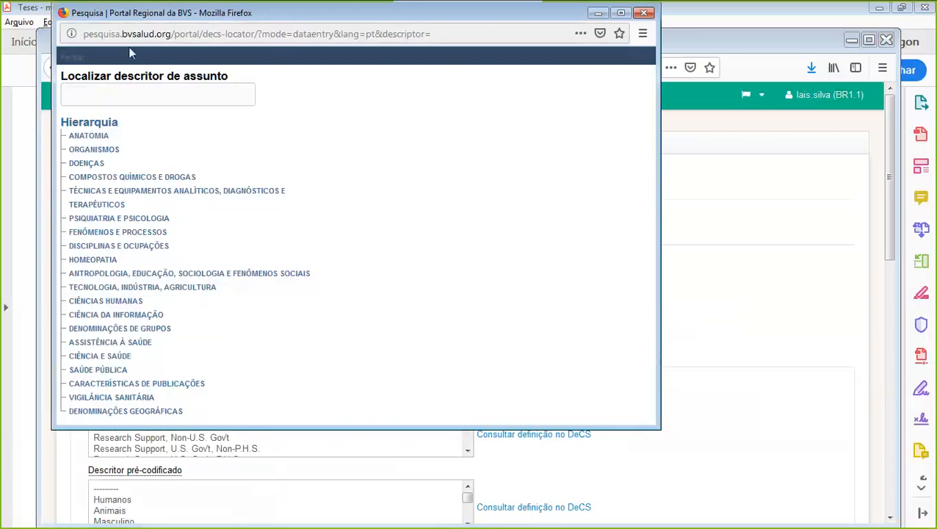
click(145, 94)
right_click(143, 92)
click(209, 162)
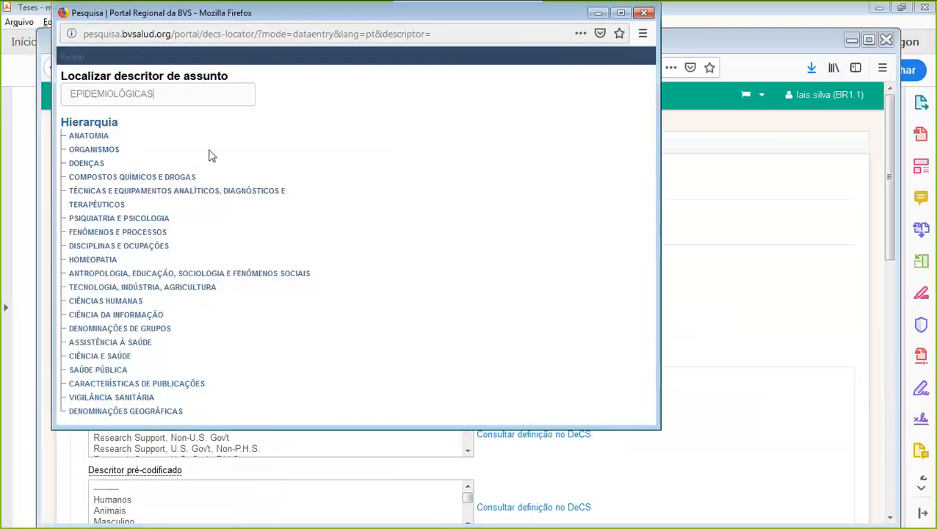
drag(172, 98, 68, 95)
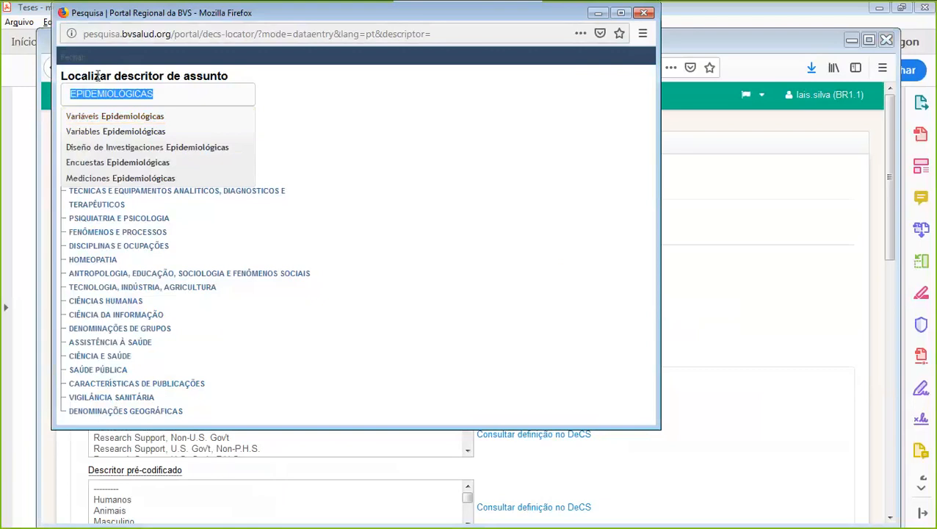
key(BackSpace)
text(Zi)
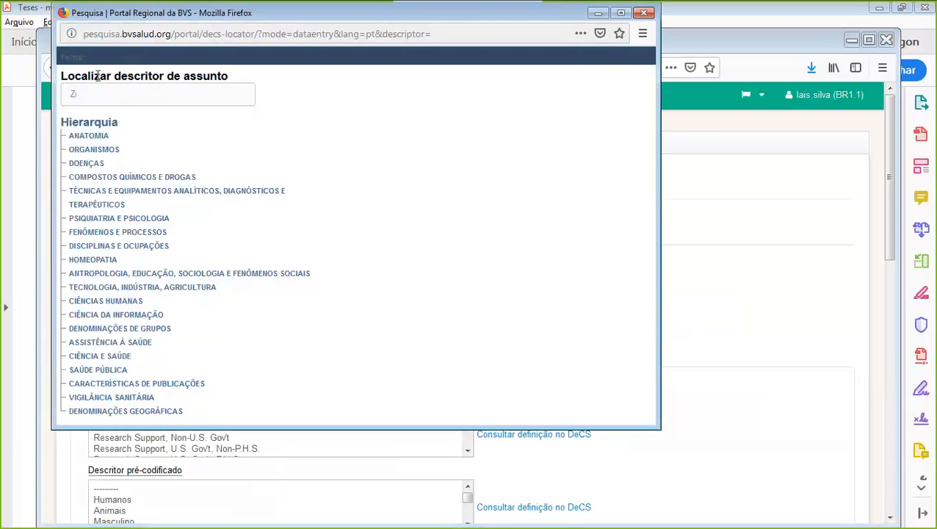
text(ka)
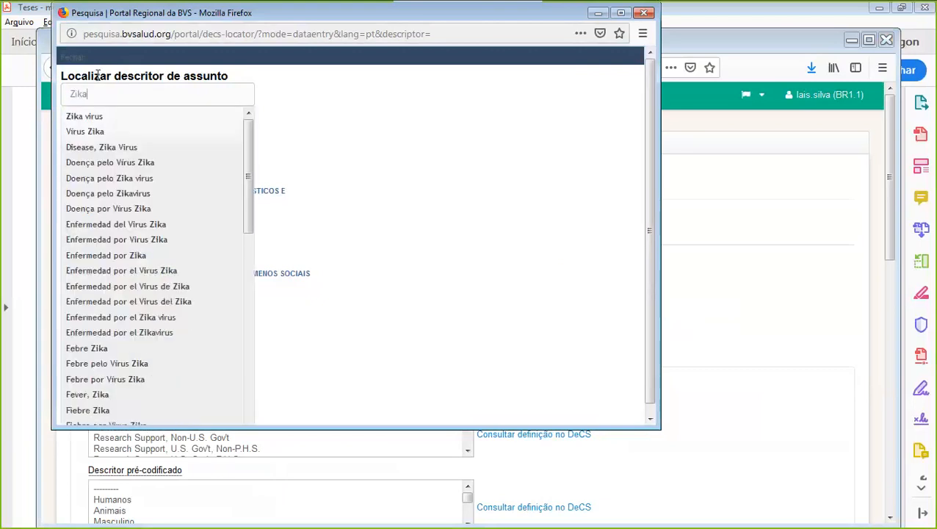
click(84, 118)
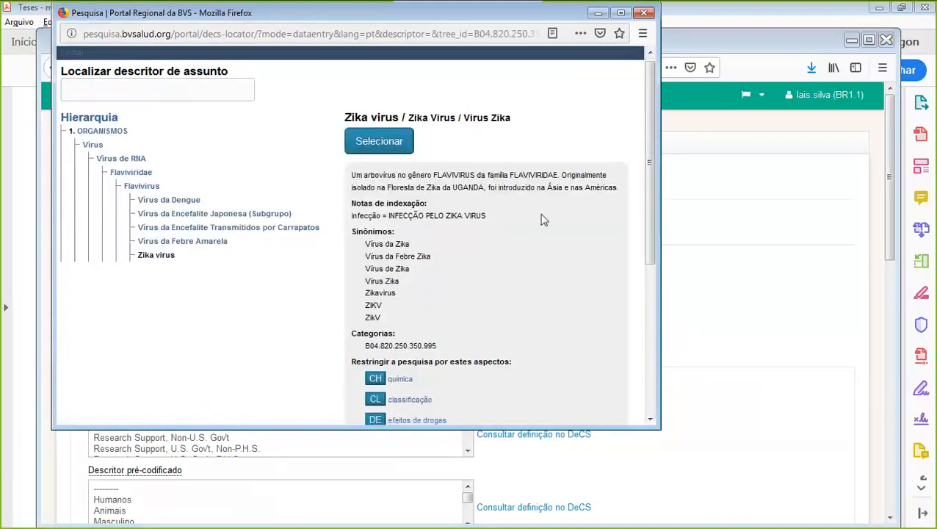
Review the indexing notes and qualifiers of Zika virus and select the descriptor without a qualifier
scroll(542, 217, down, 6)
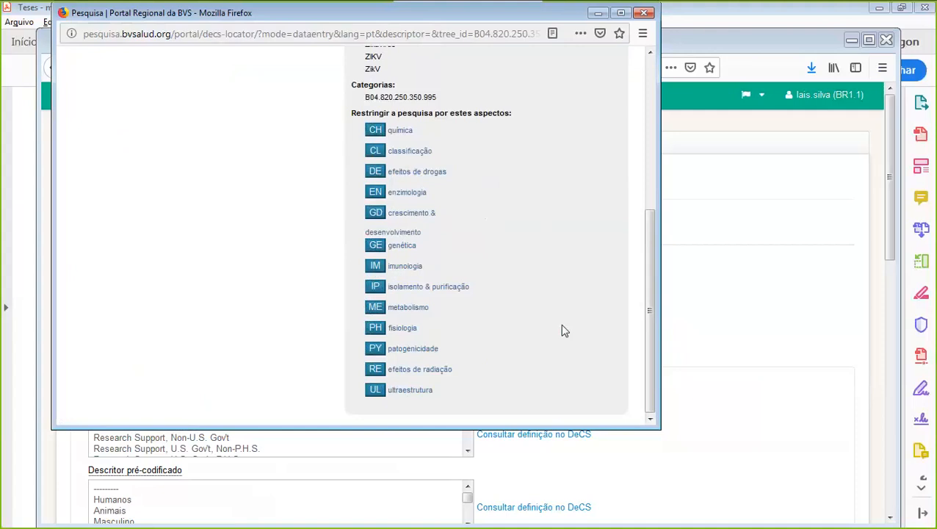
scroll(561, 331, up, 3)
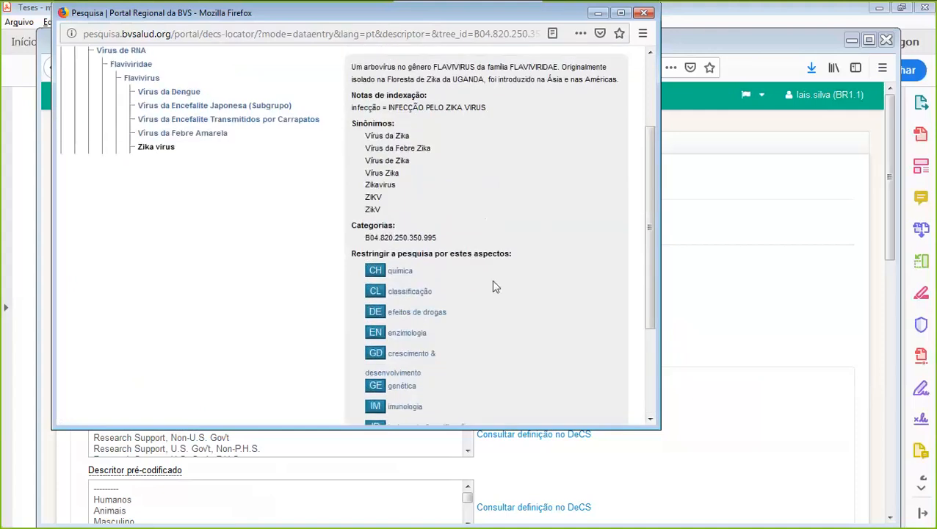
scroll(494, 289, down, 3)
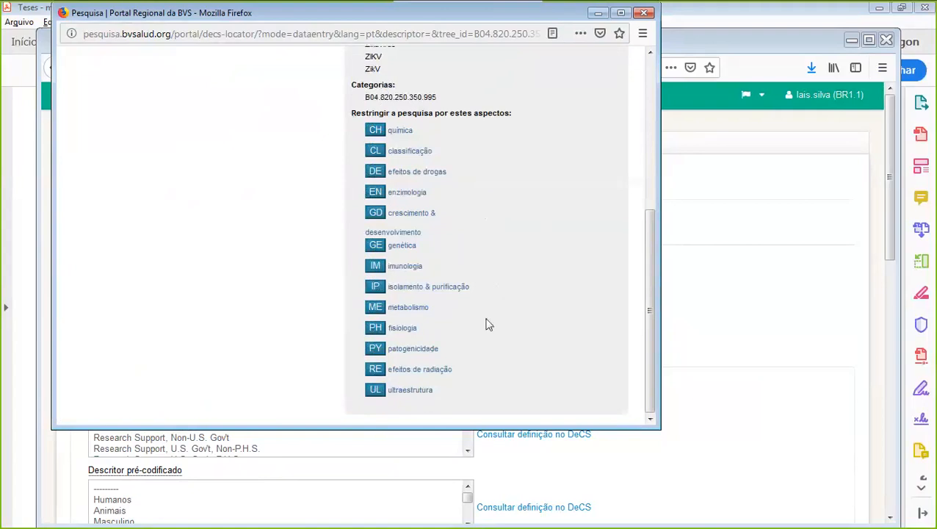
scroll(487, 321, up, 3)
scroll(491, 317, up, 1)
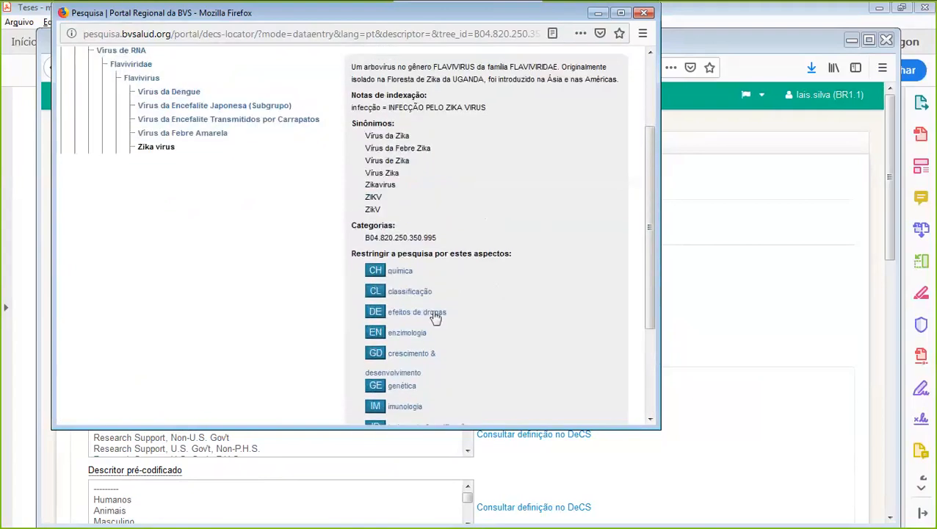
scroll(455, 294, up, 1)
scroll(455, 293, up, 2)
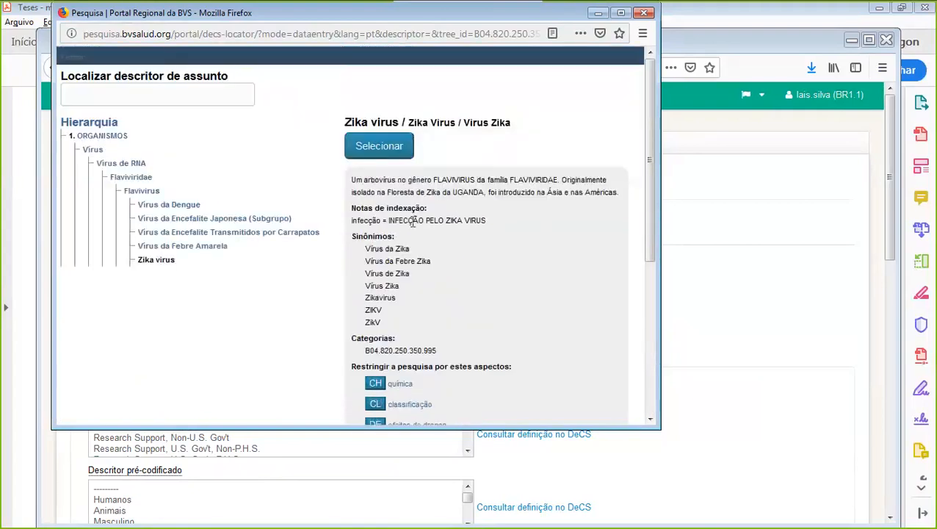
click(376, 149)
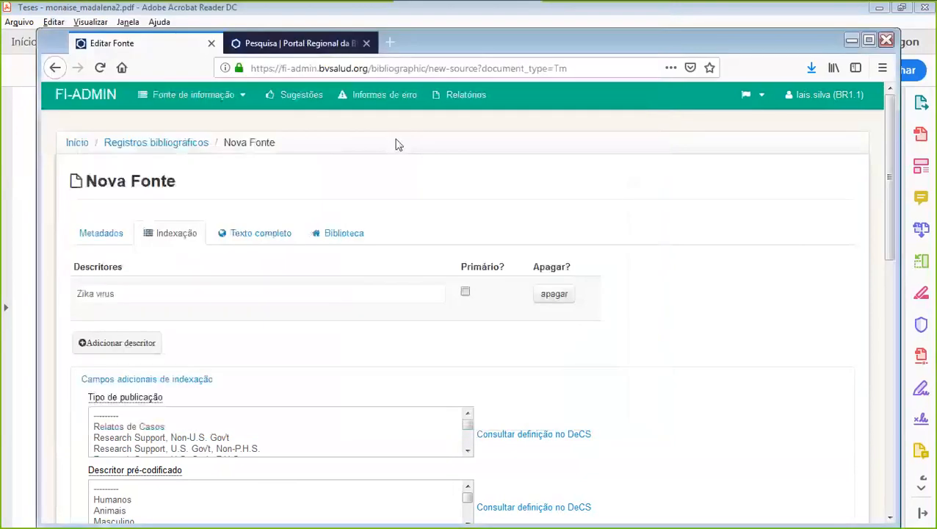
Add a second descriptor entry to the record and search the descriptor locator for "dengue"
click(129, 347)
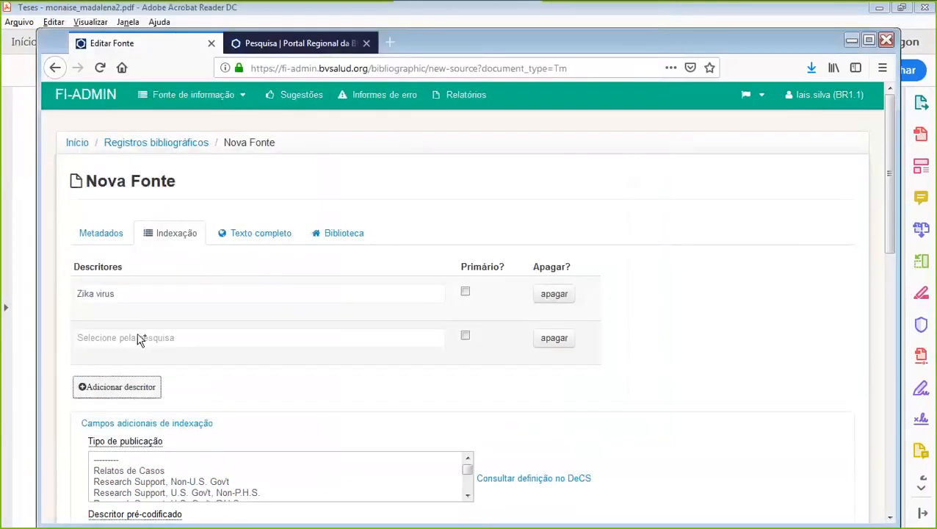
click(155, 343)
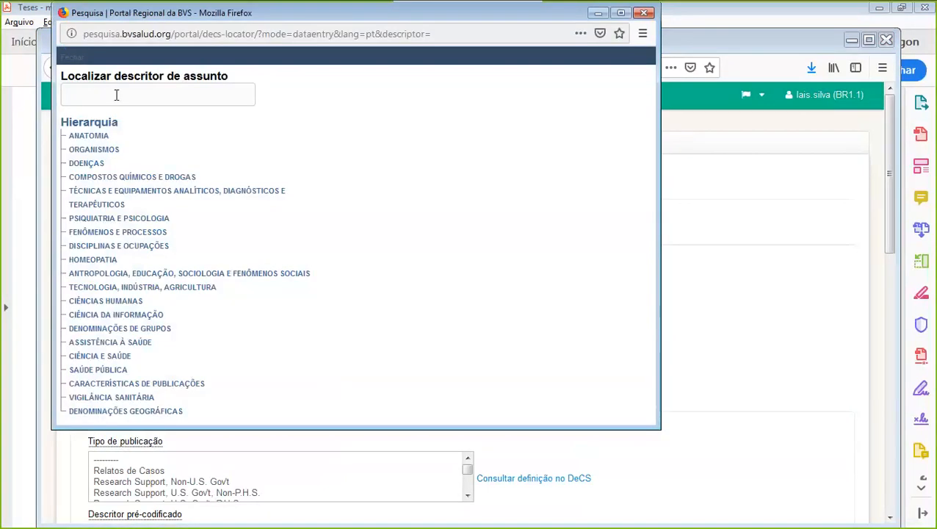
click(119, 96)
text(denh)
text(ue)
key(BackSpace)
key(BackSpace)
key(BackSpace)
key(BackSpace)
key(BackSpace)
text(engue)
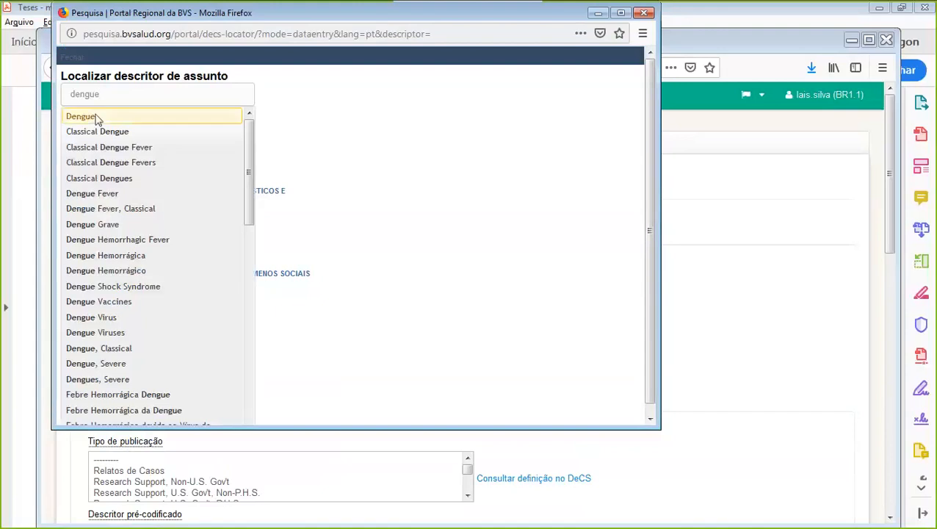
Choose the Dengue descriptor with the epidemiologia qualifier for the second entry
click(97, 119)
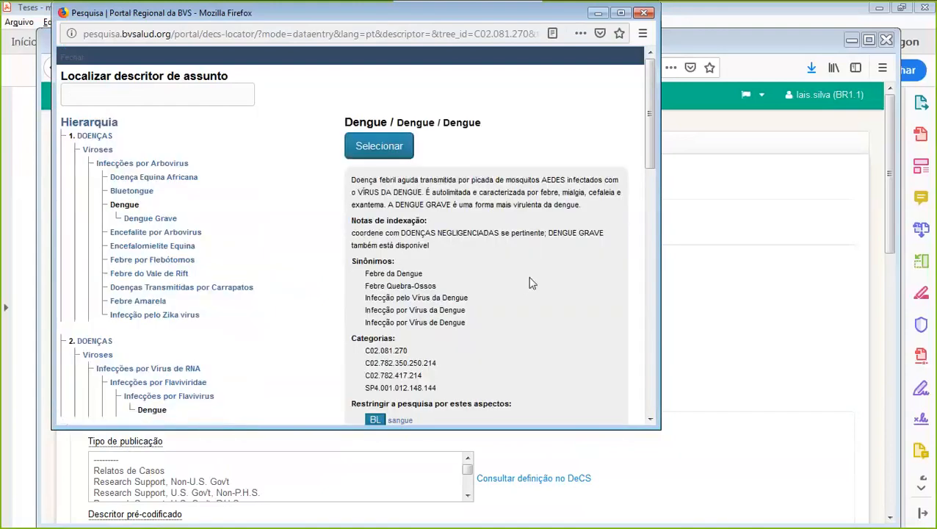
scroll(531, 283, down, 5)
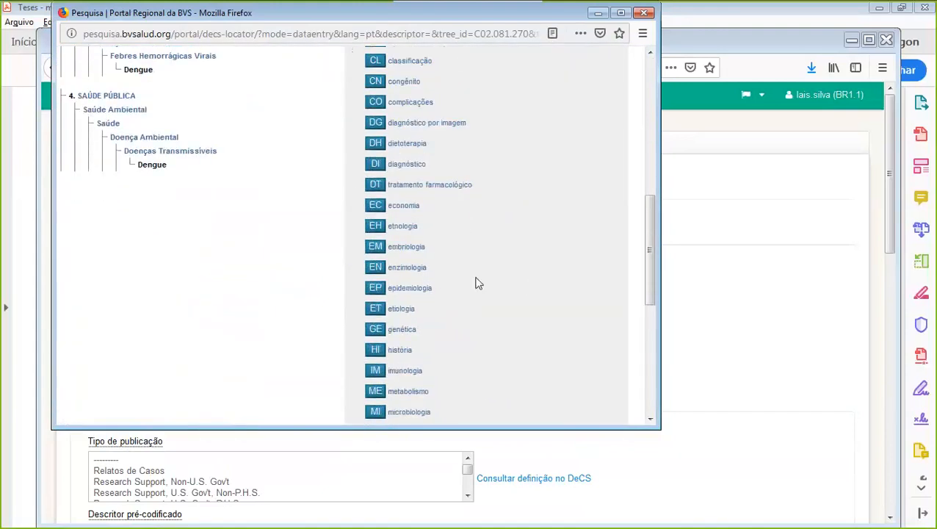
click(375, 287)
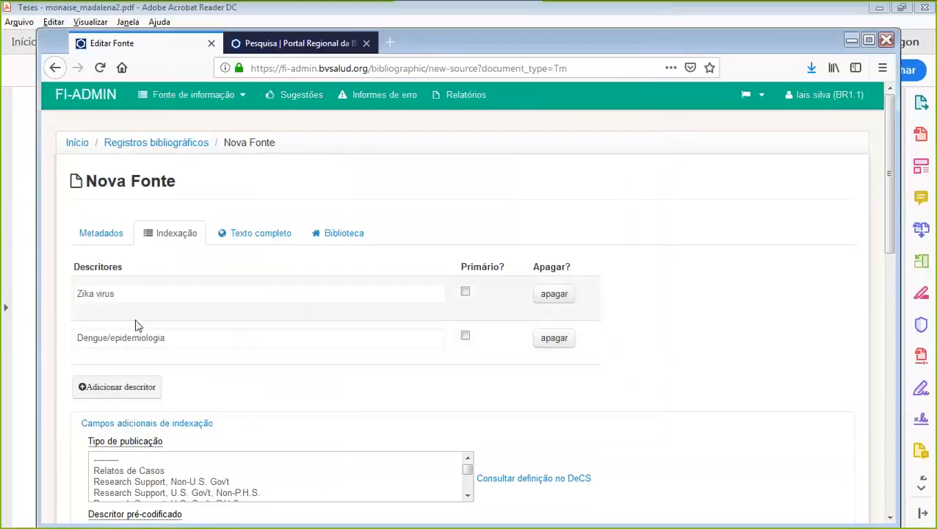
Mark the Zika virus descriptor as primary, leaving Dengue/epidemiologia as non-primary
click(468, 292)
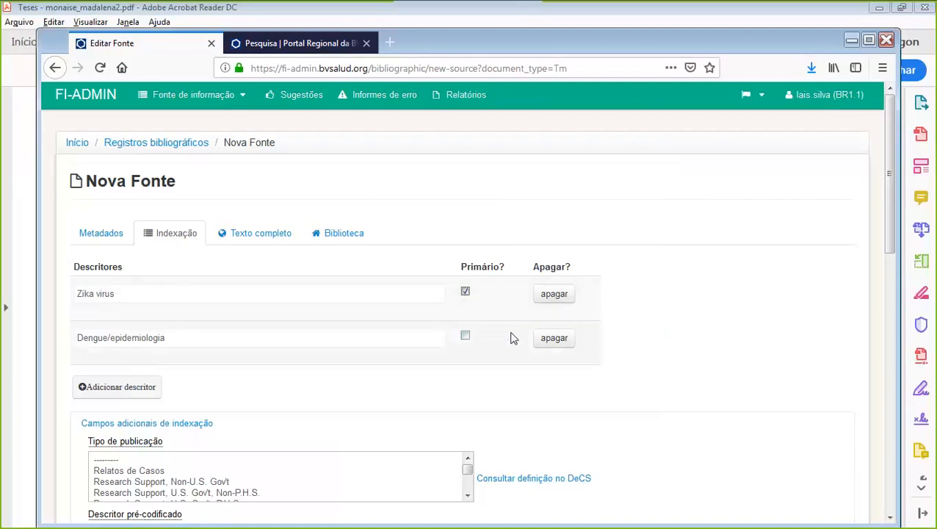
click(464, 337)
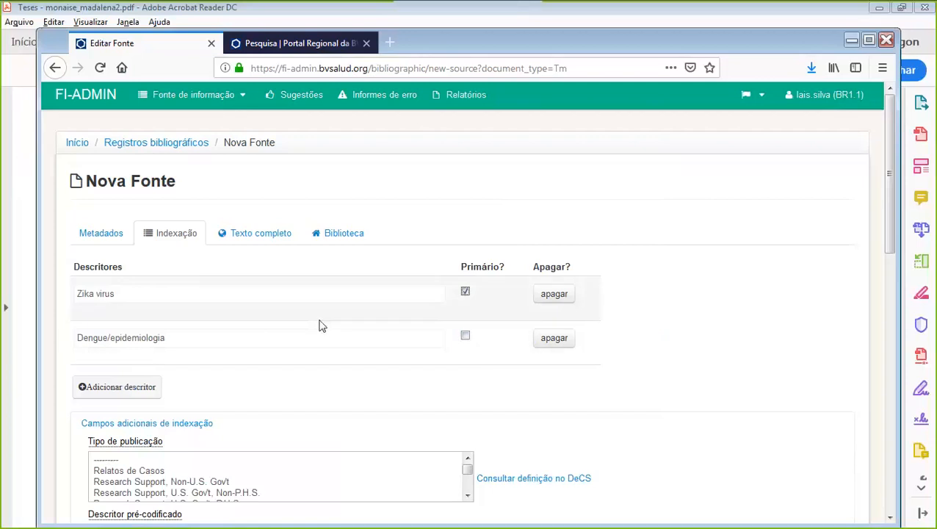
Examine the Tipo de publicação options in the additional indexing fields
scroll(299, 303, down, 5)
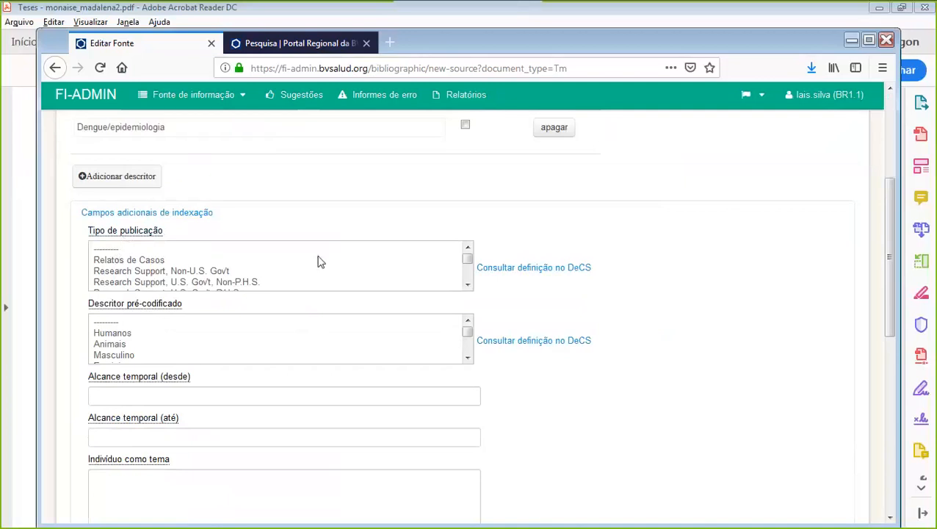
scroll(327, 264, down, 5)
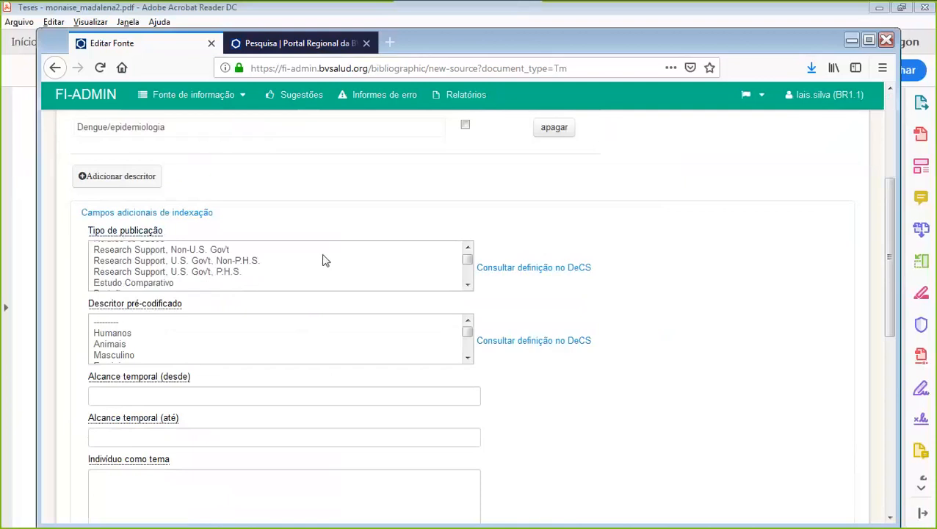
scroll(327, 261, down, 4)
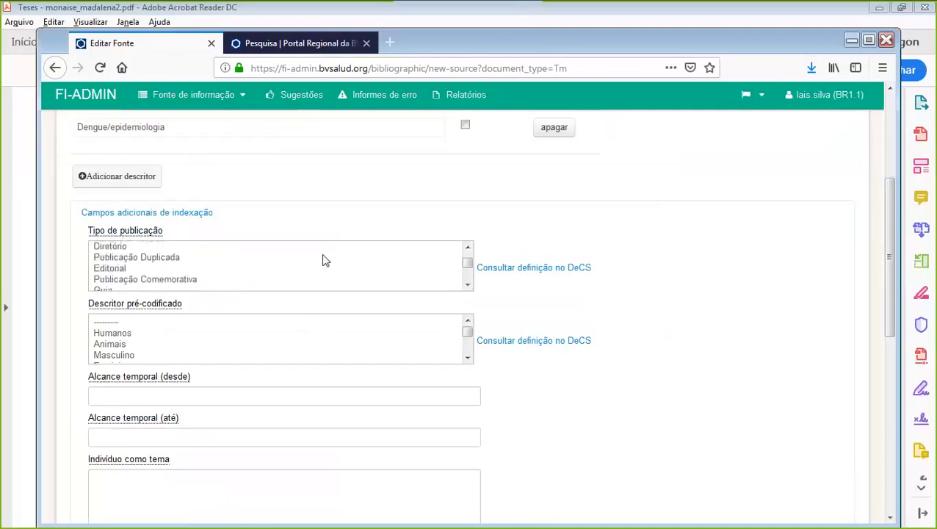
scroll(325, 263, down, 6)
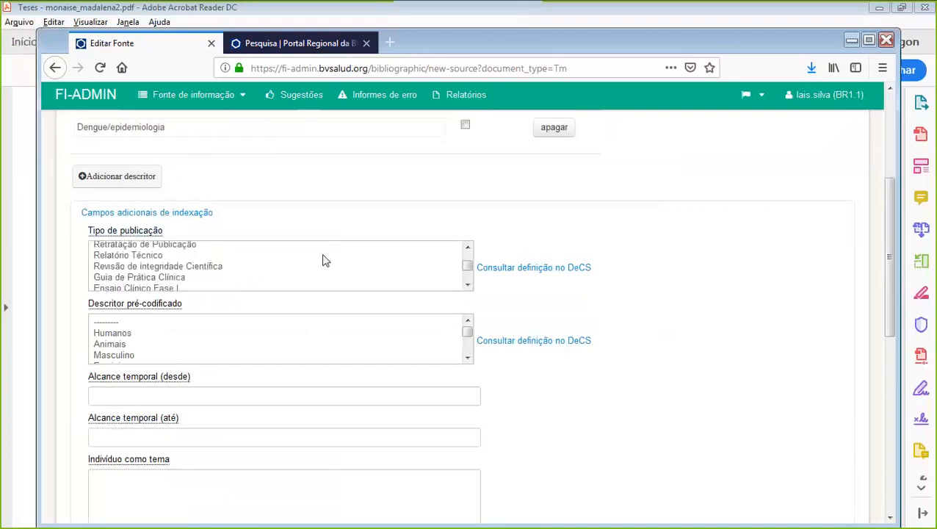
scroll(319, 267, down, 5)
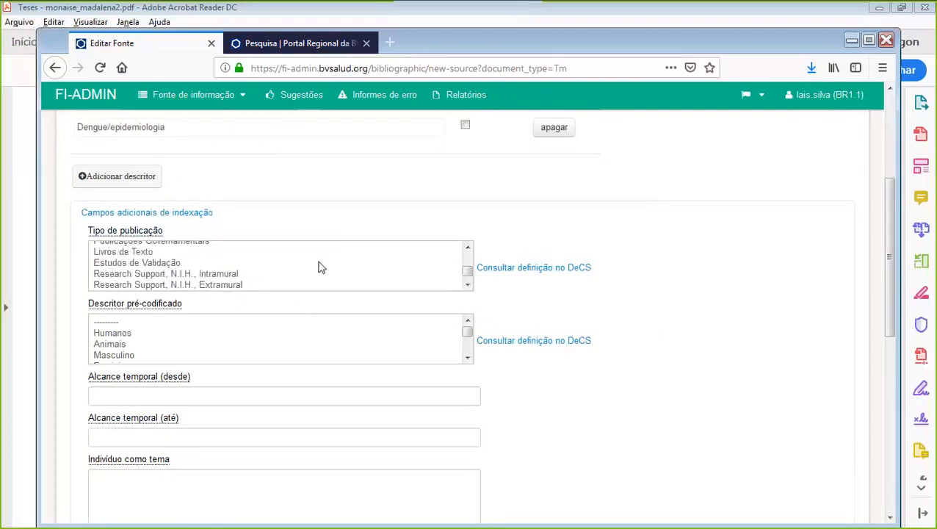
scroll(319, 268, down, 3)
scroll(319, 270, down, 1)
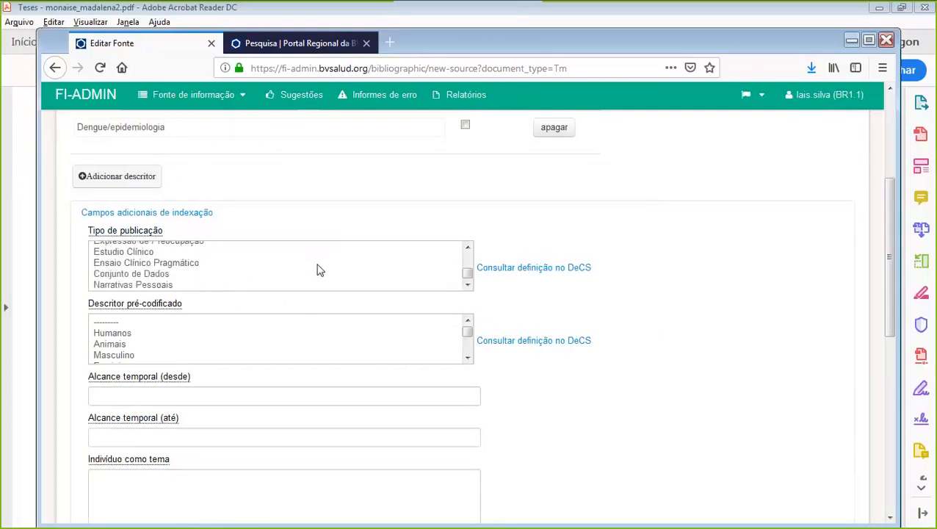
Review the Tipo de publicação list back to its beginning and select its blank option
scroll(319, 270, up, 8)
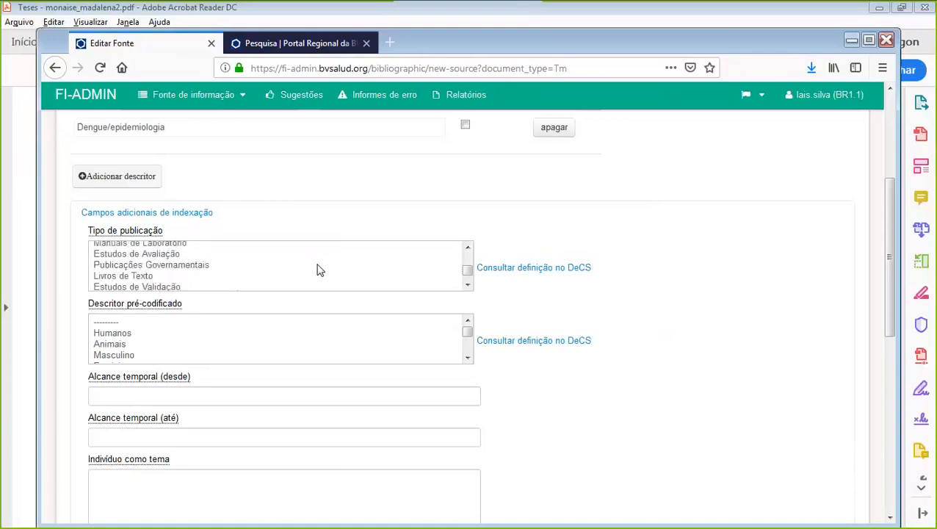
scroll(319, 270, up, 1)
scroll(320, 270, down, 3)
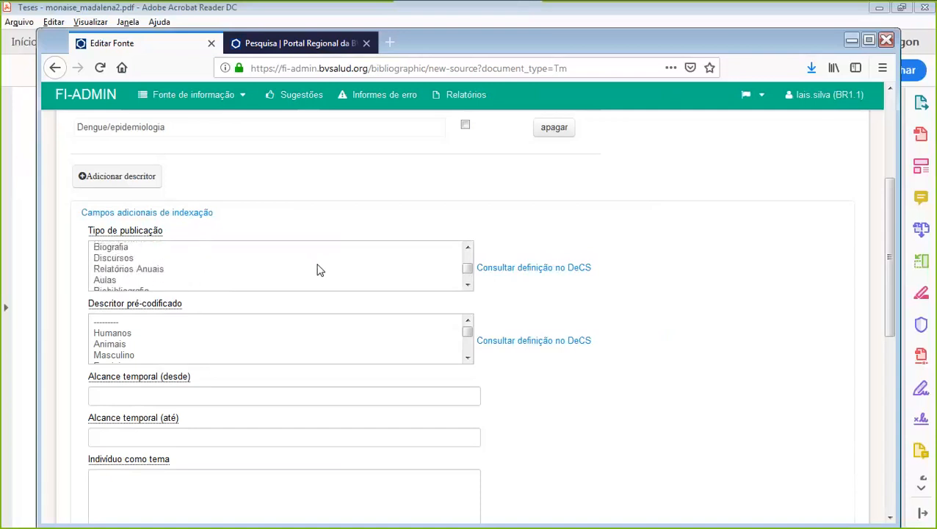
scroll(320, 270, up, 1)
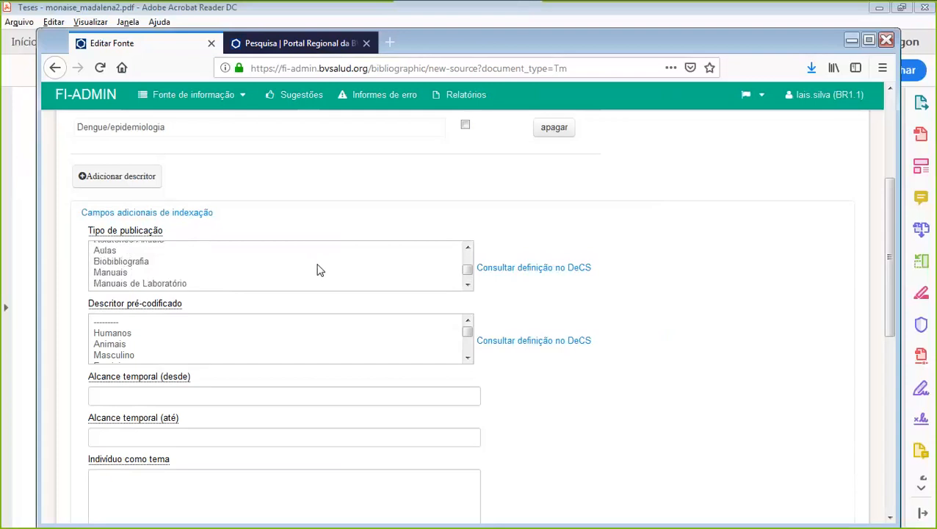
scroll(320, 271, down, 3)
scroll(319, 271, up, 1)
scroll(320, 271, up, 2)
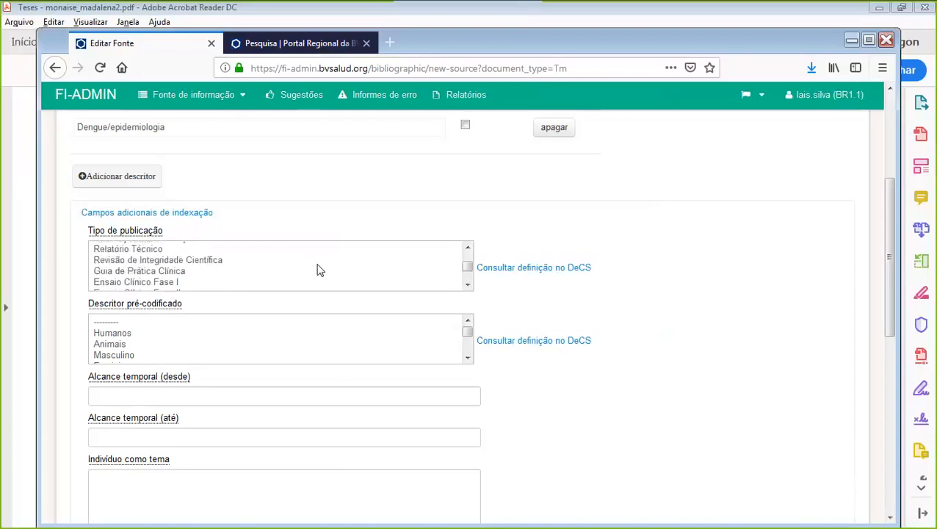
scroll(319, 270, up, 1)
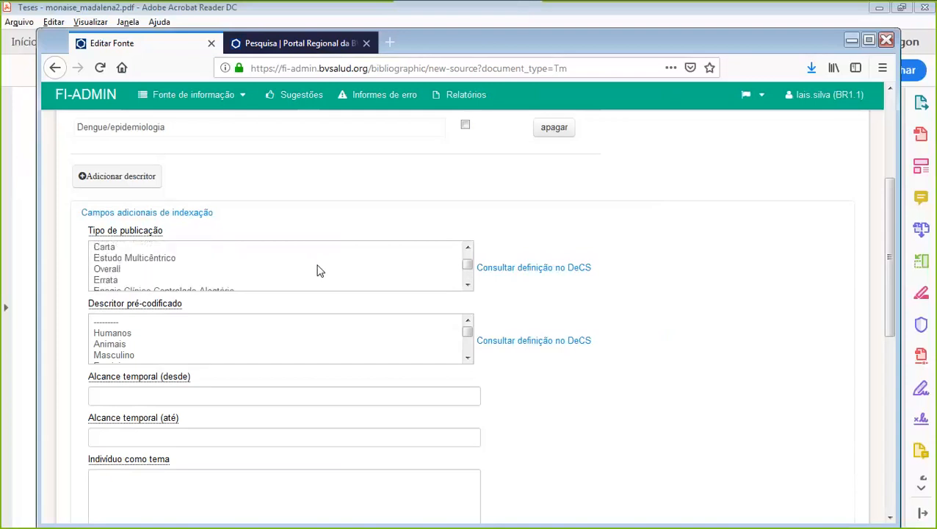
scroll(319, 270, up, 5)
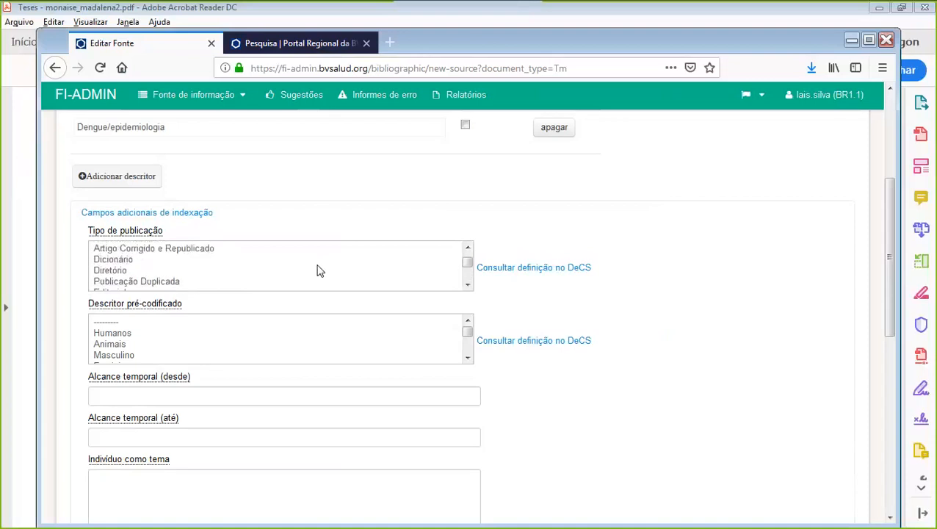
scroll(320, 270, up, 1)
scroll(320, 270, up, 2)
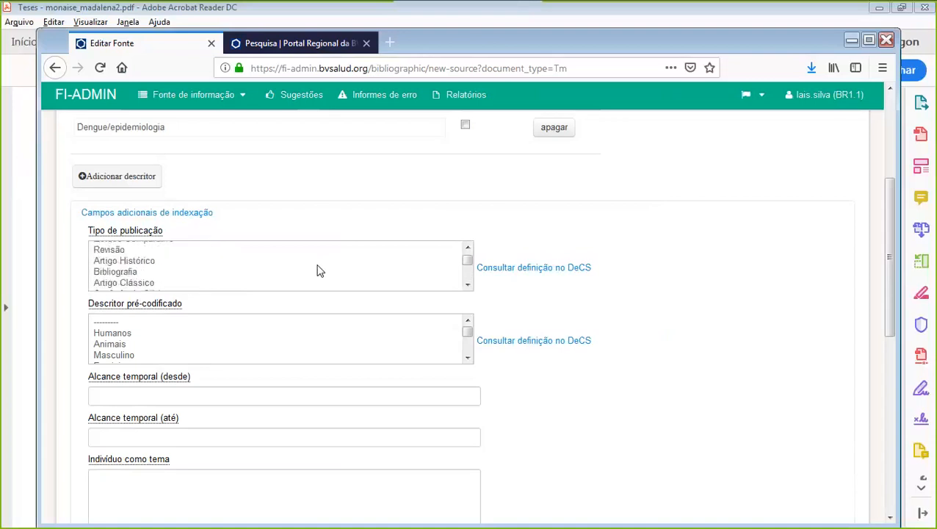
scroll(319, 270, up, 6)
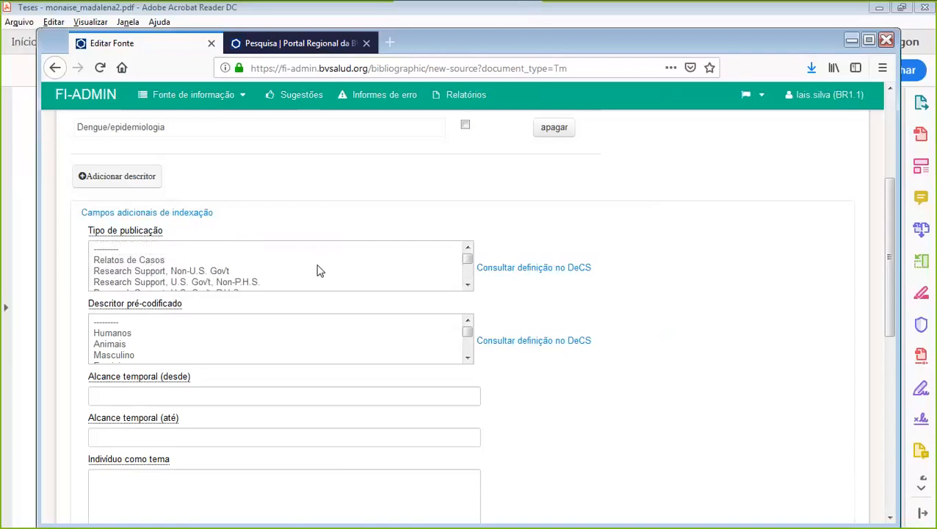
click(133, 249)
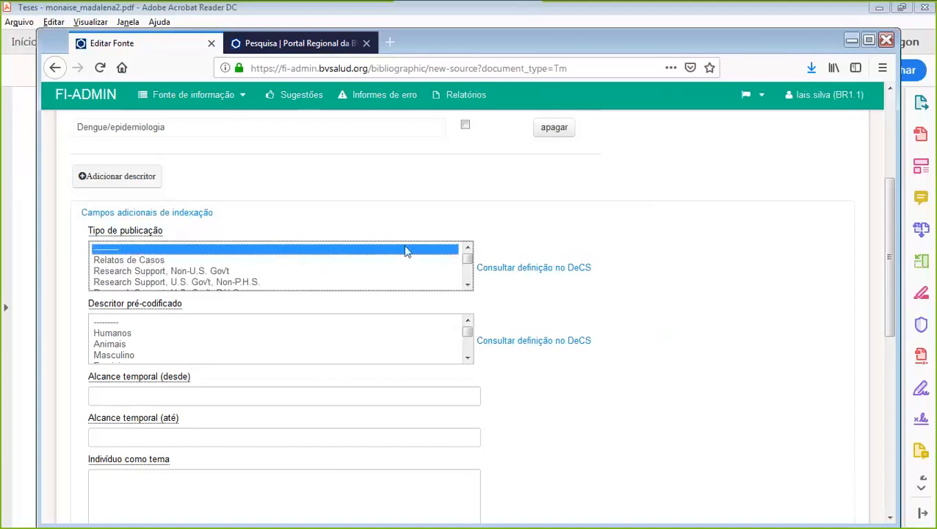
scroll(373, 239, down, 2)
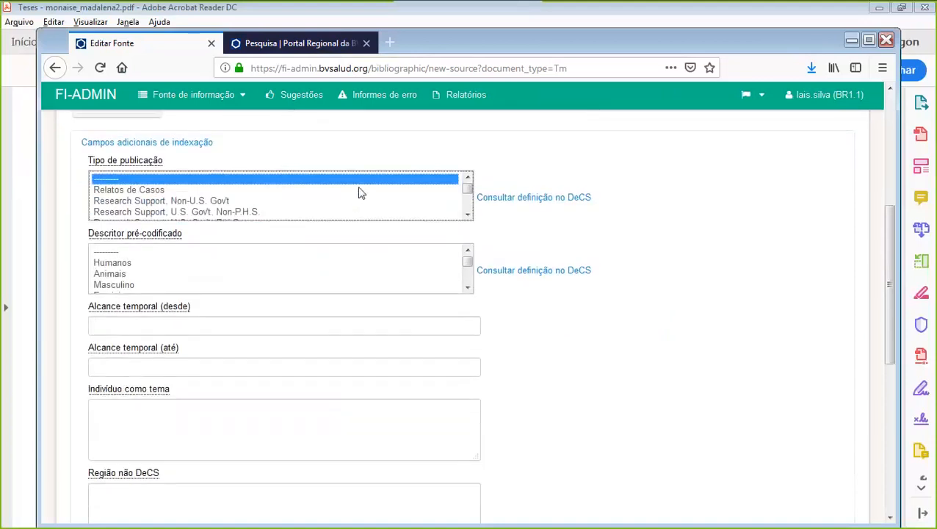
scroll(360, 192, up, 2)
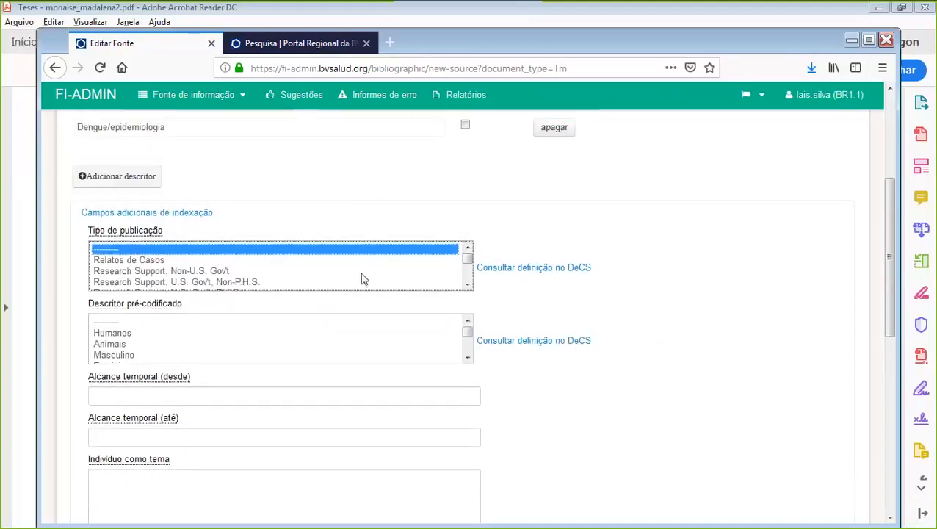
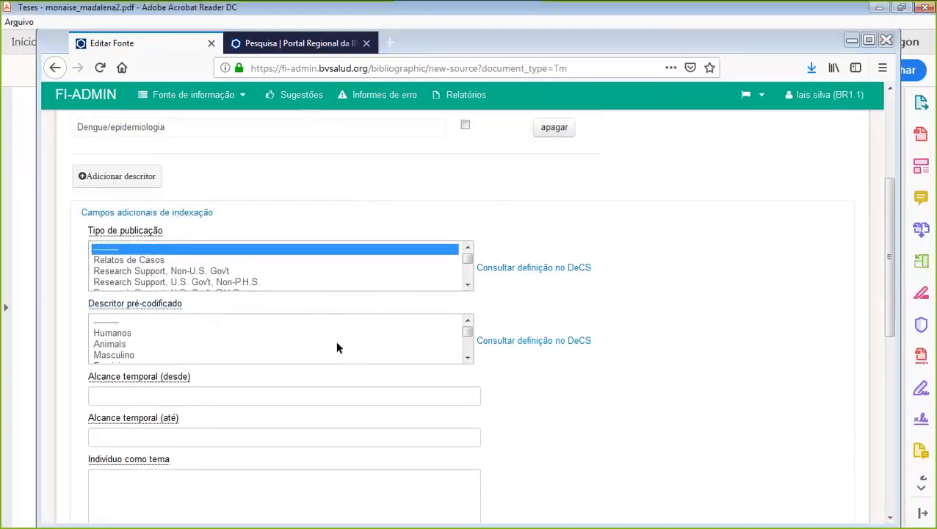
Switch to the thesis PDF in Acrobat Reader and read the Resumo on page 8 through to its keywords
key(alt+Tab)
click(774, 412)
scroll(774, 426, down, 8)
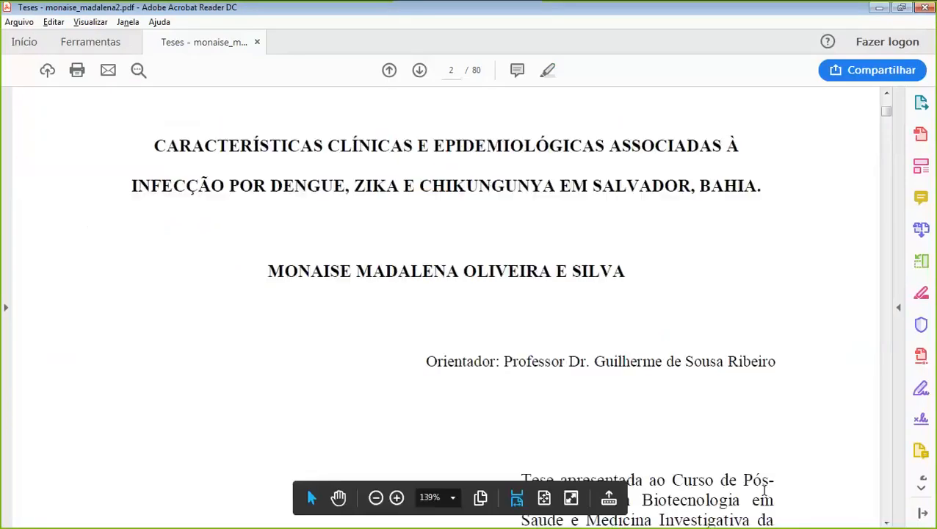
scroll(807, 449, down, 15)
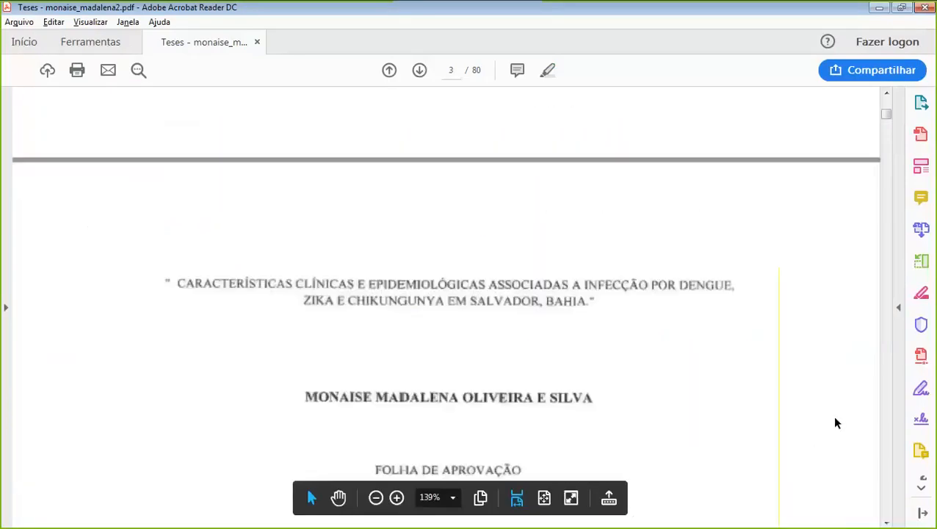
scroll(788, 429, down, 6)
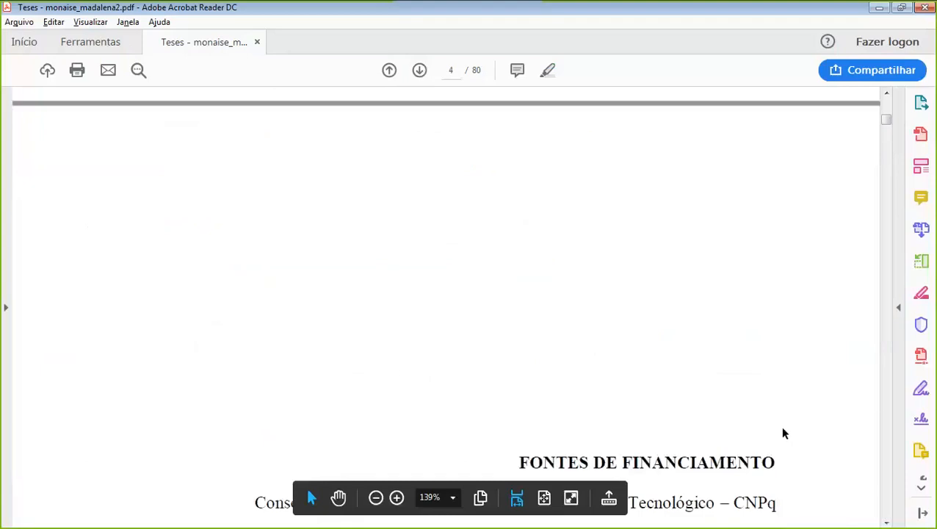
scroll(780, 425, down, 5)
scroll(769, 432, down, 10)
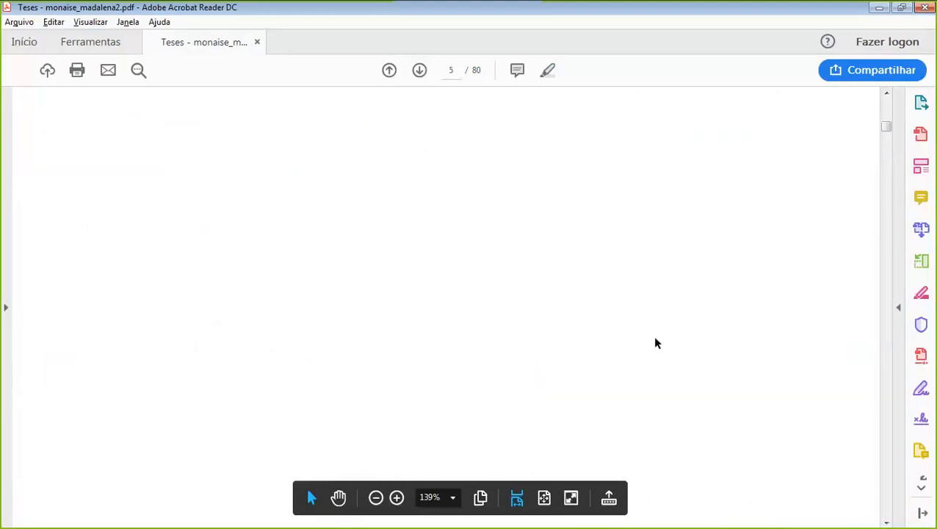
scroll(640, 358, down, 6)
scroll(639, 355, down, 4)
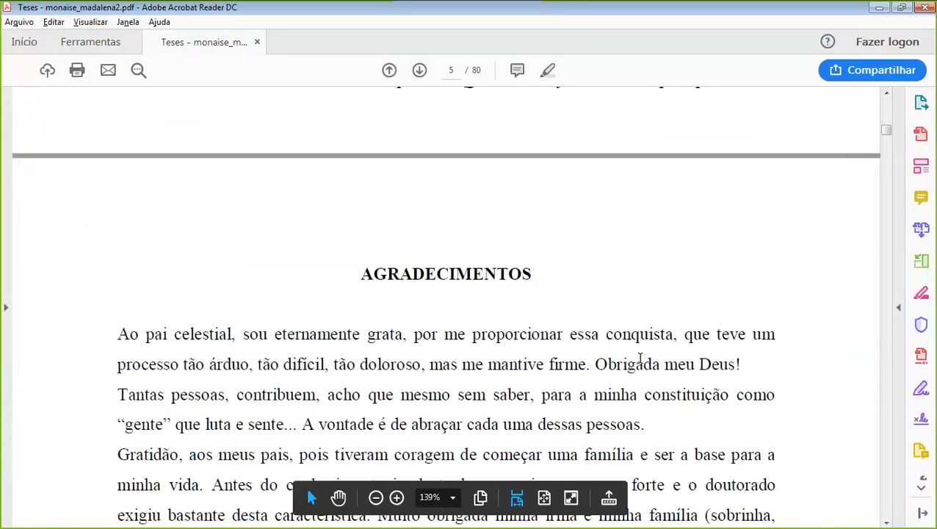
scroll(638, 355, down, 10)
scroll(639, 357, down, 10)
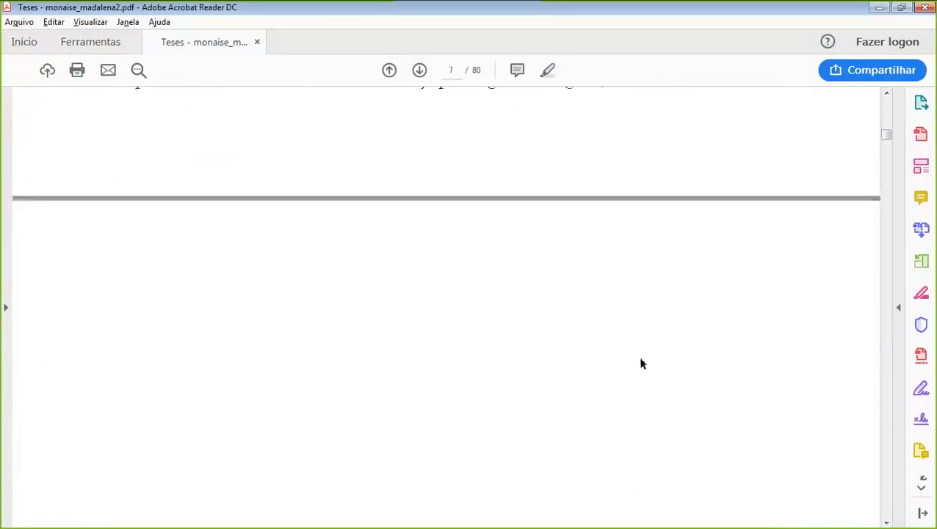
scroll(657, 378, down, 5)
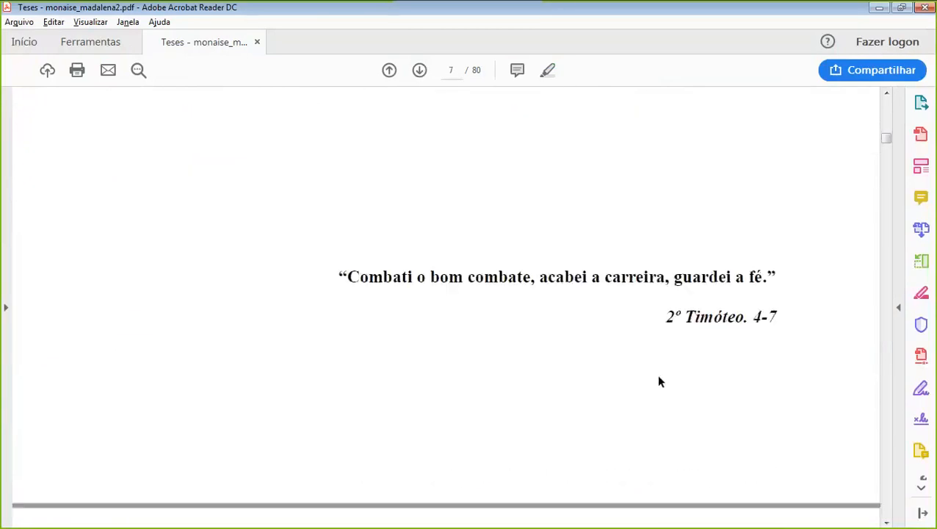
scroll(659, 380, down, 10)
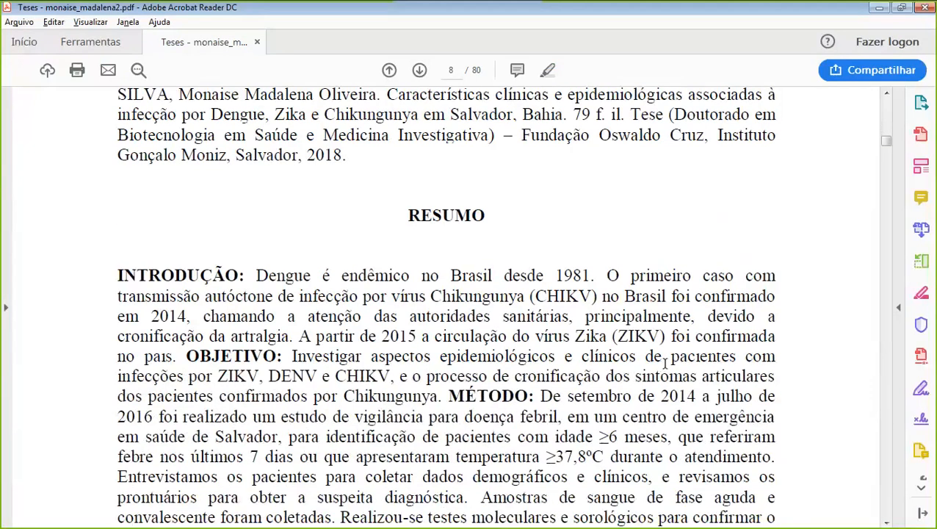
scroll(345, 315, down, 3)
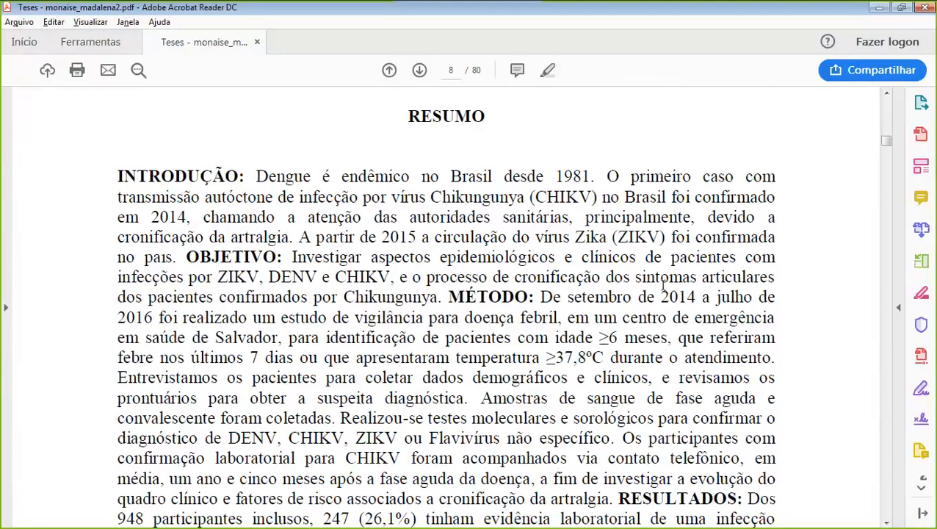
scroll(657, 277, down, 1)
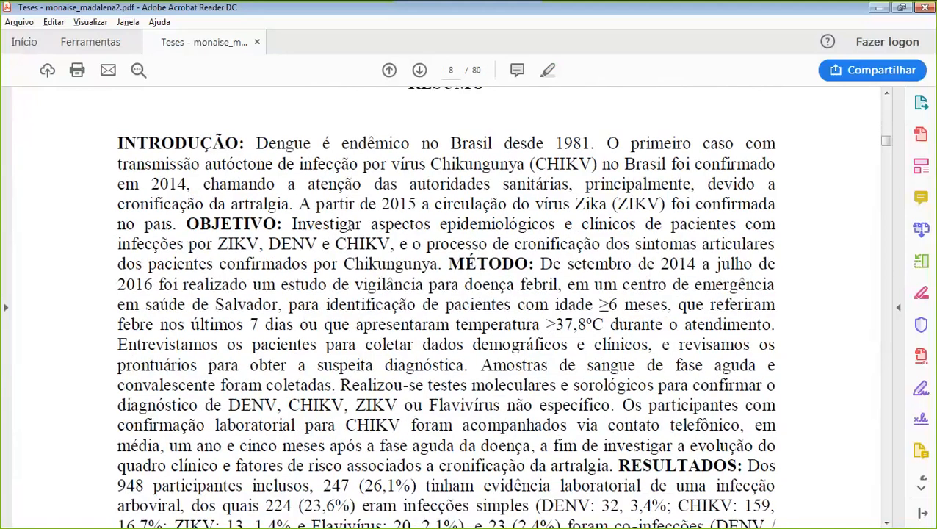
scroll(638, 300, down, 4)
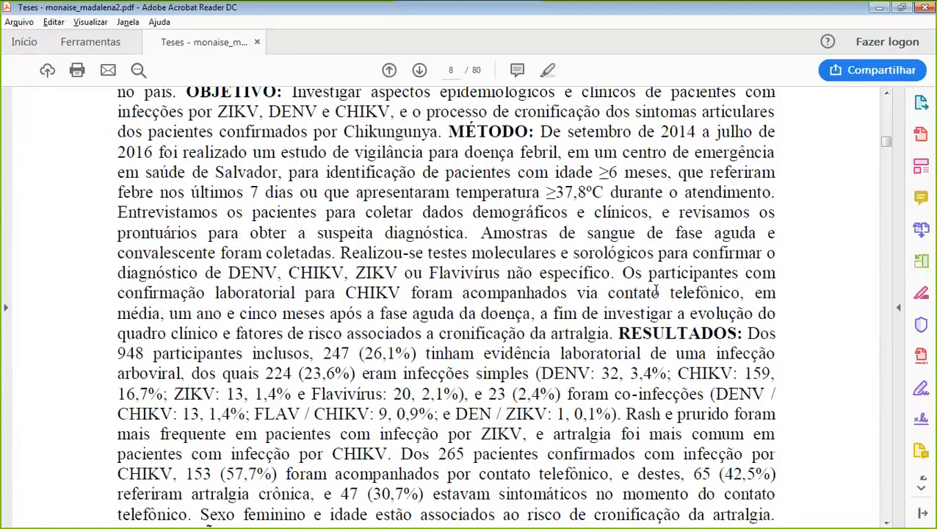
scroll(644, 273, down, 3)
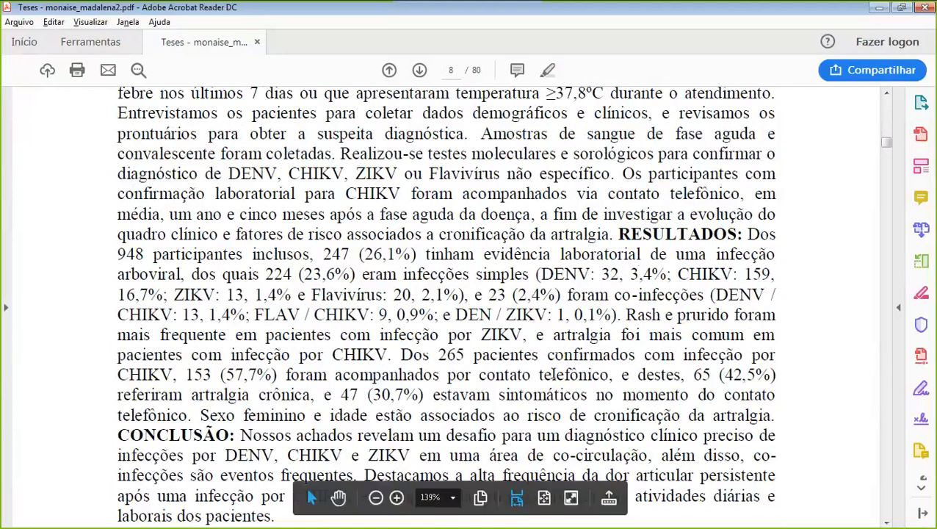
scroll(552, 368, down, 4)
scroll(549, 352, down, 4)
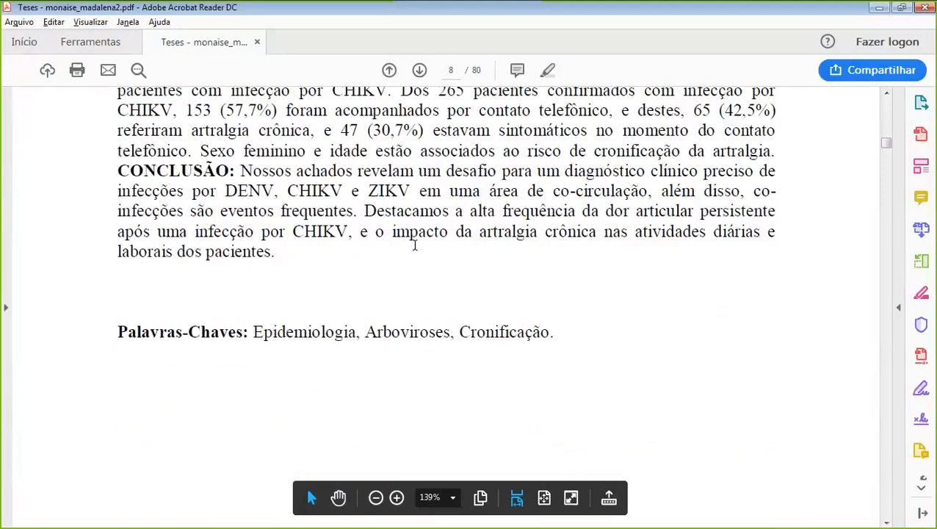
Skim the thesis from the English abstract through the figure and abbreviation lists to the introduction on page 14
scroll(400, 230, down, 14)
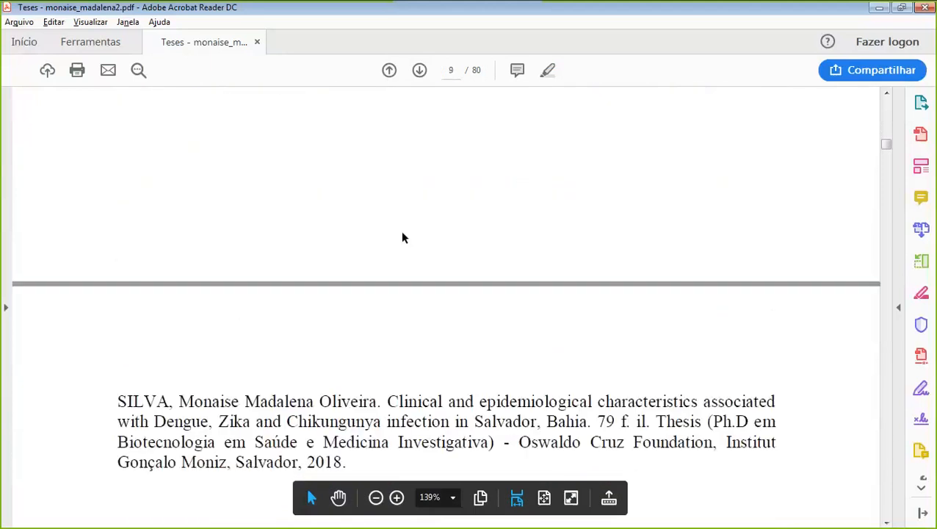
scroll(401, 219, down, 13)
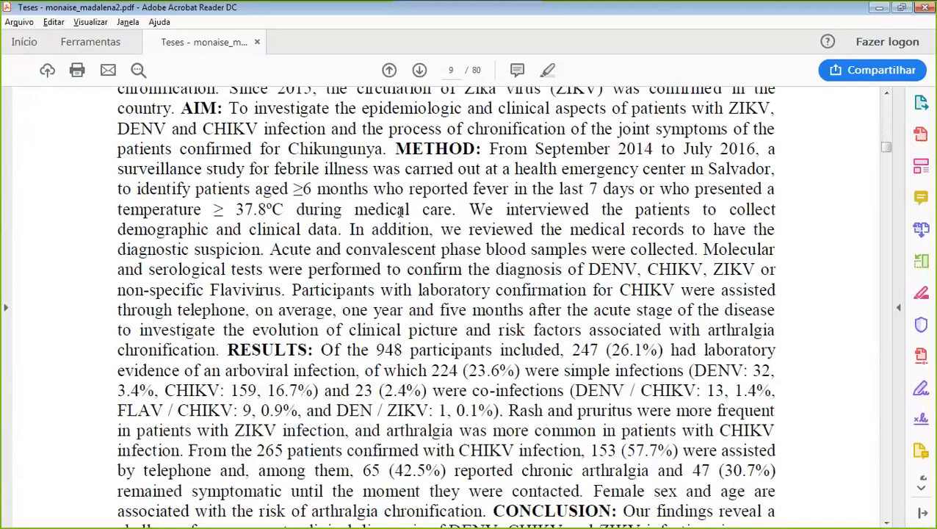
scroll(401, 213, down, 20)
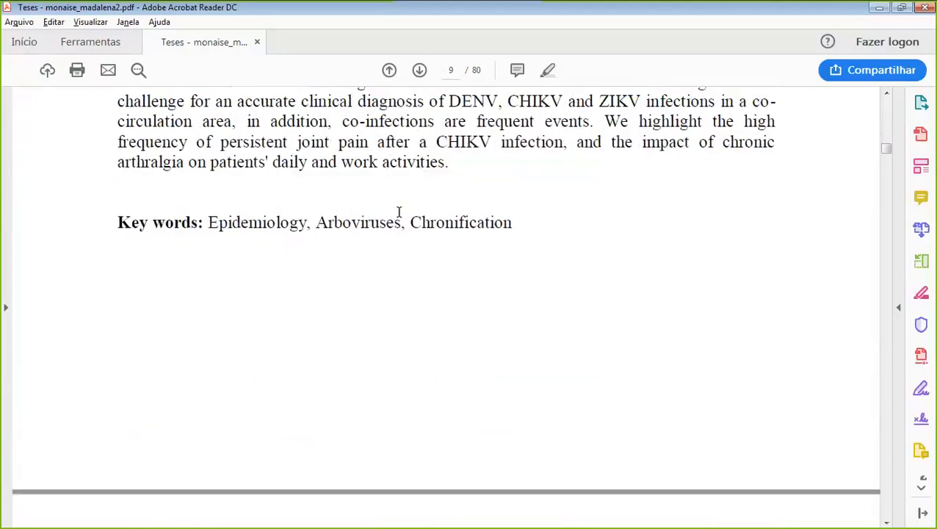
scroll(401, 215, down, 20)
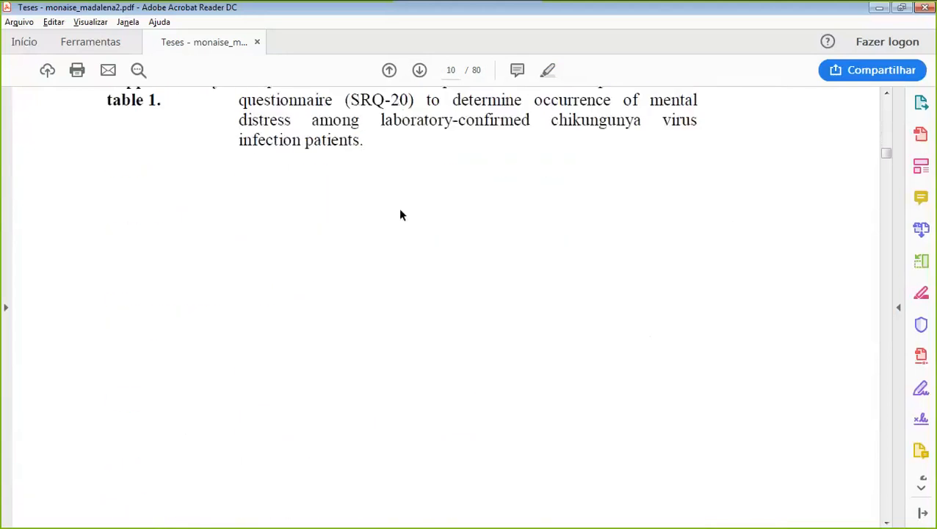
scroll(400, 211, down, 20)
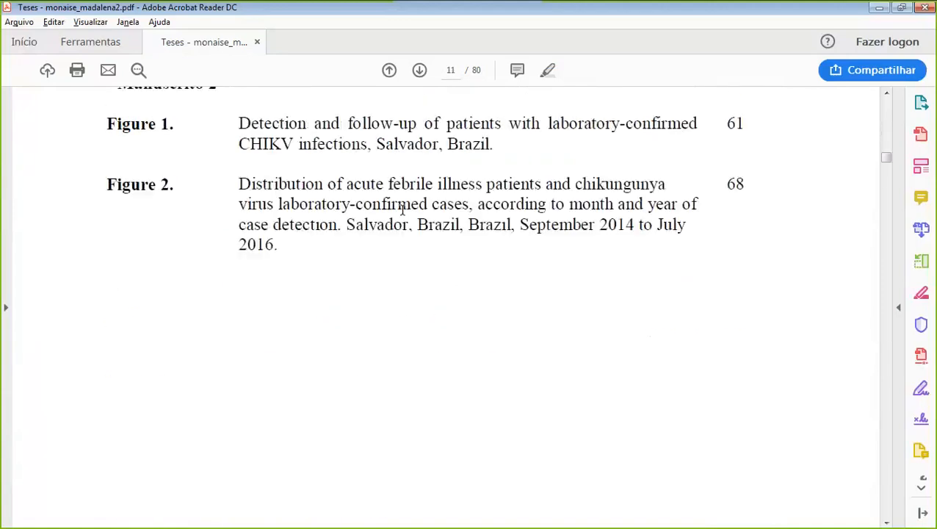
scroll(409, 213, down, 20)
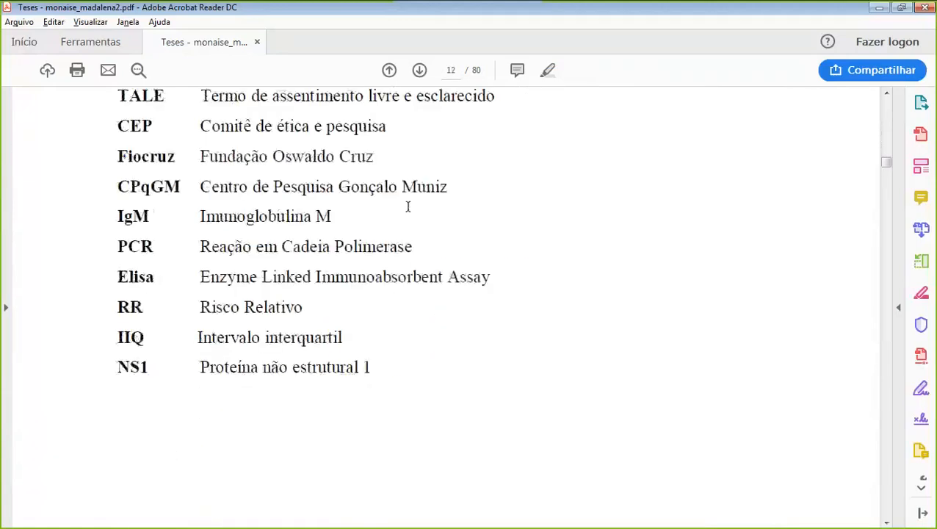
scroll(411, 213, down, 15)
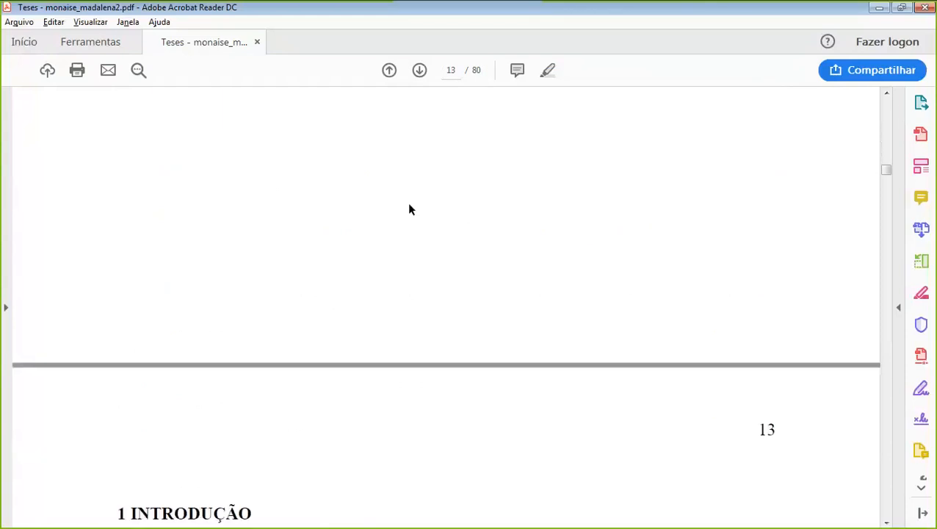
scroll(410, 210, down, 20)
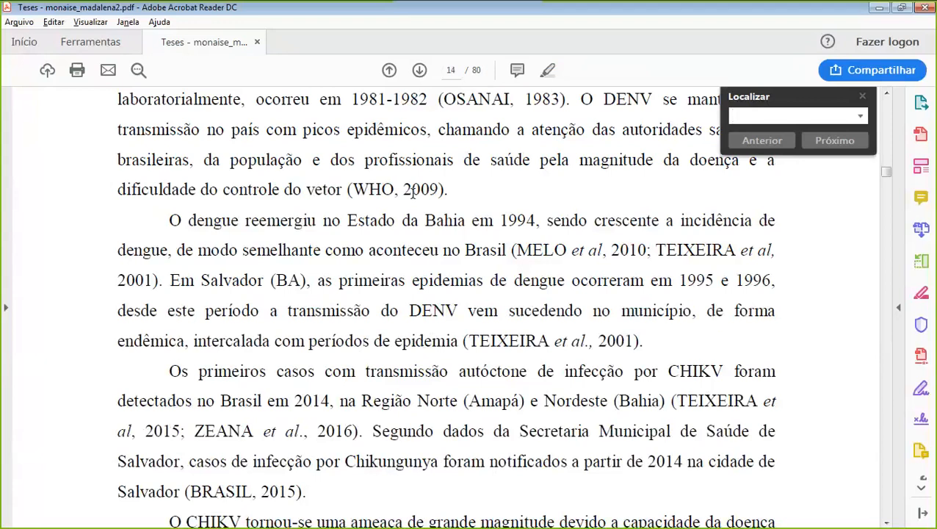
Search the thesis PDF for "femino"
text(femin)
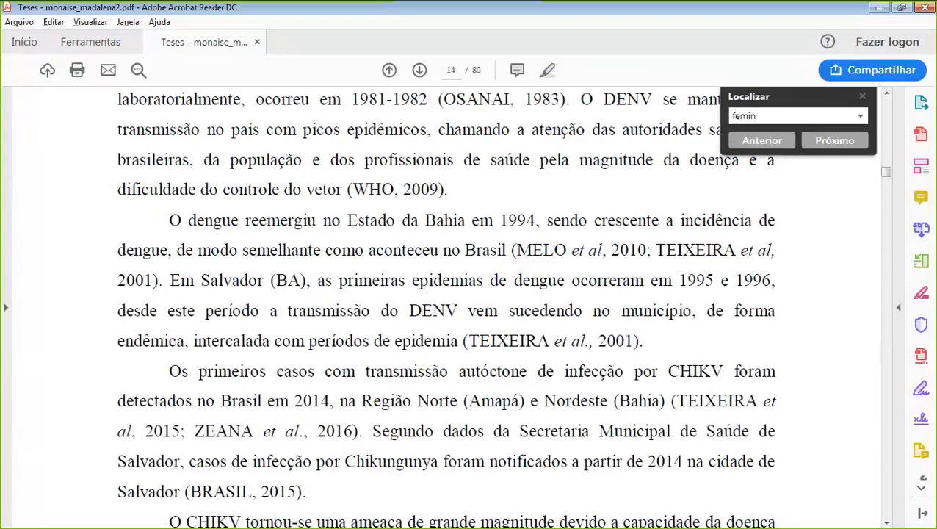
text(o)
key(Return)
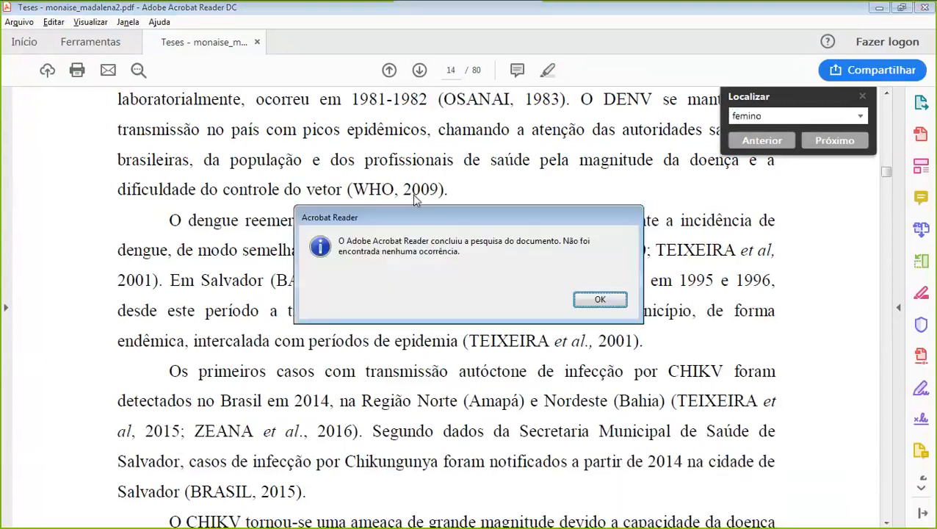
Correct the search term to "feminino" and go through its occurrences in the thesis PDF
click(609, 302)
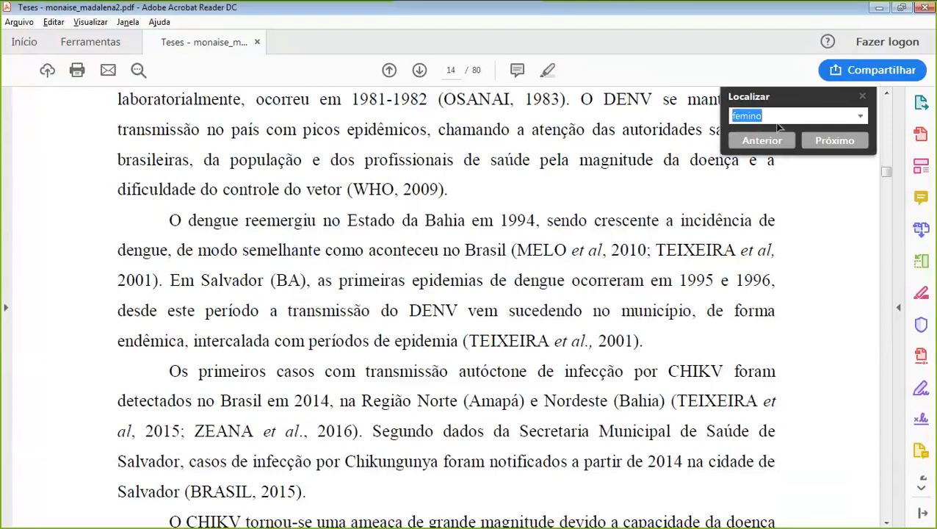
click(783, 120)
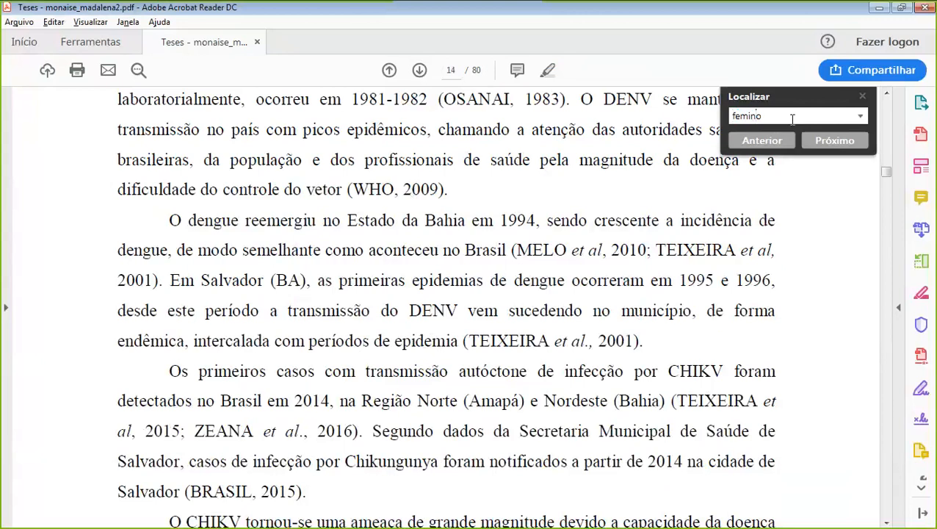
text(in)
key(Return)
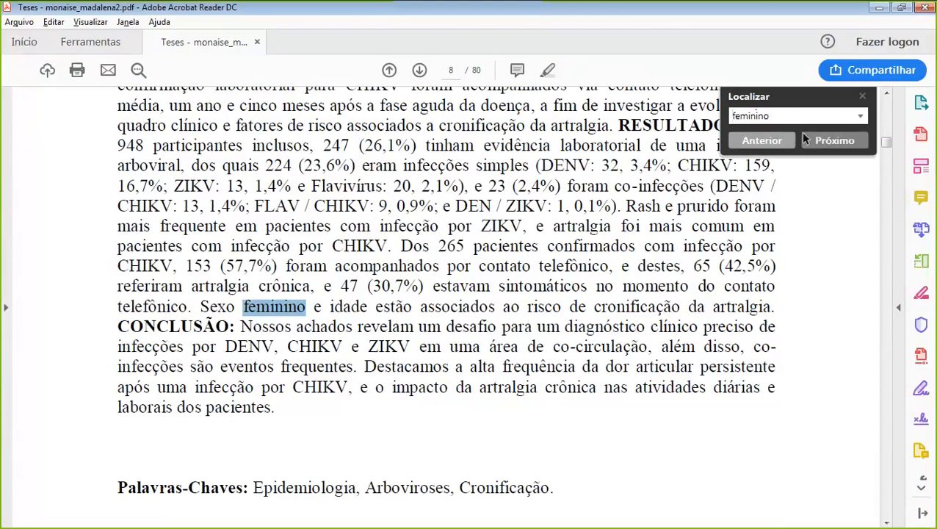
click(825, 142)
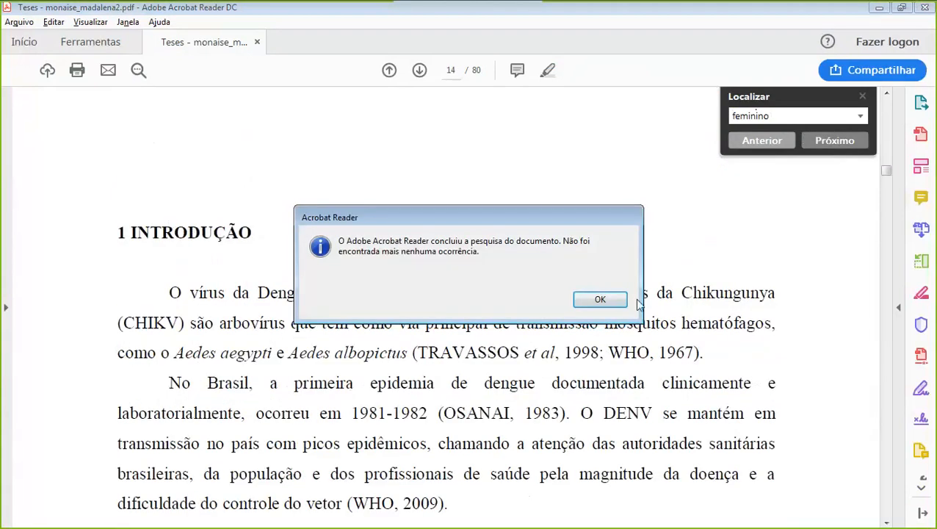
click(600, 301)
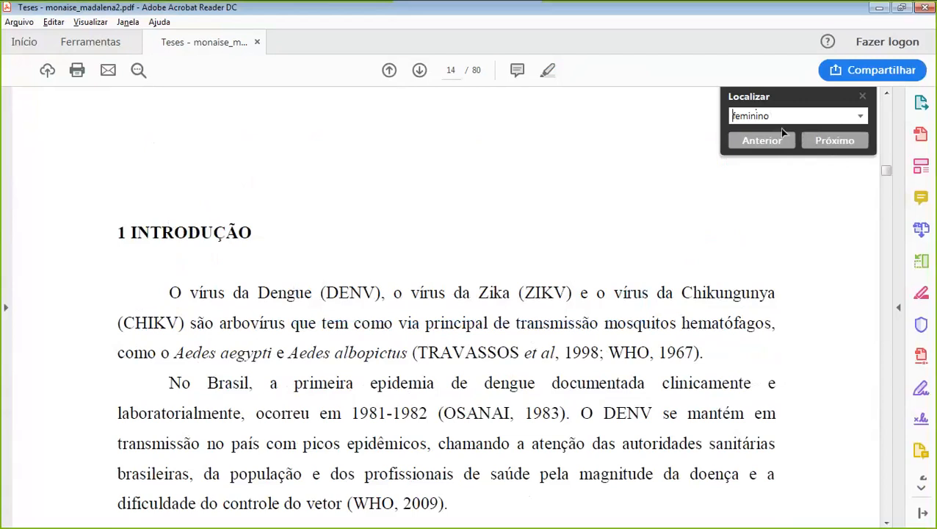
drag(774, 116, 700, 121)
click(832, 143)
click(832, 144)
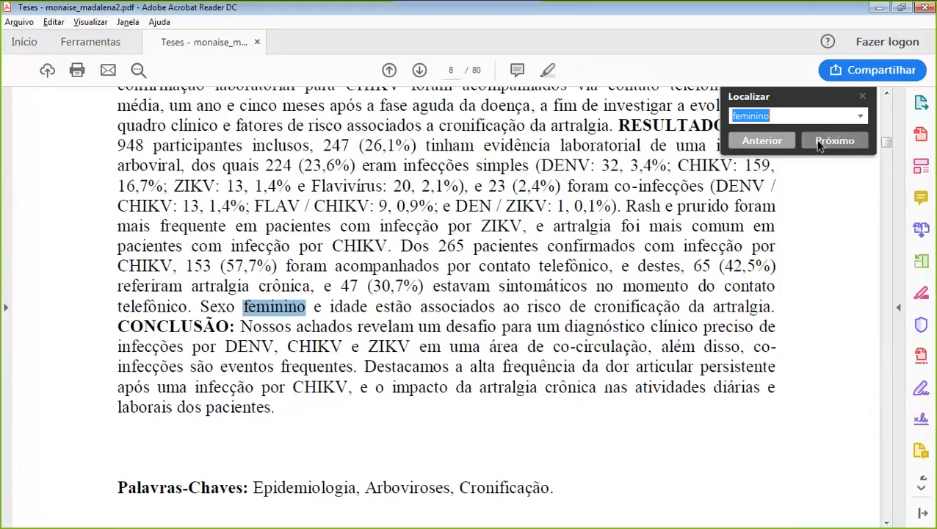
click(600, 299)
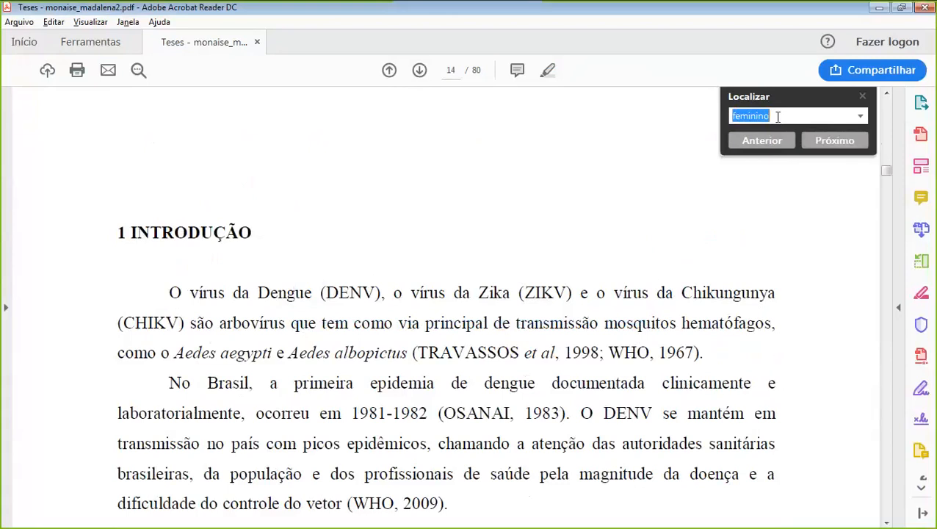
Search the thesis for "tabela" and read through the Lista de Tabelas on page 10
text(tabela)
click(840, 146)
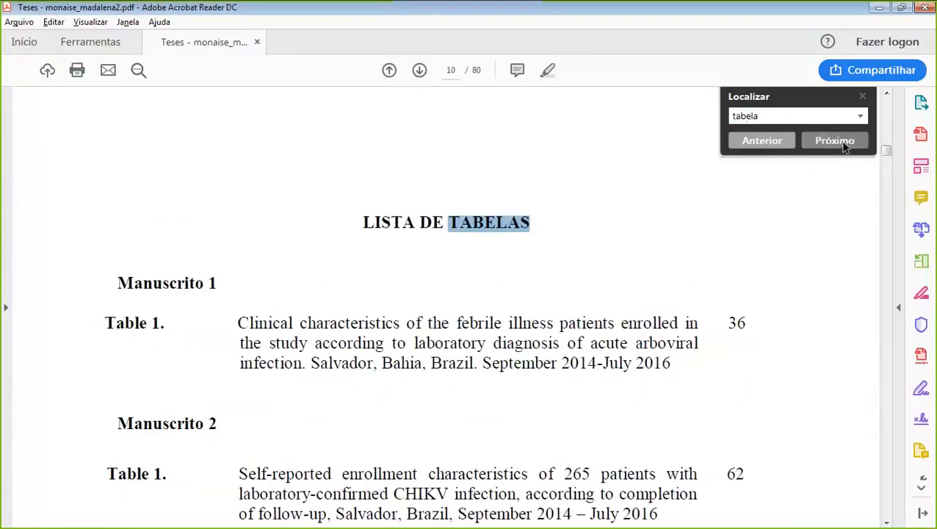
click(660, 213)
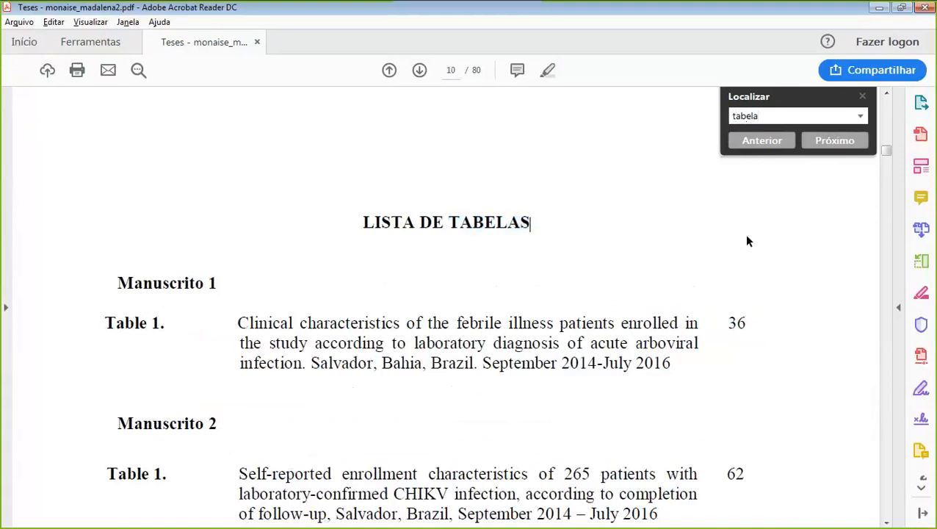
scroll(745, 239, down, 4)
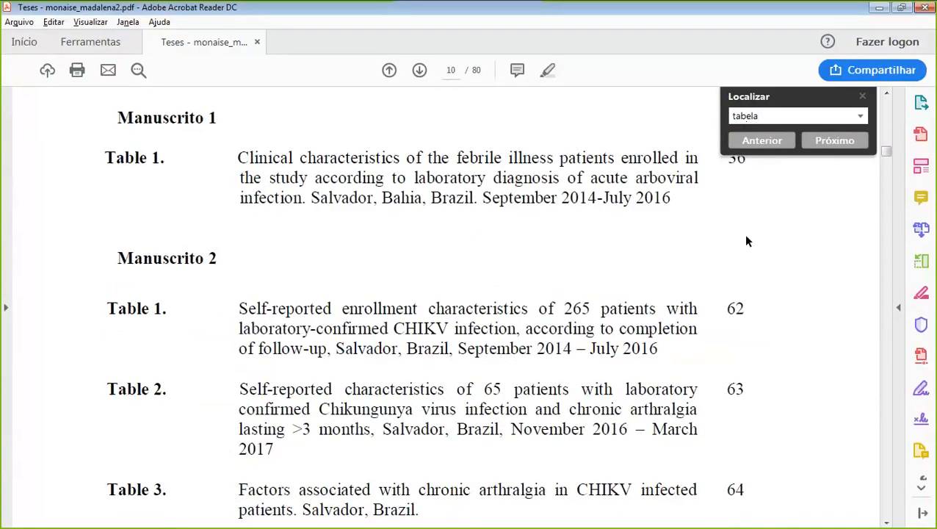
scroll(745, 240, down, 2)
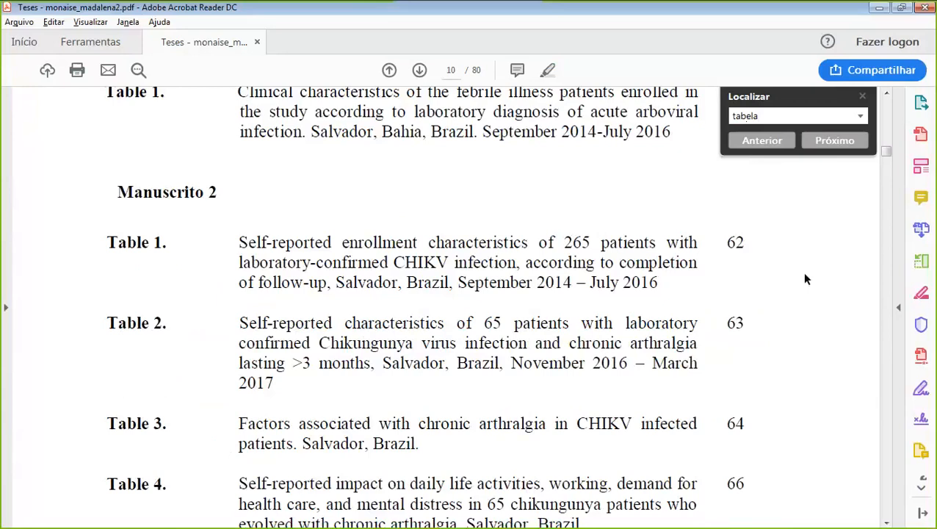
scroll(845, 271, down, 1)
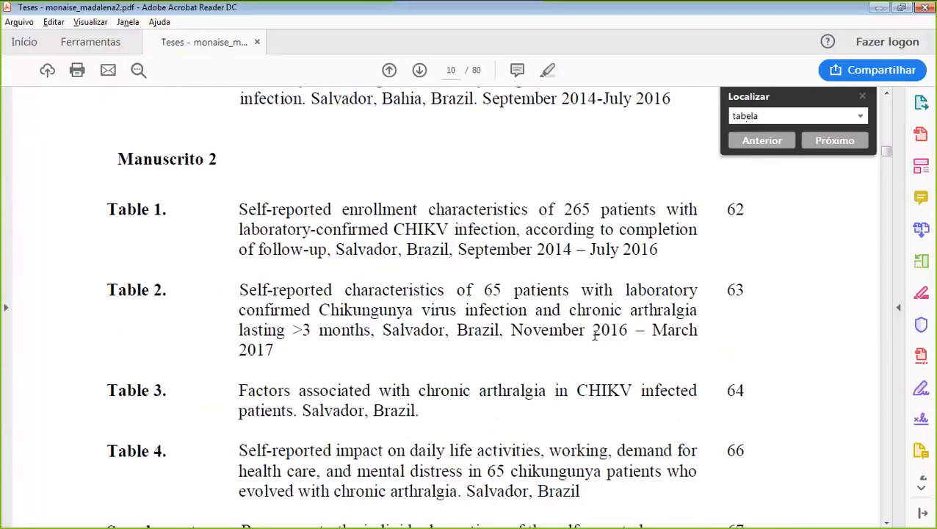
scroll(846, 317, down, 3)
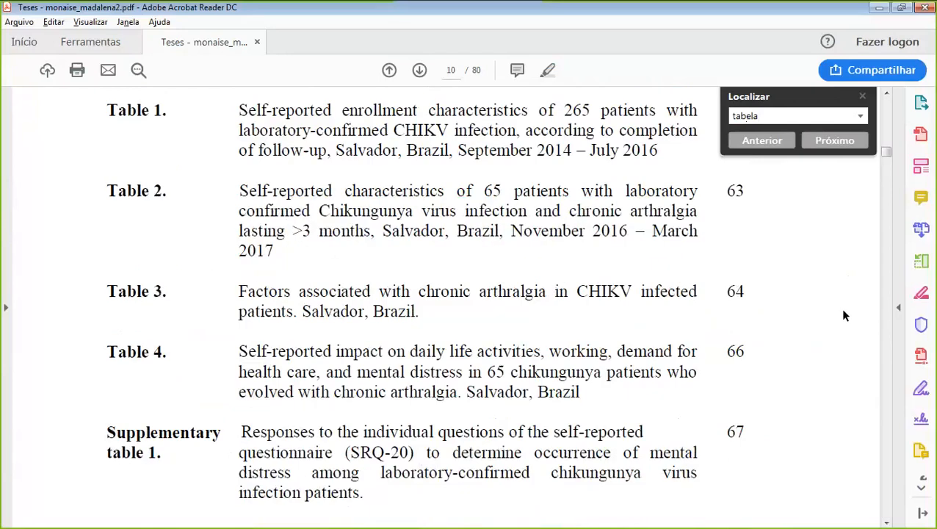
scroll(844, 315, down, 15)
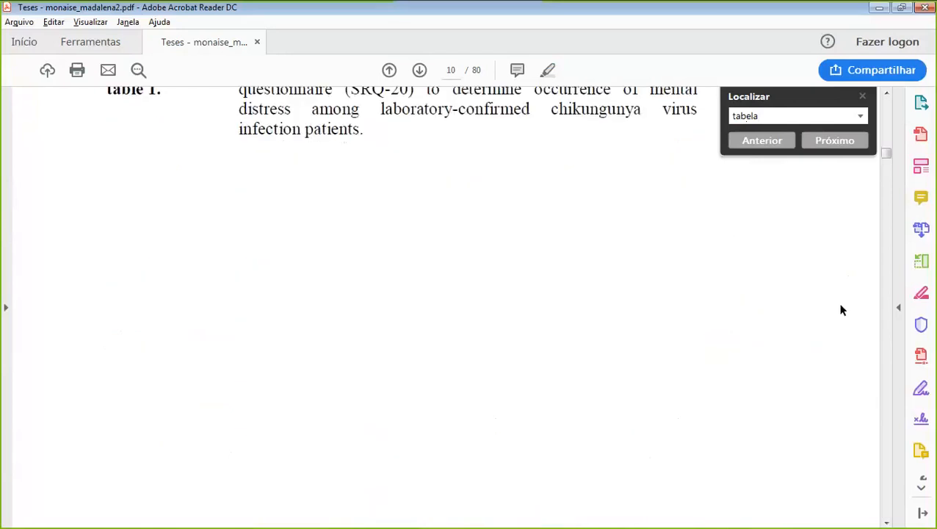
click(841, 140)
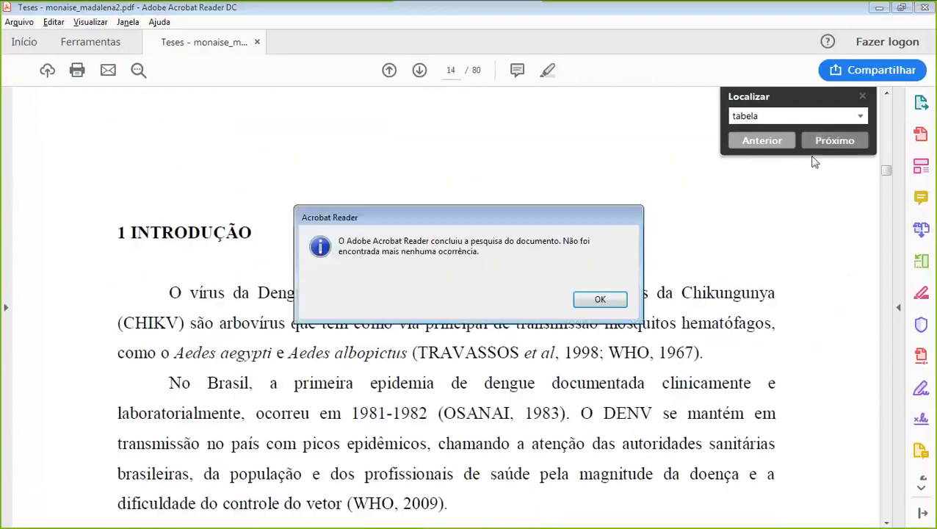
click(613, 299)
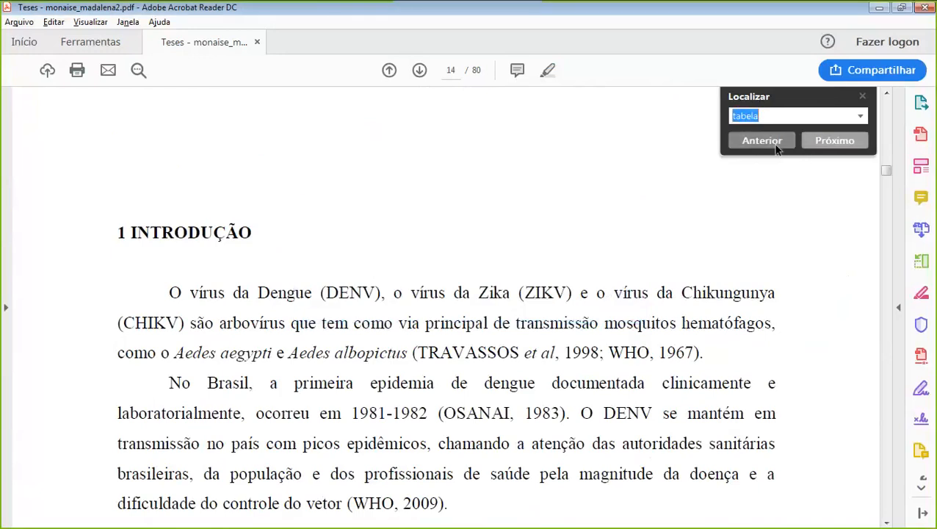
Search the thesis PDF for "masculino"
click(781, 115)
drag(781, 115, 694, 114)
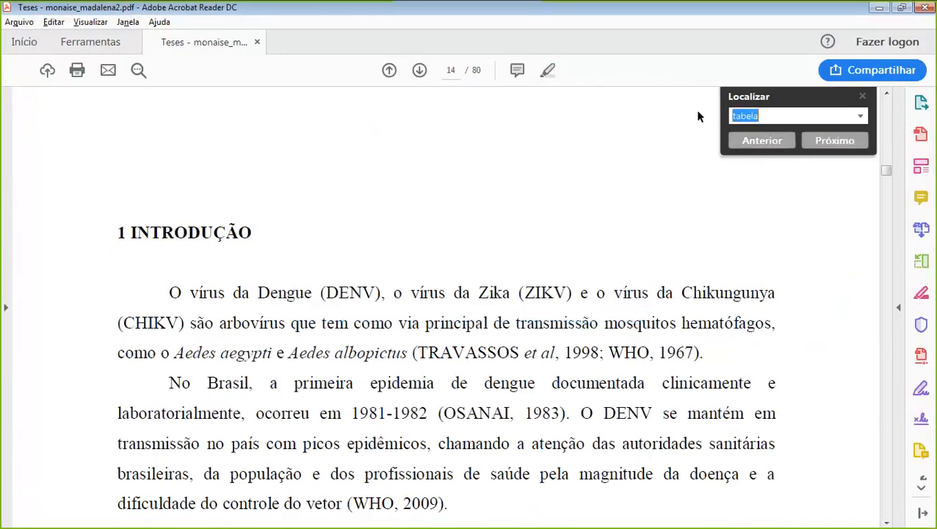
text(masculino)
click(808, 140)
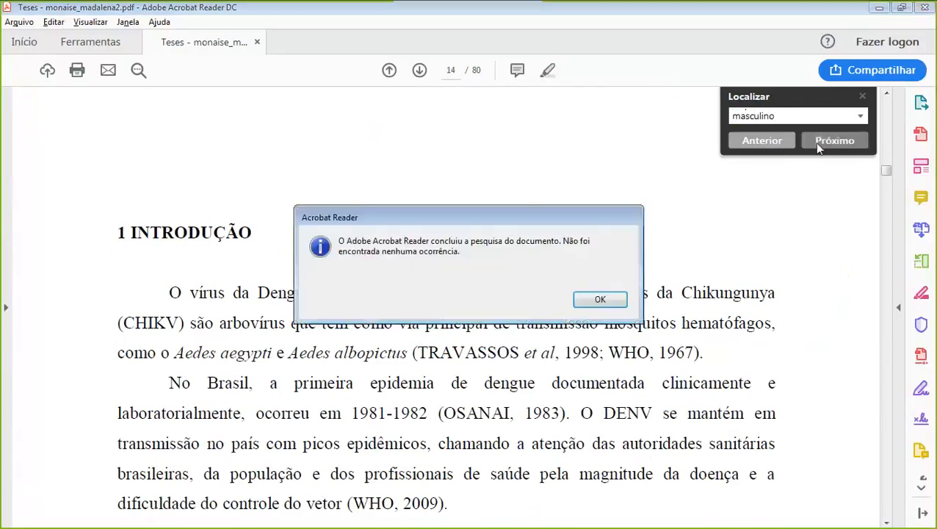
click(566, 304)
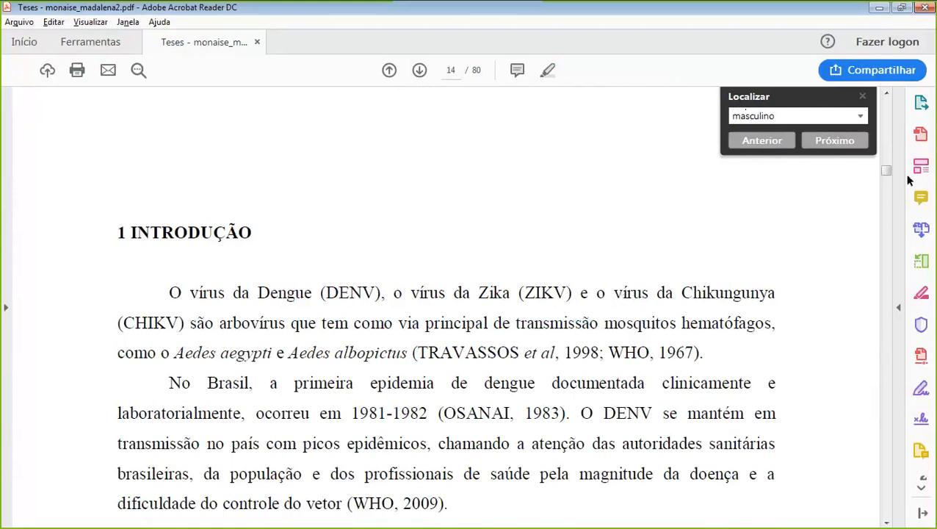
Read on from the introduction through the general and specific objectives to the start of the results section on page 18
scroll(844, 215, down, 3)
scroll(841, 206, down, 10)
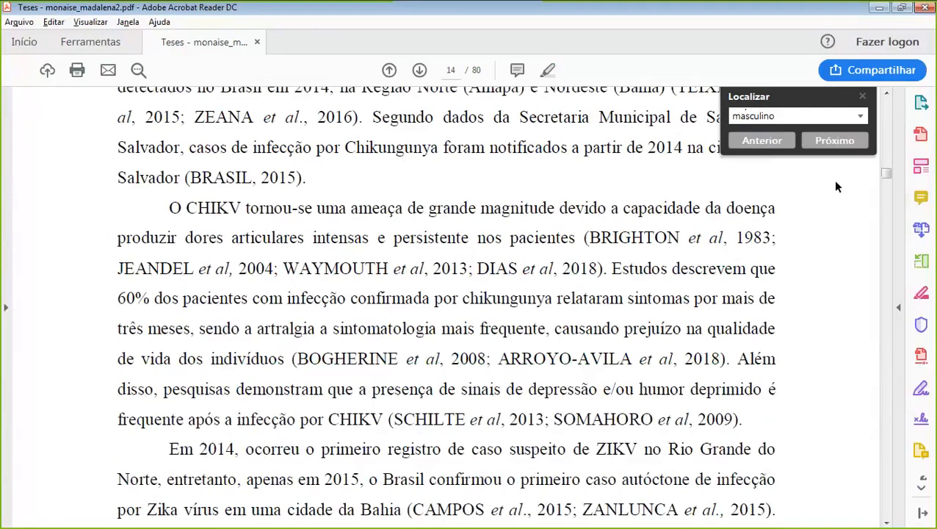
scroll(835, 185, down, 10)
scroll(834, 197, down, 15)
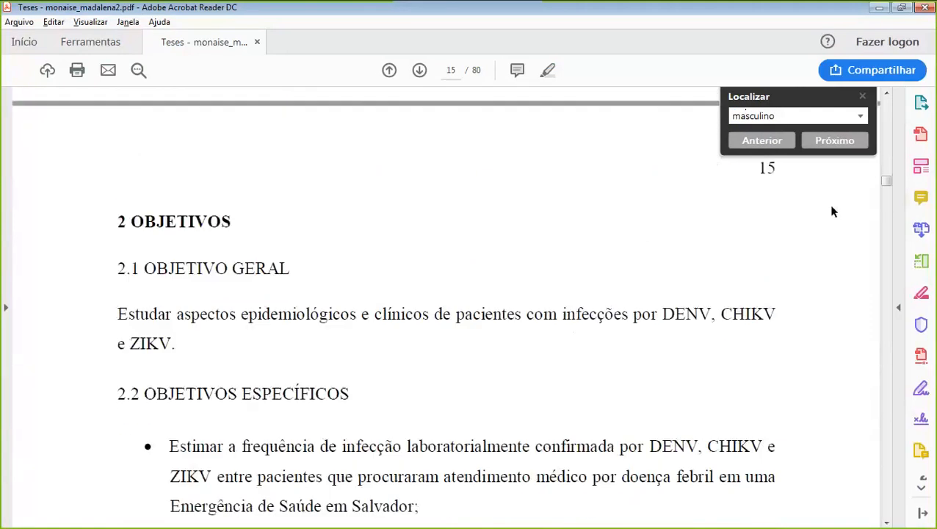
scroll(832, 206, down, 7)
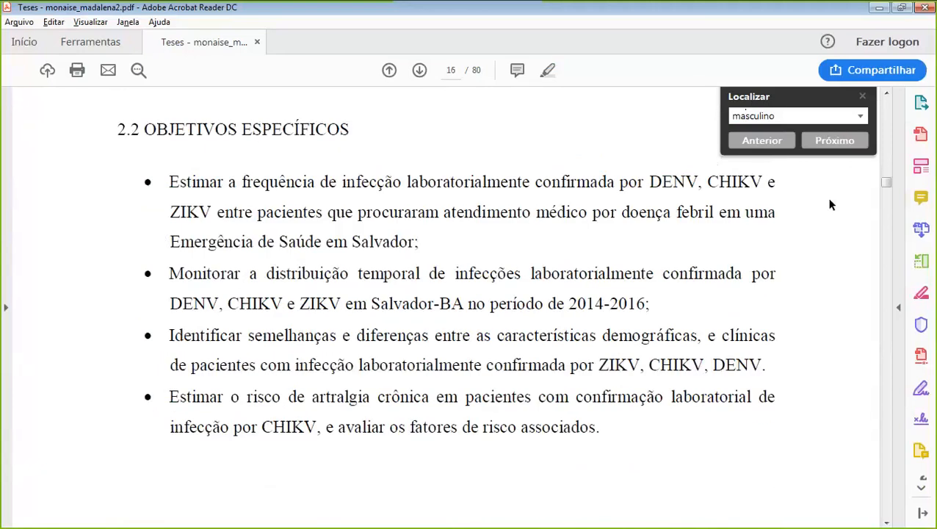
scroll(492, 202, down, 1)
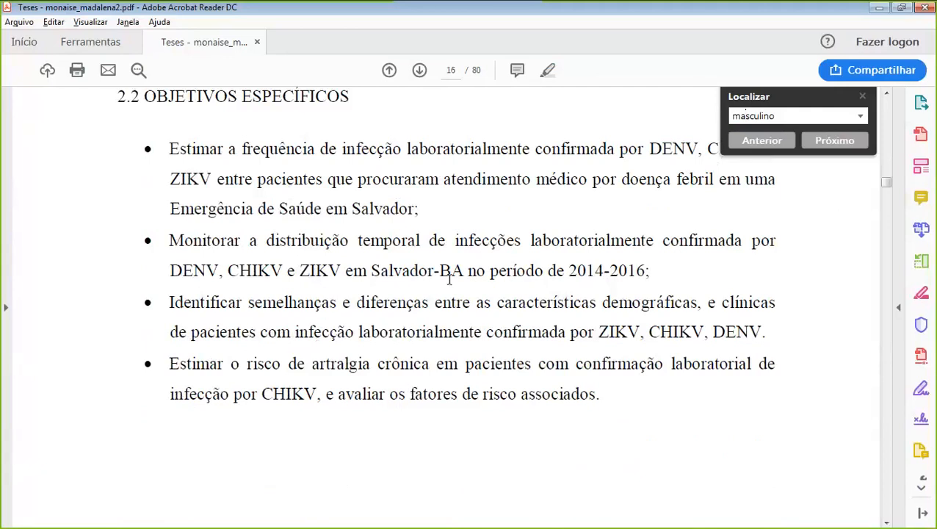
scroll(455, 278, down, 1)
scroll(446, 272, down, 10)
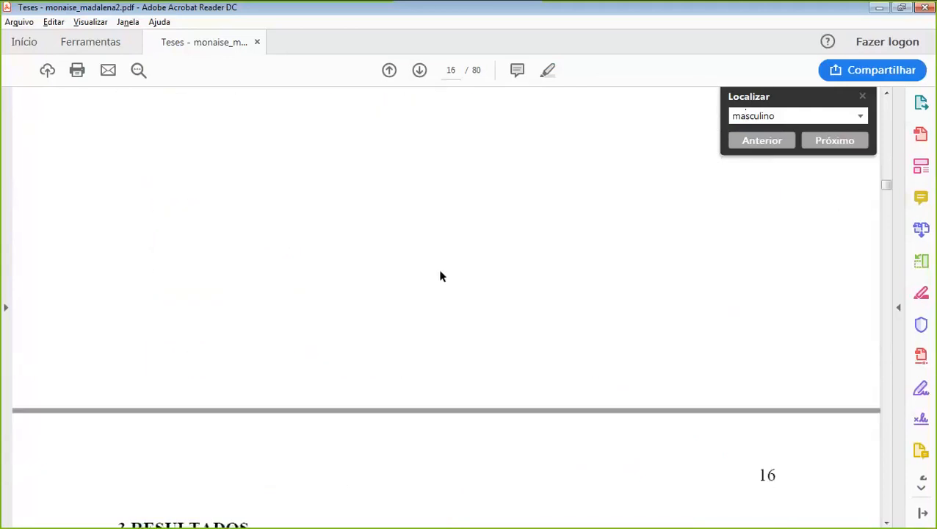
scroll(441, 272, down, 10)
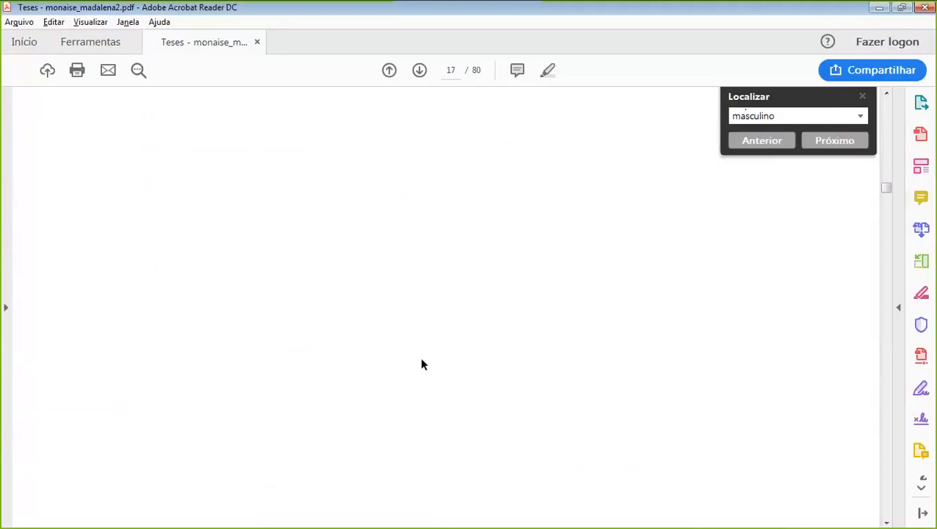
scroll(424, 377, down, 5)
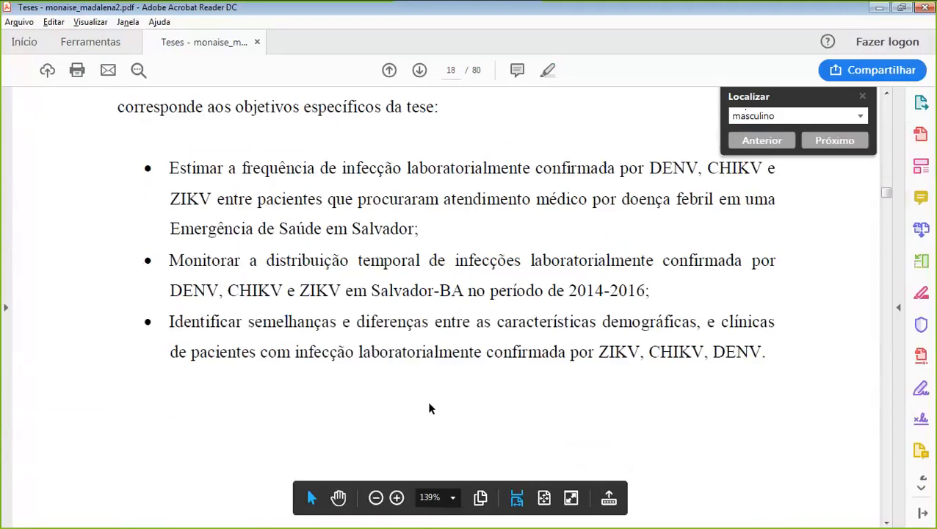
scroll(433, 407, down, 8)
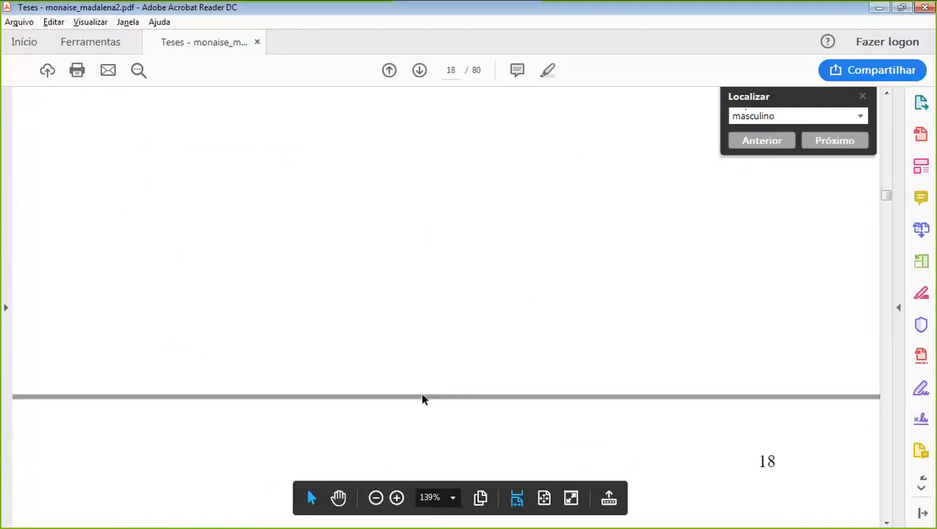
Examine the first manuscript from its title page through the abstract's Methods and Results to its introduction
scroll(422, 280, down, 8)
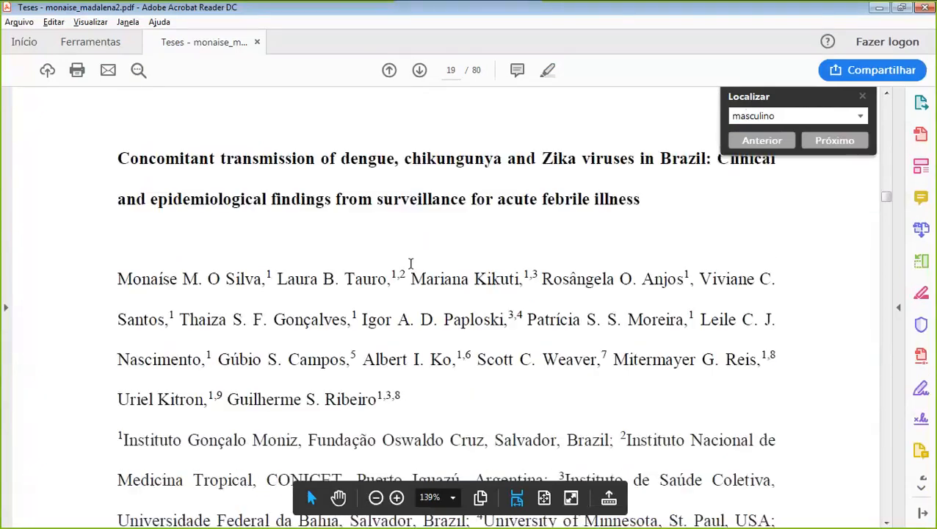
scroll(410, 263, down, 8)
scroll(410, 263, down, 8)
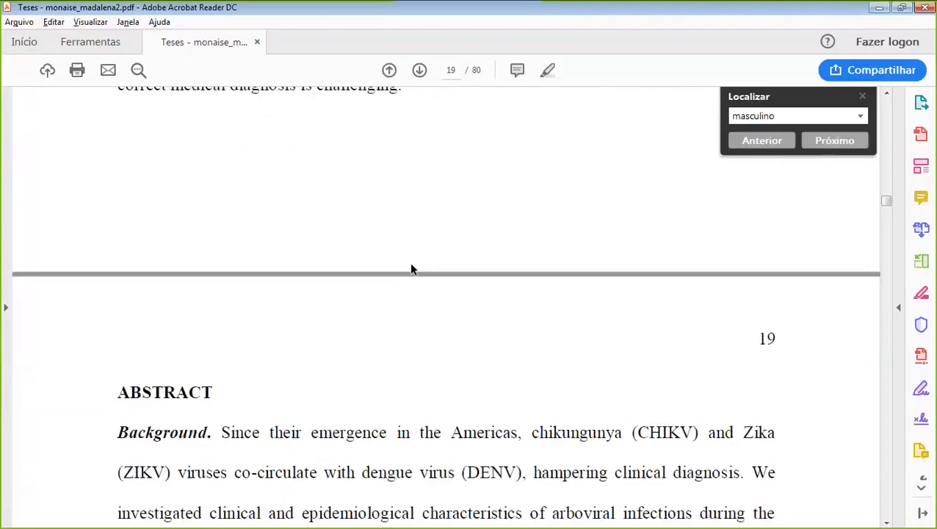
scroll(410, 263, down, 8)
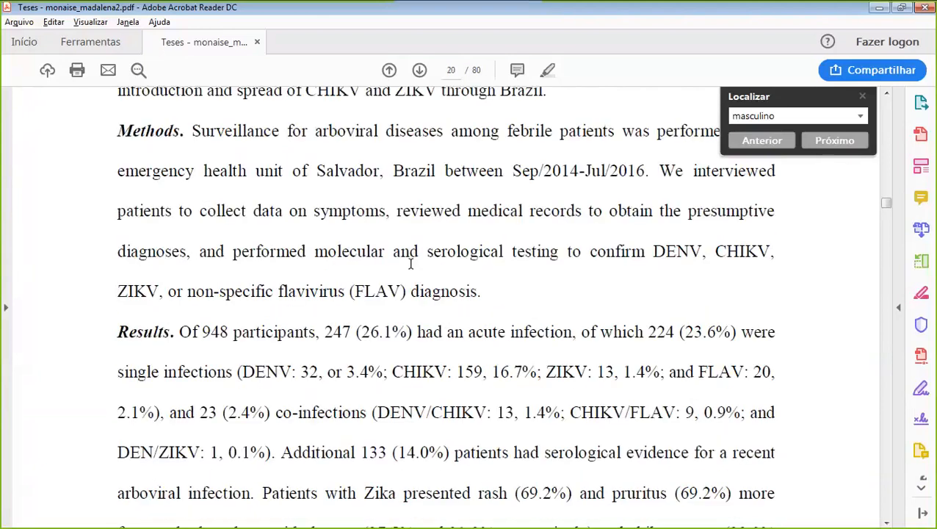
scroll(410, 263, up, 3)
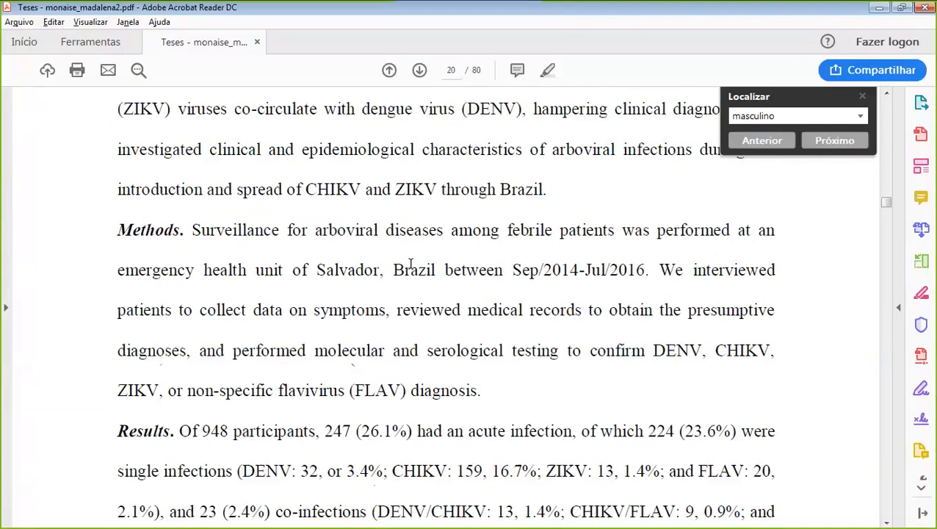
scroll(411, 263, down, 1)
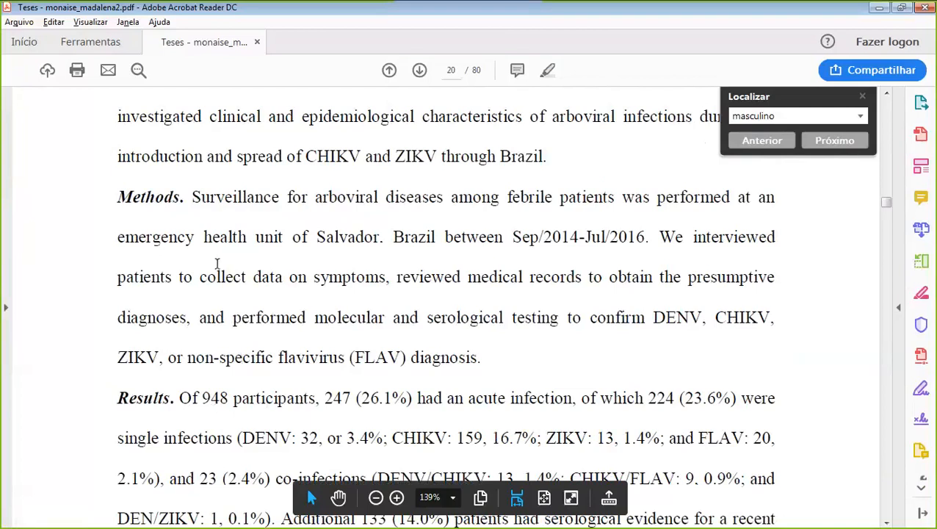
scroll(248, 272, up, 1)
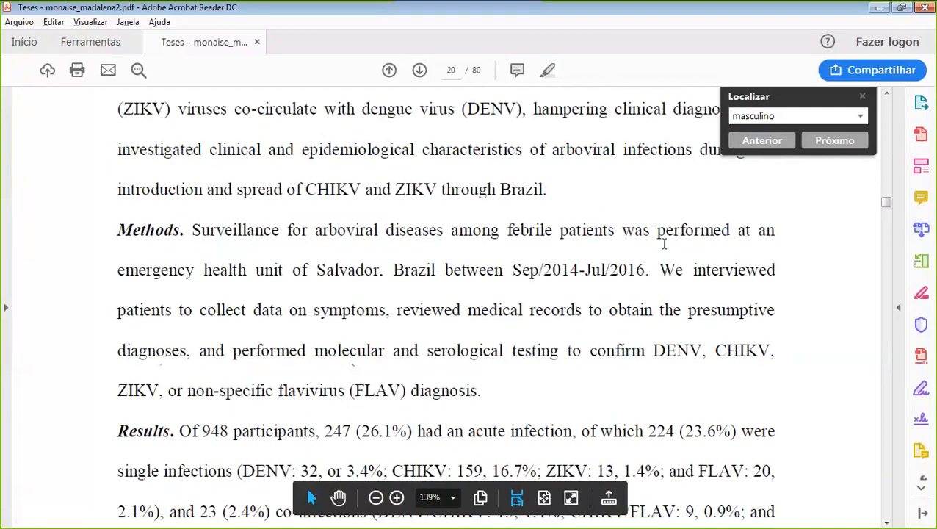
scroll(375, 309, down, 4)
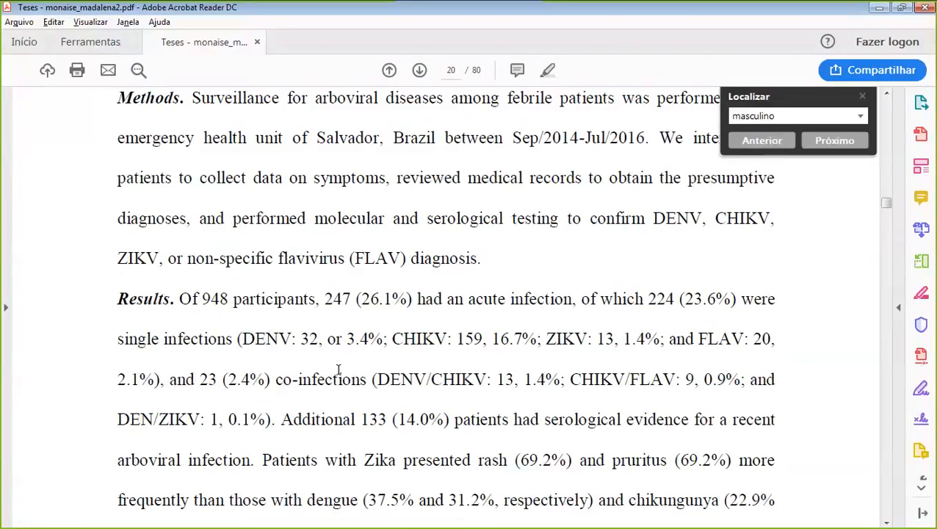
scroll(339, 369, down, 3)
scroll(336, 360, down, 15)
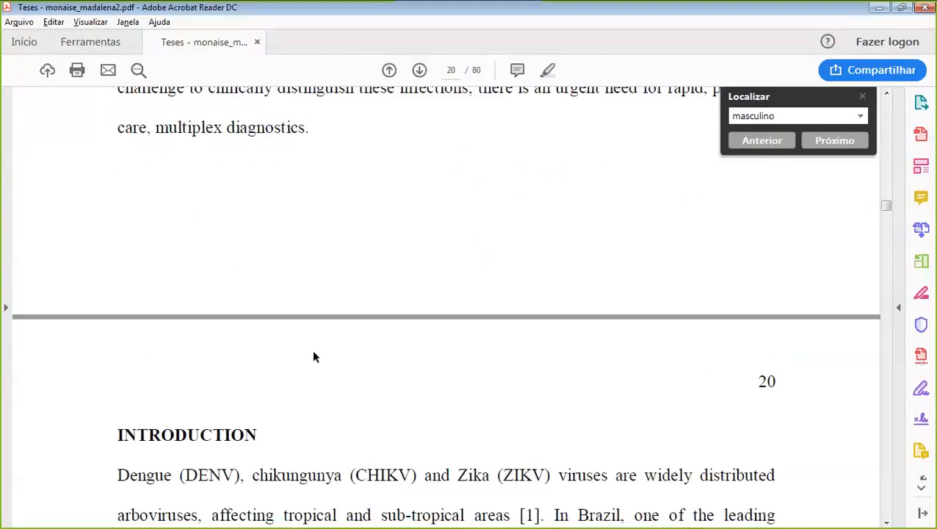
Read the first manuscript's introduction and the study design and participants enrollment part of its Methods
scroll(312, 353, down, 20)
scroll(306, 354, down, 15)
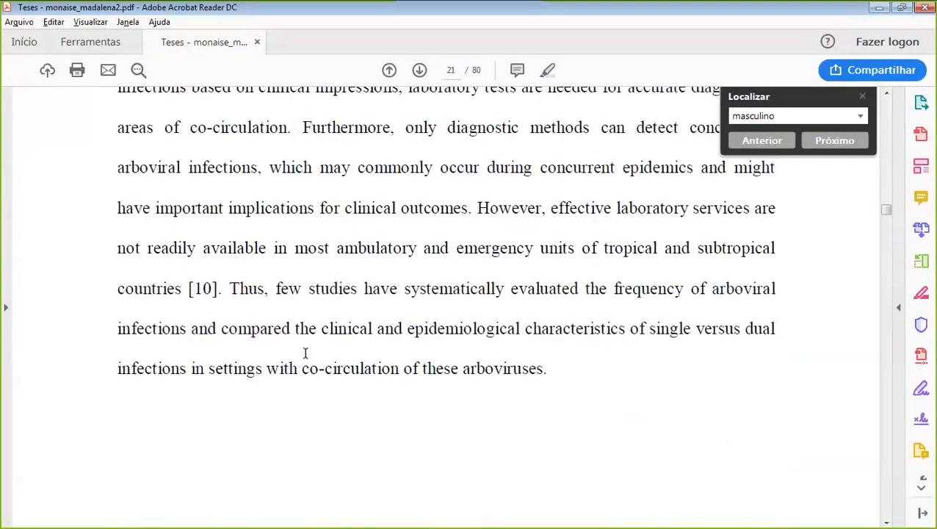
scroll(306, 358, down, 12)
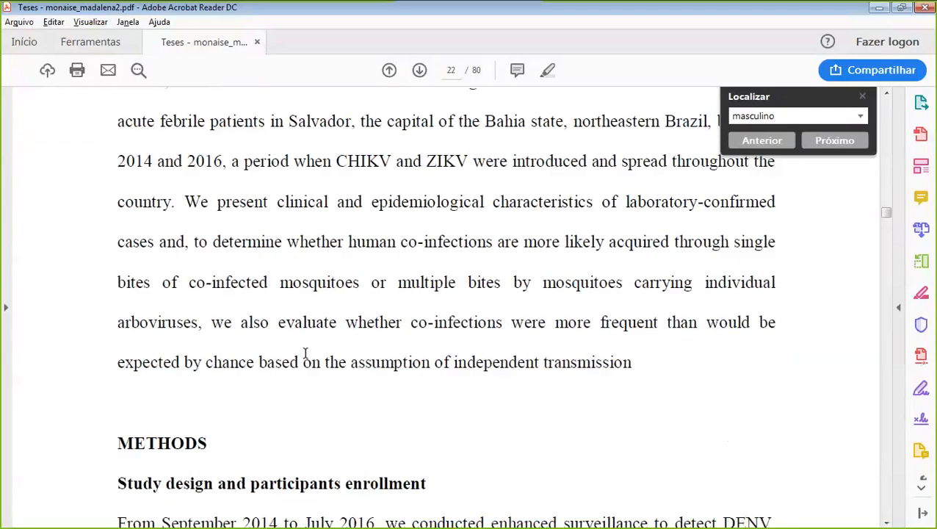
scroll(306, 353, down, 7)
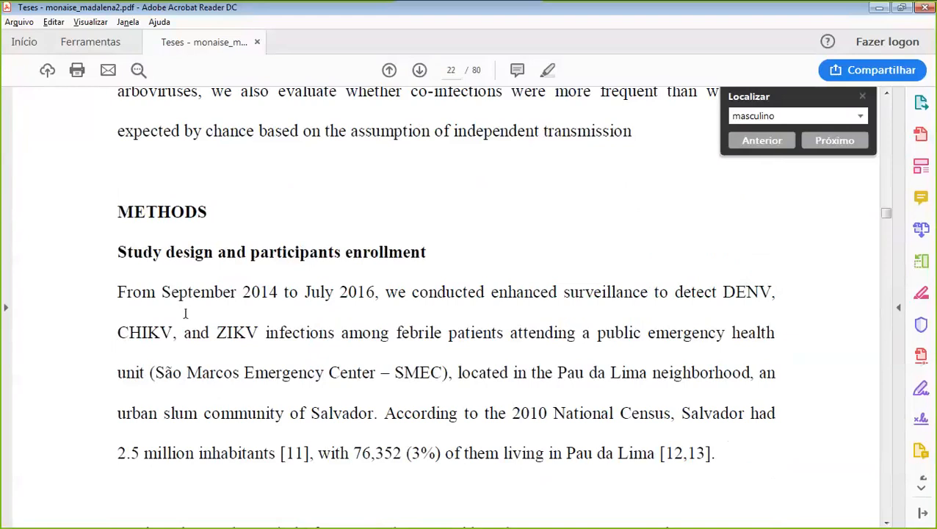
scroll(567, 246, down, 1)
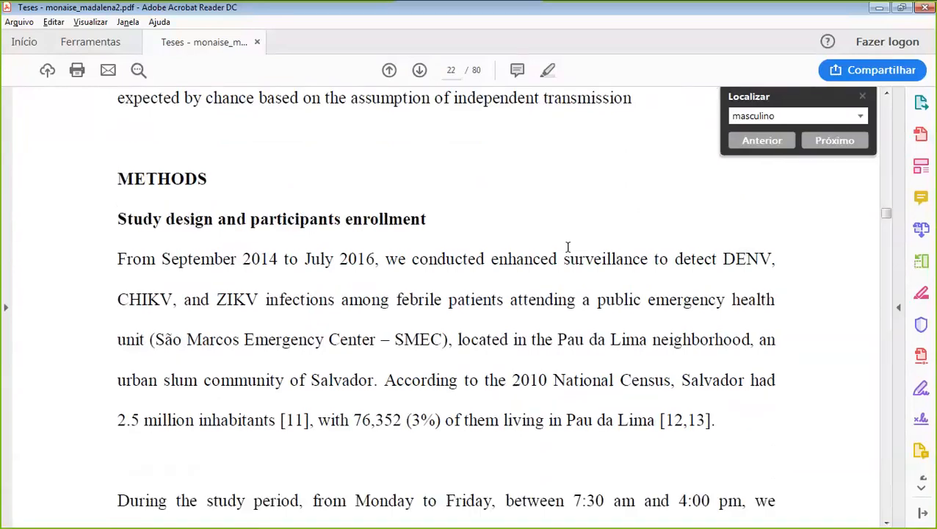
scroll(562, 250, down, 12)
scroll(556, 253, down, 6)
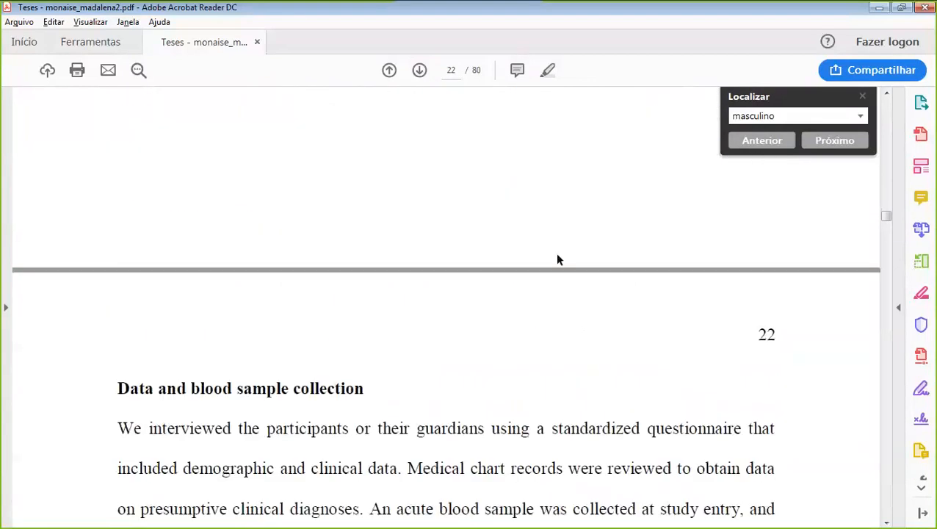
Read the rest of the manuscript's Methods, from data and blood sample collection through arboviral diagnosis to statistical analyses
scroll(555, 252, down, 4)
scroll(556, 256, down, 3)
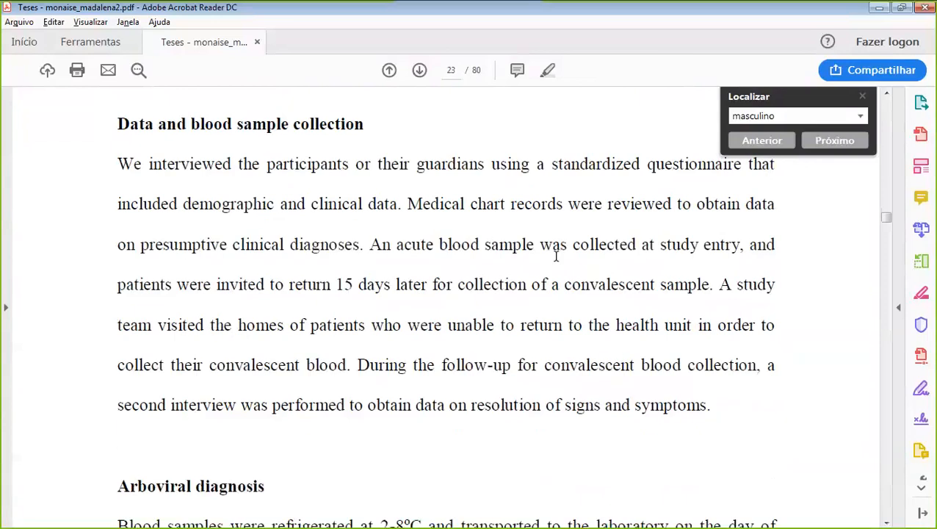
scroll(556, 256, down, 9)
scroll(556, 255, down, 7)
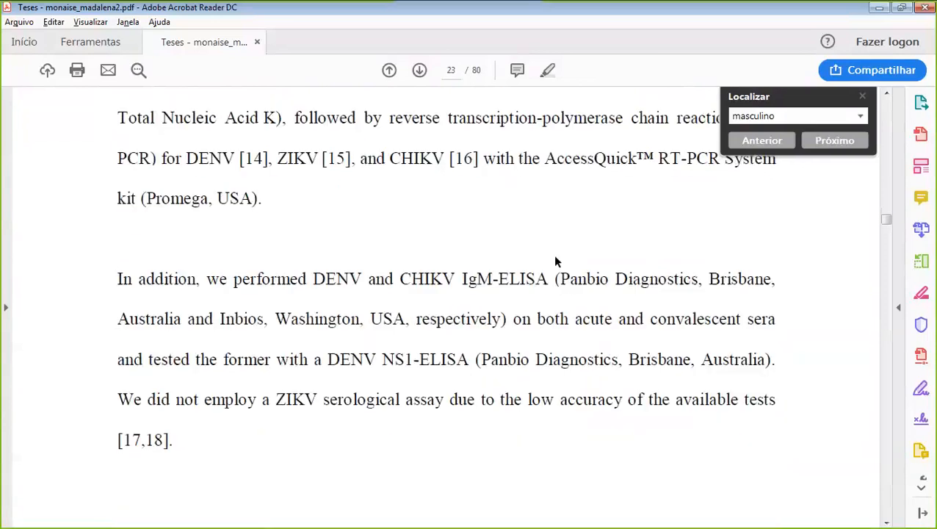
scroll(555, 257, down, 10)
scroll(556, 262, down, 15)
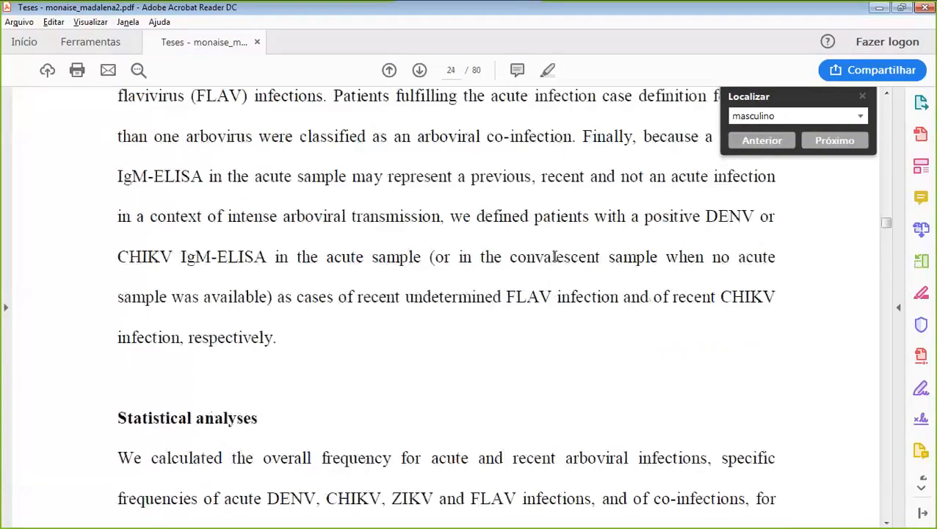
scroll(555, 257, down, 6)
scroll(555, 256, down, 1)
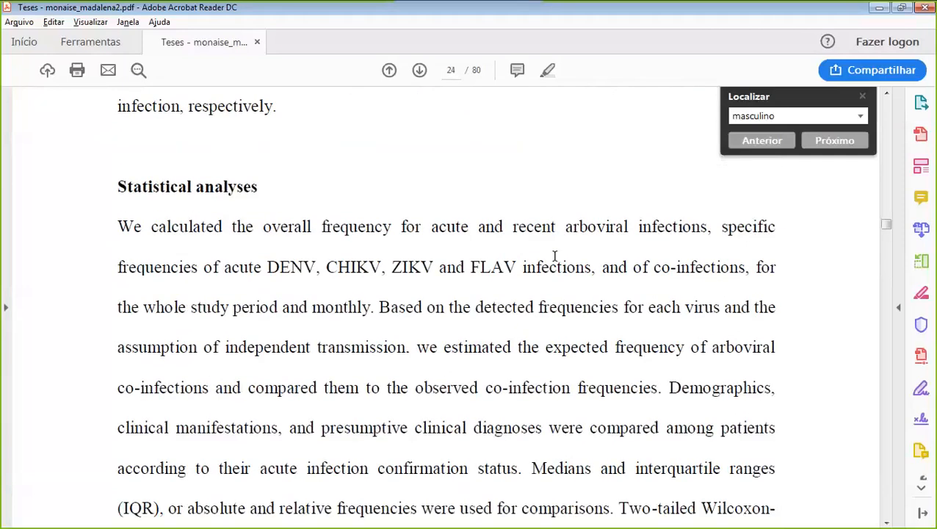
Read the manuscript's Results on enrolled patients, infection frequencies, clinical manifestations and presumptive diagnoses
scroll(554, 256, down, 14)
scroll(555, 257, down, 15)
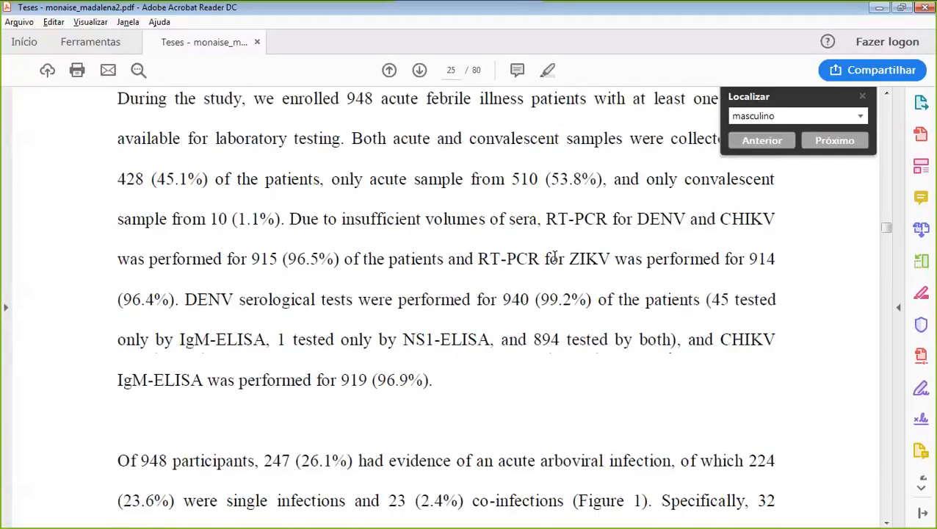
scroll(554, 254, down, 16)
scroll(554, 256, down, 10)
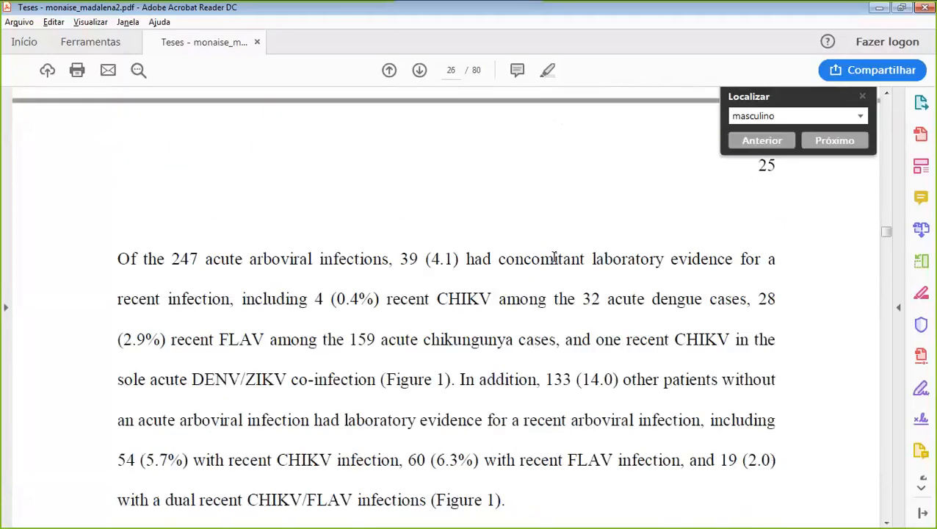
scroll(554, 257, down, 12)
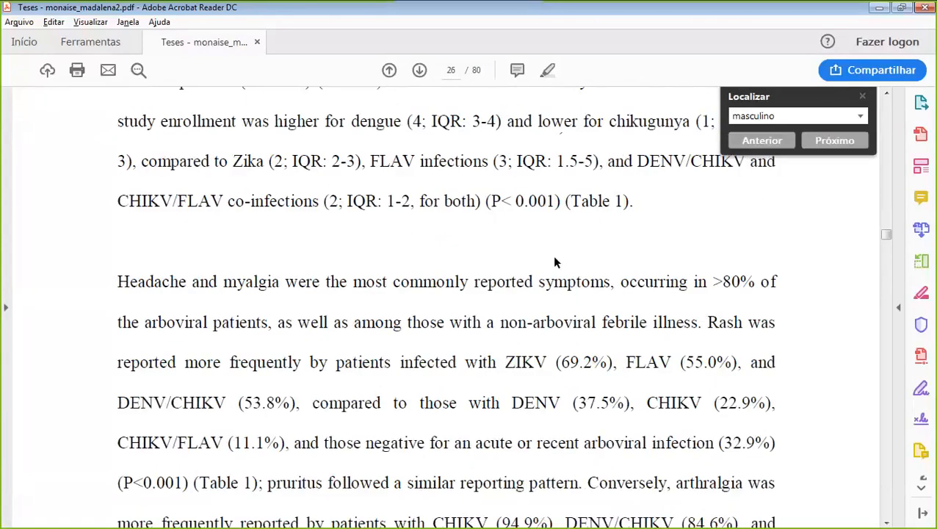
scroll(554, 260, down, 17)
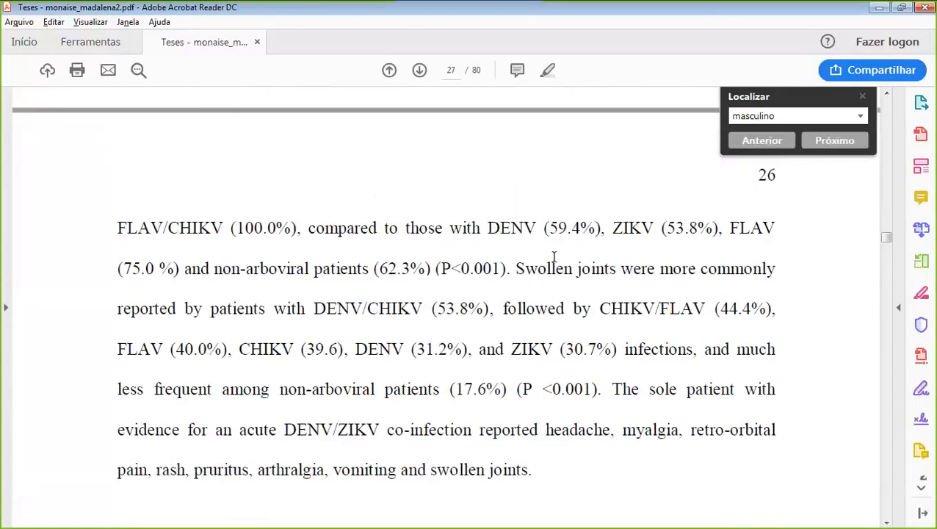
scroll(555, 257, down, 12)
scroll(554, 257, down, 5)
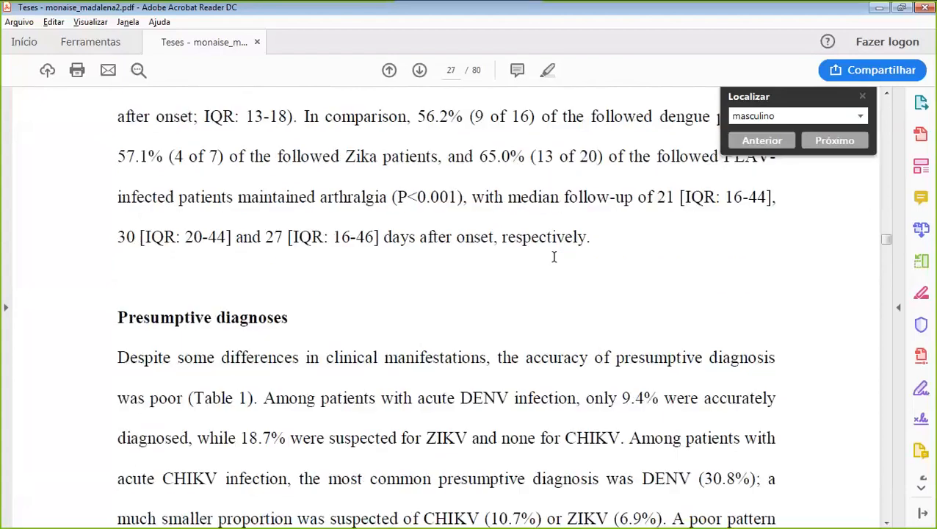
scroll(554, 257, down, 16)
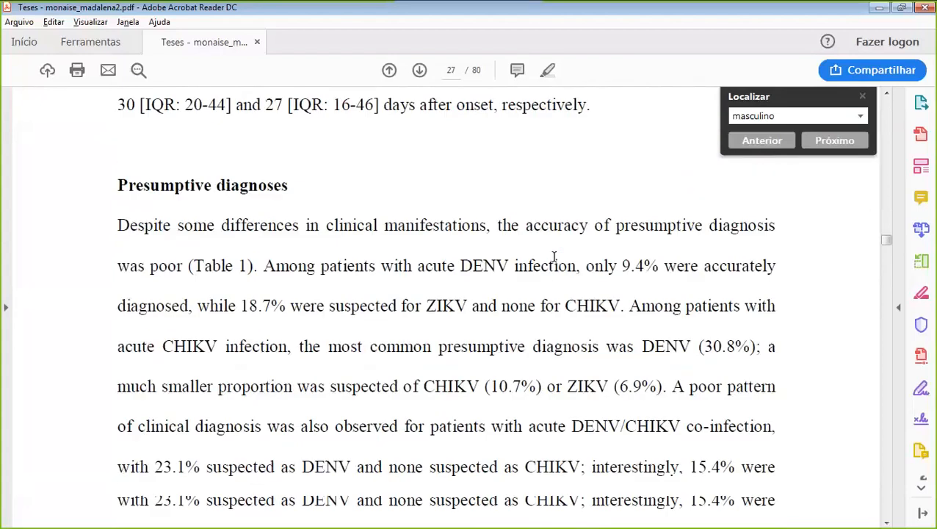
scroll(554, 262, down, 8)
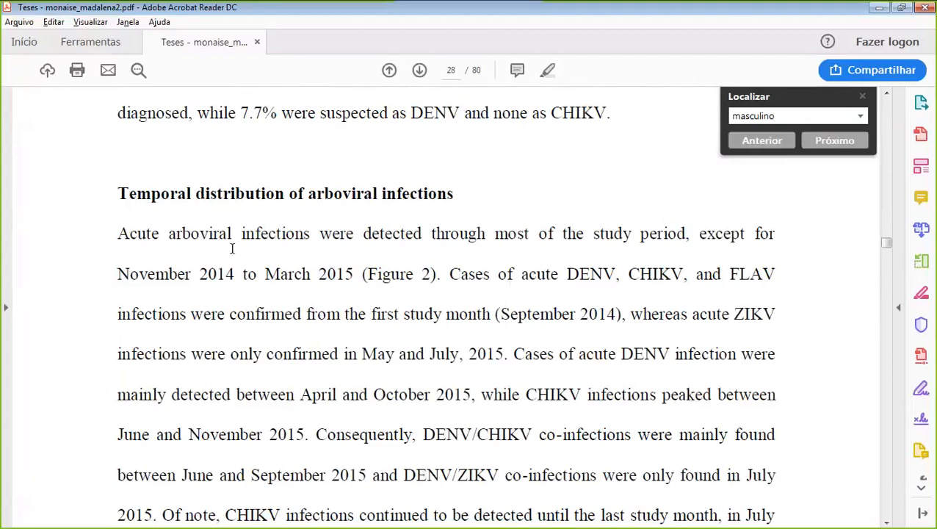
Examine the temporal distribution of arboviral infections and the Discussion paragraphs on viral spread and co-infections
scroll(710, 306, down, 5)
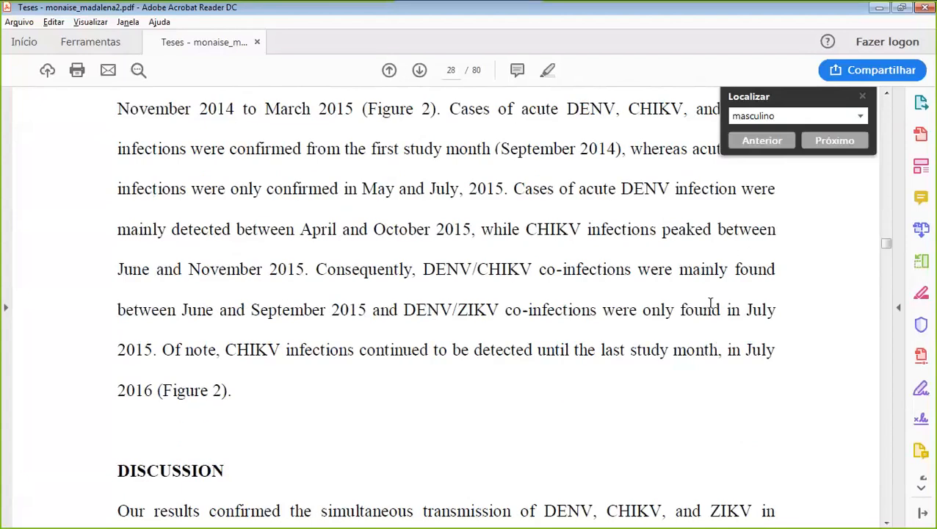
scroll(710, 304, up, 3)
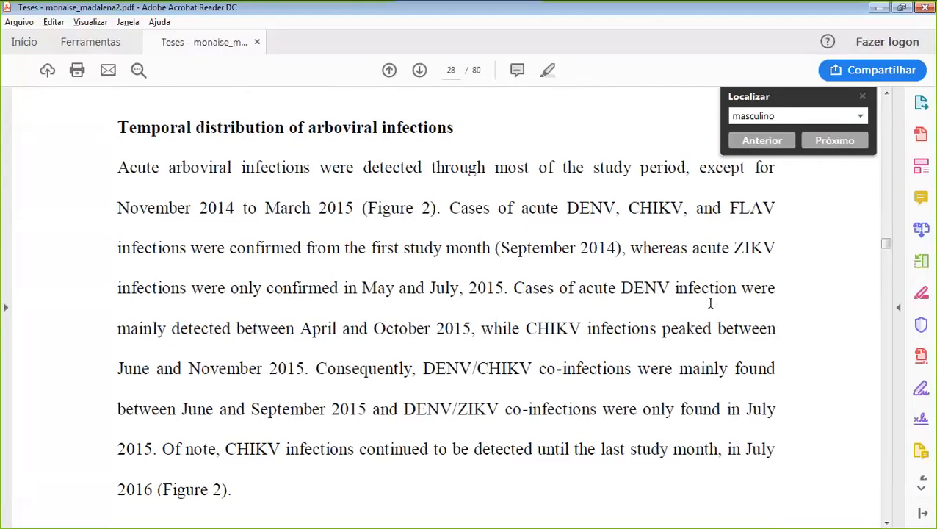
scroll(710, 304, down, 2)
scroll(705, 301, down, 20)
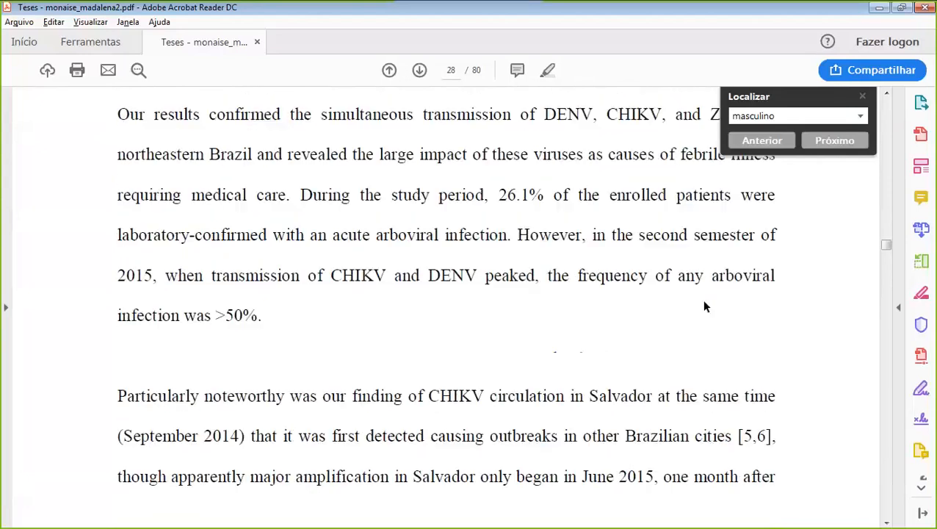
scroll(699, 310, down, 14)
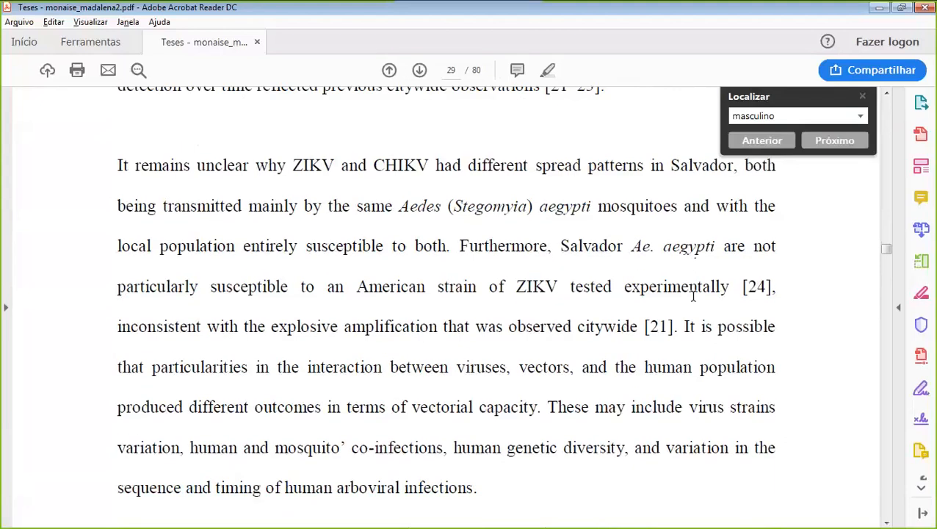
scroll(692, 296, down, 11)
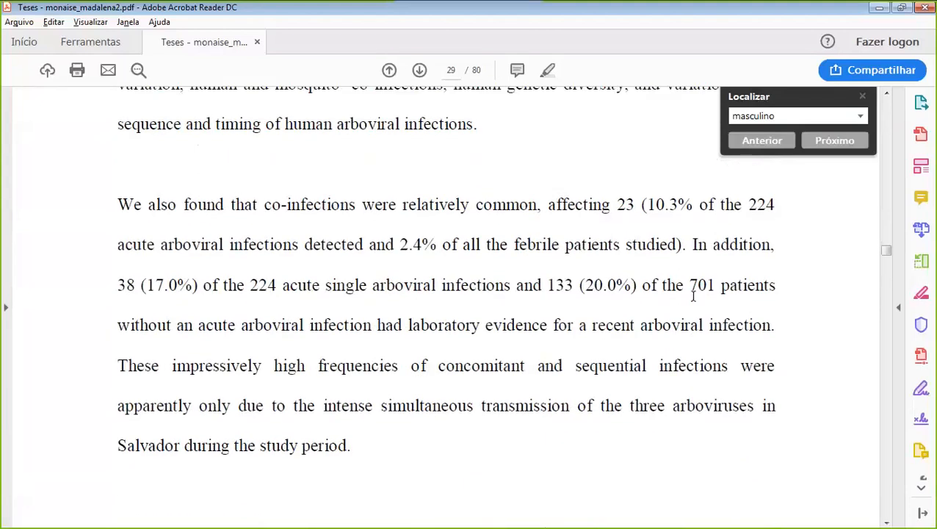
scroll(692, 296, up, 2)
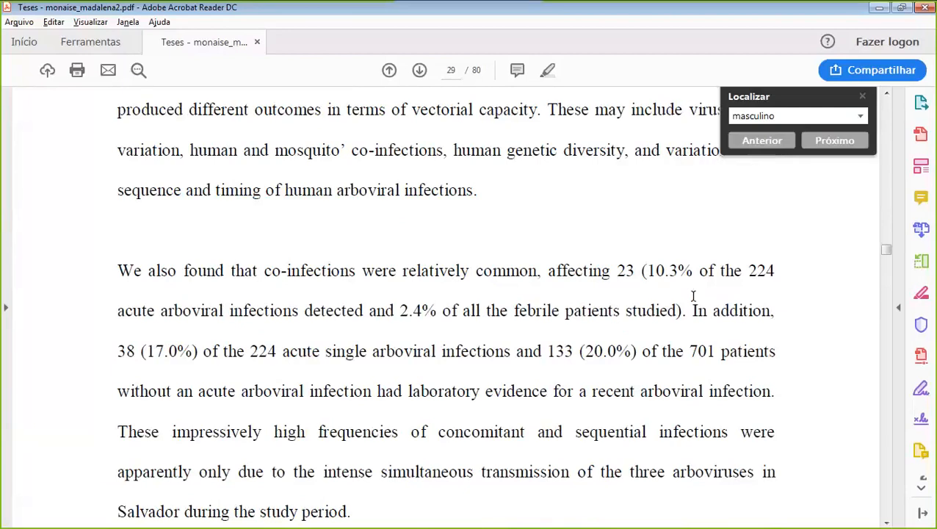
Search the thesis PDF for "male" and examine the age and sex rows of Table 1 on page 37
click(795, 114)
drag(793, 114, 707, 122)
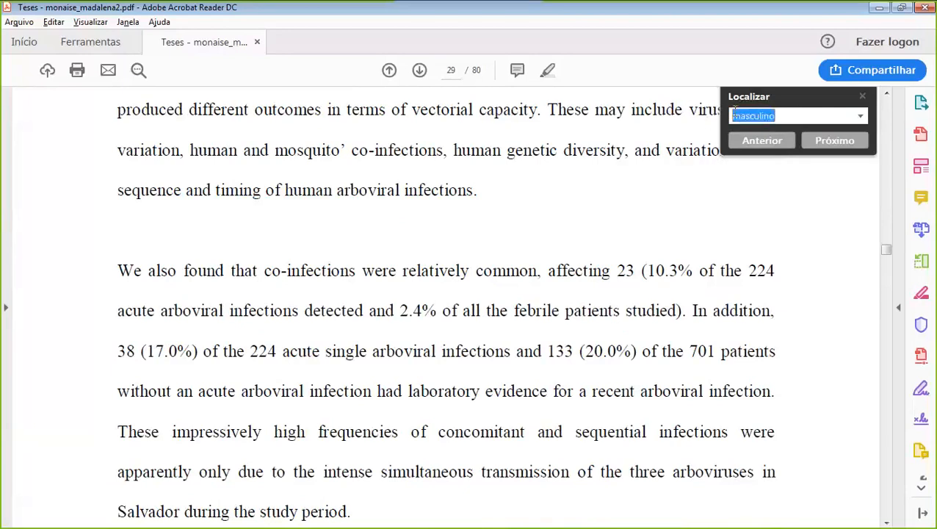
text(male)
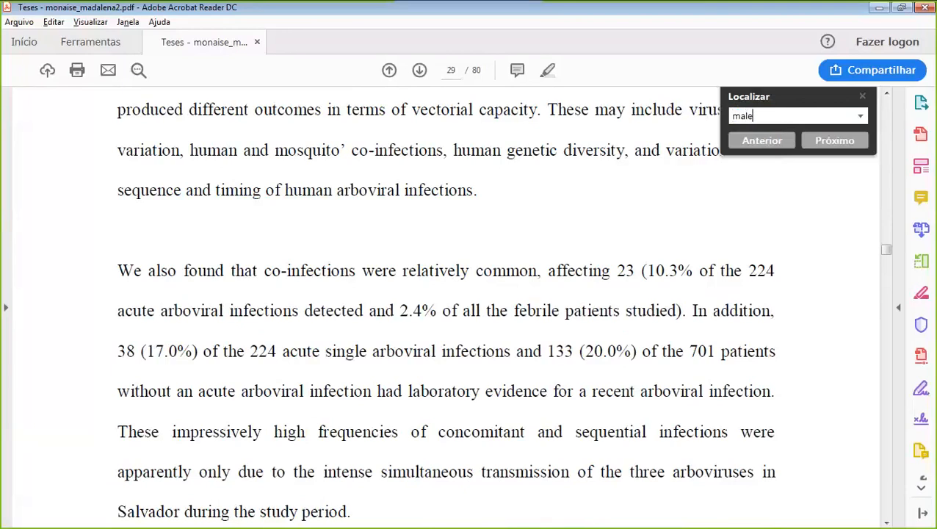
click(832, 141)
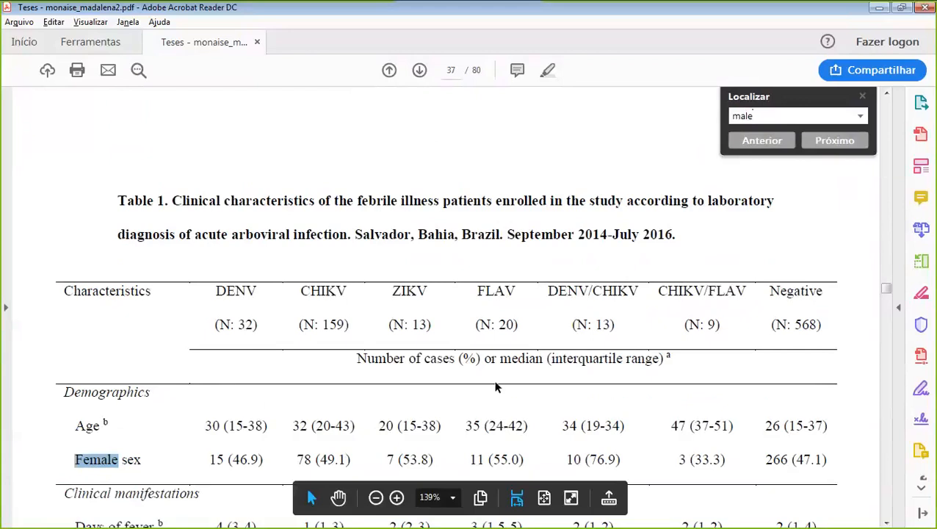
scroll(508, 375, down, 2)
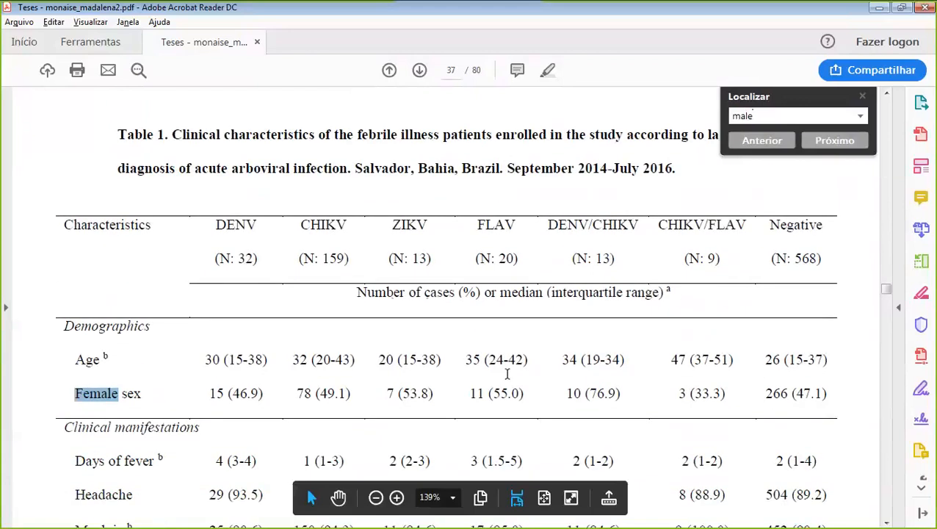
scroll(506, 374, down, 1)
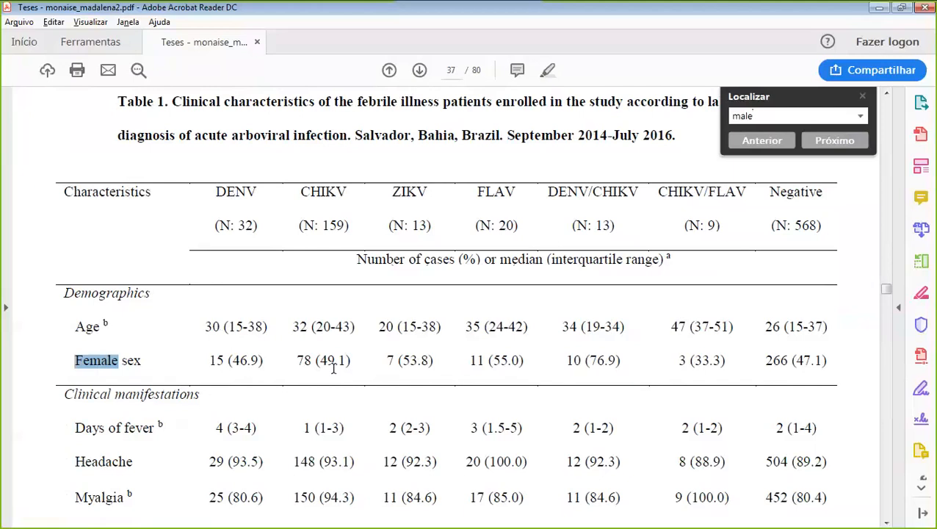
Switch to the FI-ADMIN form and select Humanos, Masculino and Feminino as pre-coded descriptors
key(alt+Tab)
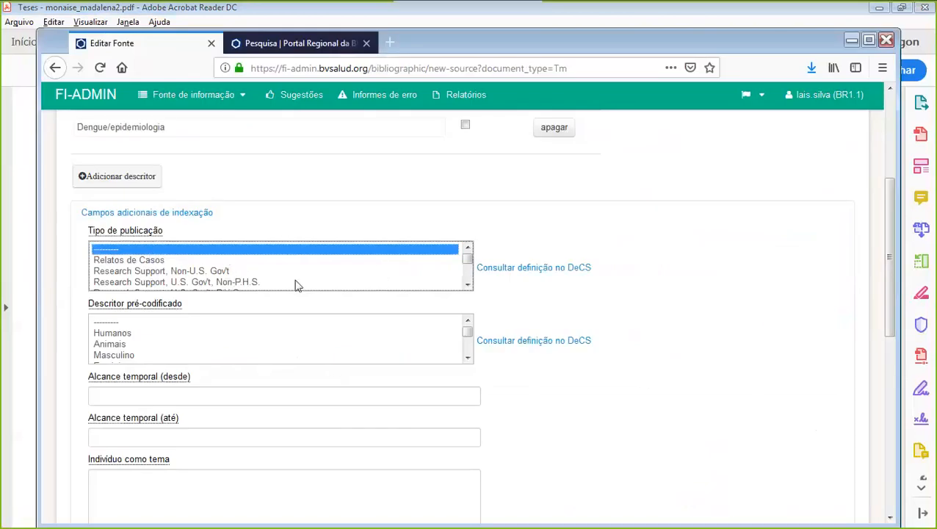
click(111, 334)
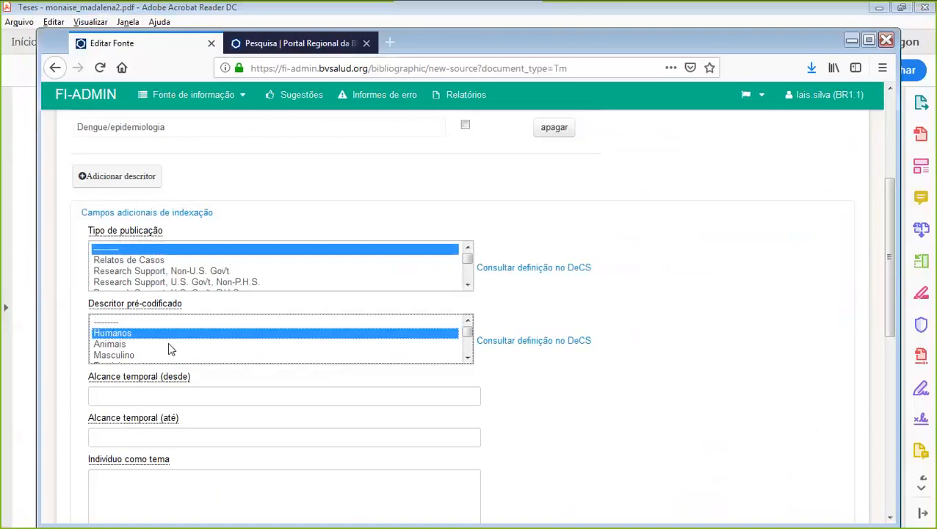
scroll(467, 356, down, 1)
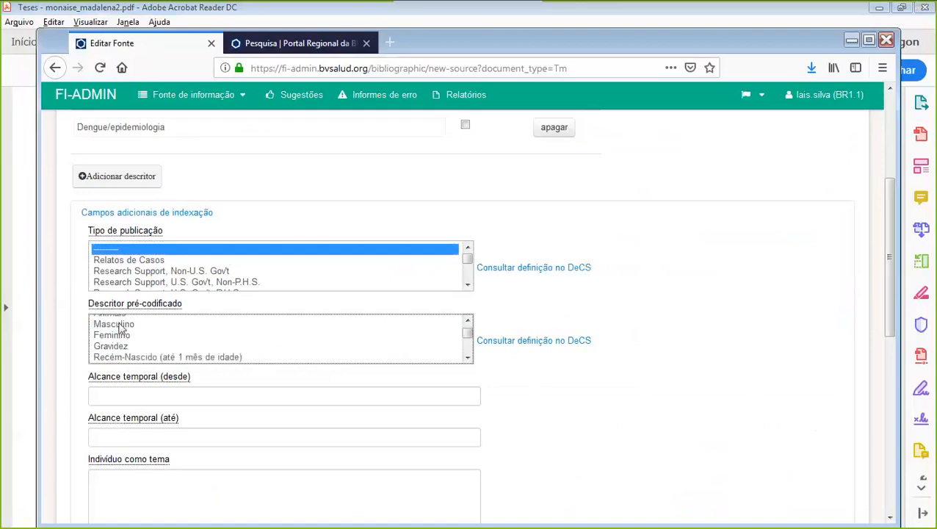
drag(116, 327, 120, 336)
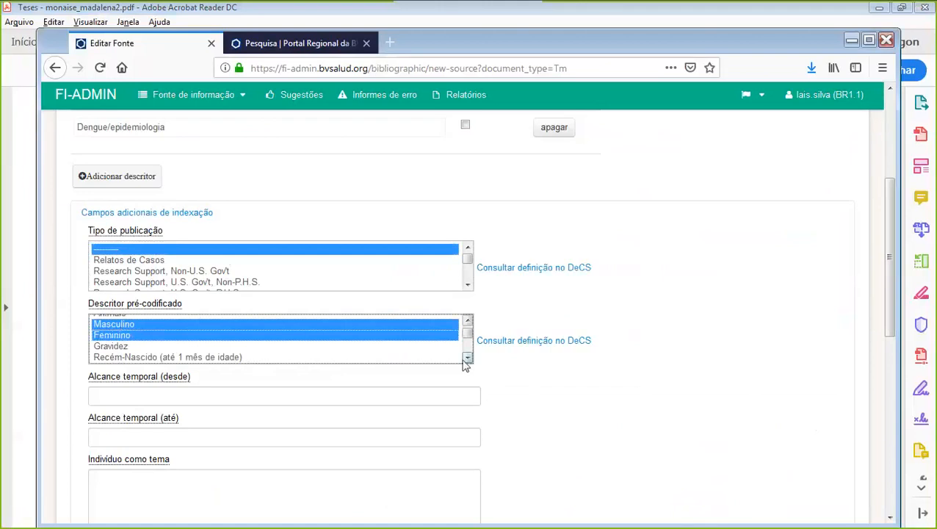
Select the age groups Adolescente (13 a 18 anos) and Adulto (19 a 44 anos) as pre-coded descriptors
scroll(464, 359, down, 1)
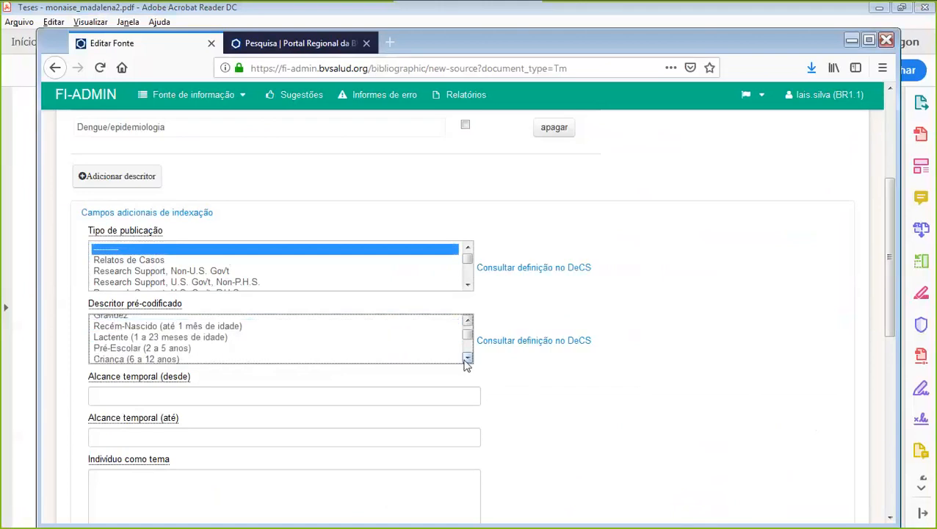
click(467, 359)
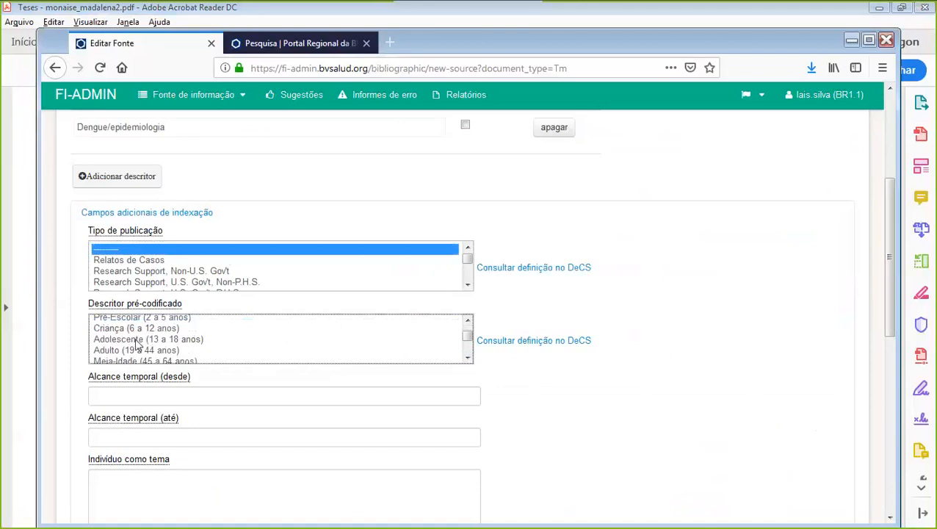
click(135, 339)
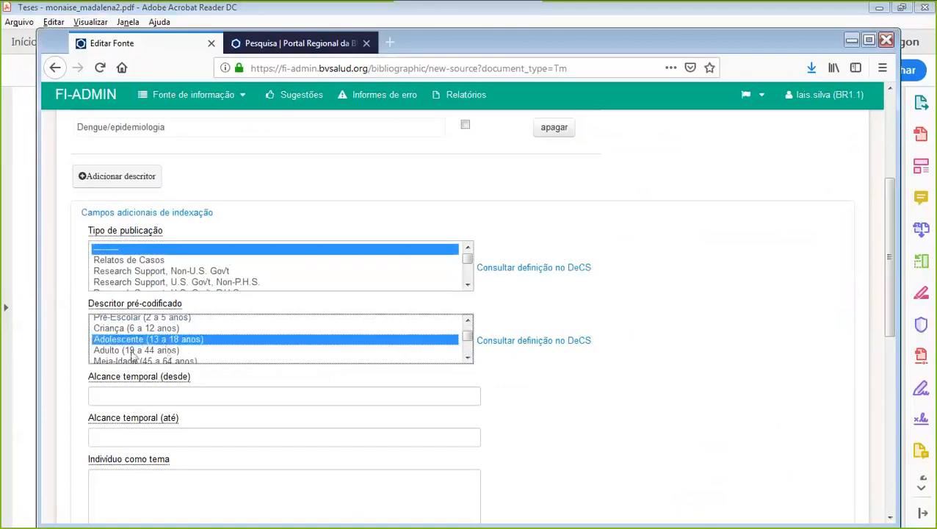
ctrl+click(133, 351)
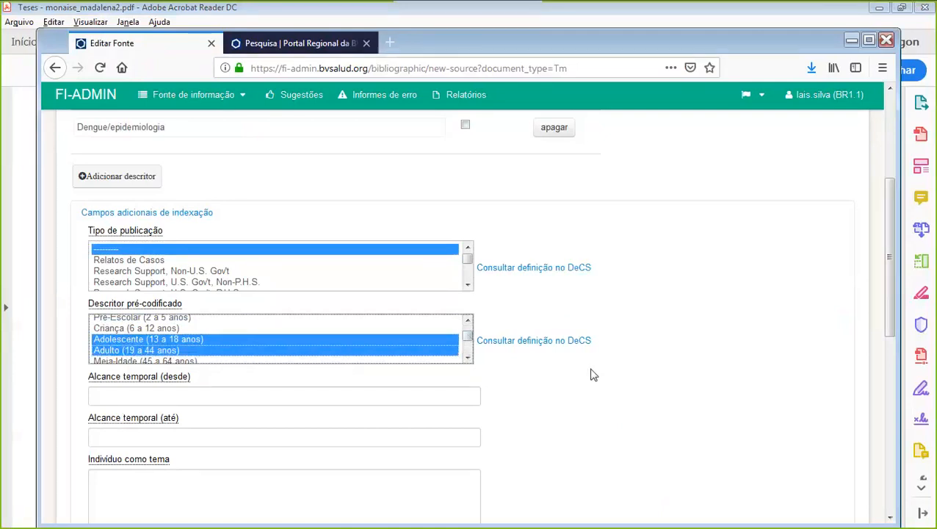
Enter Salvador as the Região não DeCS in the additional indexing fields
scroll(593, 374, down, 3)
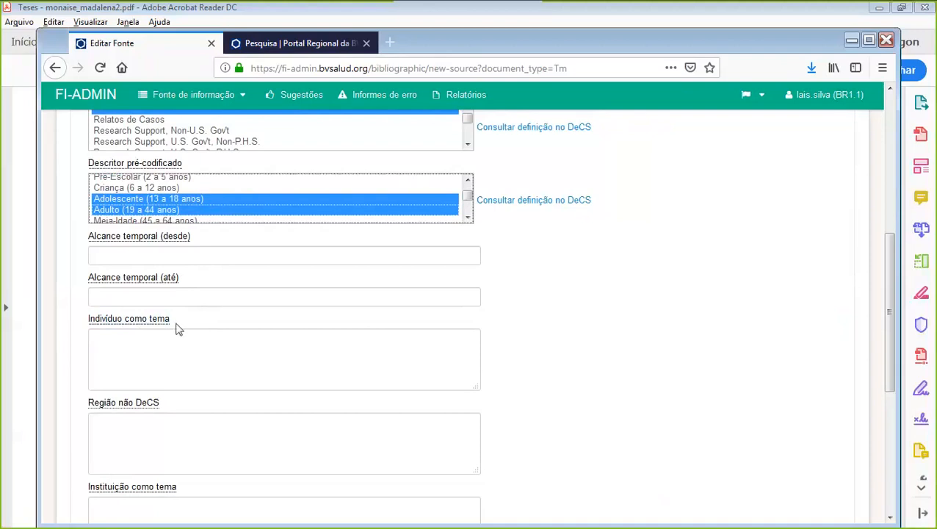
scroll(205, 319, down, 1)
scroll(204, 318, down, 1)
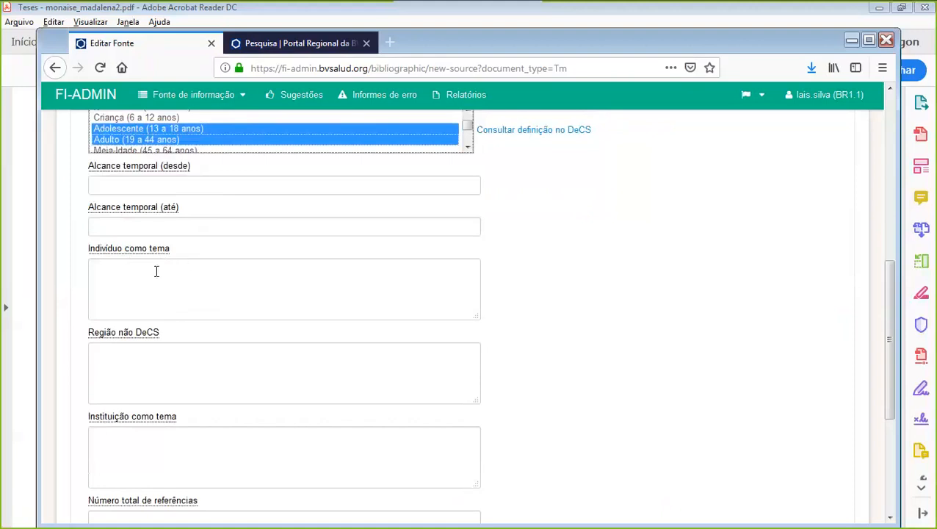
scroll(261, 287, down, 3)
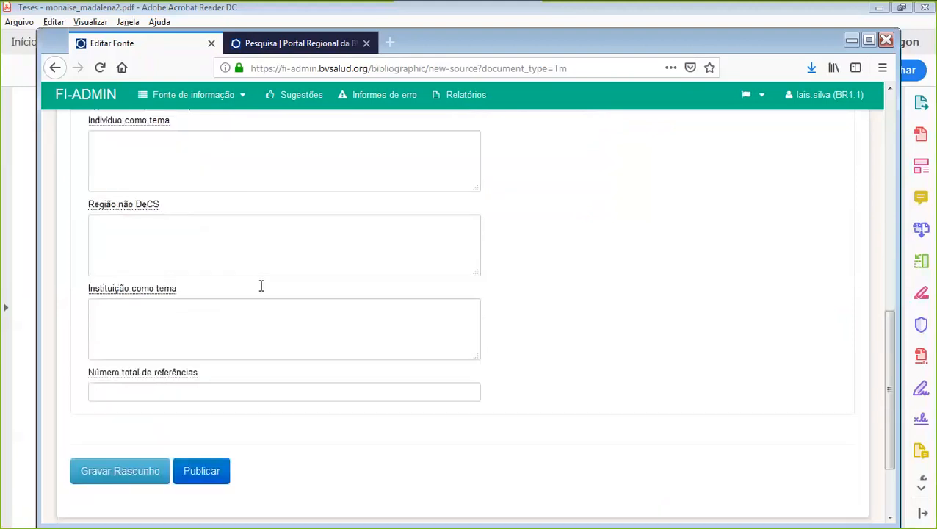
click(144, 206)
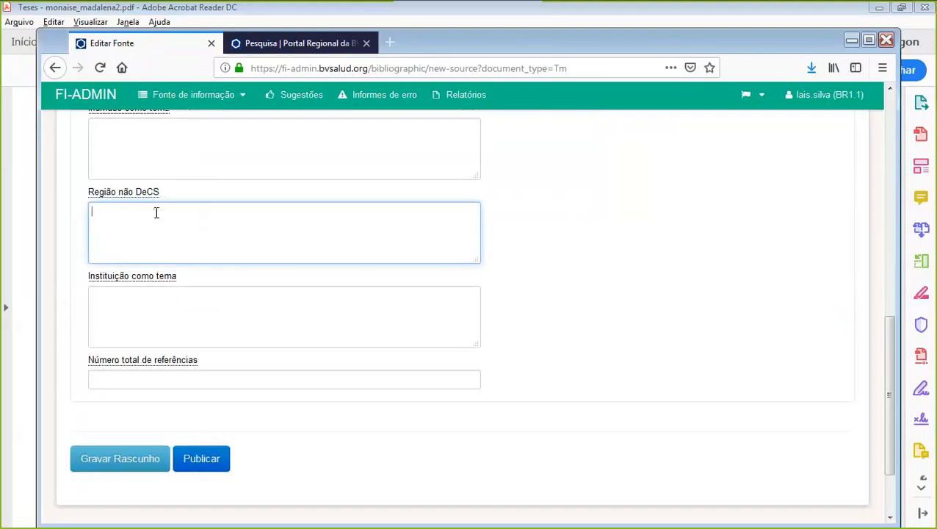
text(Salv)
text(ad)
text(on)
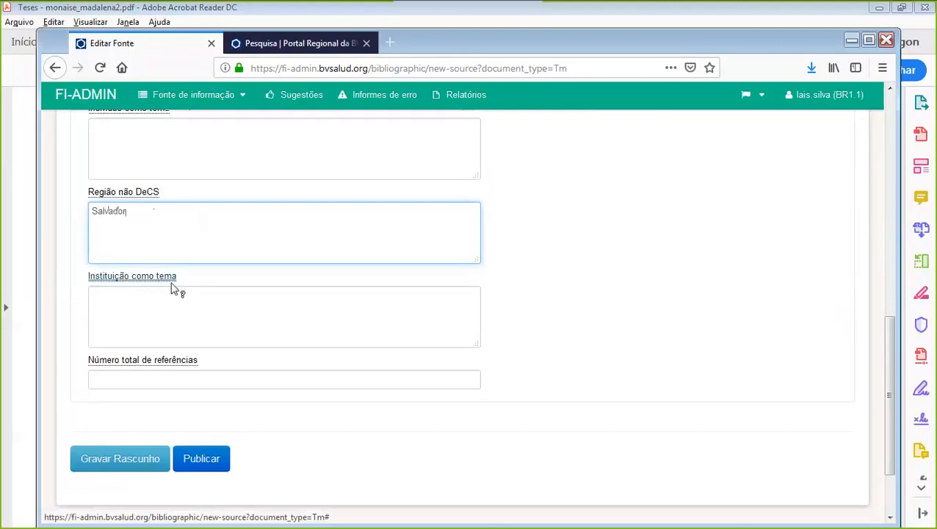
scroll(201, 290, down, 3)
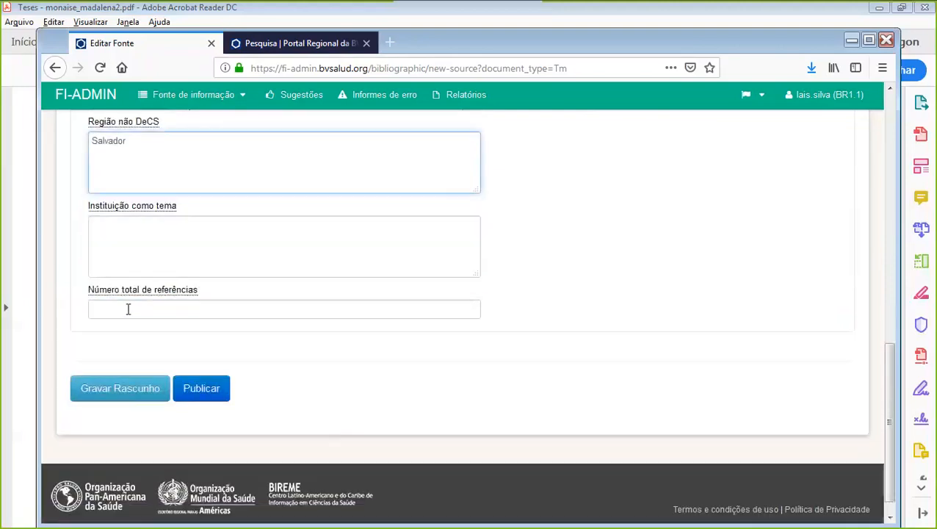
click(128, 310)
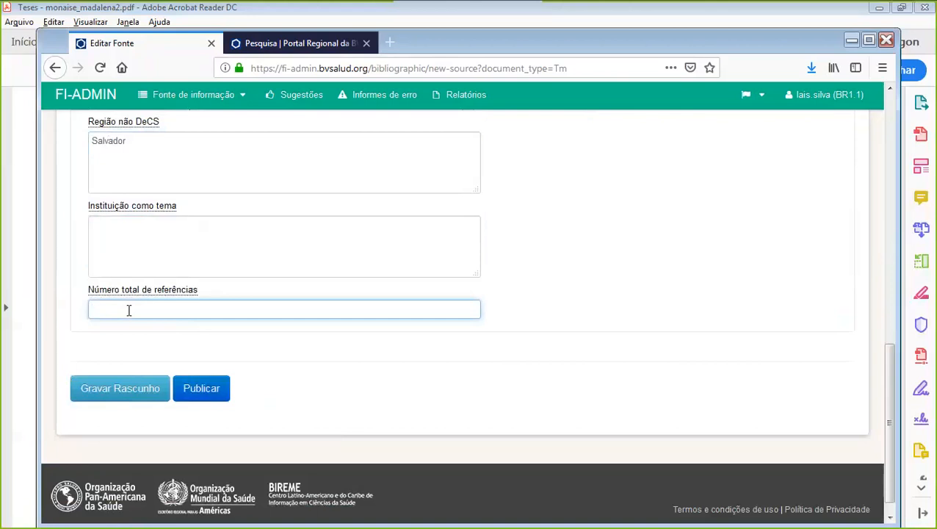
Attach the thesis PDF from the desktop as the record's full text and set its language to Inglês
scroll(653, 321, up, 15)
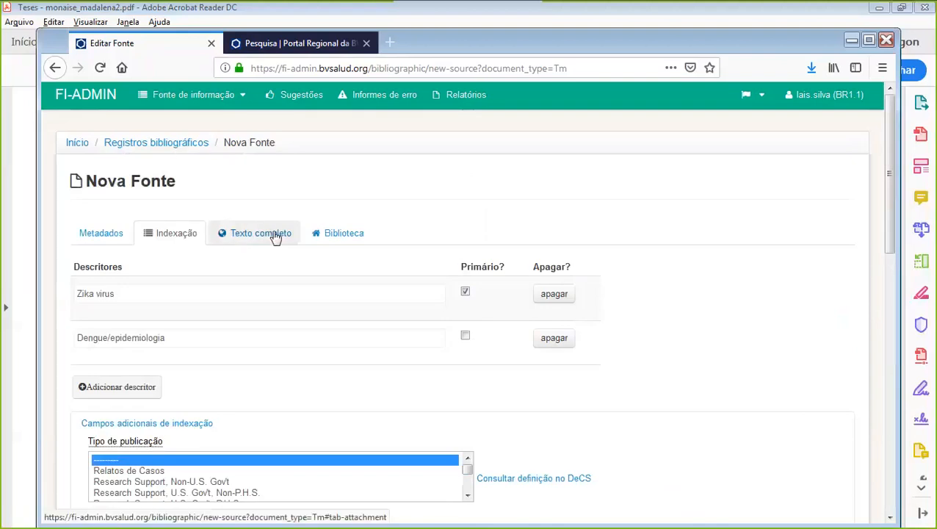
click(275, 237)
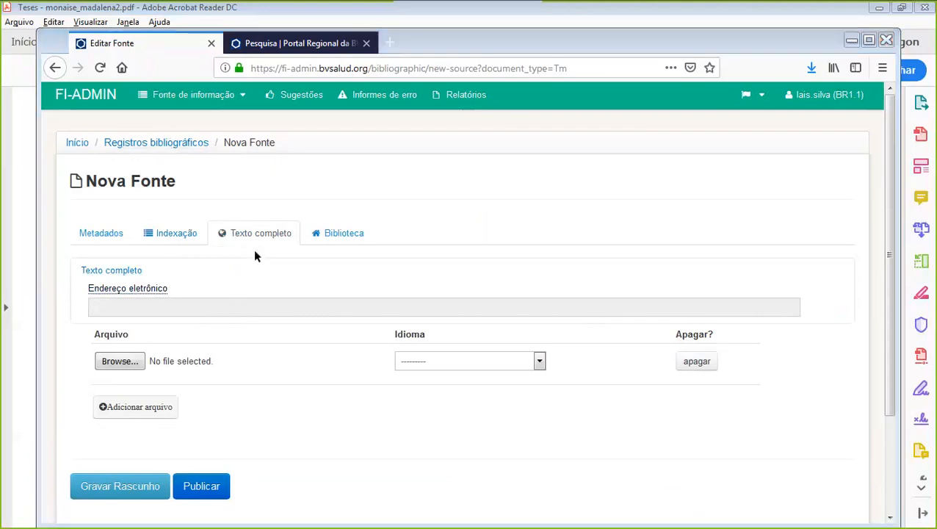
key(alt+Tab)
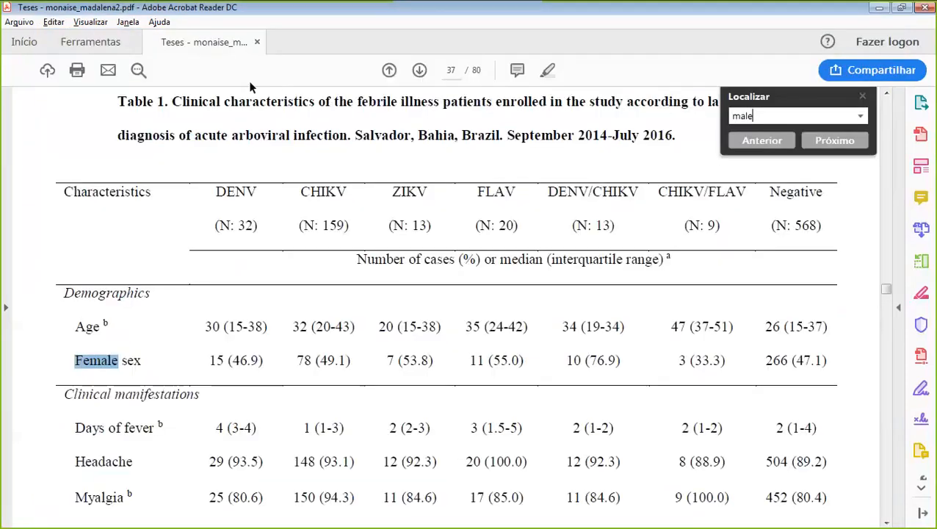
scroll(350, 136, up, 5)
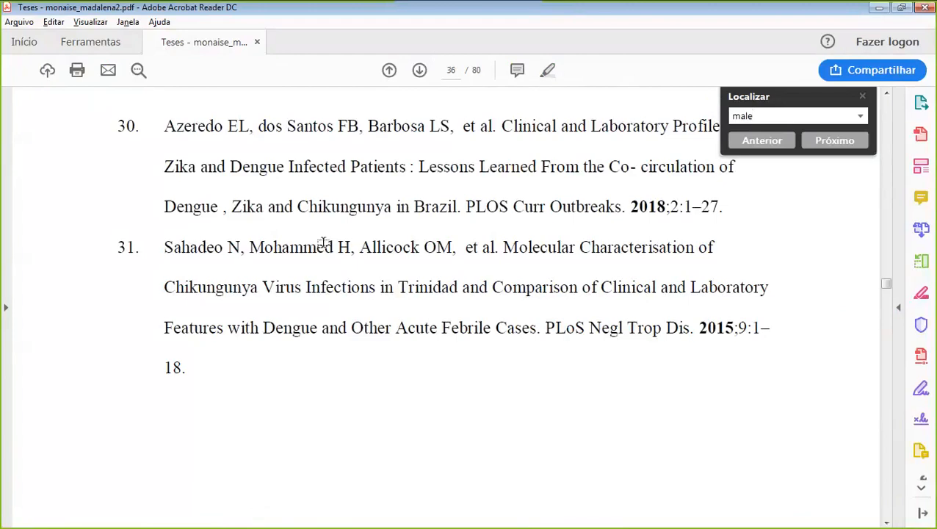
key(alt+Tab)
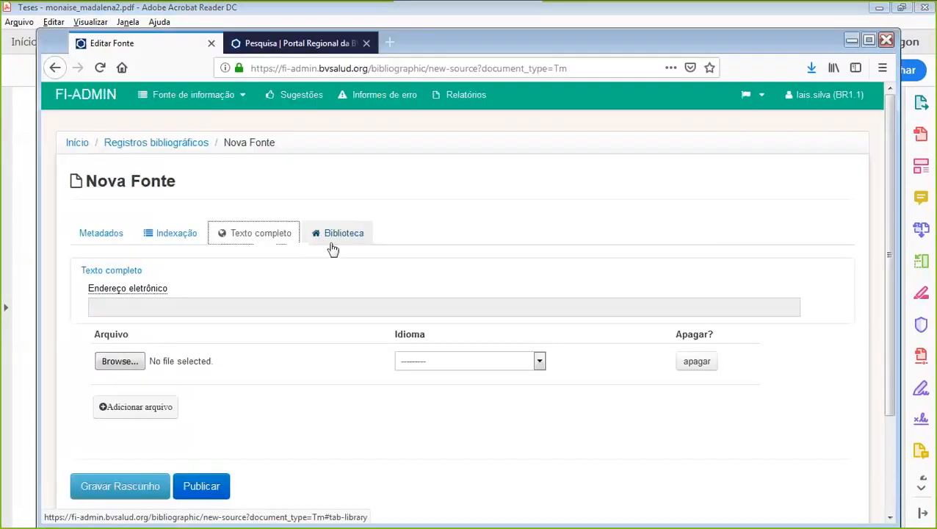
click(118, 362)
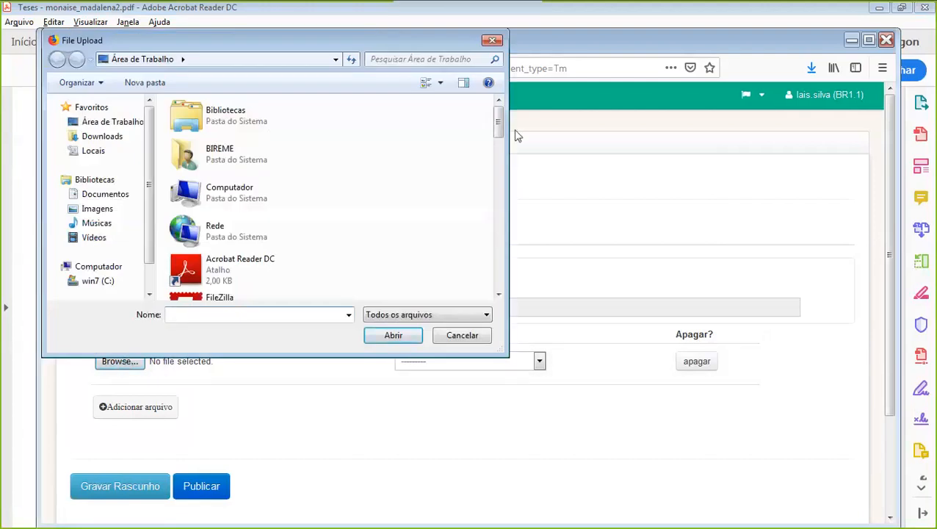
drag(498, 125, 496, 292)
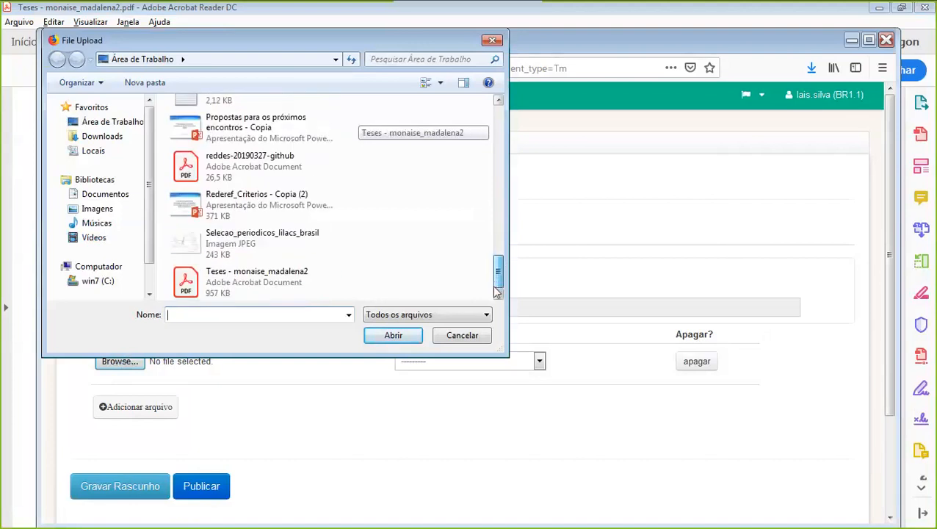
click(224, 285)
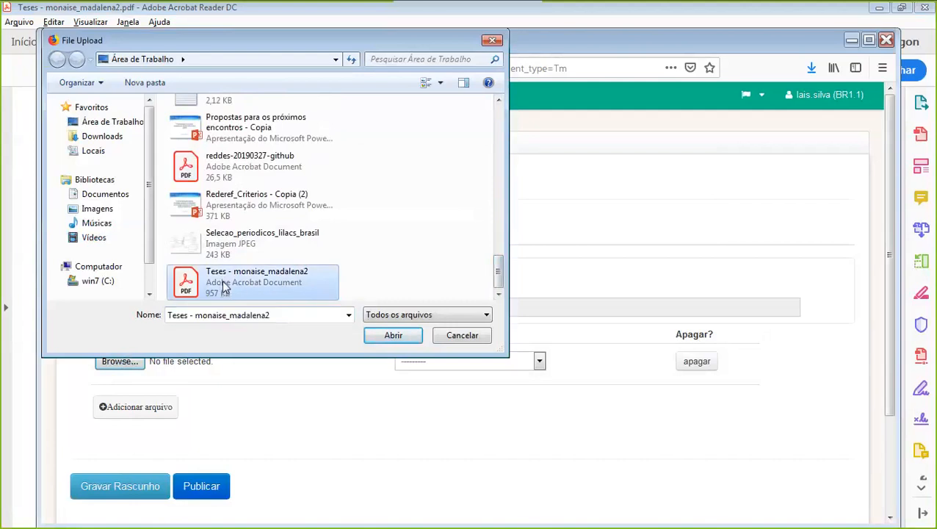
click(393, 338)
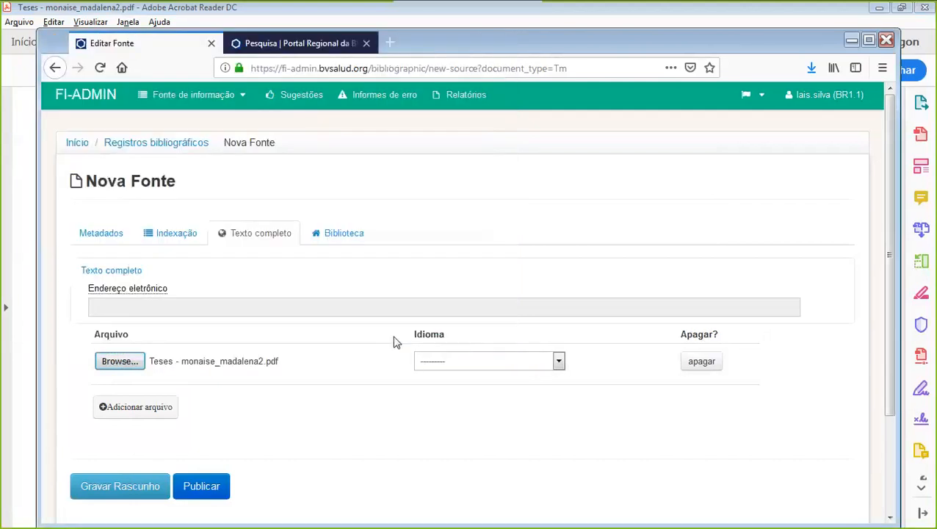
click(559, 362)
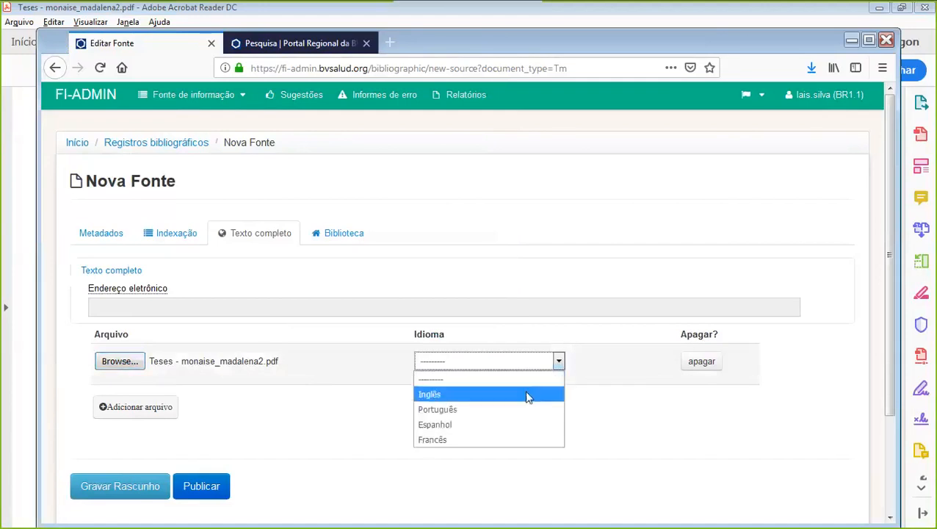
click(526, 398)
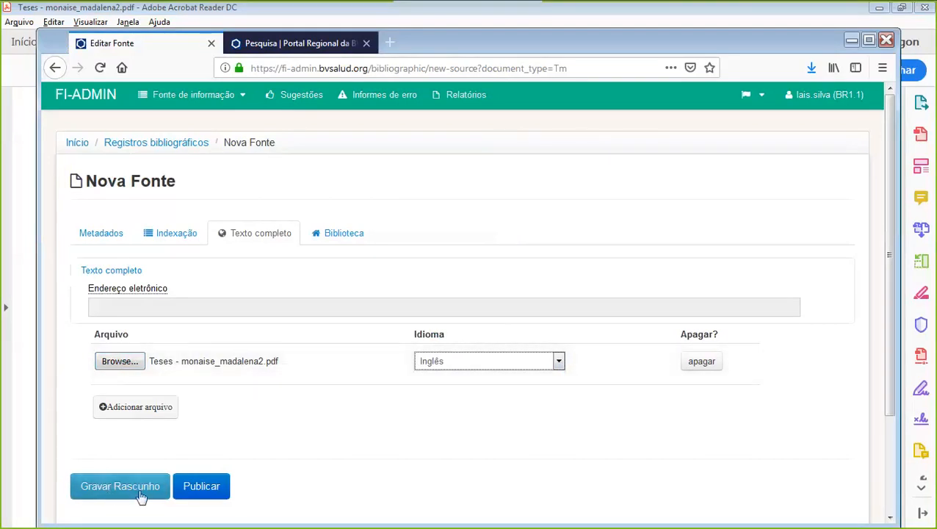
Save the new thesis record as a draft
scroll(339, 465, down, 3)
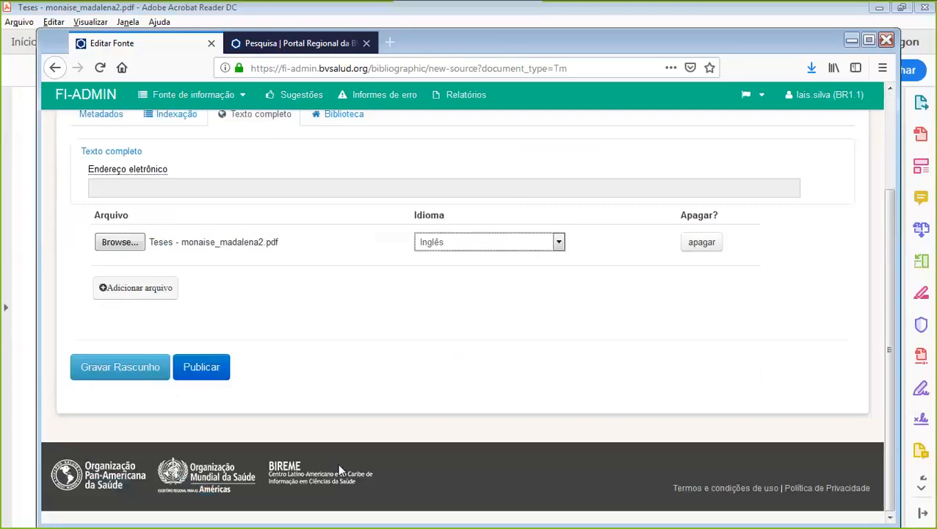
scroll(338, 464, up, 2)
scroll(299, 464, up, 2)
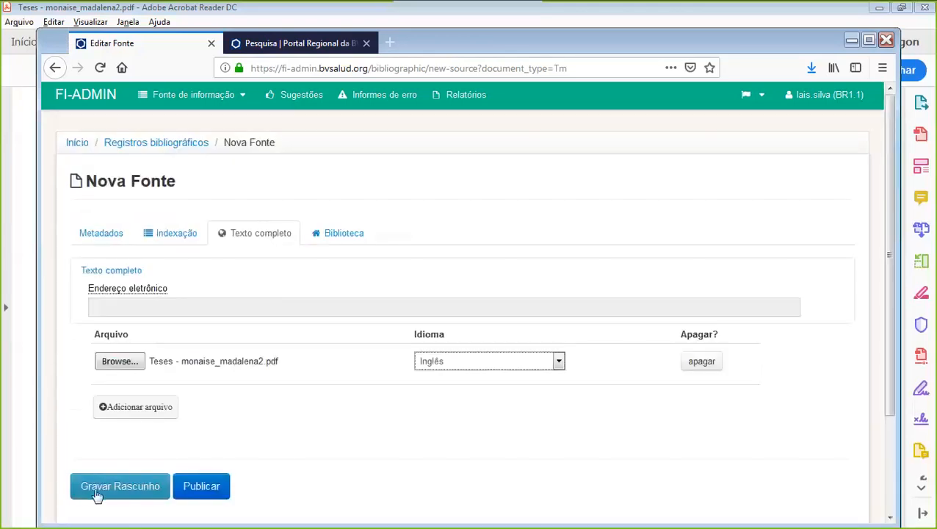
click(97, 494)
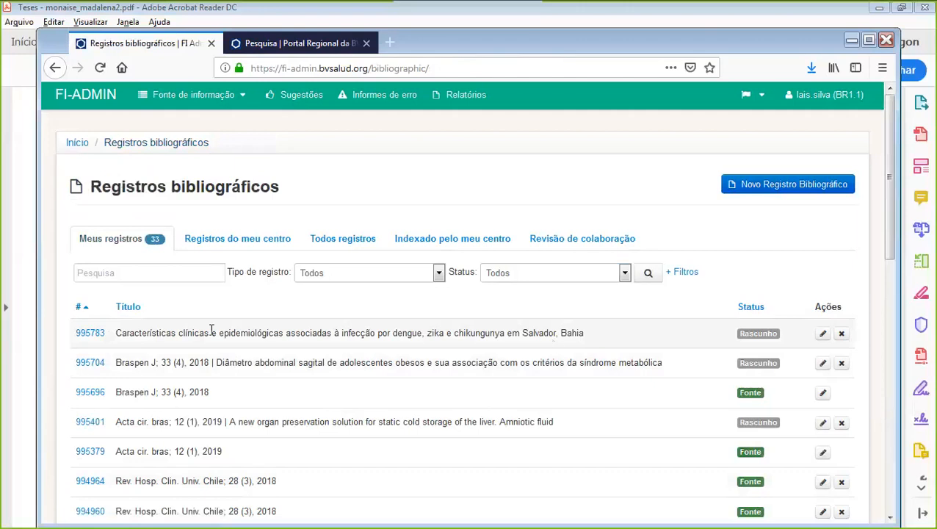
Reopen the saved thesis draft and review its database, general information and monographic-level metadata
click(92, 338)
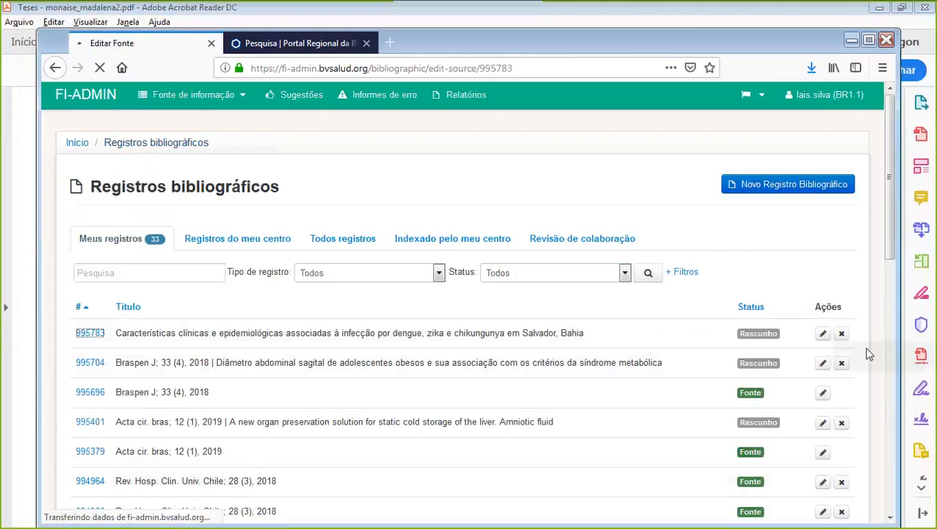
scroll(436, 257, down, 2)
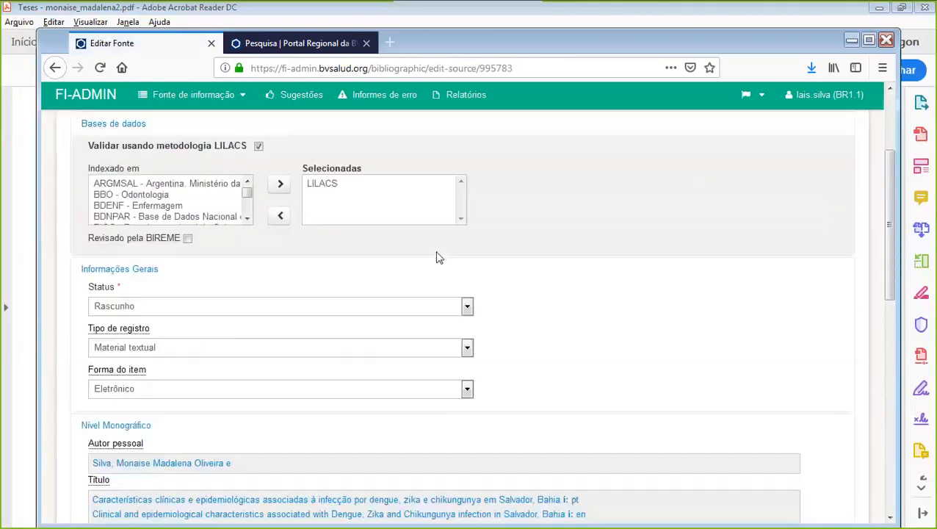
scroll(436, 258, down, 7)
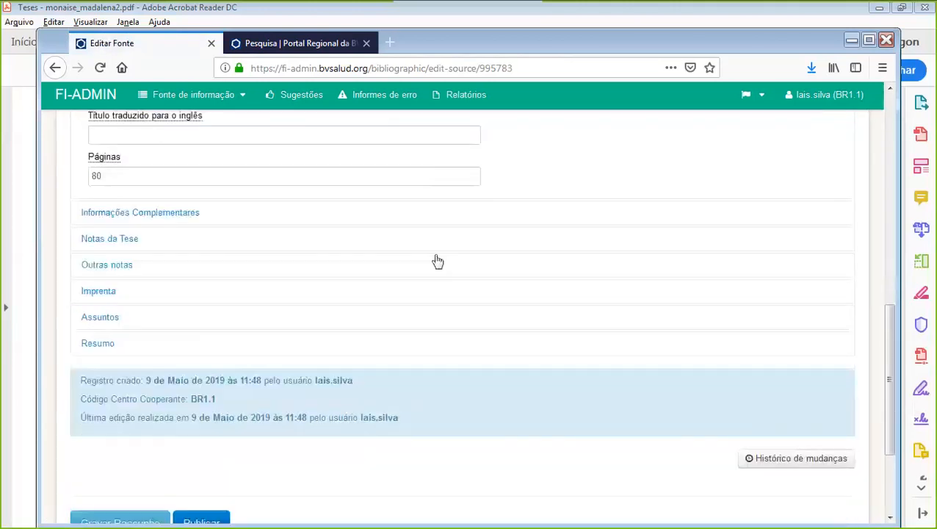
scroll(436, 261, up, 4)
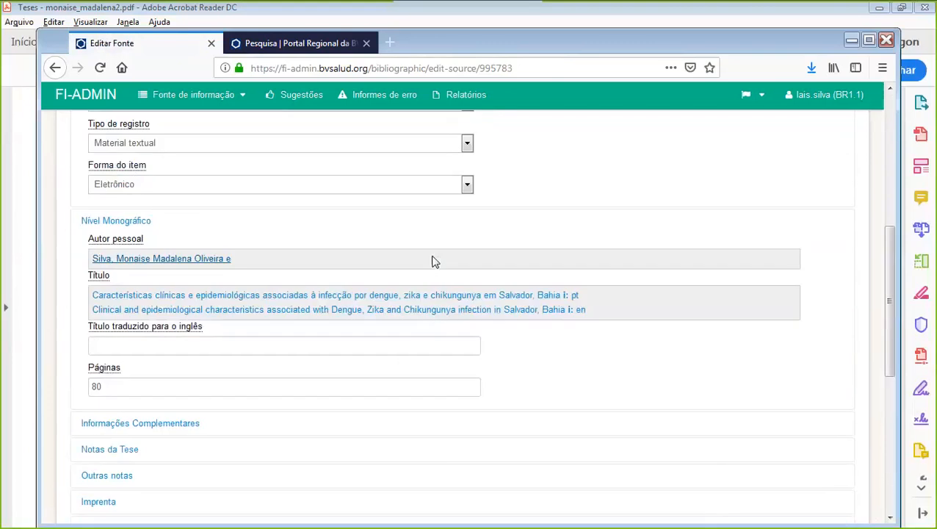
scroll(430, 265, up, 1)
scroll(430, 264, down, 2)
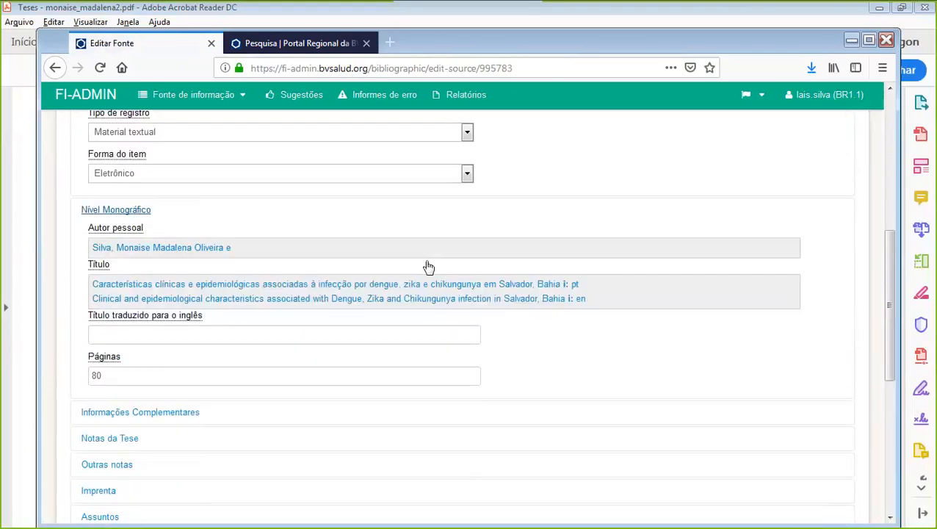
scroll(429, 267, down, 2)
Expand the record's Informações Complementares and select Inglês as the Idioma do texto
click(179, 283)
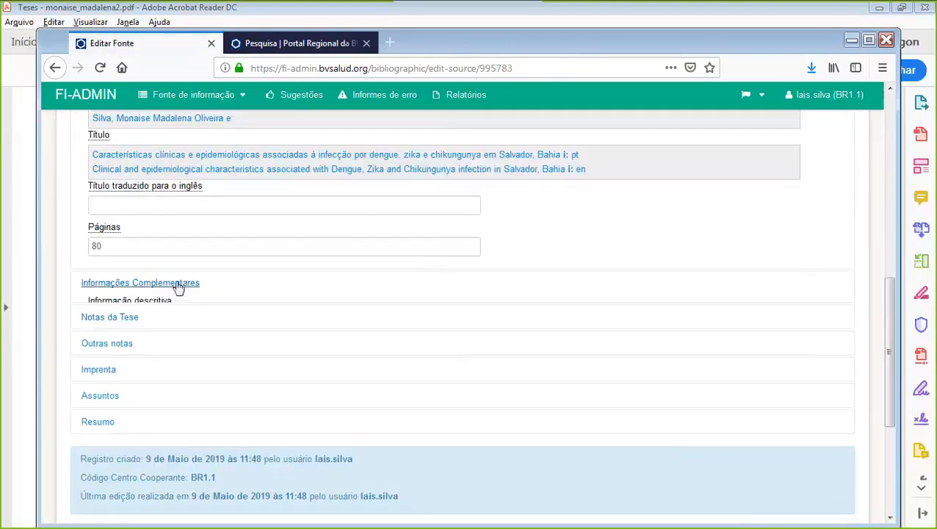
click(108, 381)
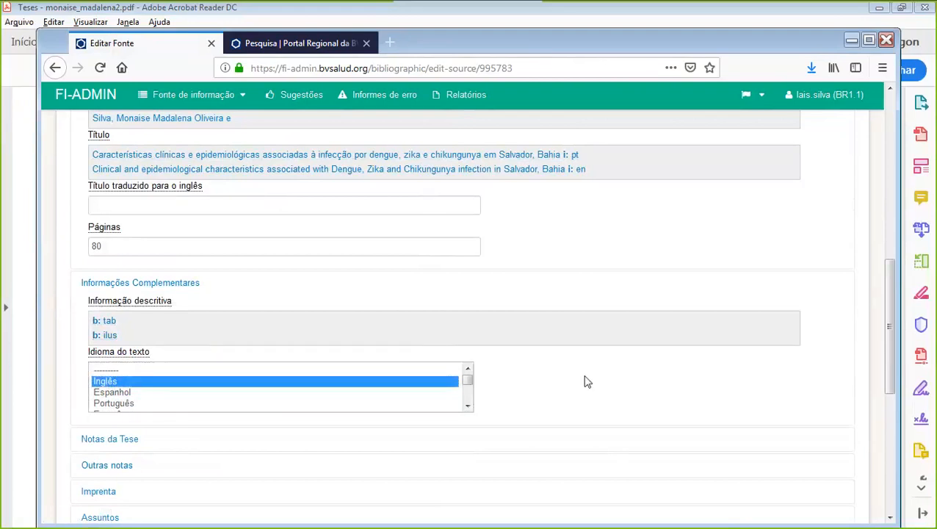
scroll(584, 379, down, 4)
scroll(570, 377, up, 3)
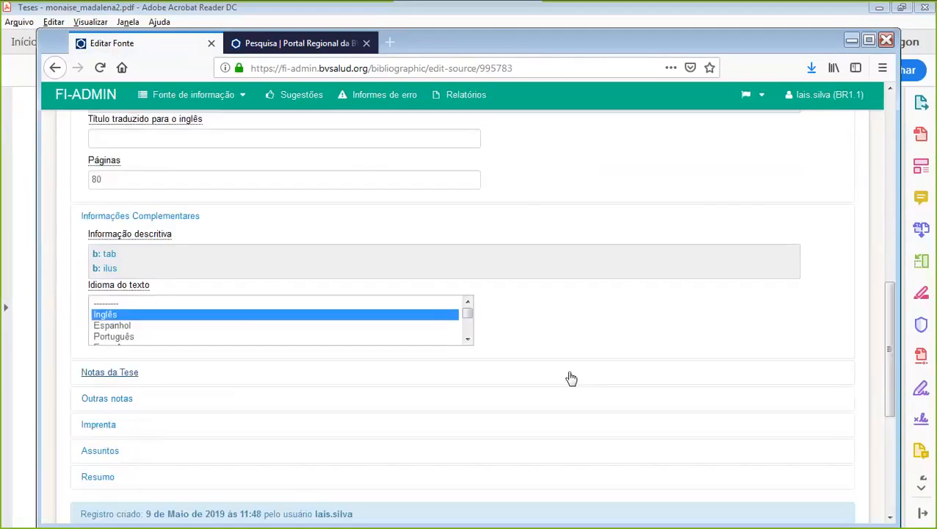
Examine the record's Biblioteca fields, including Localização do documento, Base de dados, Tombo, Nota interna and Descritores locais
key(Home)
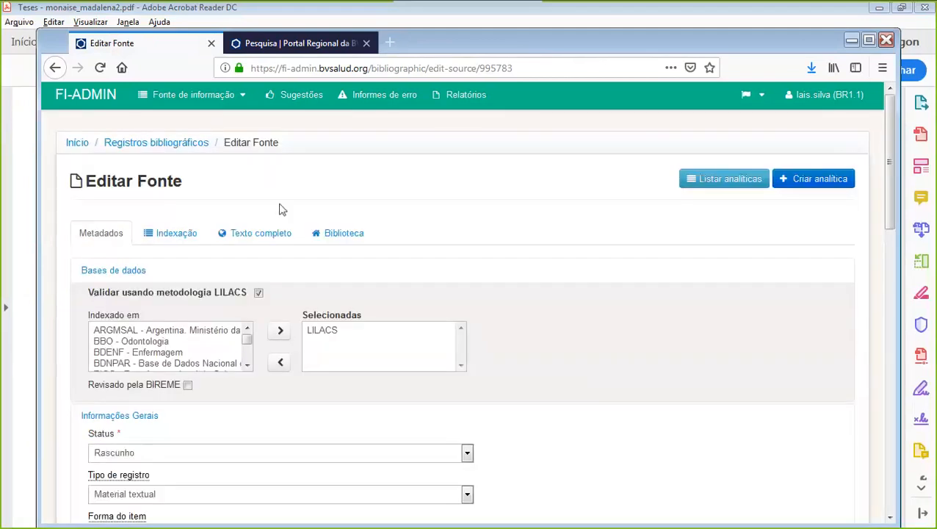
click(358, 239)
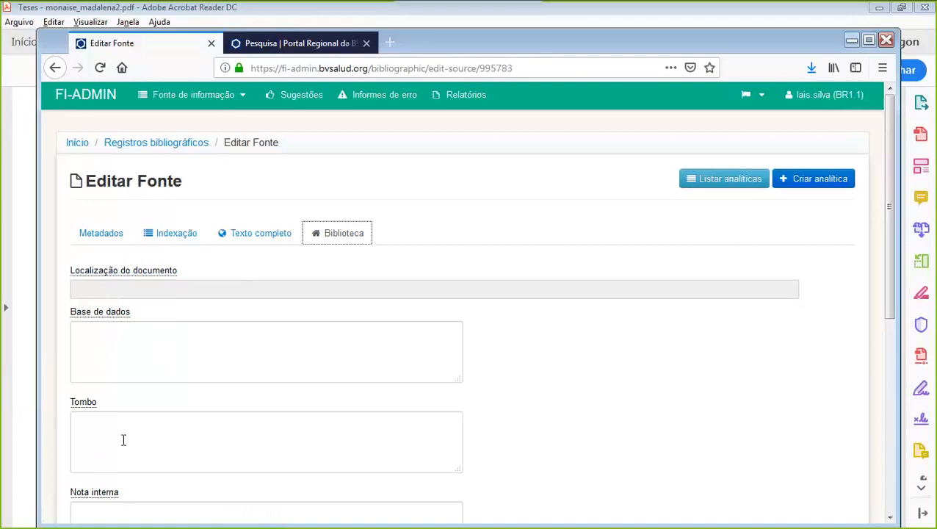
scroll(400, 409, down, 3)
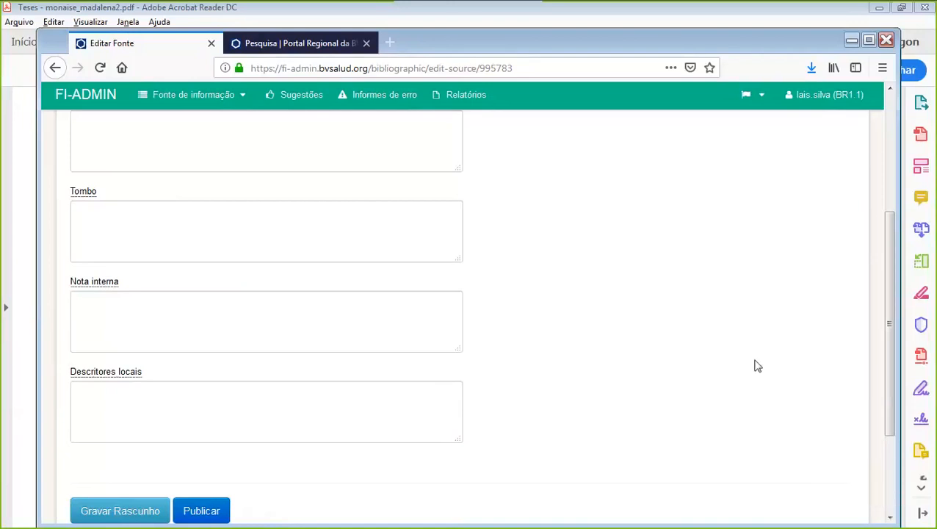
scroll(755, 367, up, 3)
scroll(756, 367, down, 1)
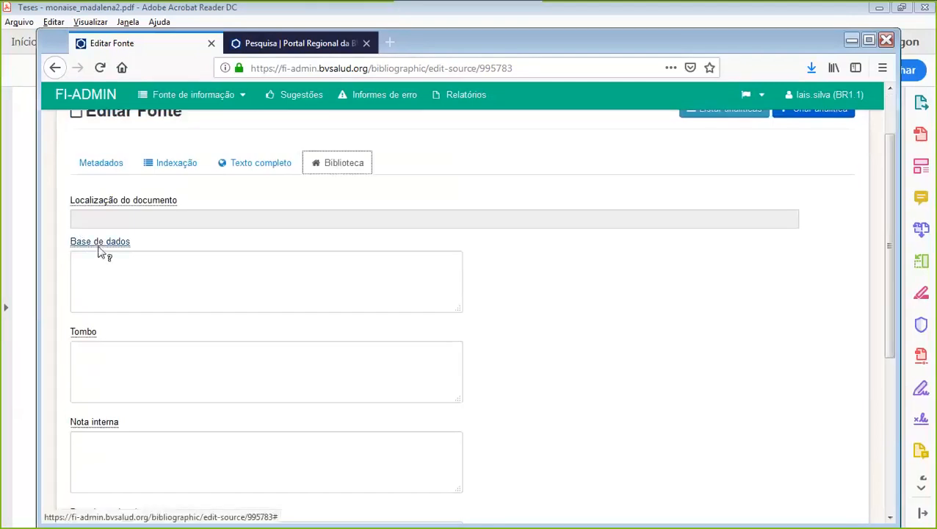
click(130, 275)
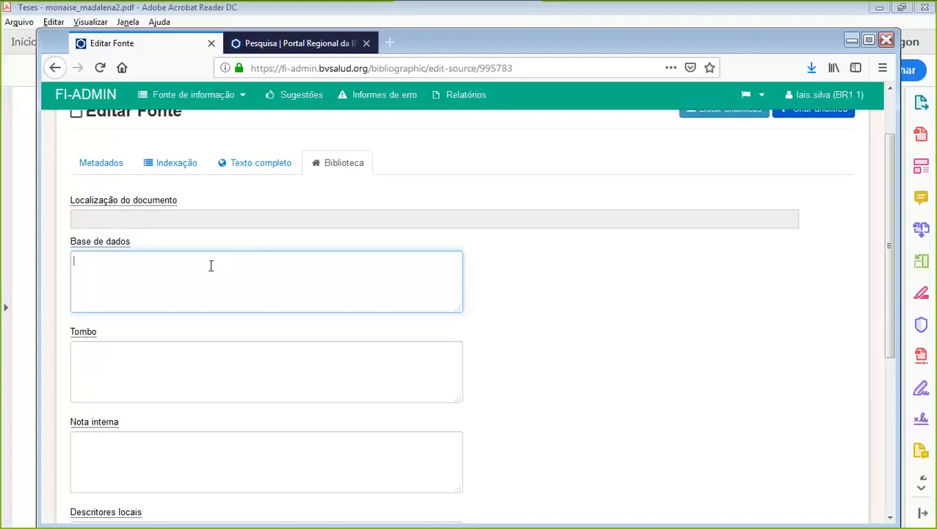
click(742, 327)
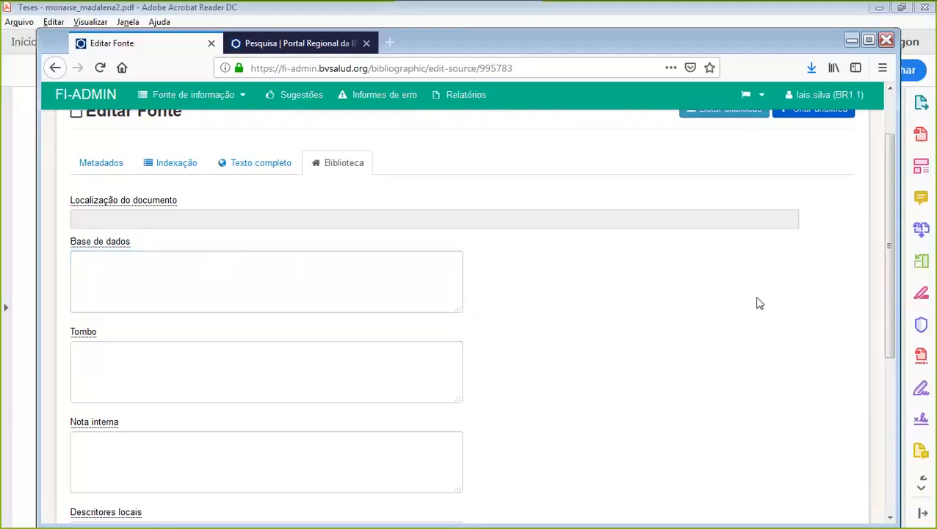
In the record's metadata, add SES-SP - Sec. Est. Saúde SP to the selected databases and remove LILACS from them
scroll(759, 303, down, 3)
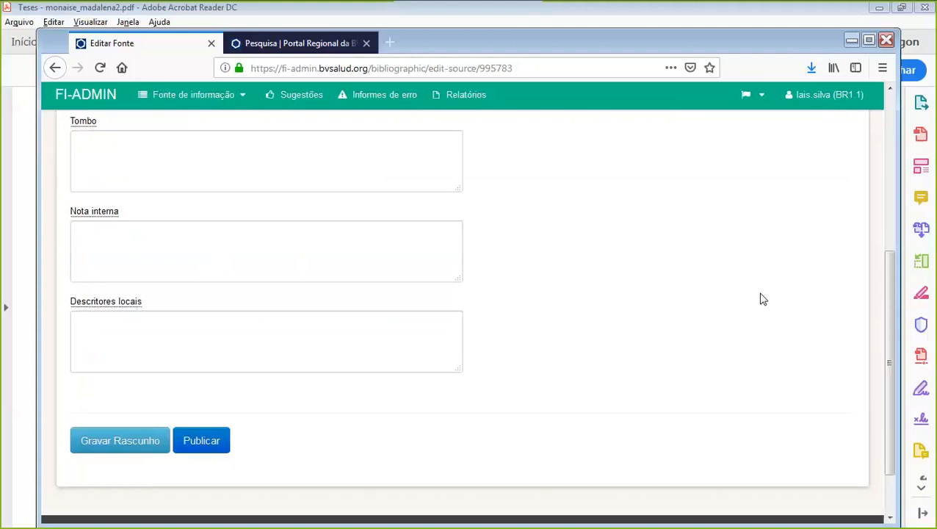
scroll(588, 326, up, 5)
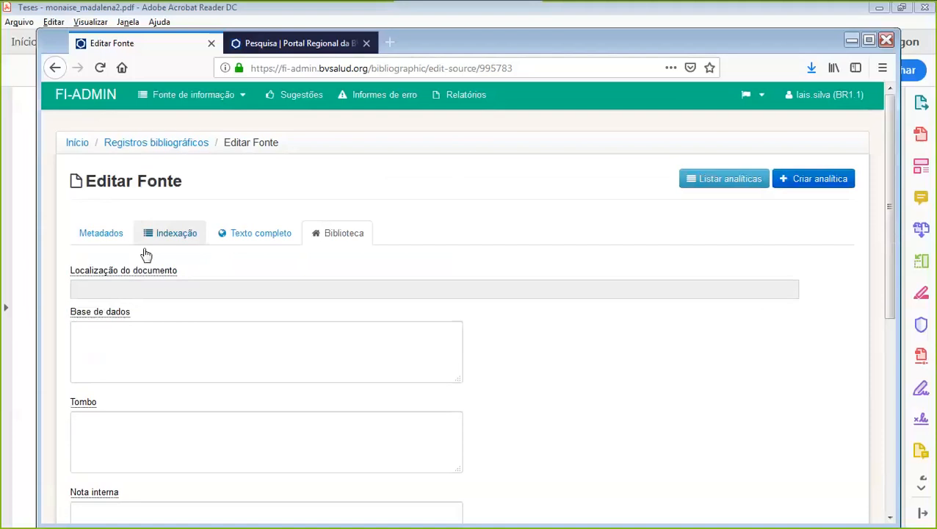
click(95, 237)
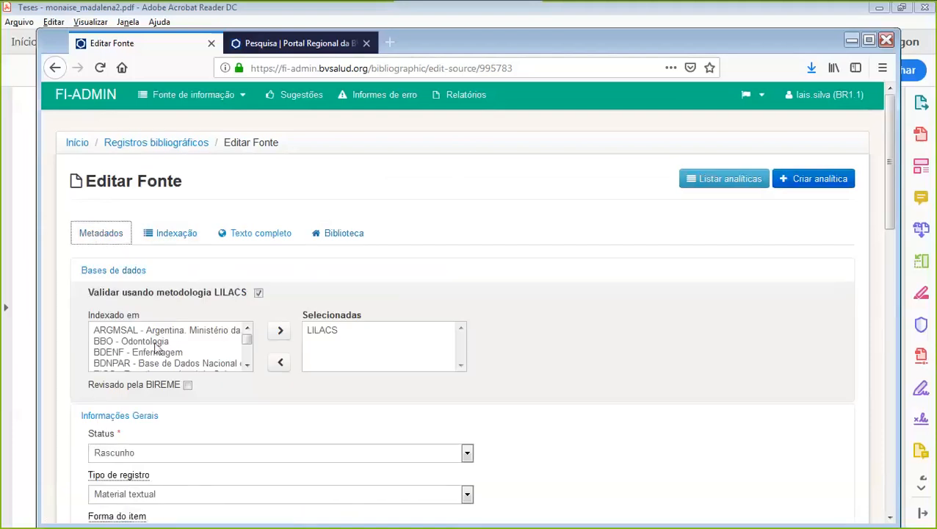
click(247, 365)
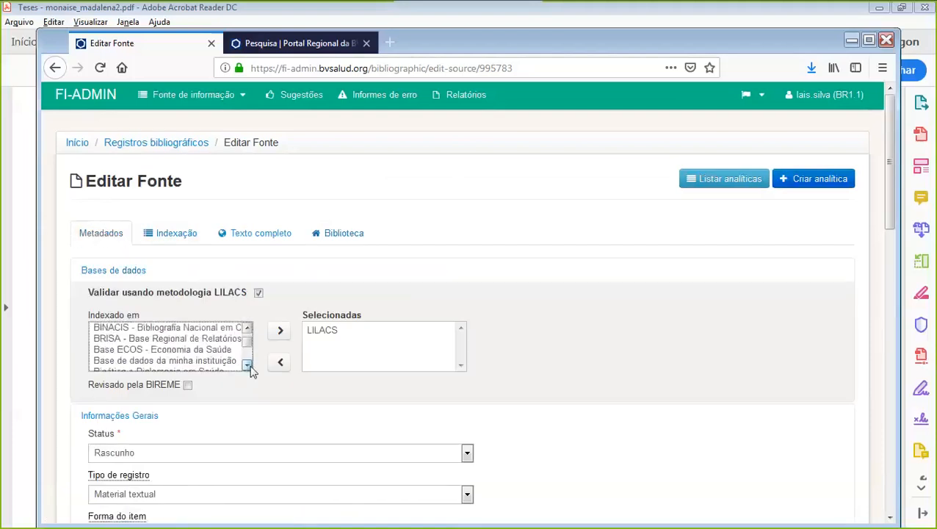
click(248, 365)
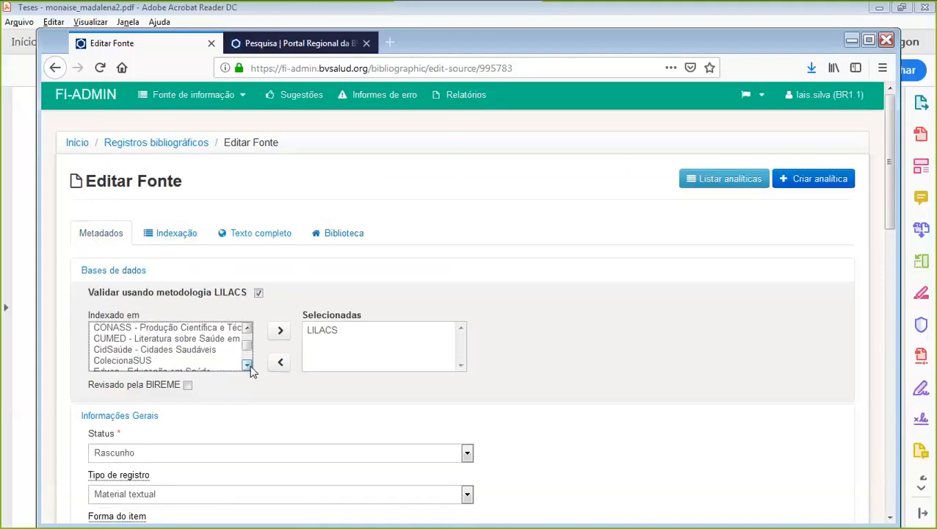
click(247, 365)
click(248, 365)
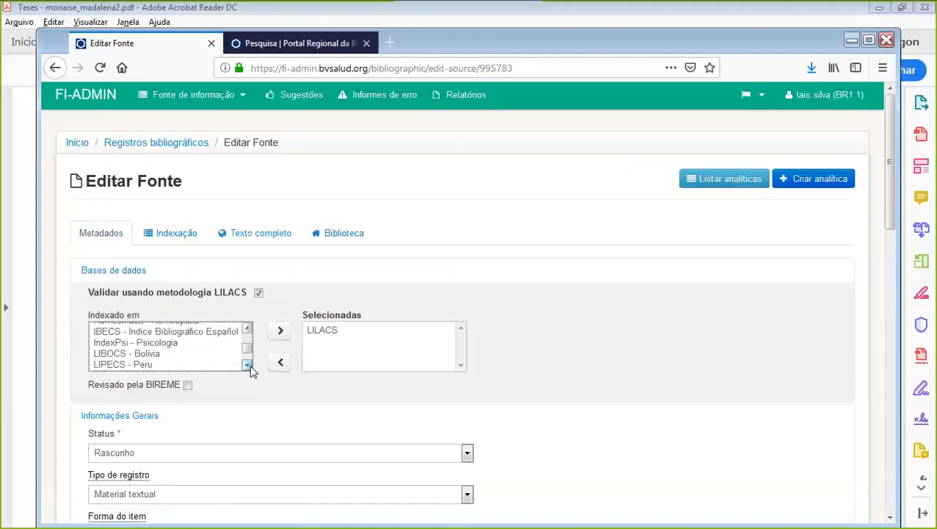
click(247, 365)
click(247, 365)
click(247, 364)
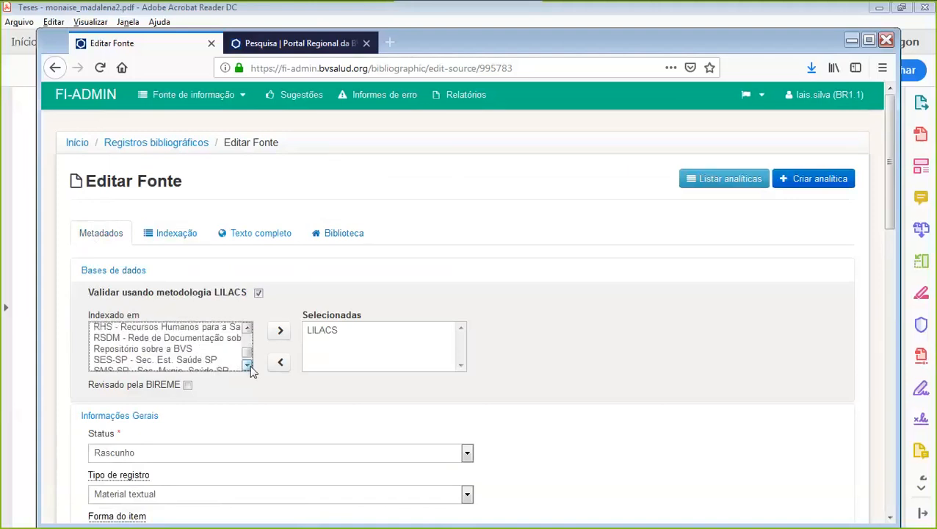
click(182, 360)
click(280, 331)
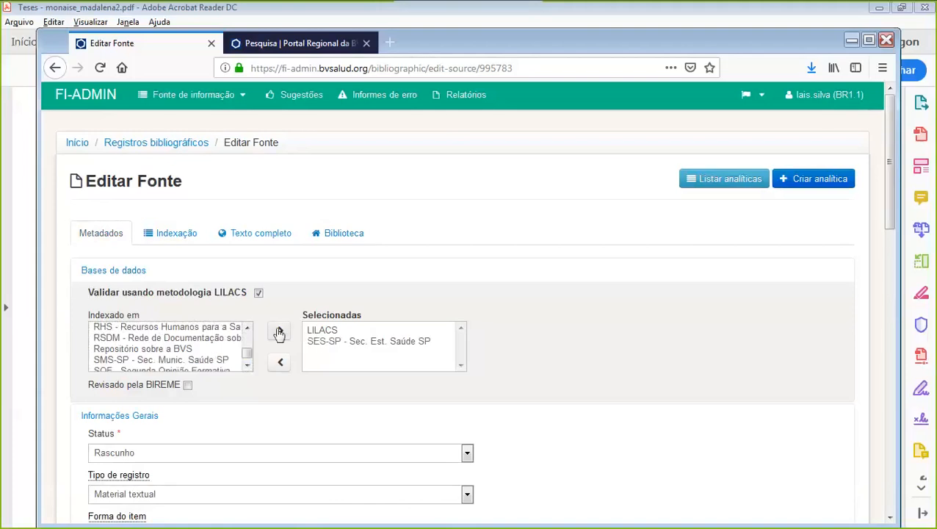
click(317, 332)
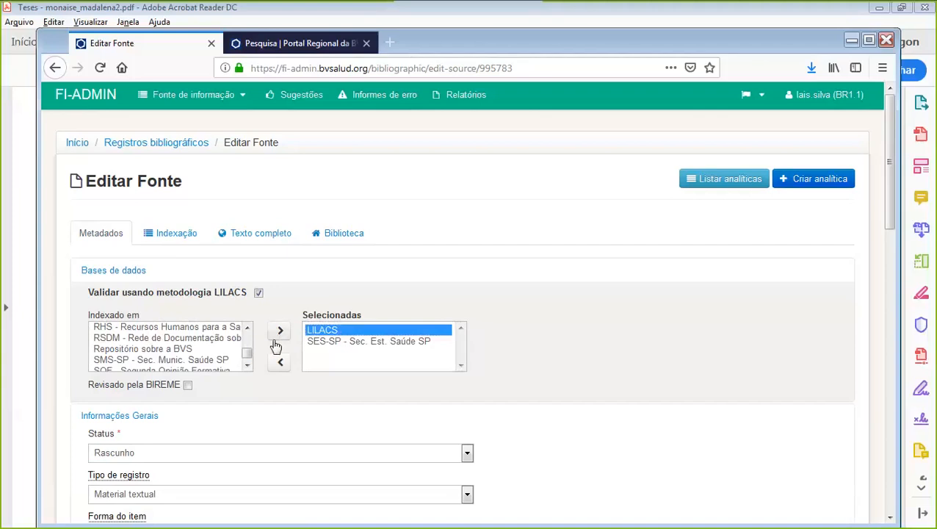
click(279, 362)
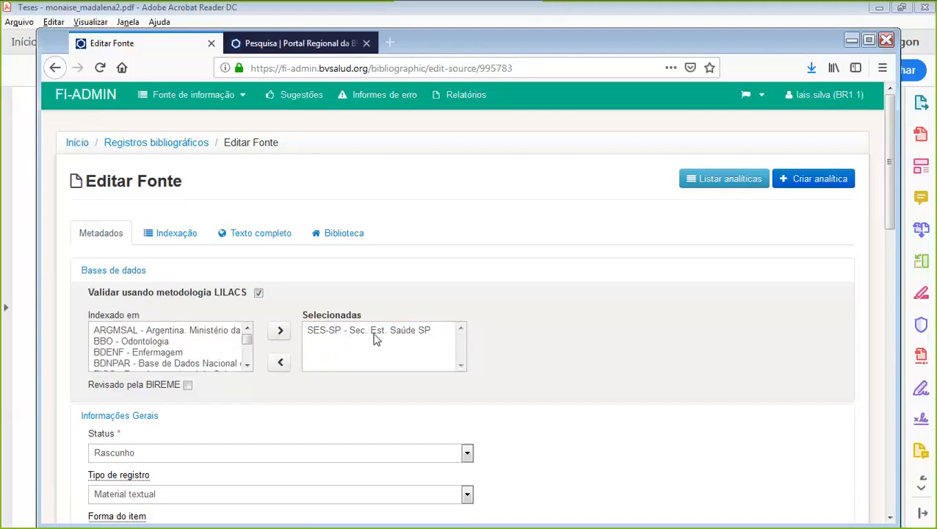
Enter SESprod and LSLacervo in the Base de dados field of the record's Biblioteca section
click(351, 232)
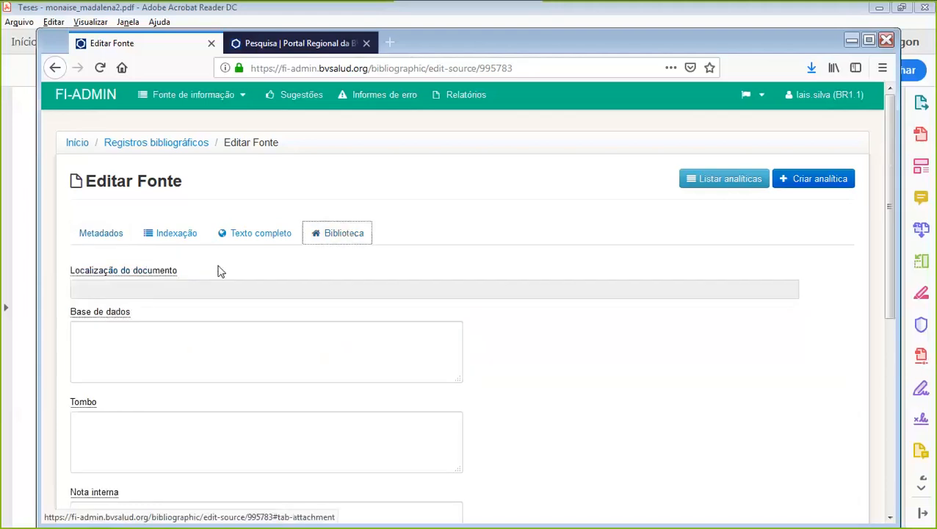
click(103, 329)
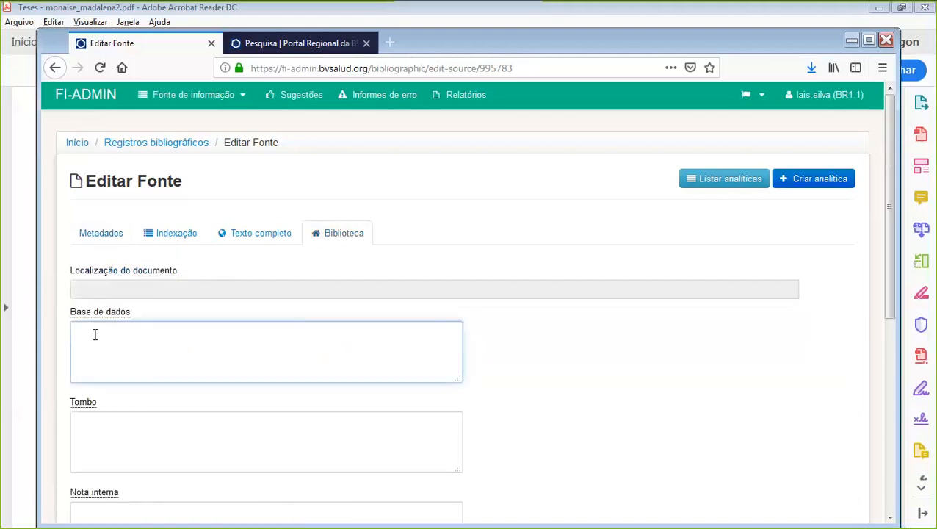
text(SESProd)
key(Left)
key(Left)
key(Left)
key(BackSpace)
text(p)
click(114, 333)
text(LSLacervo)
Save the record as a draft and reopen the thesis on dengue, zika and chikungunya from the bibliographic records list
click(595, 360)
scroll(596, 360, down, 4)
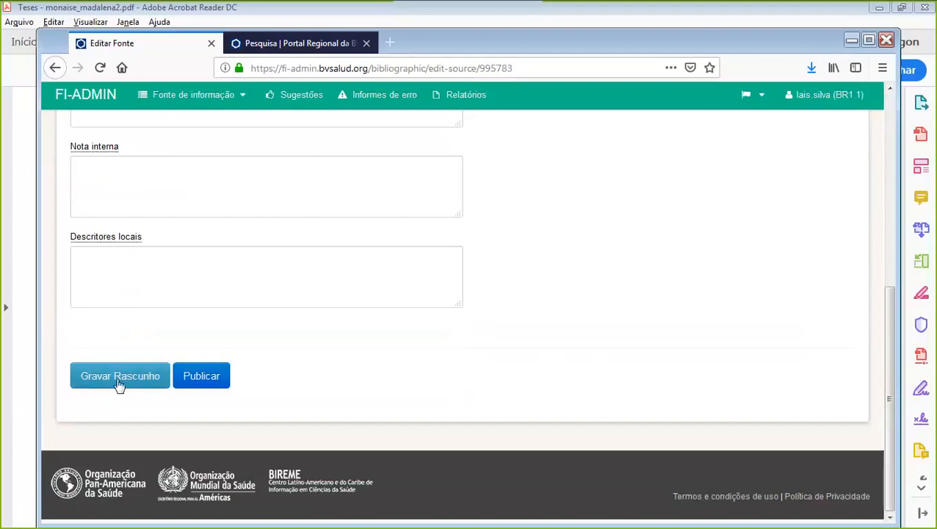
click(115, 385)
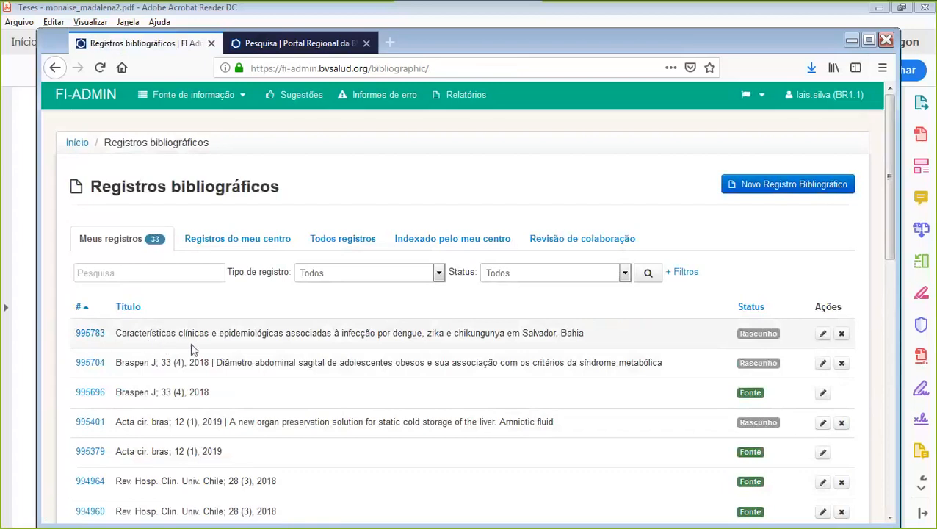
click(90, 334)
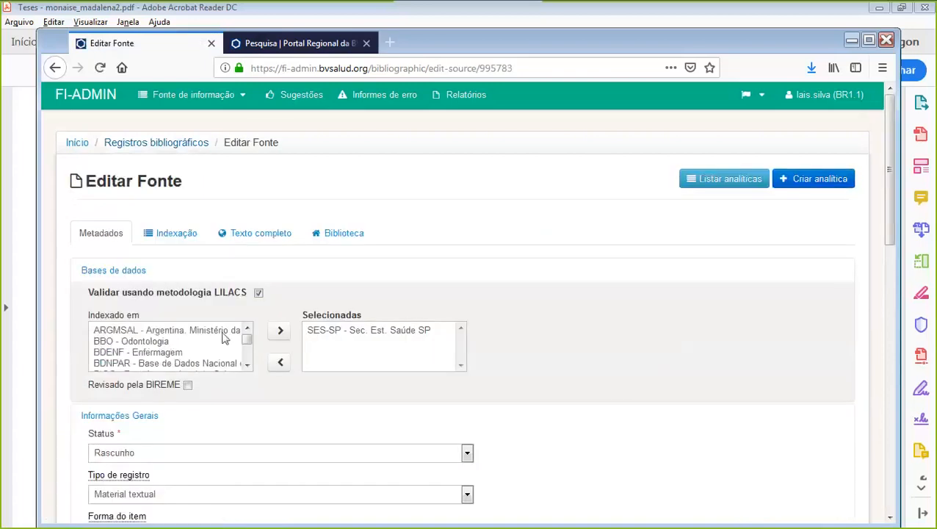
Add LILACS back to the record's selected databases and remove SES-SP - Sec. Est. Saúde SP
click(248, 365)
scroll(248, 364, down, 4)
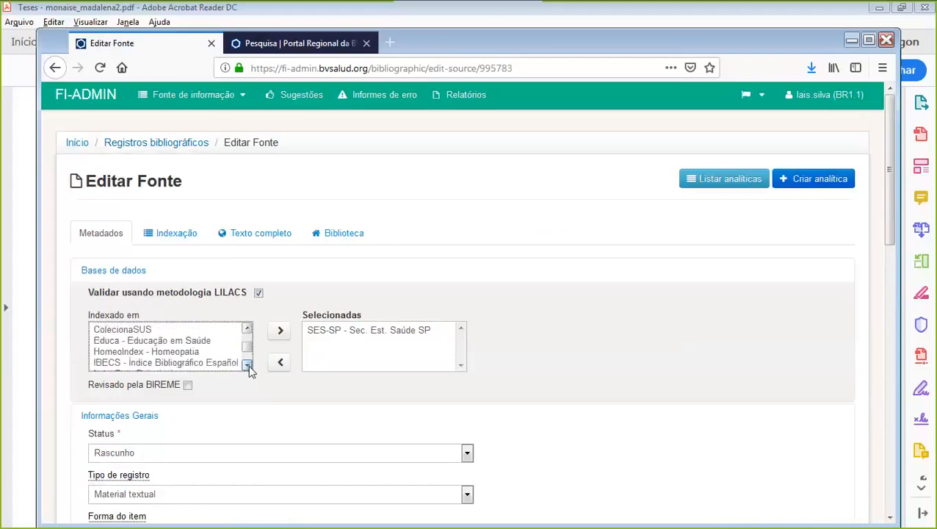
click(248, 368)
click(143, 364)
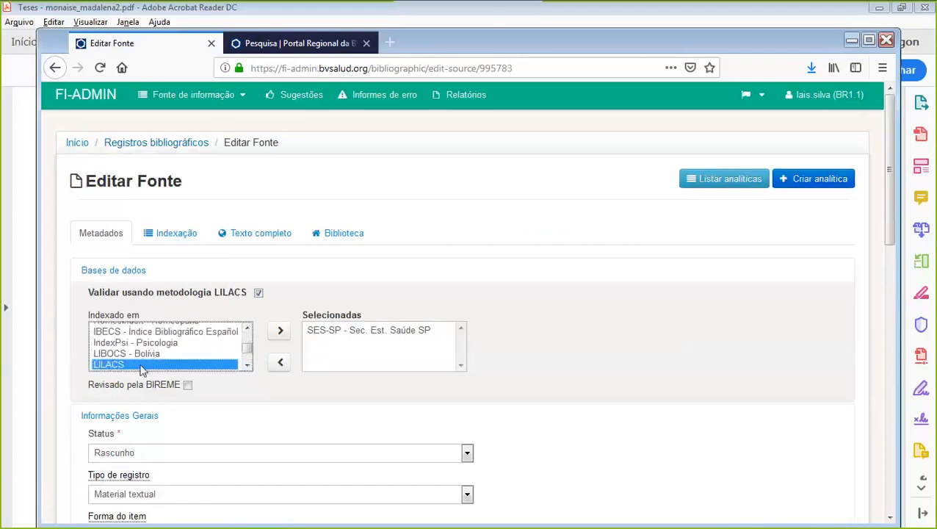
click(279, 332)
click(345, 341)
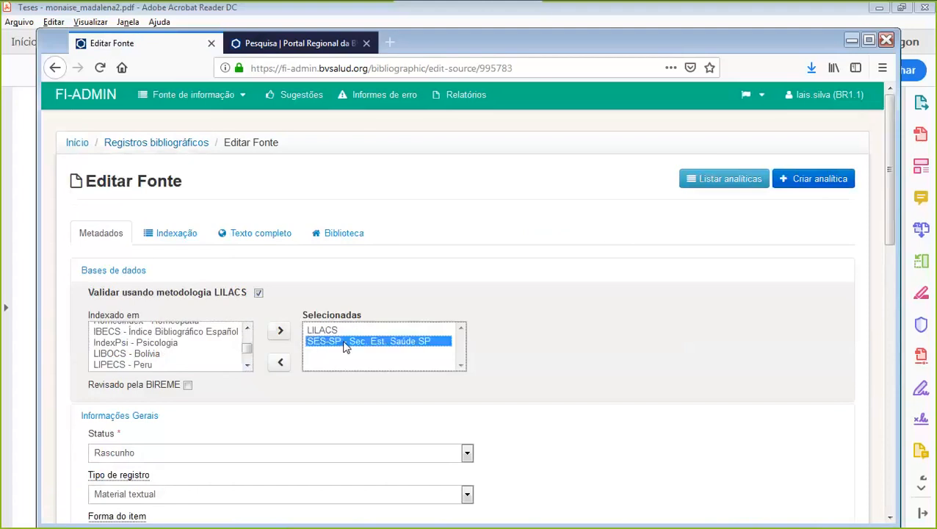
click(279, 366)
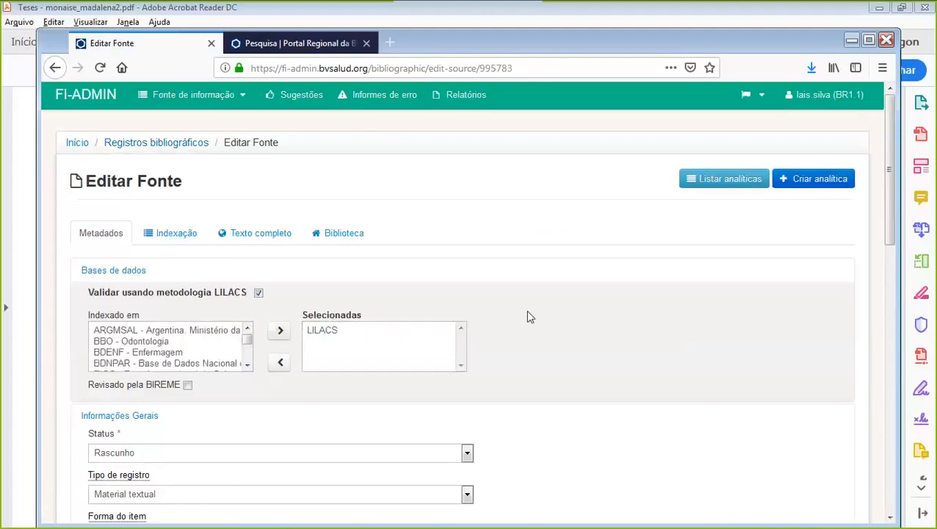
click(246, 337)
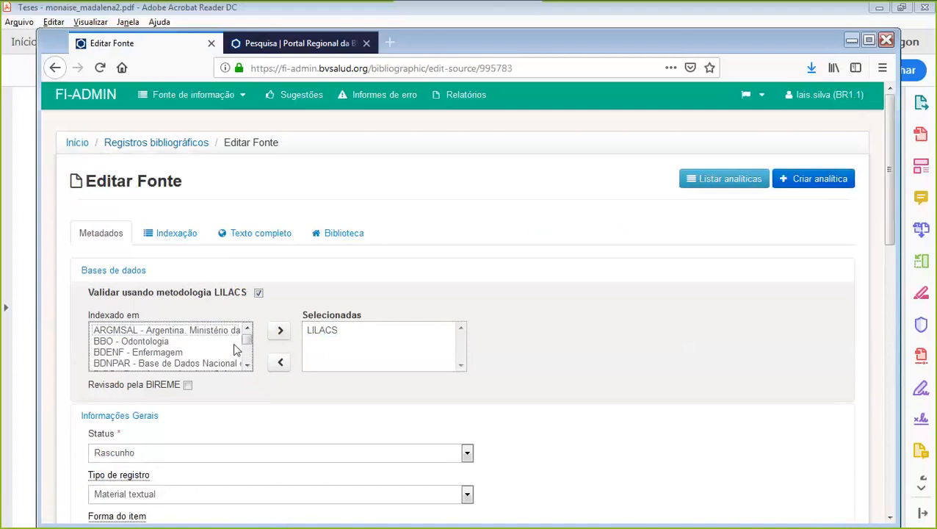
click(529, 326)
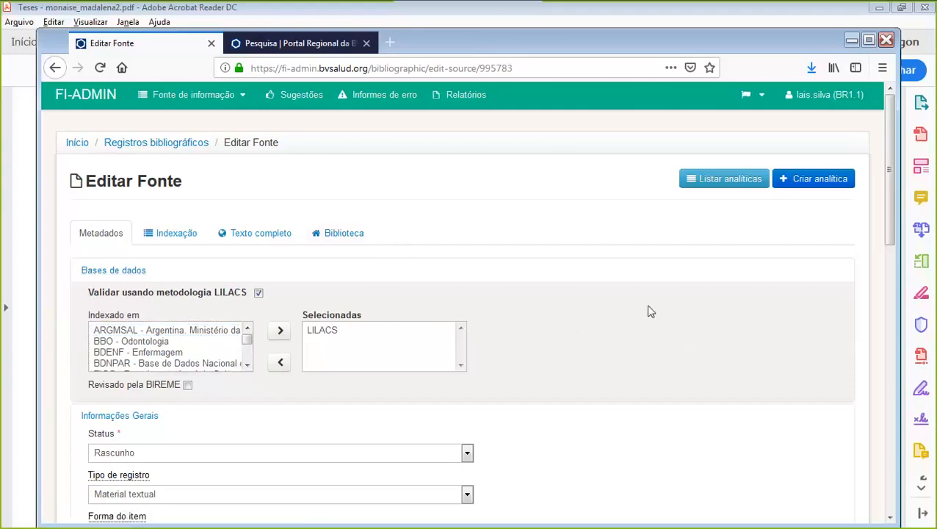
Add ColecionaSUS to the record's selected databases and remove LILACS
click(248, 366)
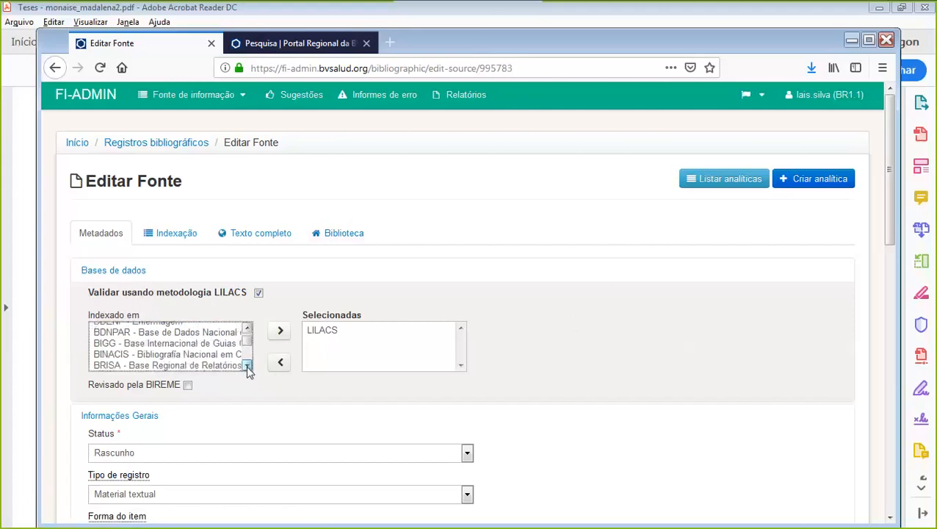
click(247, 367)
click(247, 366)
click(248, 367)
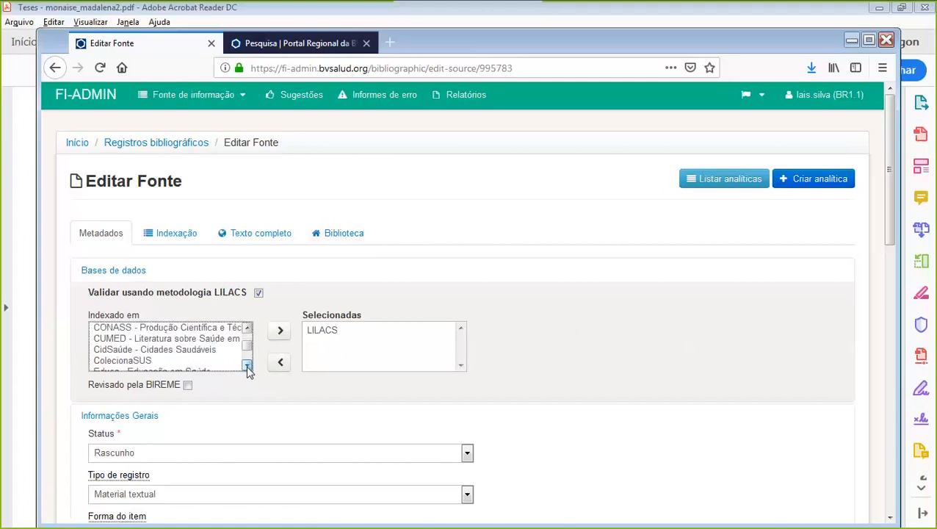
click(190, 360)
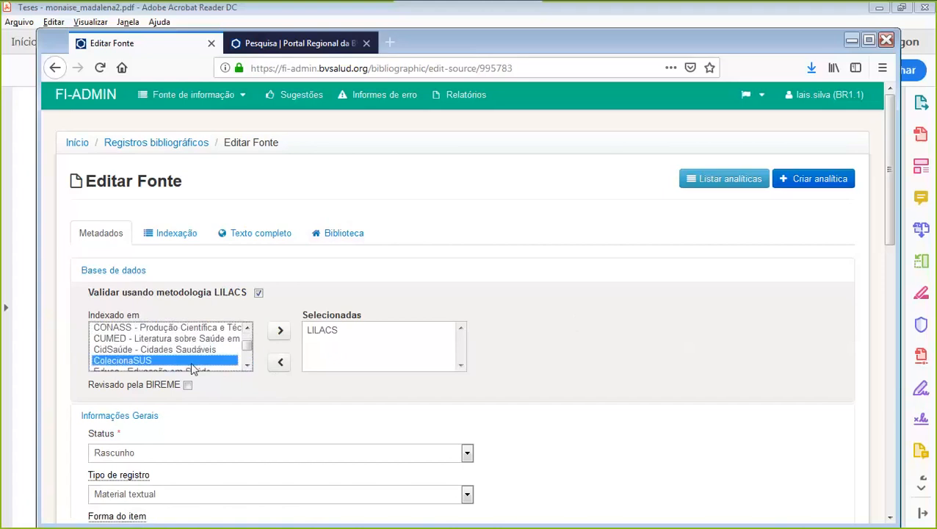
click(279, 334)
click(327, 343)
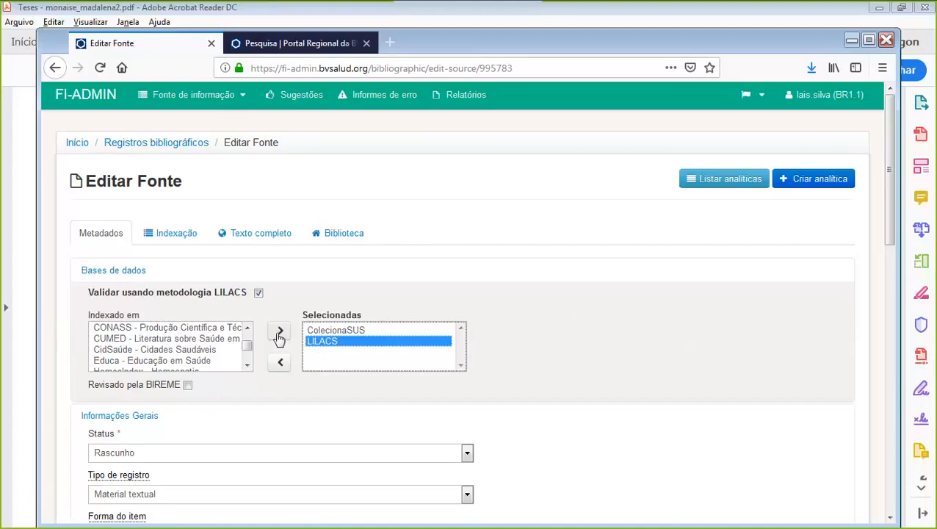
click(280, 368)
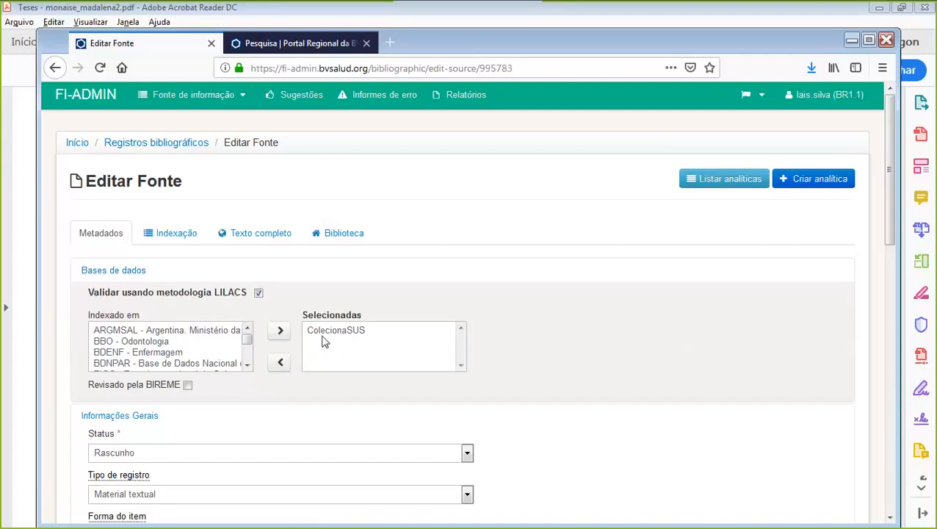
Return LILACS to the selected databases and take ColecionaSUS out of the selection
scroll(247, 369, down, 3)
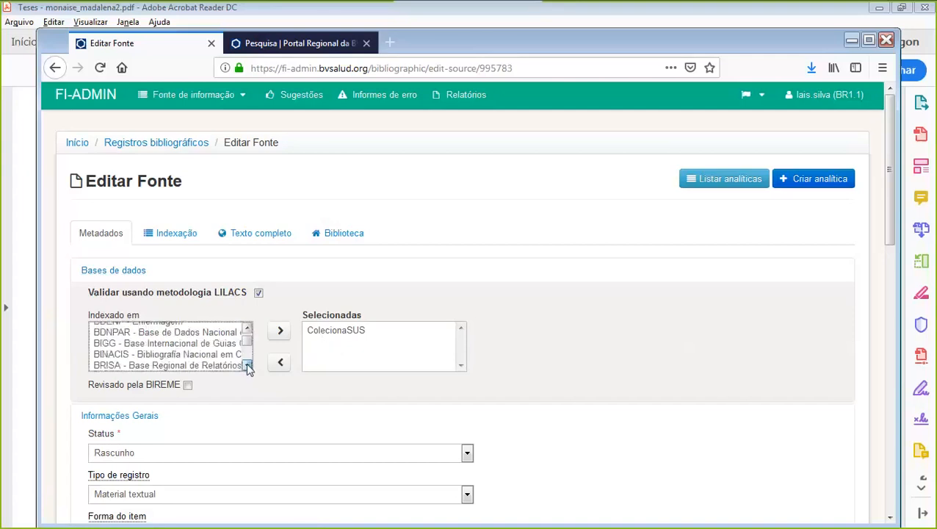
scroll(247, 369, down, 5)
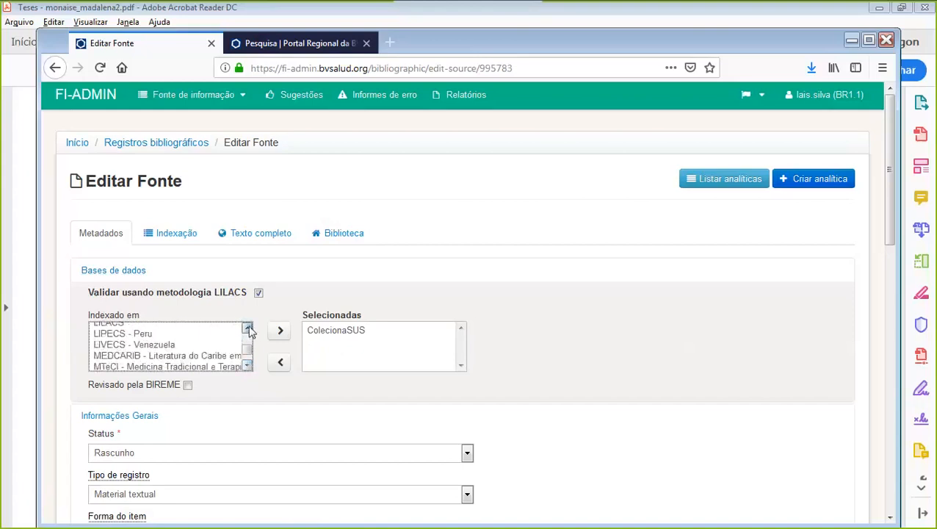
scroll(248, 329, up, 1)
click(127, 354)
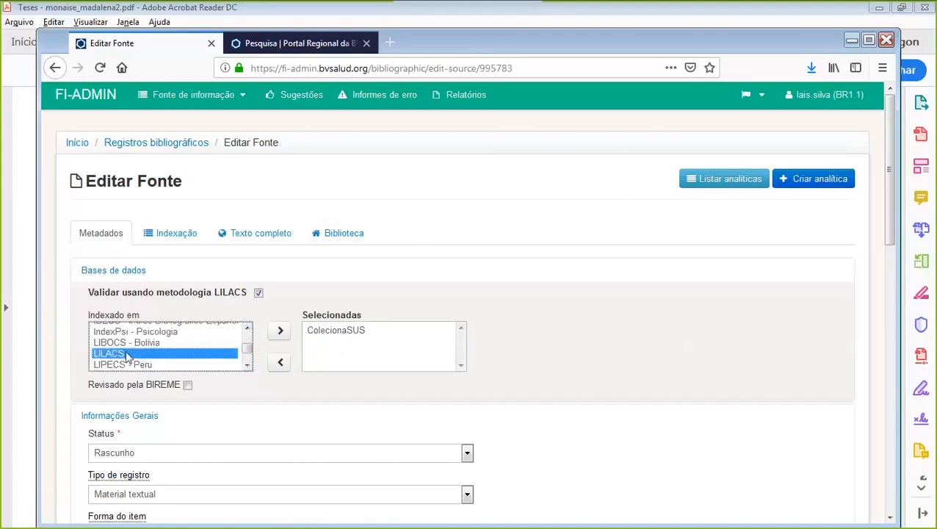
click(329, 334)
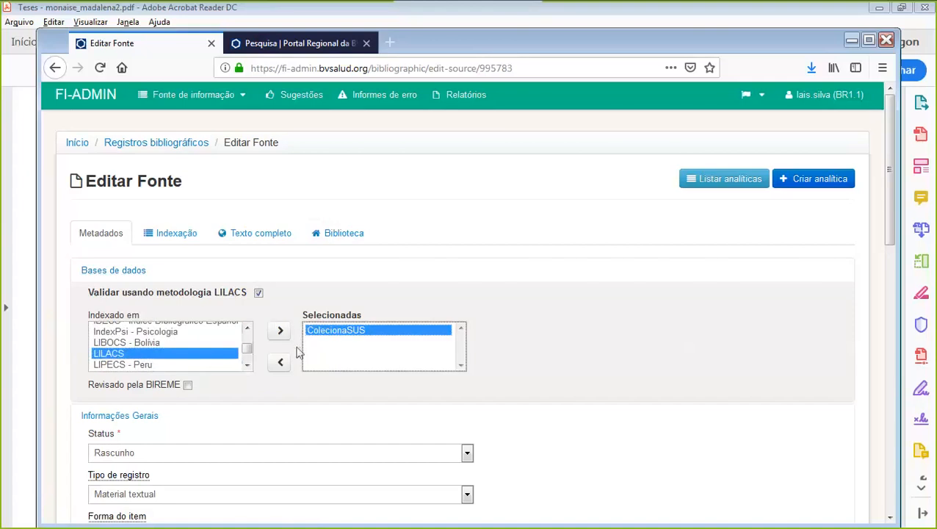
click(216, 357)
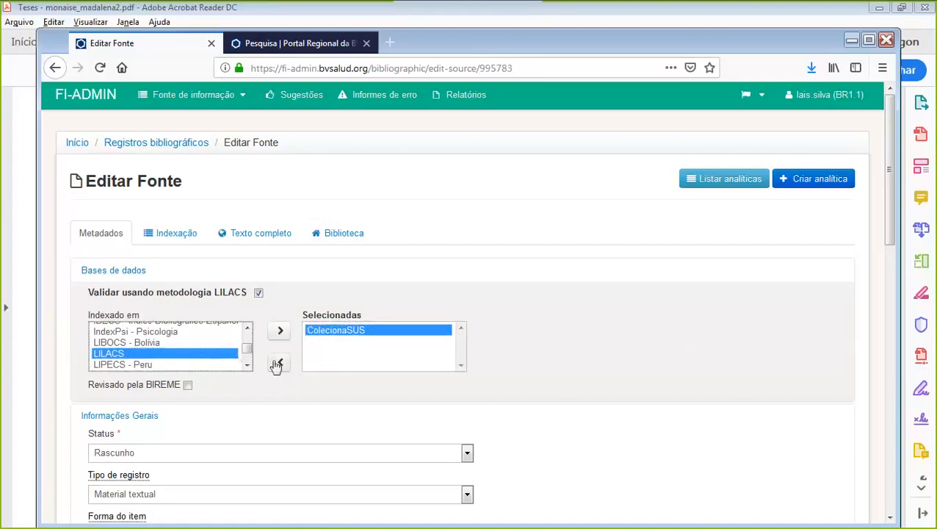
click(282, 331)
click(331, 330)
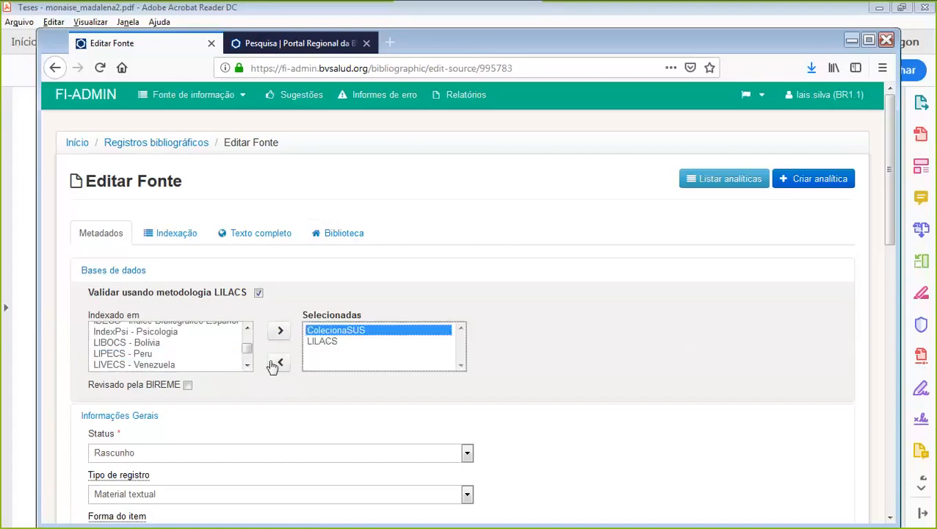
click(278, 361)
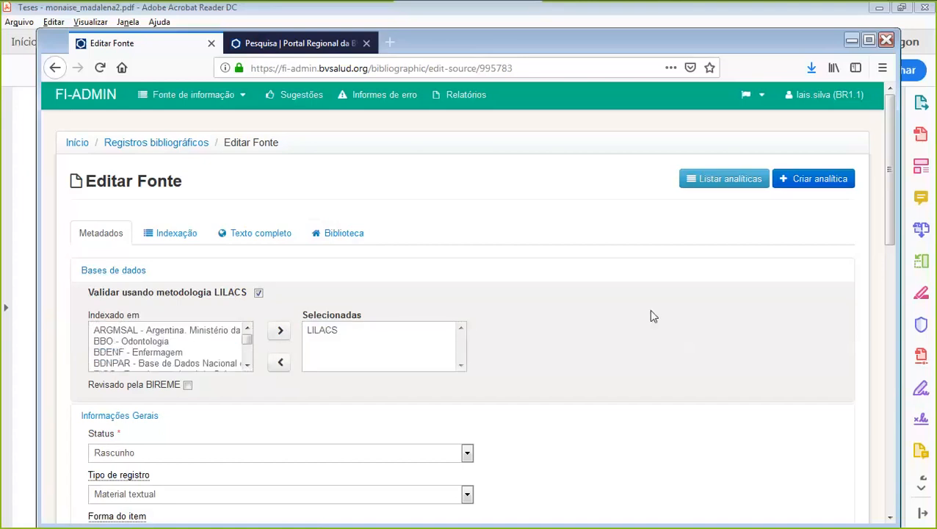
Review the thesis record's metadata, from its database selection and monographic details to its creation and last-edit information
scroll(648, 316, down, 3)
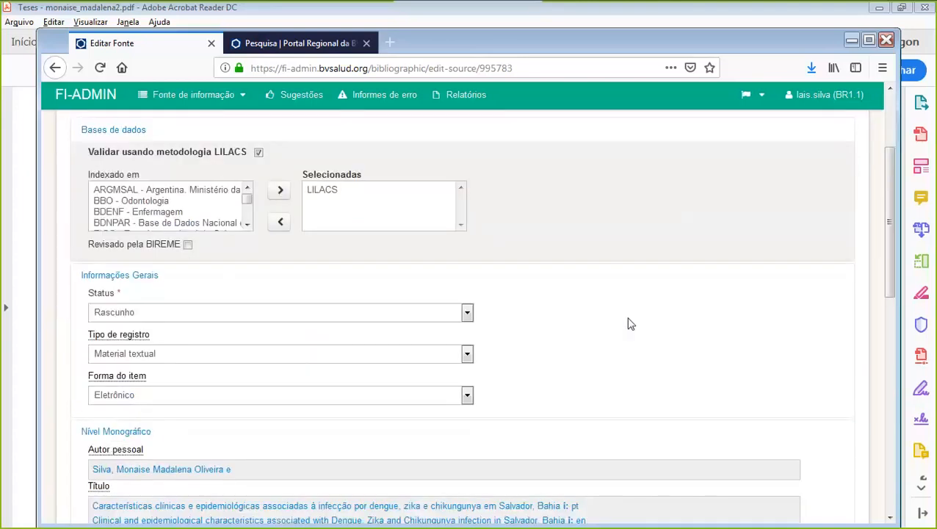
scroll(629, 324, down, 5)
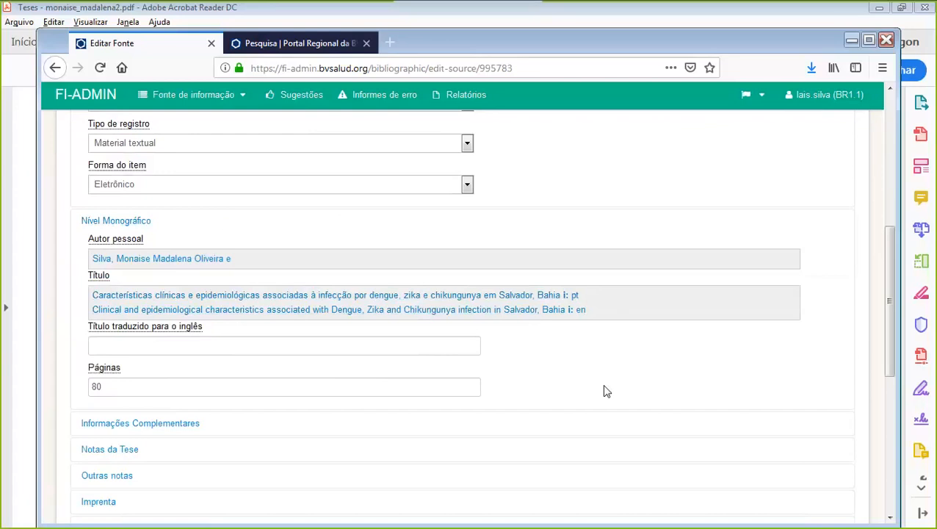
key(Tab)
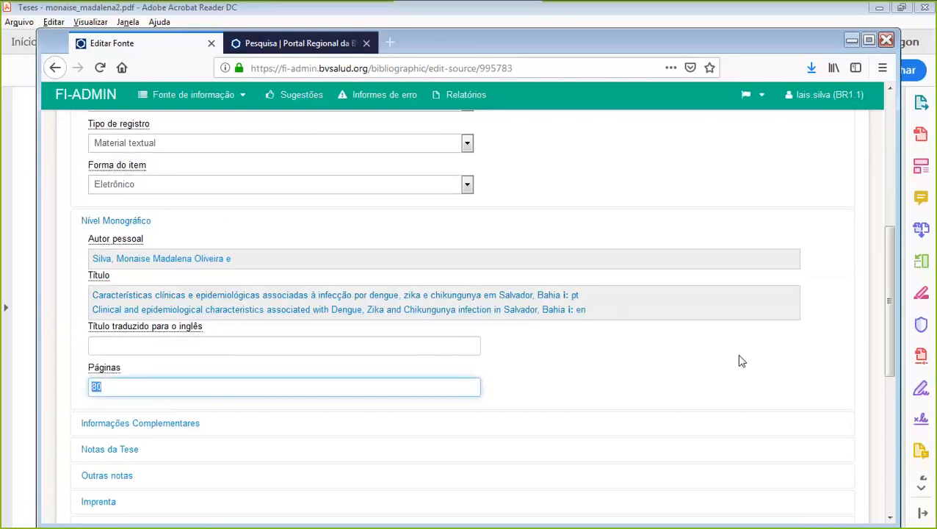
scroll(741, 360, down, 5)
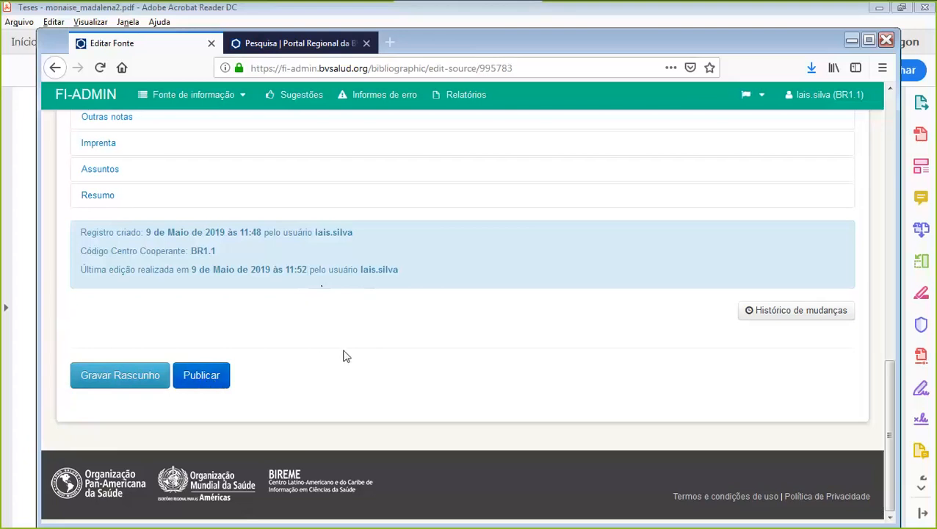
scroll(346, 356, up, 2)
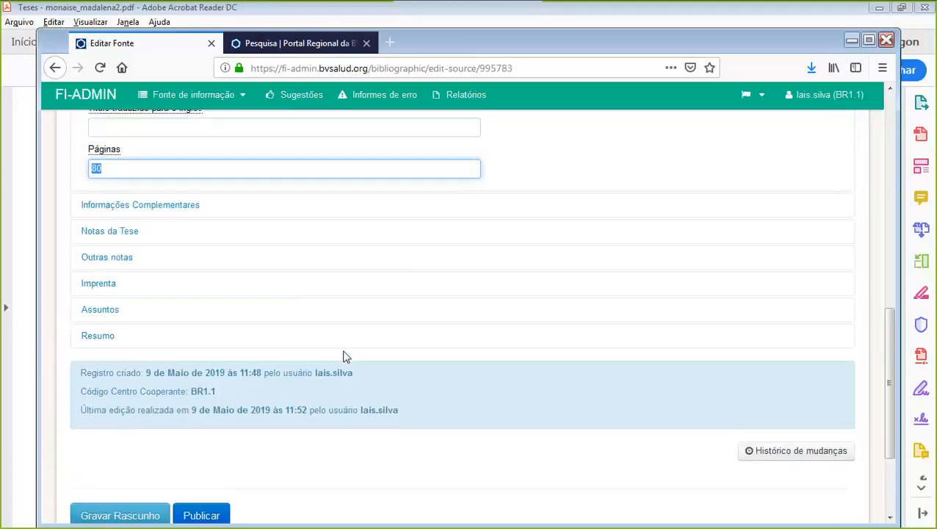
scroll(347, 356, up, 8)
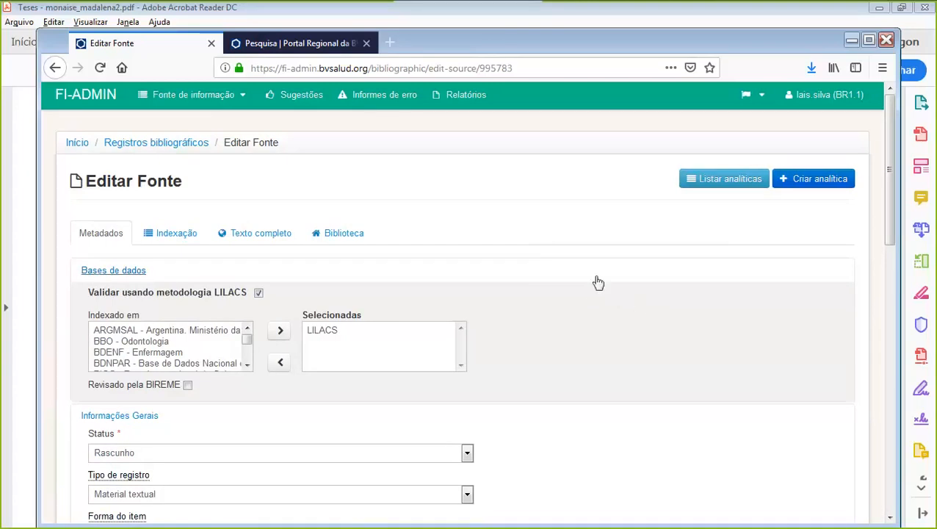
scroll(597, 284, down, 15)
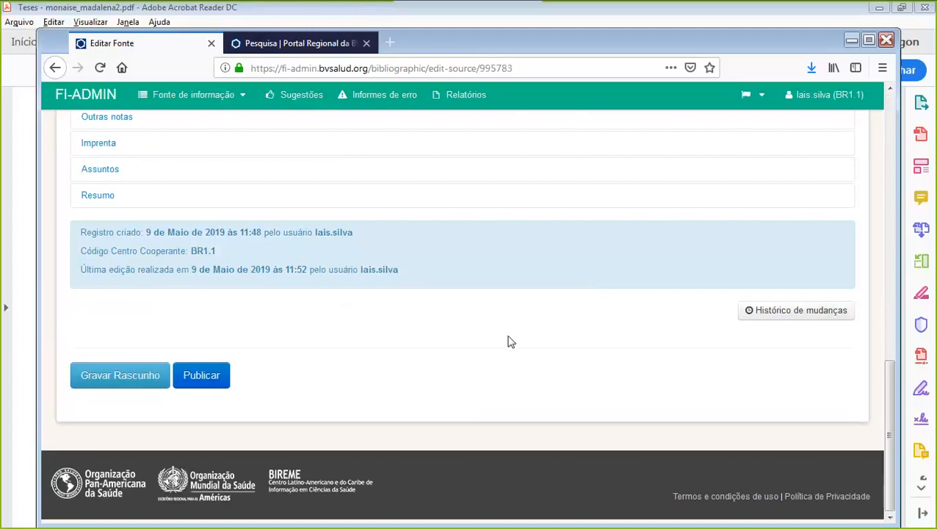
scroll(510, 342, up, 15)
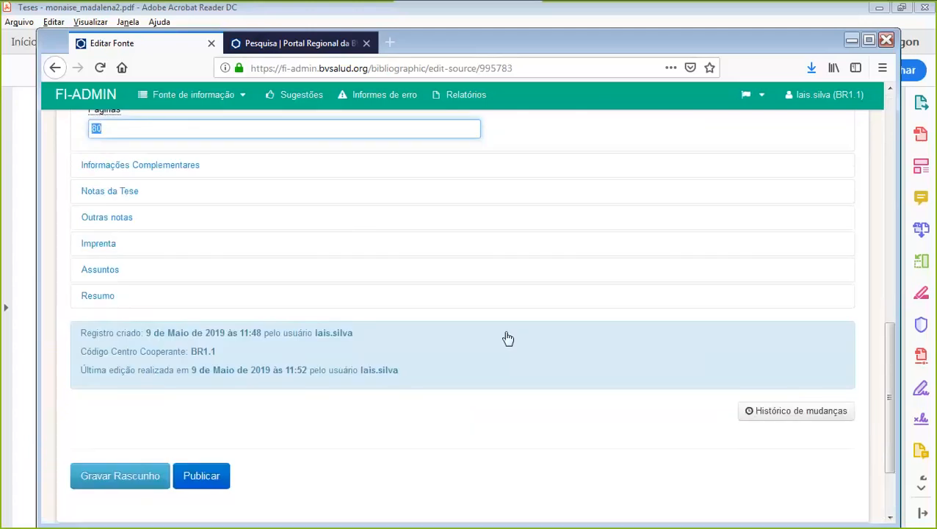
scroll(511, 311, down, 4)
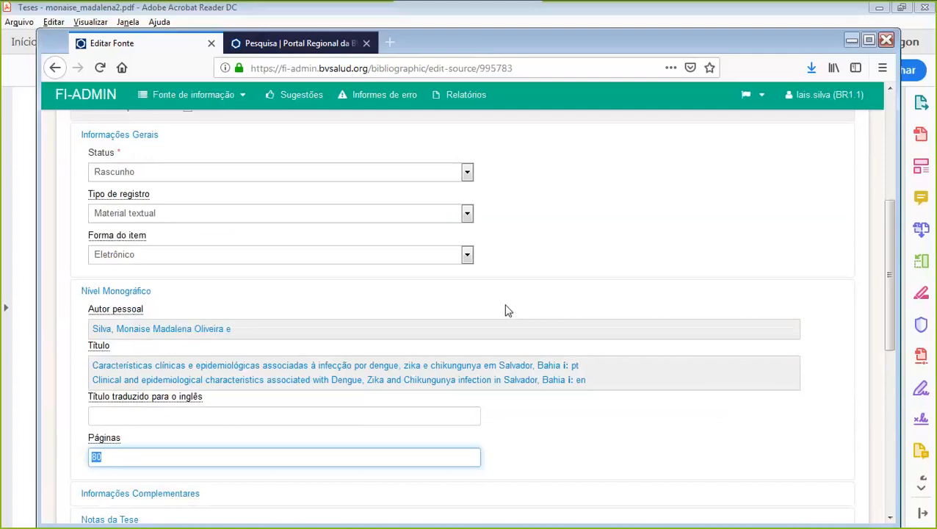
scroll(505, 310, down, 6)
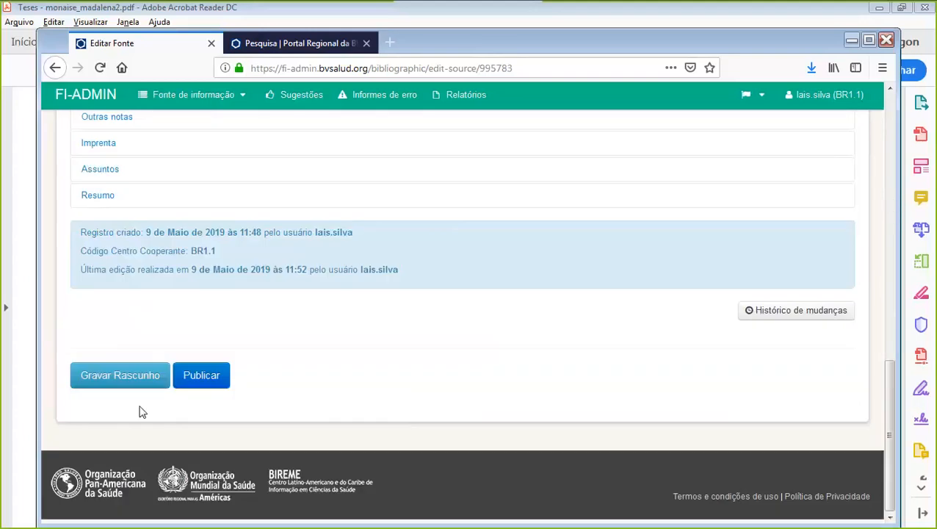
Highlight the record identifier in the page address and check the record's creation and last-edit details
drag(514, 68, 477, 68)
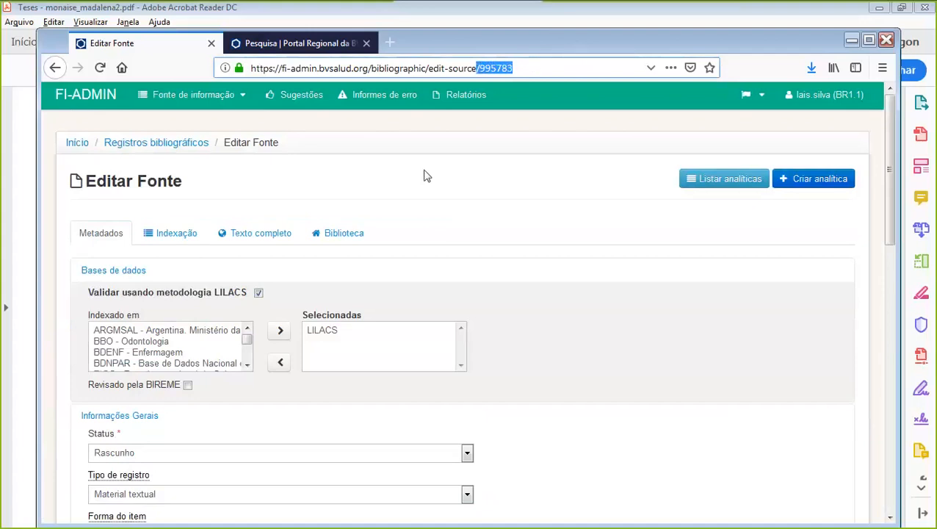
click(357, 191)
right_click(356, 191)
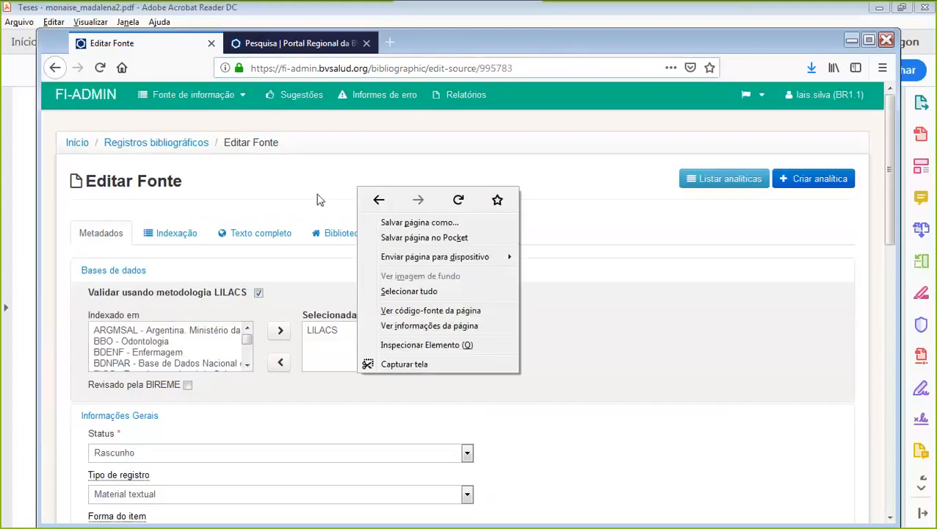
click(386, 165)
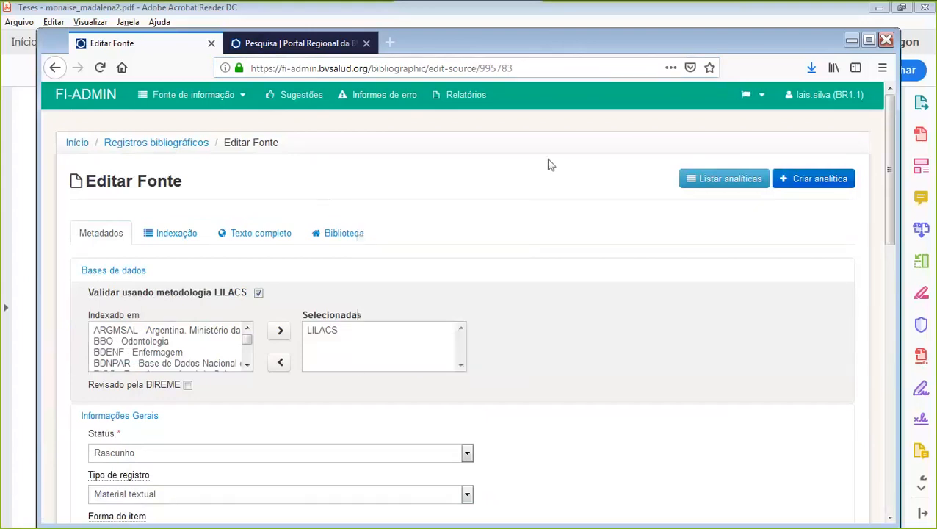
scroll(486, 202, down, 1)
scroll(489, 198, down, 12)
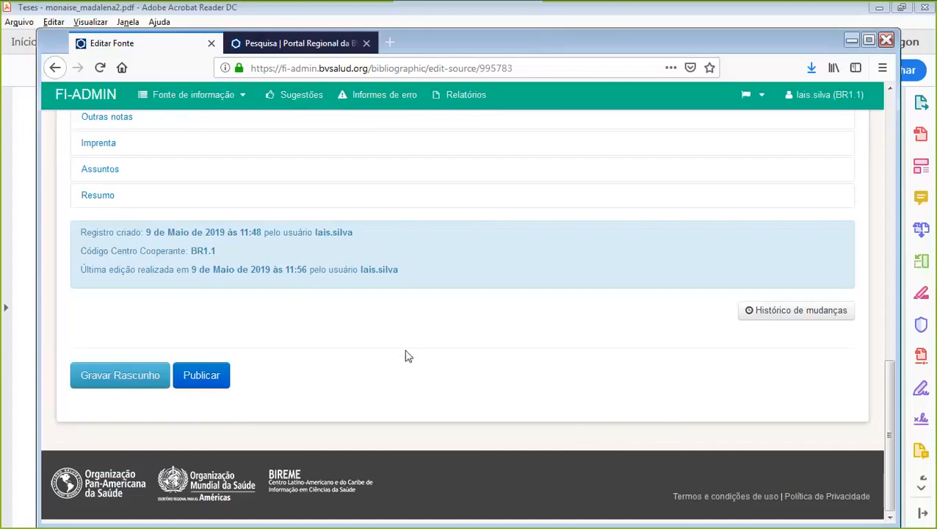
scroll(407, 356, up, 15)
scroll(388, 370, up, 2)
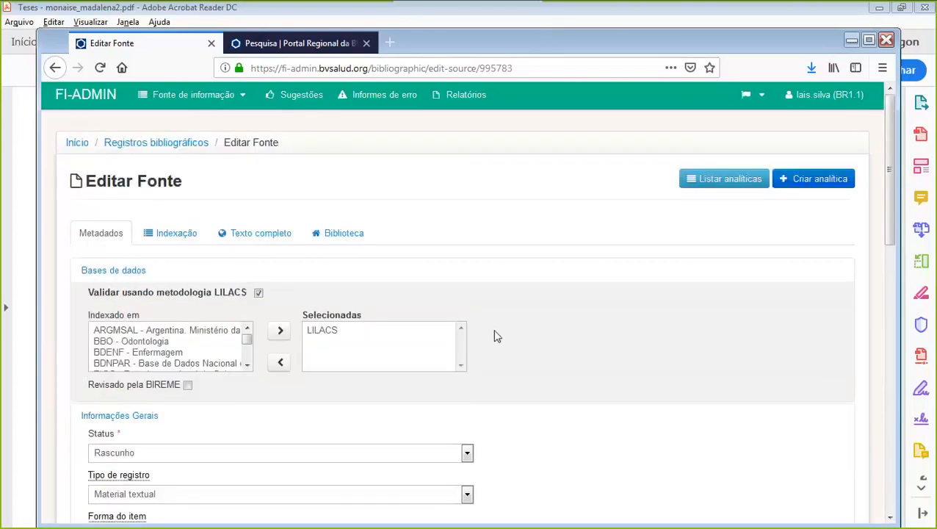
Check the attached full-text PDF and its language in the record's full-text section
click(270, 243)
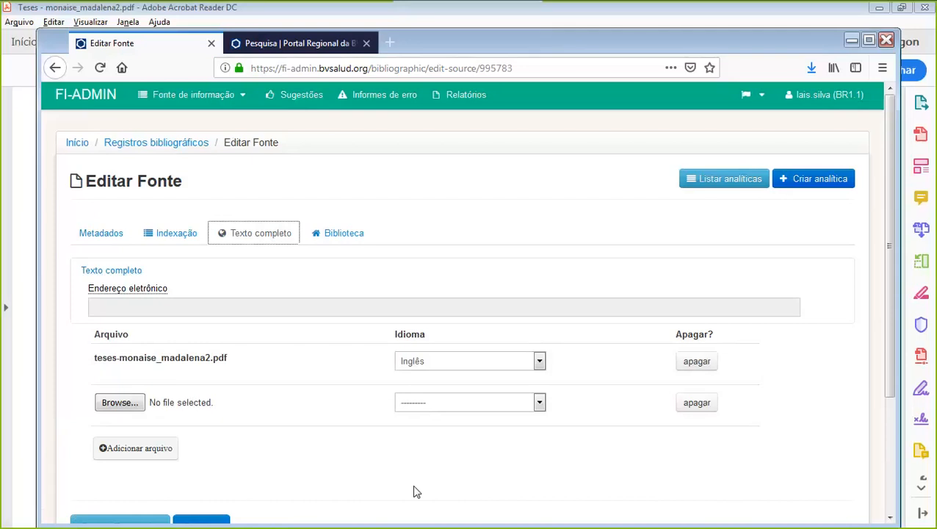
scroll(382, 235, down, 3)
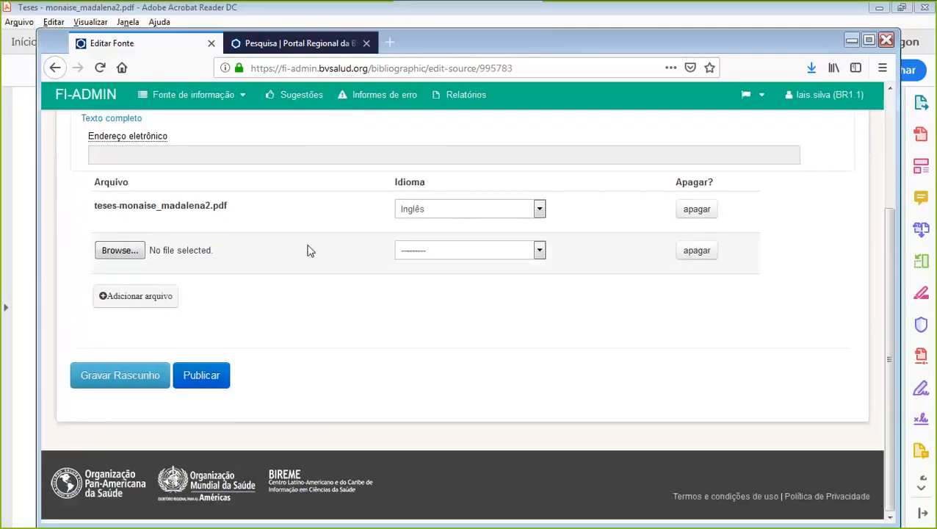
scroll(306, 257, up, 3)
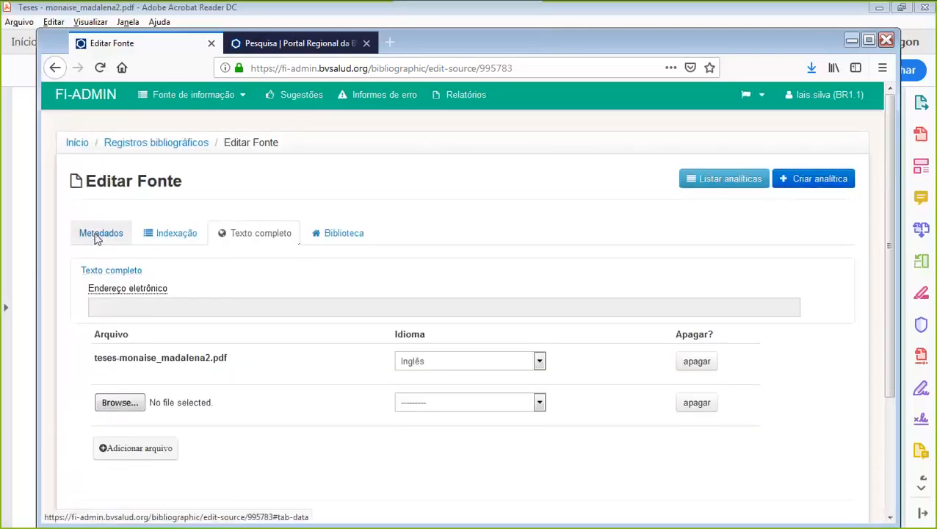
Look over the record's metadata sections again and return to its full-text section
click(97, 235)
scroll(661, 257, down, 4)
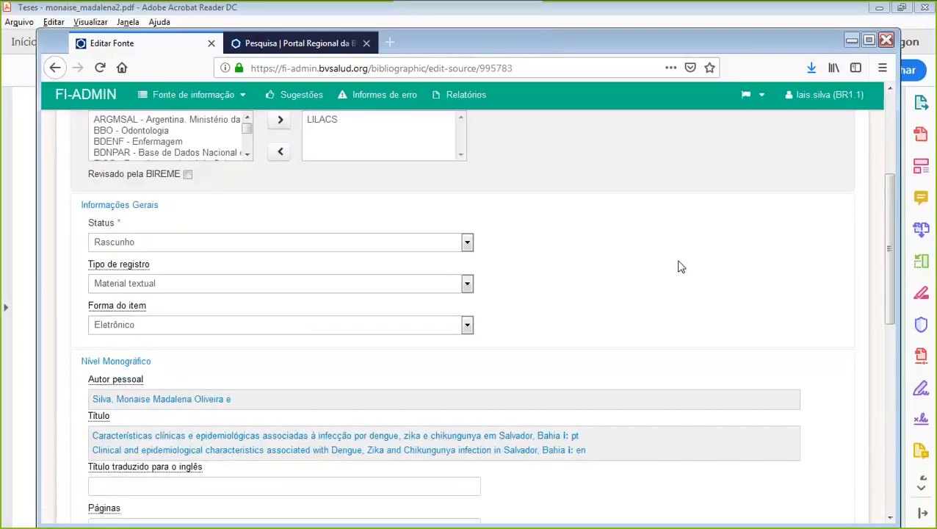
scroll(680, 267, down, 5)
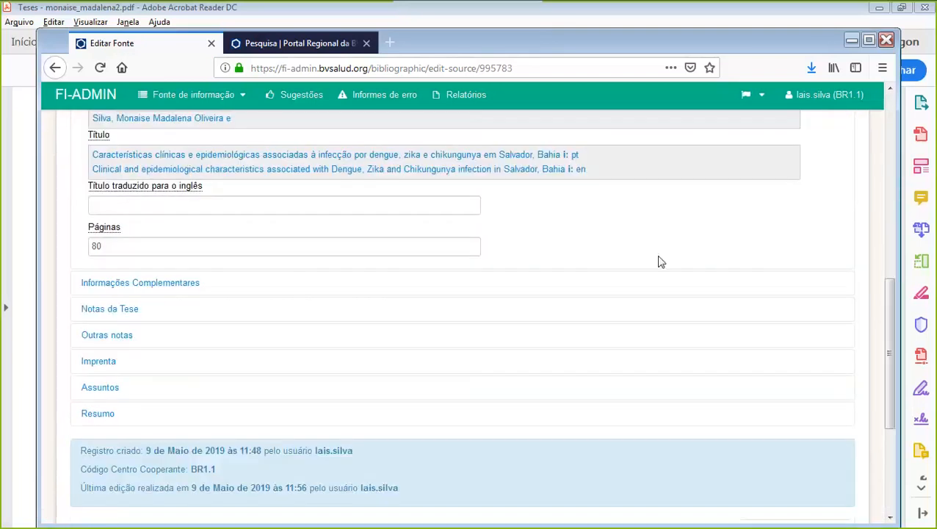
scroll(681, 262, down, 2)
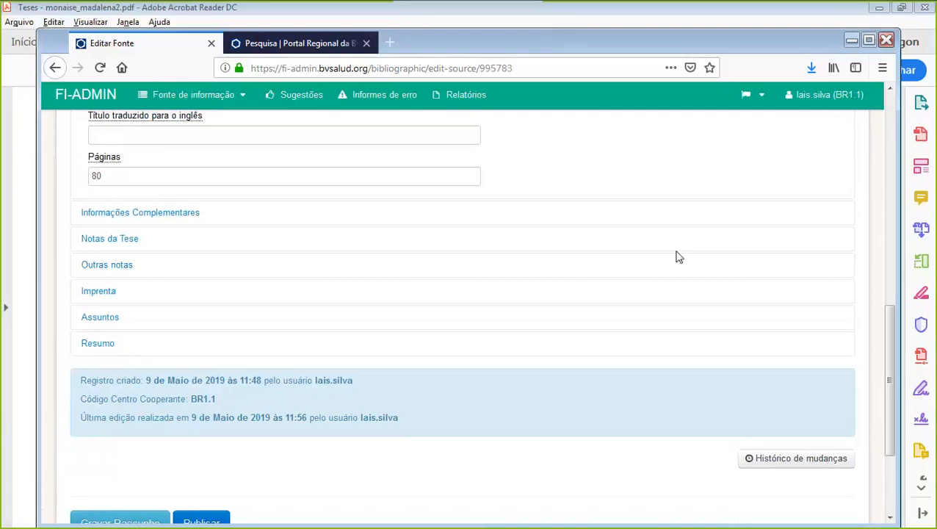
scroll(679, 257, up, 10)
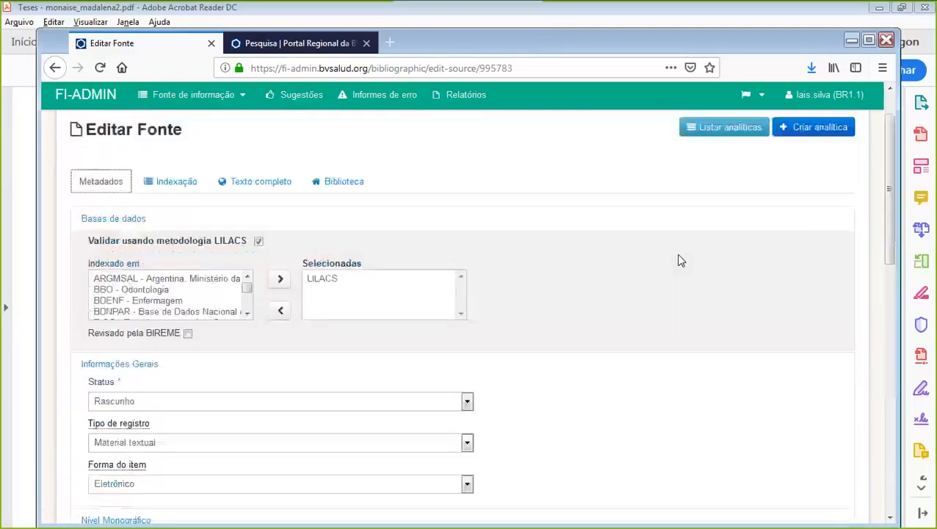
click(261, 233)
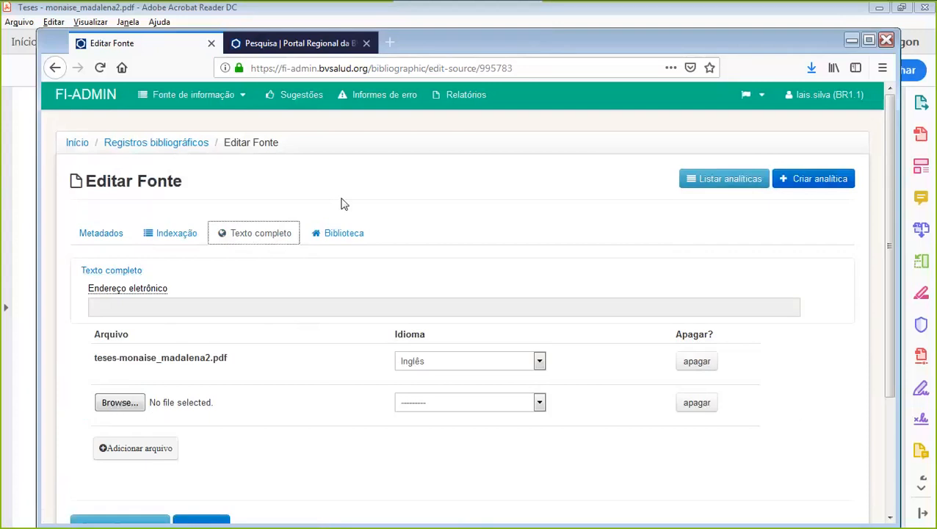
Switch to the training slide show and go to the slide "Critérios de inclusão na LILACS"
click(852, 40)
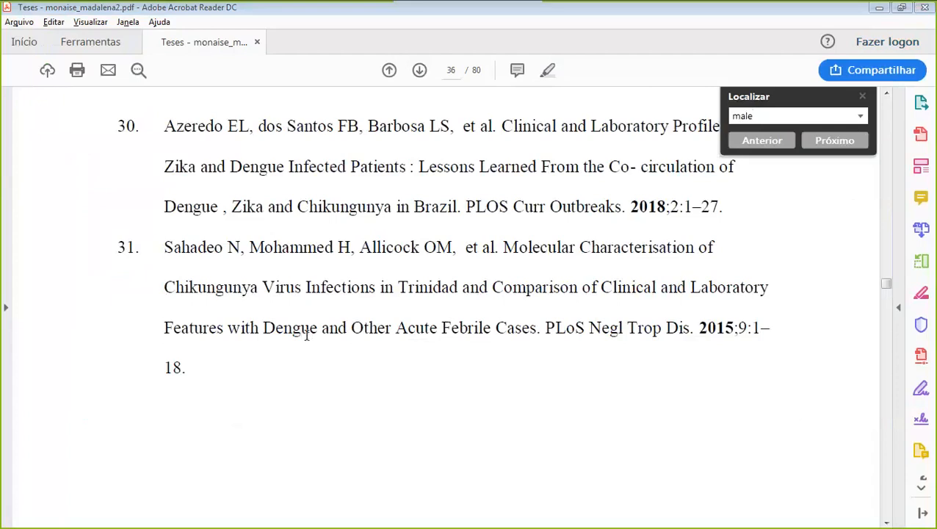
key(alt+Tab)
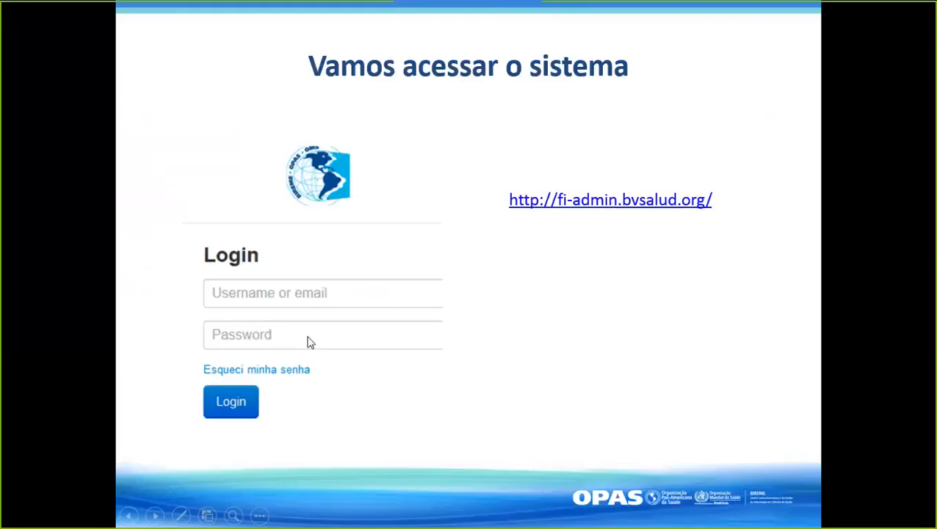
click(445, 338)
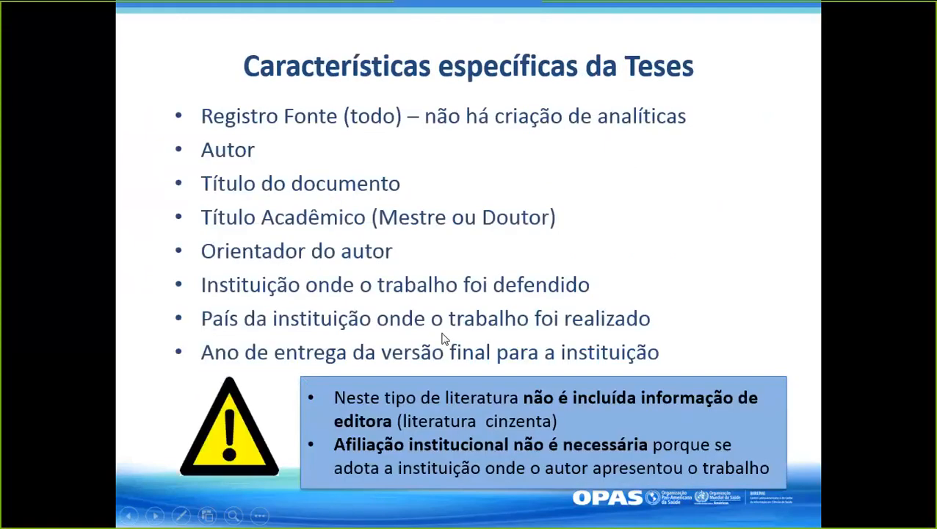
click(442, 339)
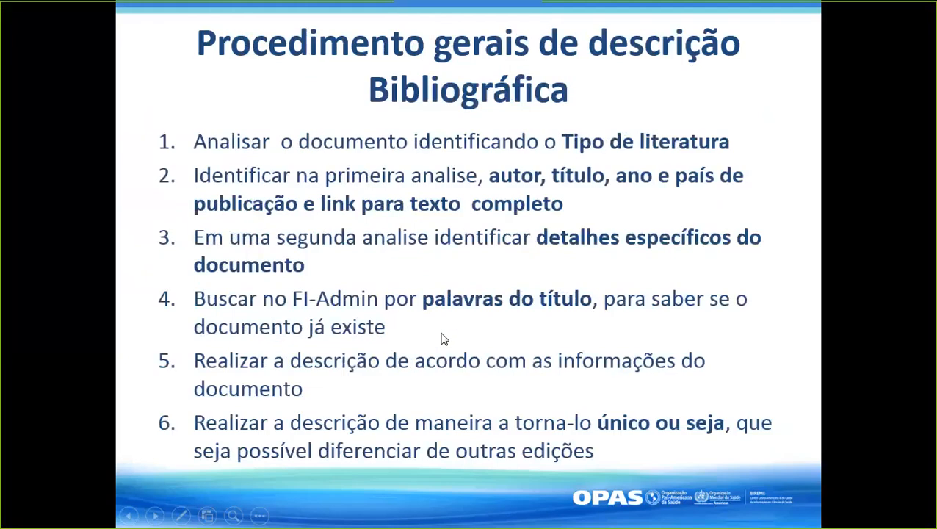
click(443, 339)
click(443, 339)
click(443, 339)
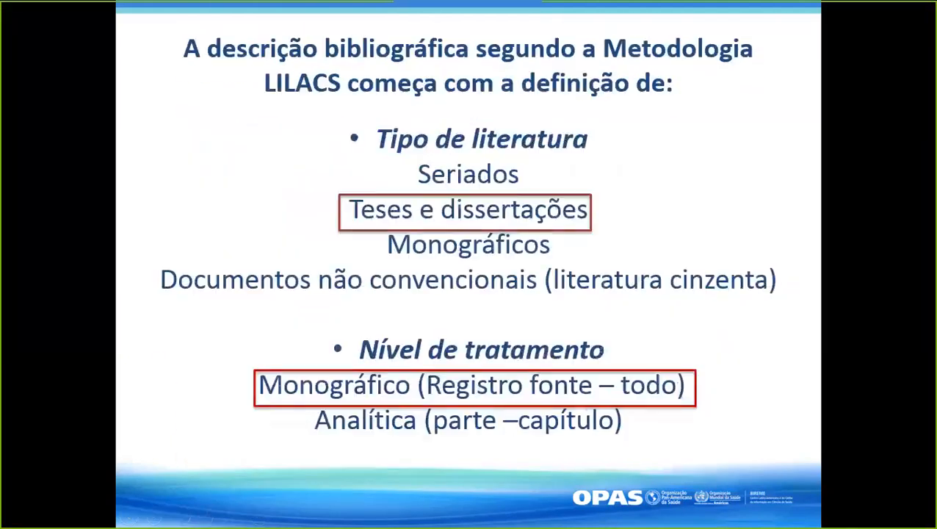
key(Left)
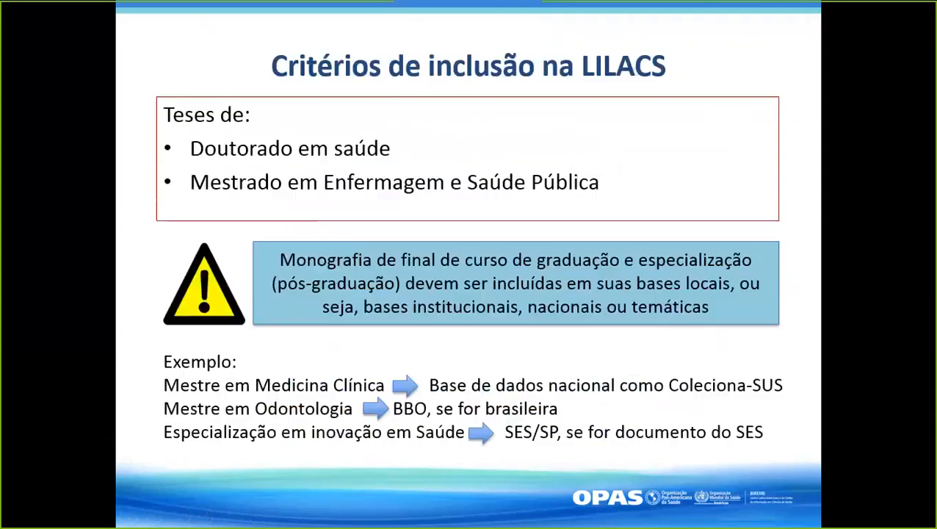